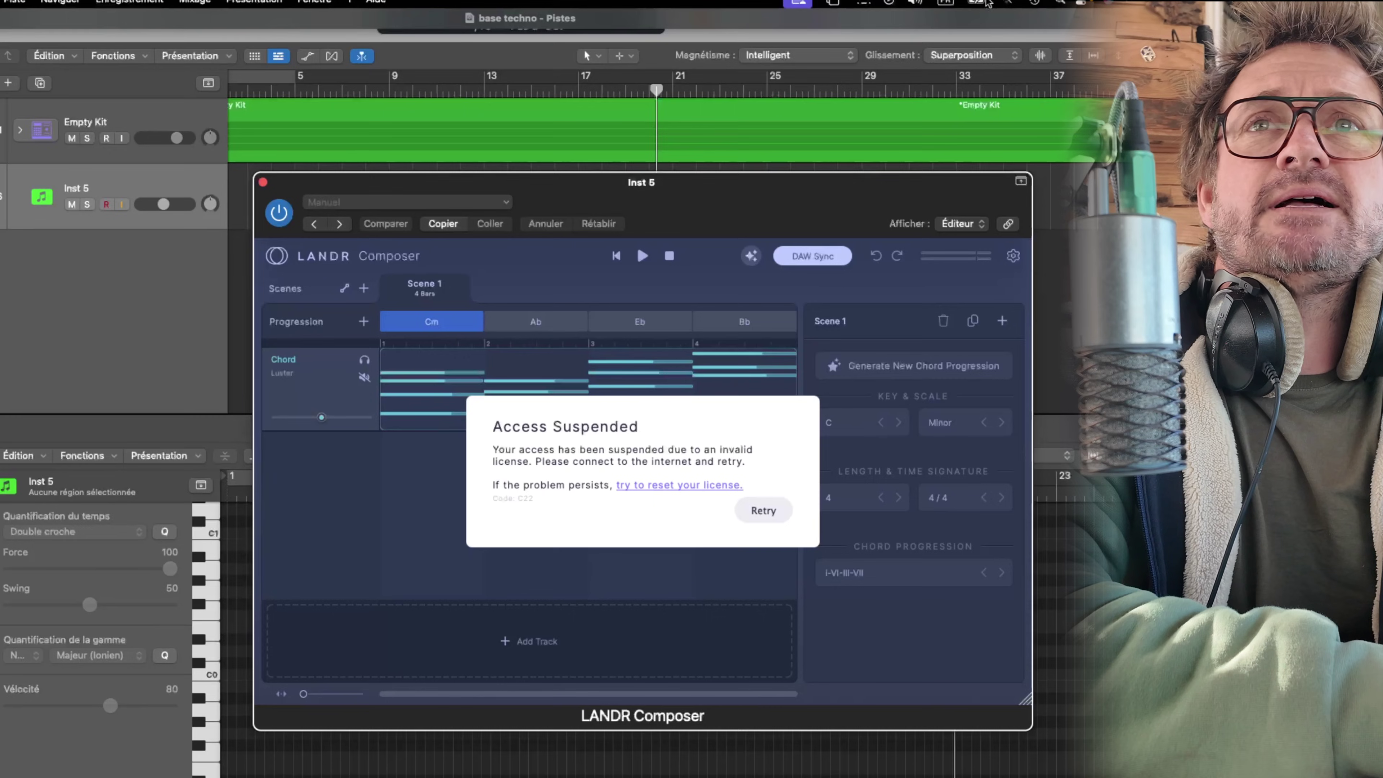
Step: Connect to the shared Wi-Fi hotspot, retry LANDR Composer's licence check and reposition the plugin window
{"action": "left_click", "coordinate": [1007, 3]}
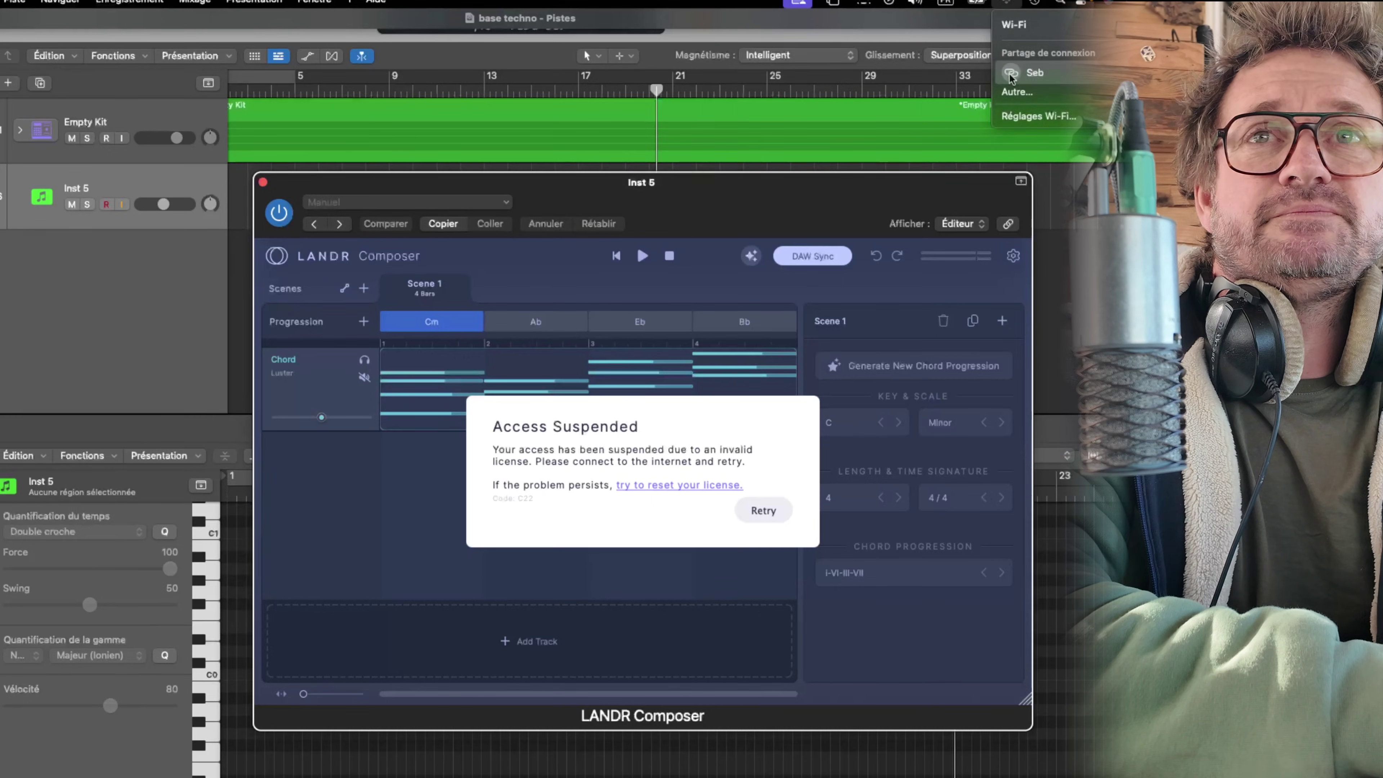
{"action": "left_click", "coordinate": [765, 515]}
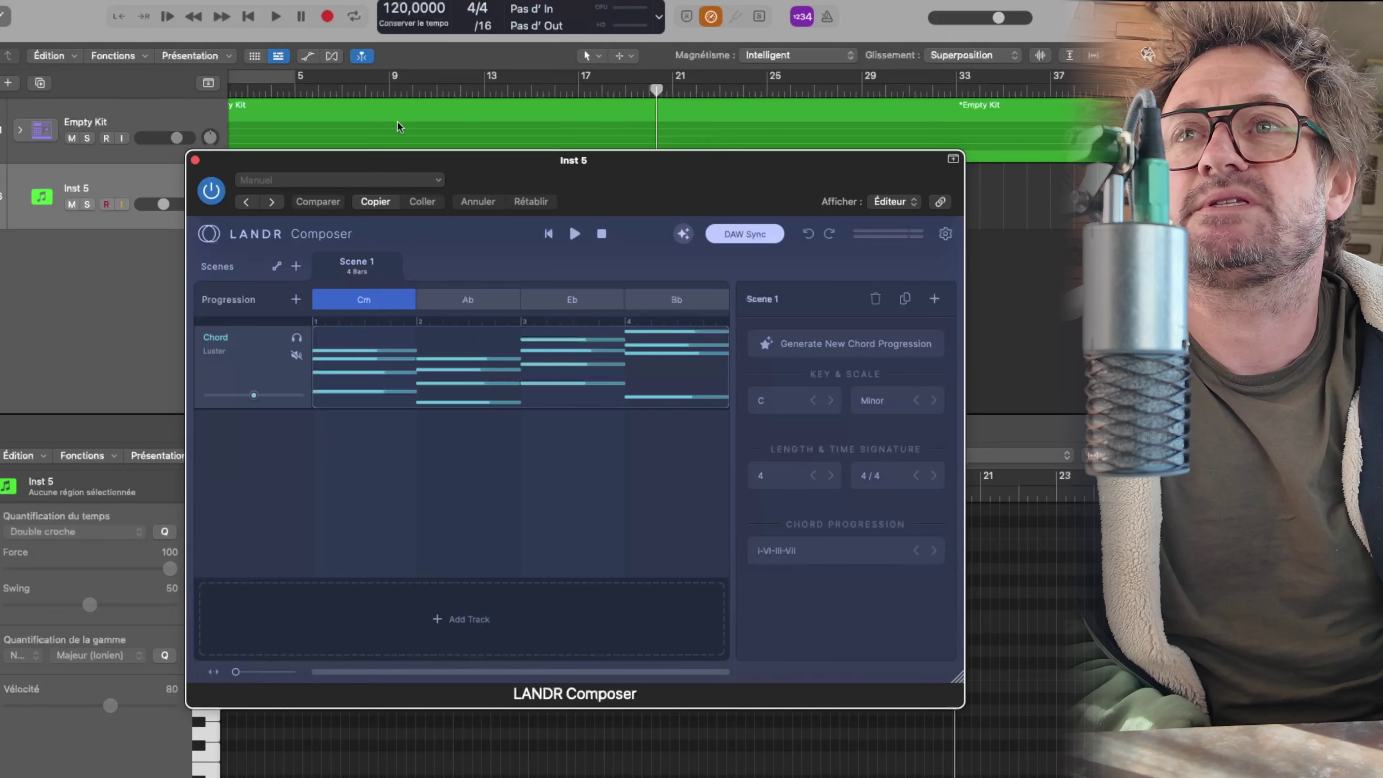
{"action": "left_click_drag", "start_coordinate": [468, 161], "coordinate": [512, 176]}
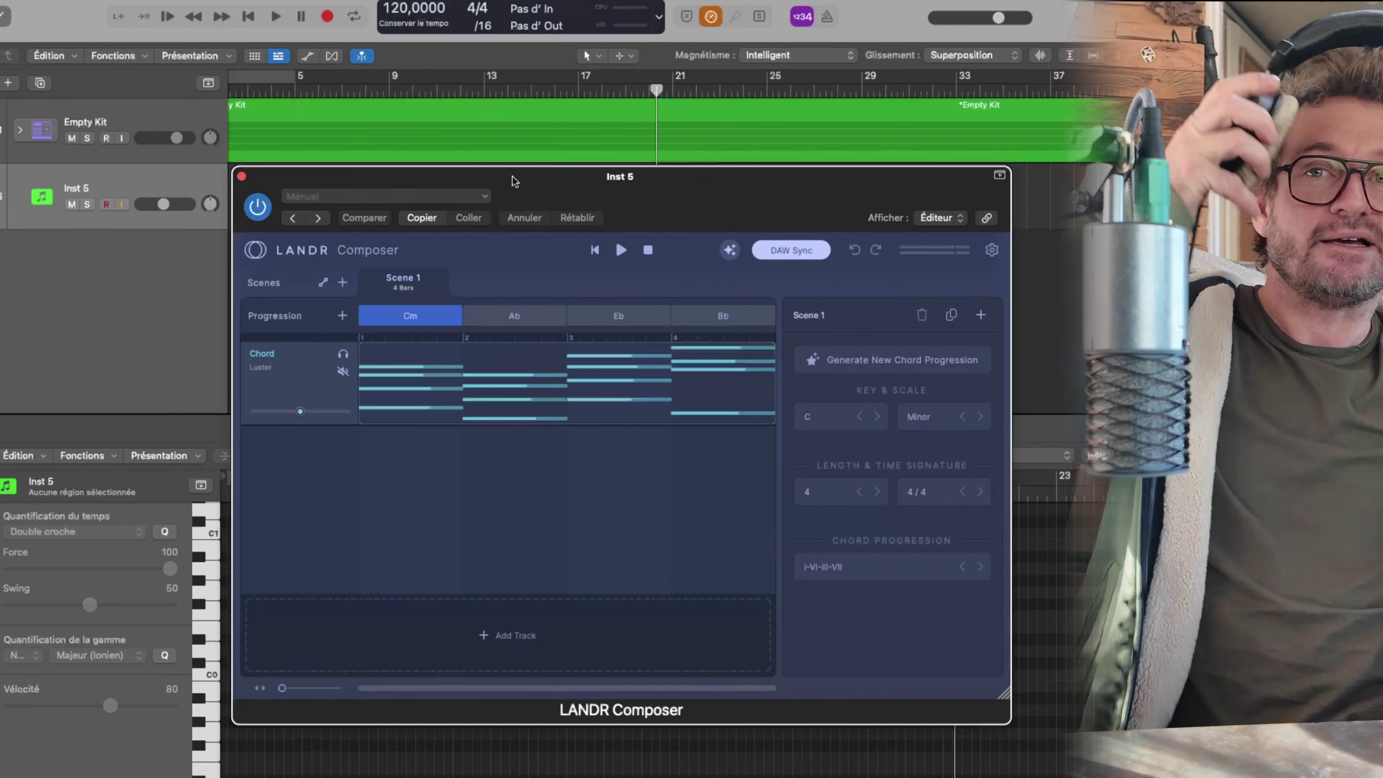
Step: Browse the chord progression library's mood categories, including Melancholic, Uplifting, Inspirational, Dark and Transcendent
{"action": "left_click", "coordinate": [833, 566]}
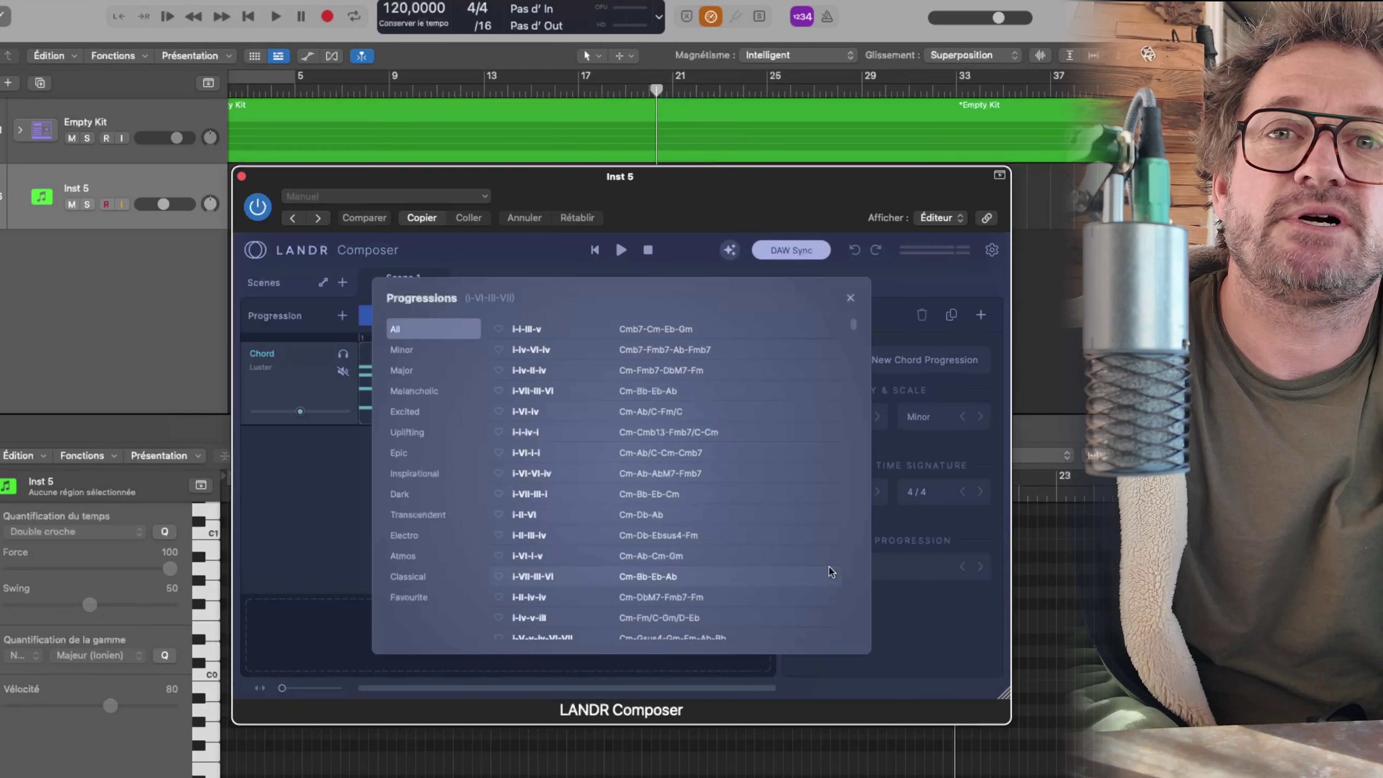
{"action": "left_click", "coordinate": [889, 604]}
{"action": "left_click", "coordinate": [824, 568]}
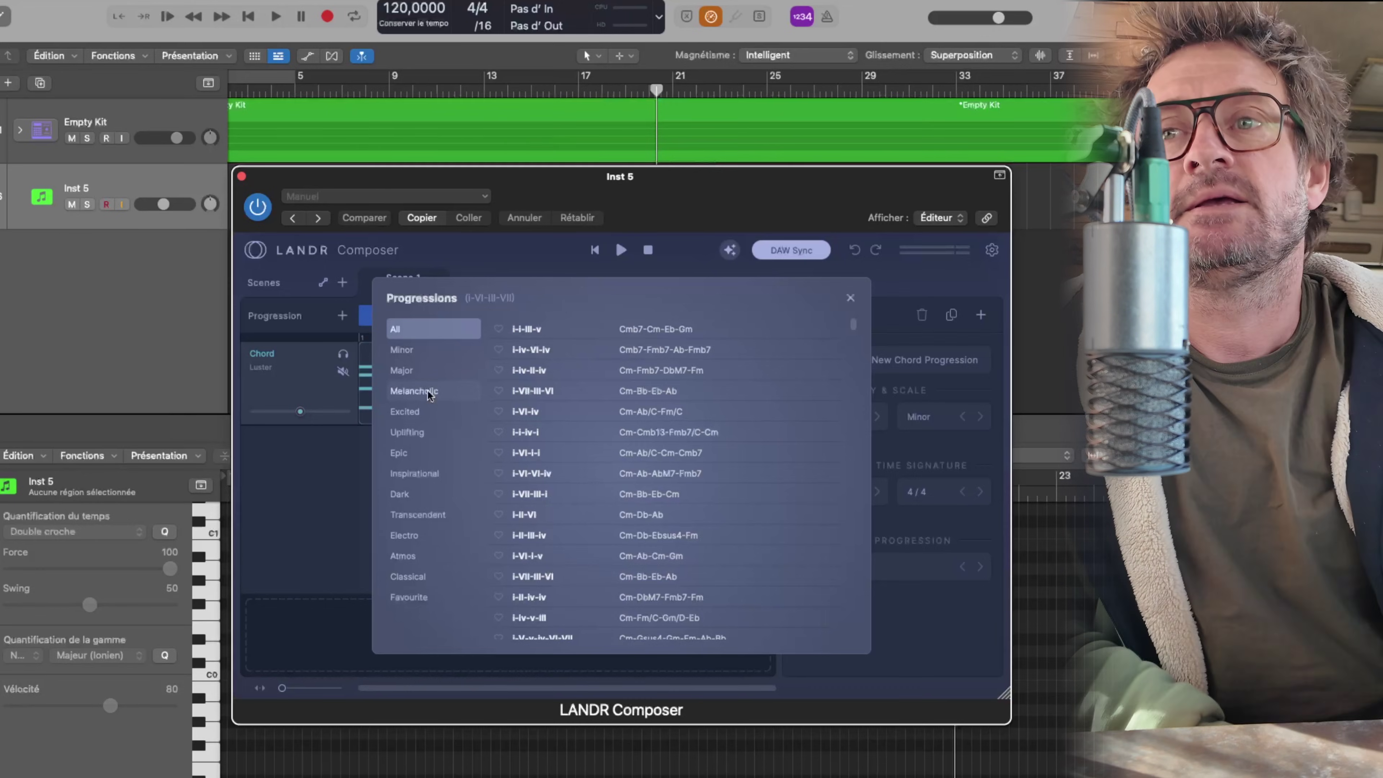
{"action": "left_click", "coordinate": [387, 391]}
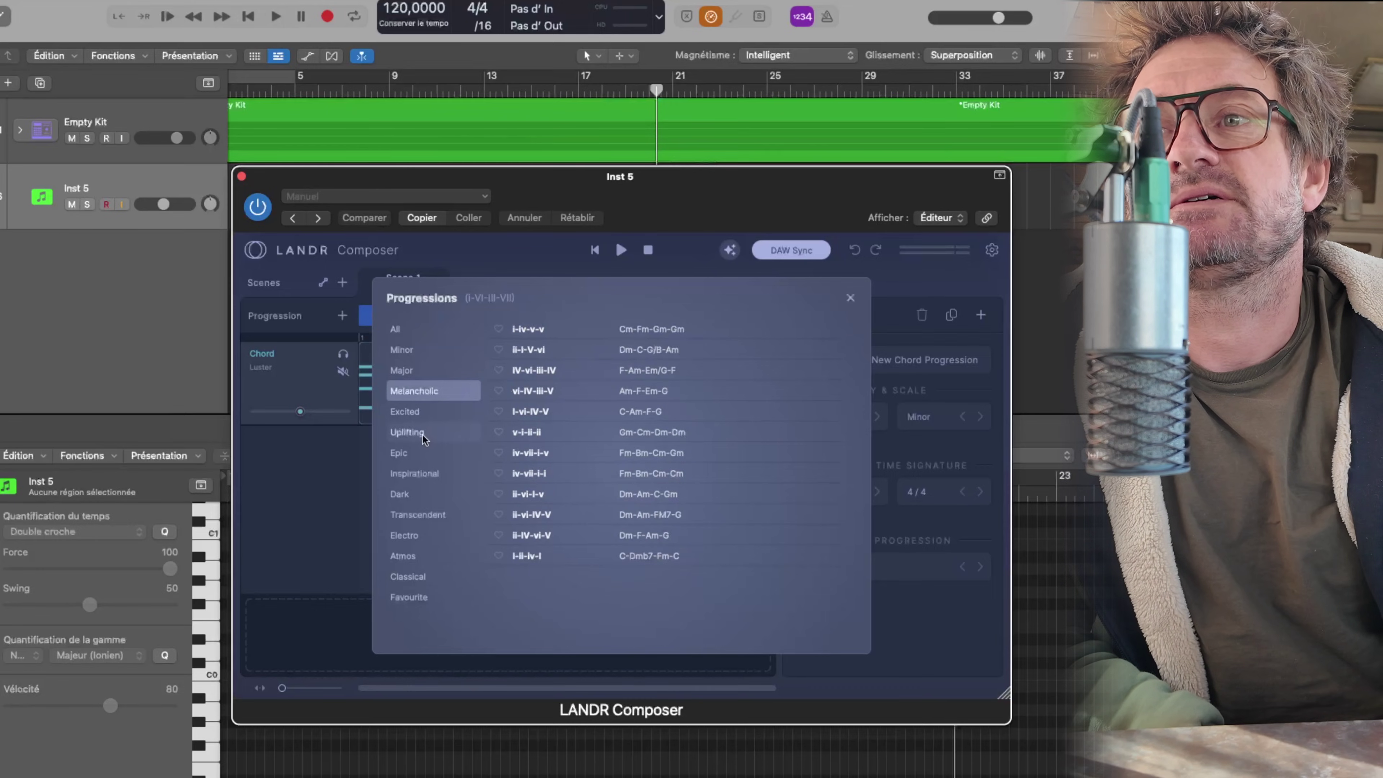
{"action": "left_click", "coordinate": [422, 434]}
{"action": "left_click", "coordinate": [424, 475]}
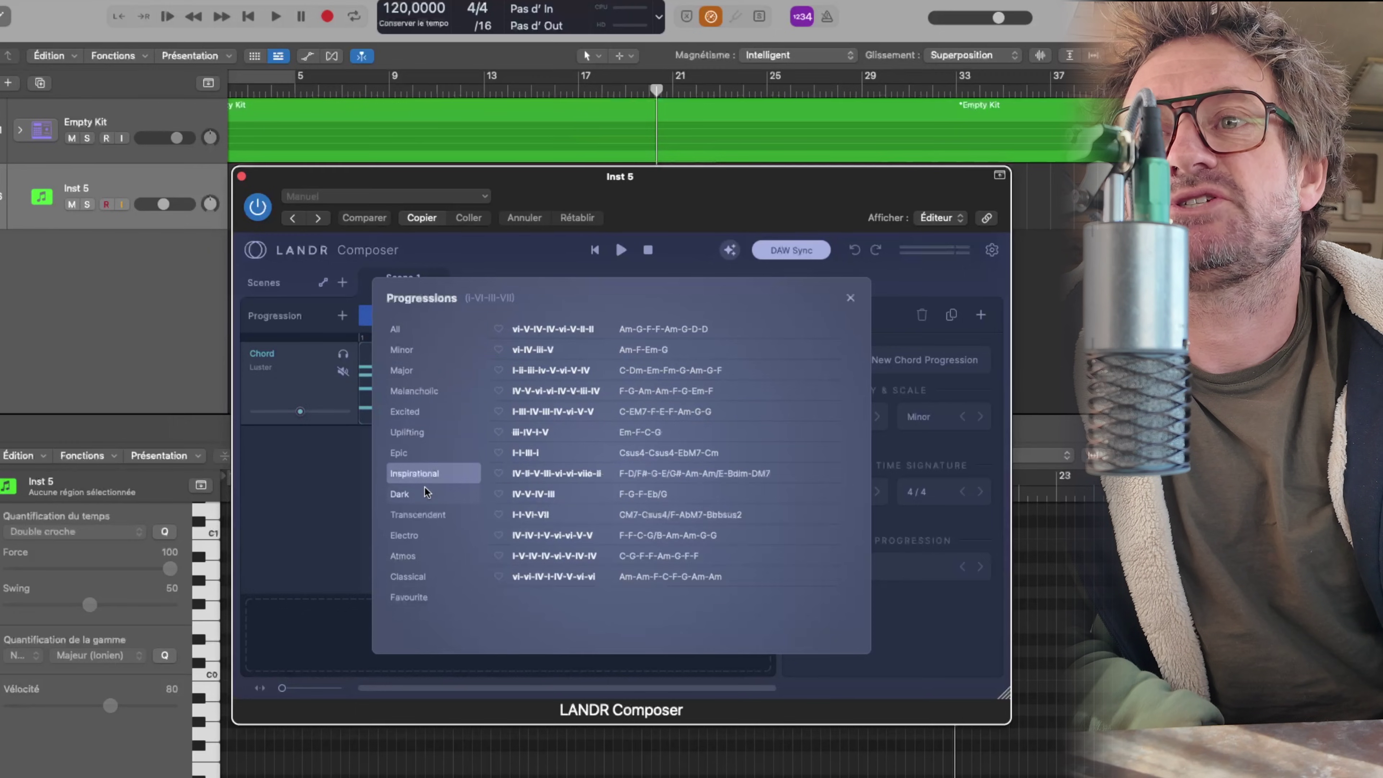
{"action": "left_click", "coordinate": [403, 492]}
{"action": "left_click", "coordinate": [430, 515]}
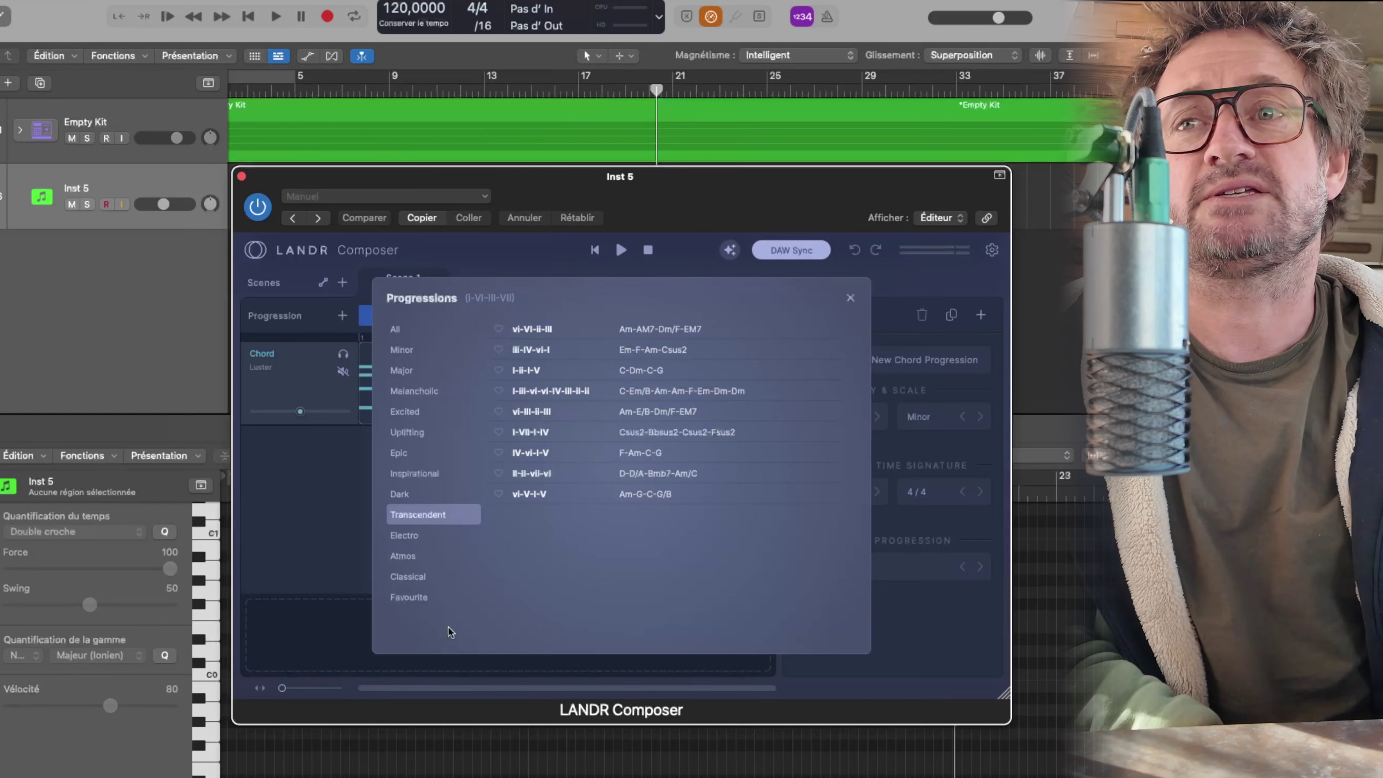
{"action": "left_click", "coordinate": [413, 394]}
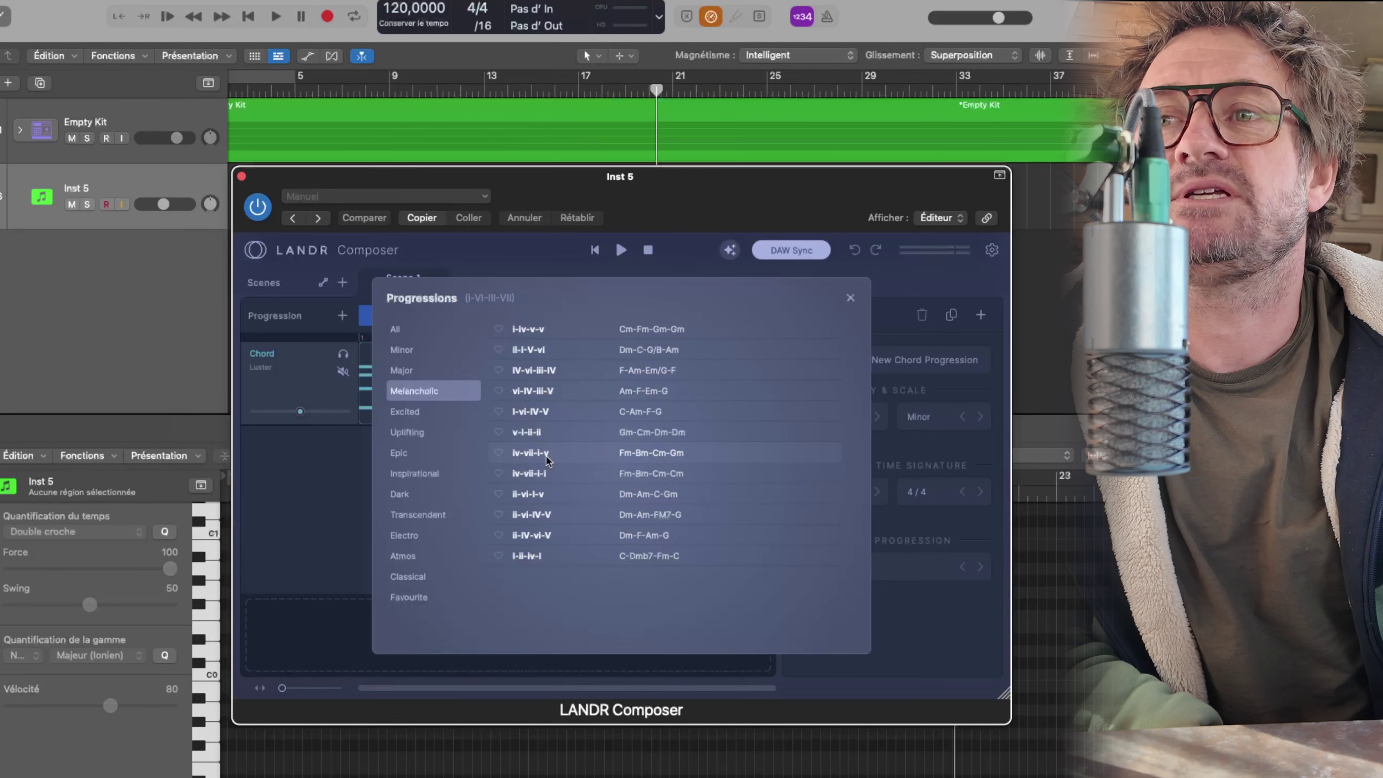
{"action": "left_click", "coordinate": [428, 476]}
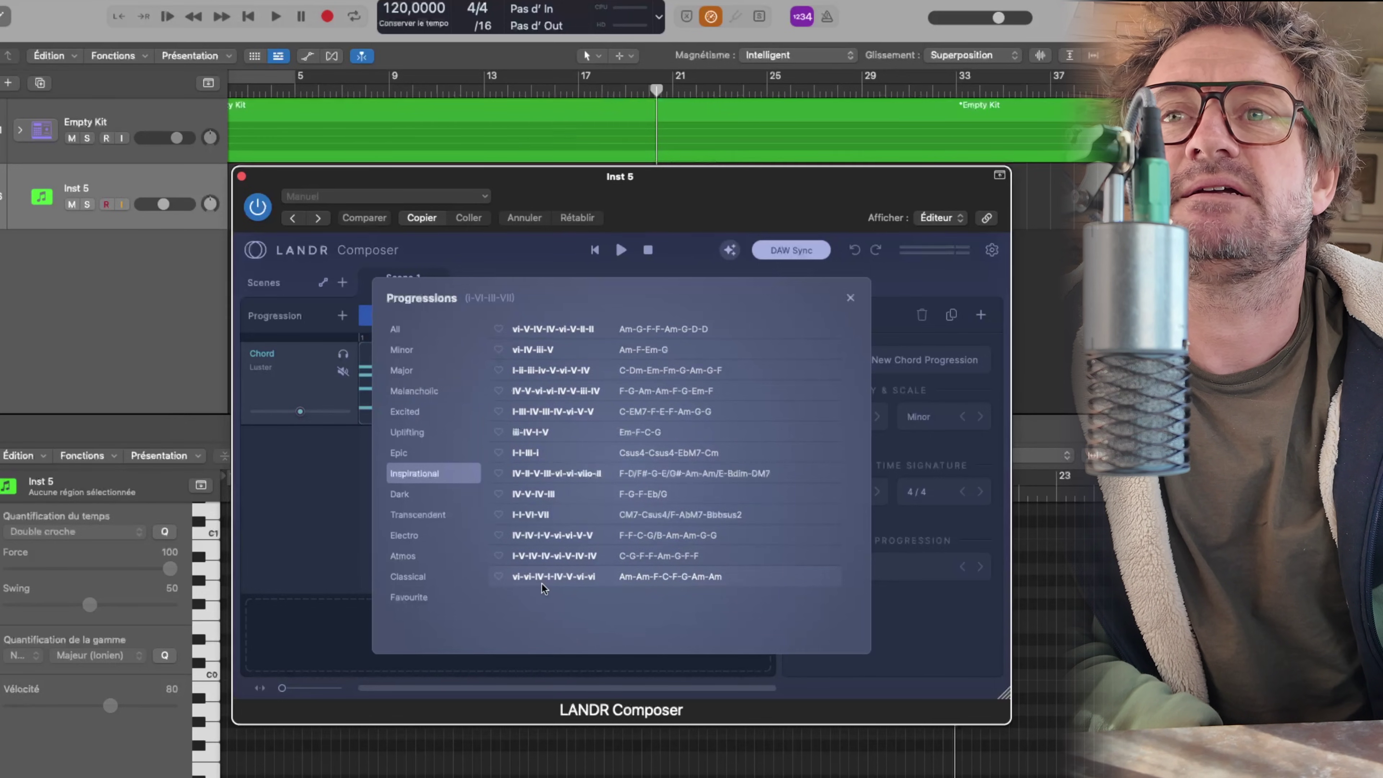
Step: Apply the Inspirational progression C-Dm-Em-Fm-G-Am-G-F, set the scene length to 8 bars and play it with the drums
{"action": "left_click", "coordinate": [561, 369]}
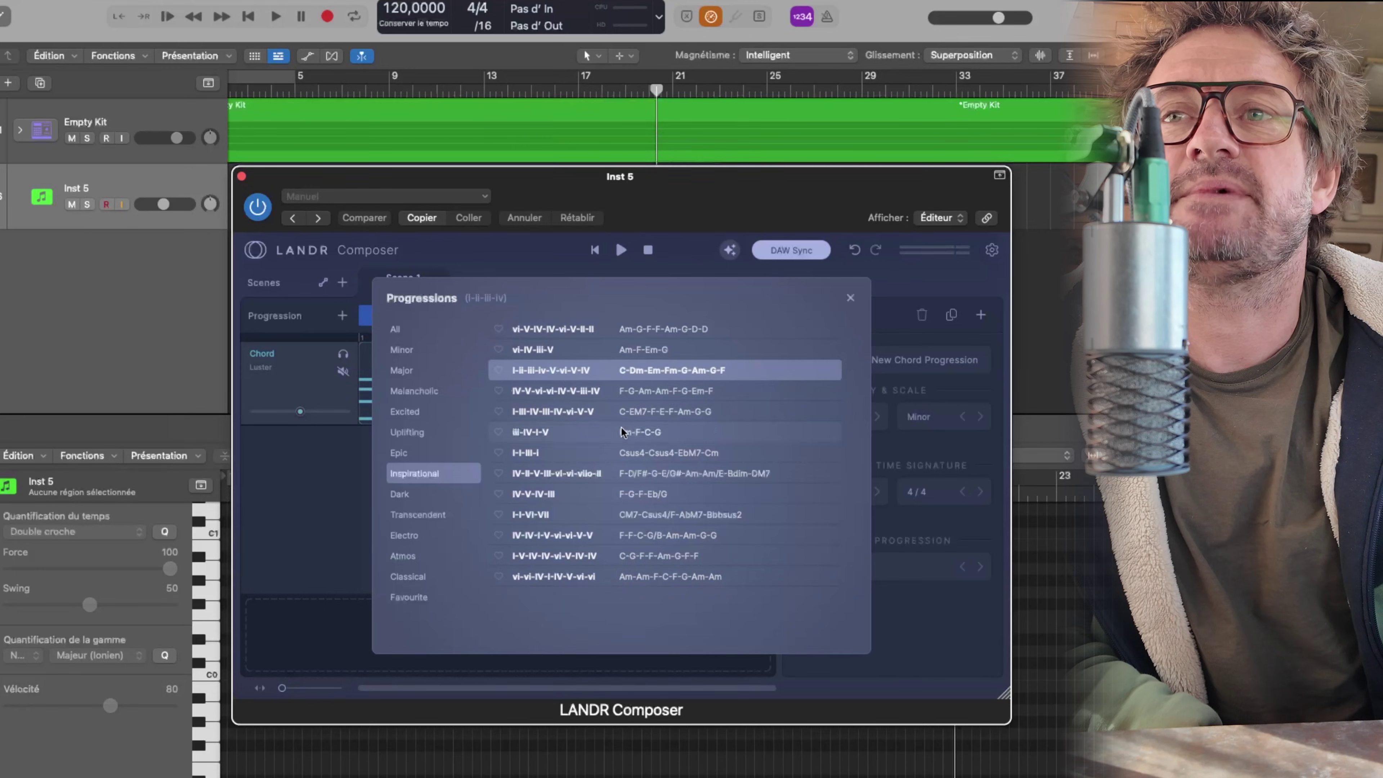
{"action": "left_click", "coordinate": [327, 494]}
{"action": "key", "text": "space"}
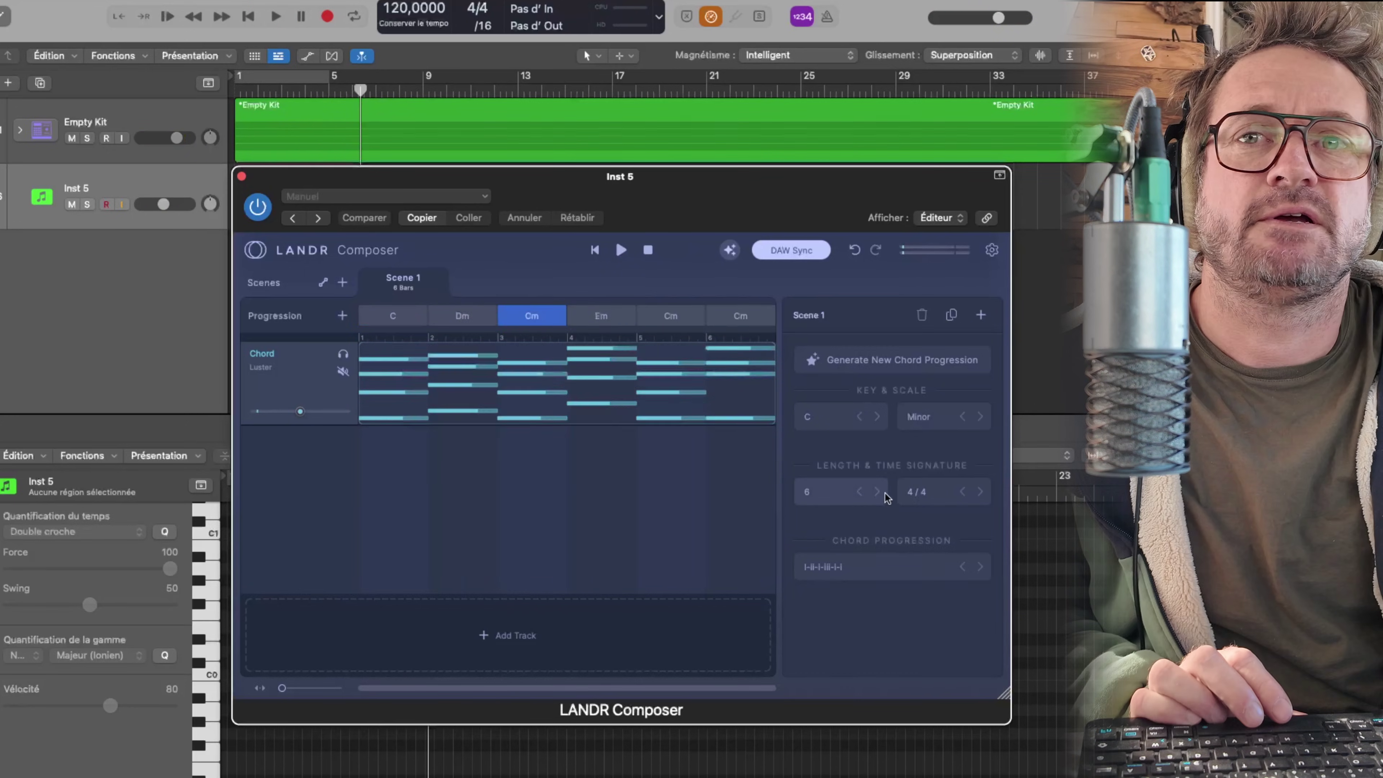
{"action": "left_click", "coordinate": [877, 491]}
{"action": "left_click", "coordinate": [877, 491]}
{"action": "key", "text": "space"}
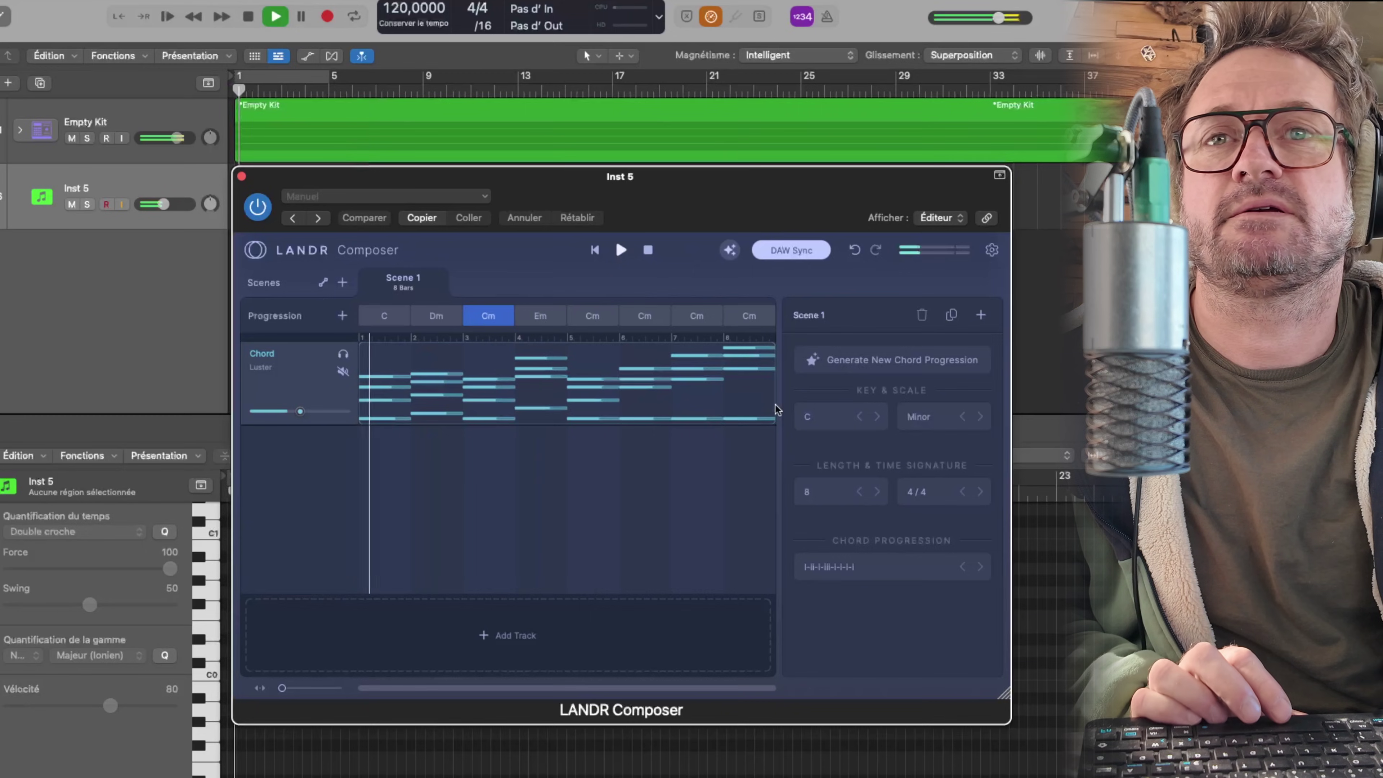
Step: Generate new C minor chord progressions during playback, and return the playhead to the start
{"action": "left_click", "coordinate": [864, 363]}
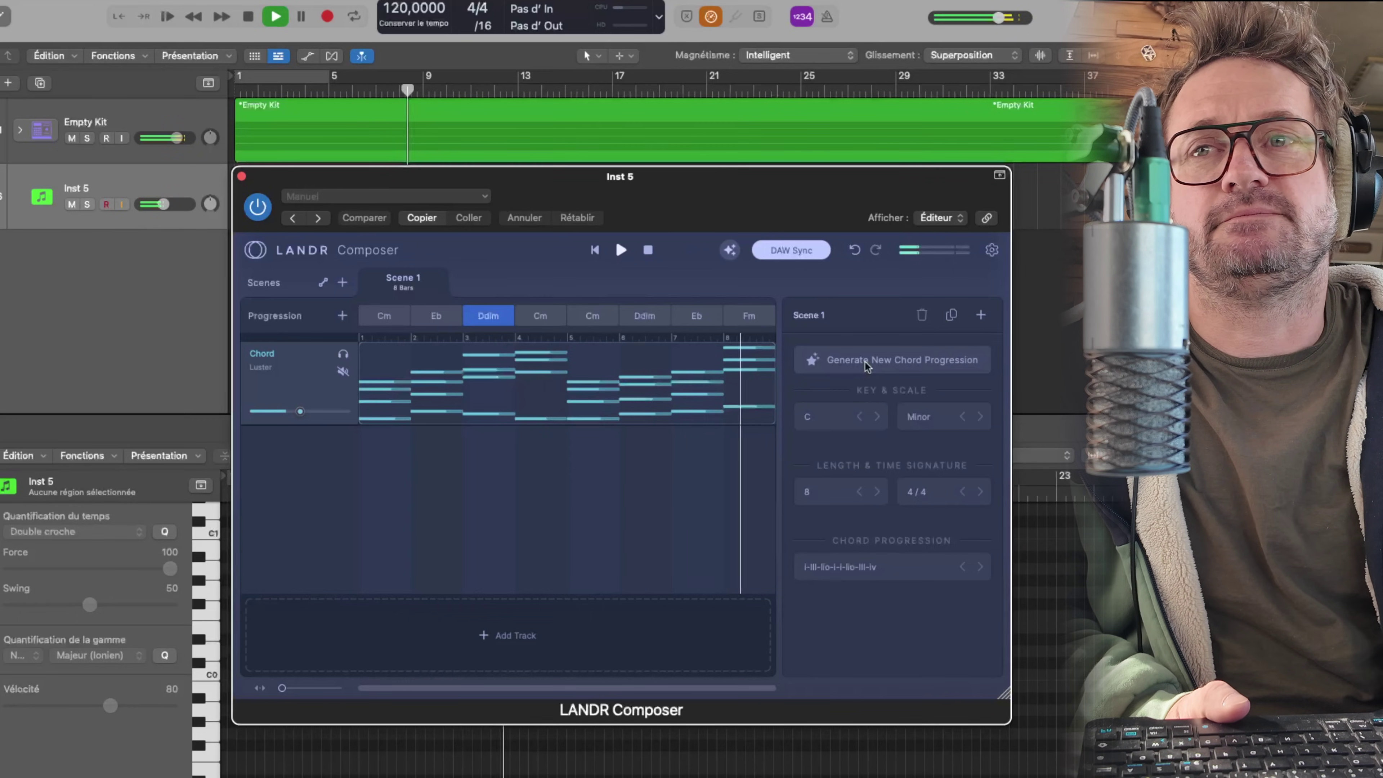
{"action": "left_click", "coordinate": [865, 359]}
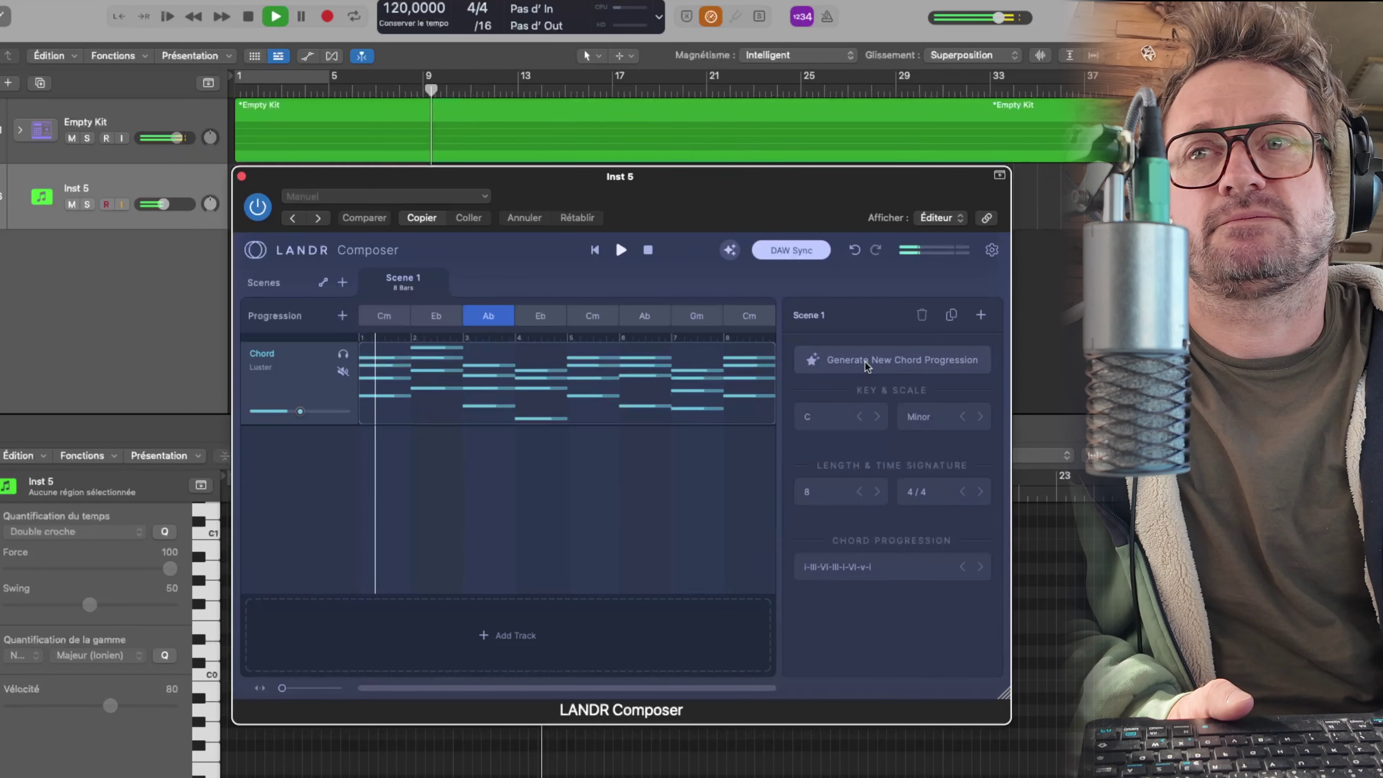
{"action": "key", "text": "Return"}
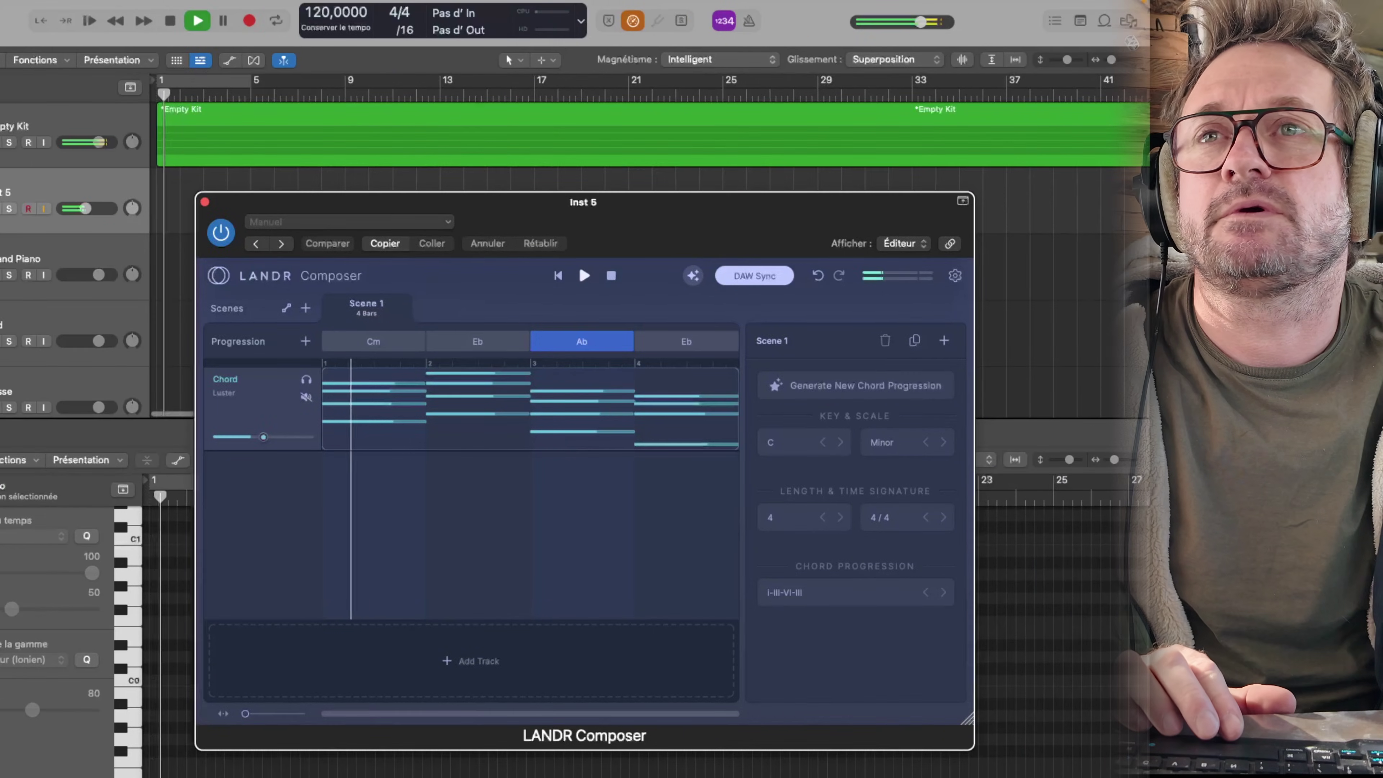
Step: Place the four-bar Cm-Eb-Ab-Eb chord clip as MIDI at bar 1 of the track below the piano, and play it
{"action": "mouse_move", "coordinate": [528, 385]}
{"action": "left_click_drag", "start_coordinate": [702, 208], "coordinate": [955, 191]}
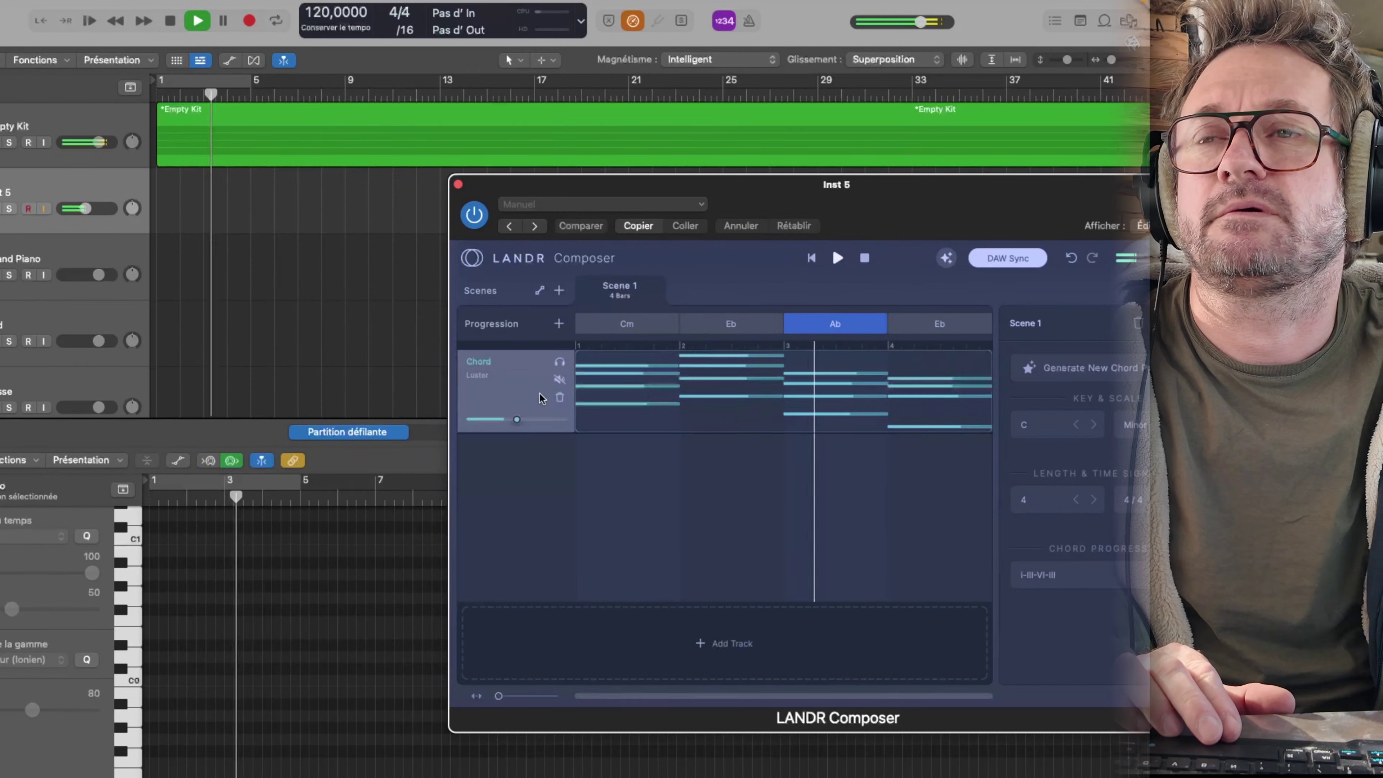
{"action": "key", "text": "space"}
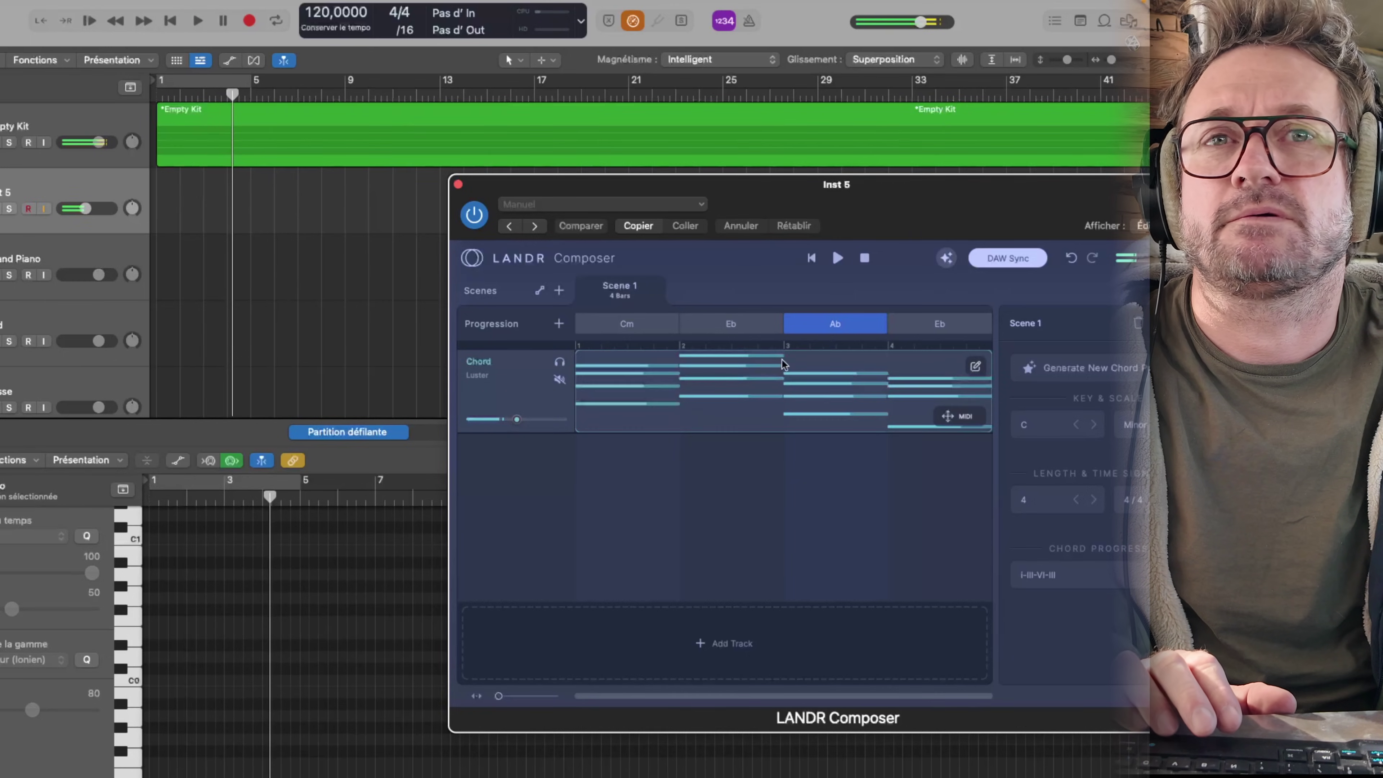
{"action": "left_click_drag", "start_coordinate": [974, 417], "coordinate": [165, 332]}
{"action": "key", "text": "space"}
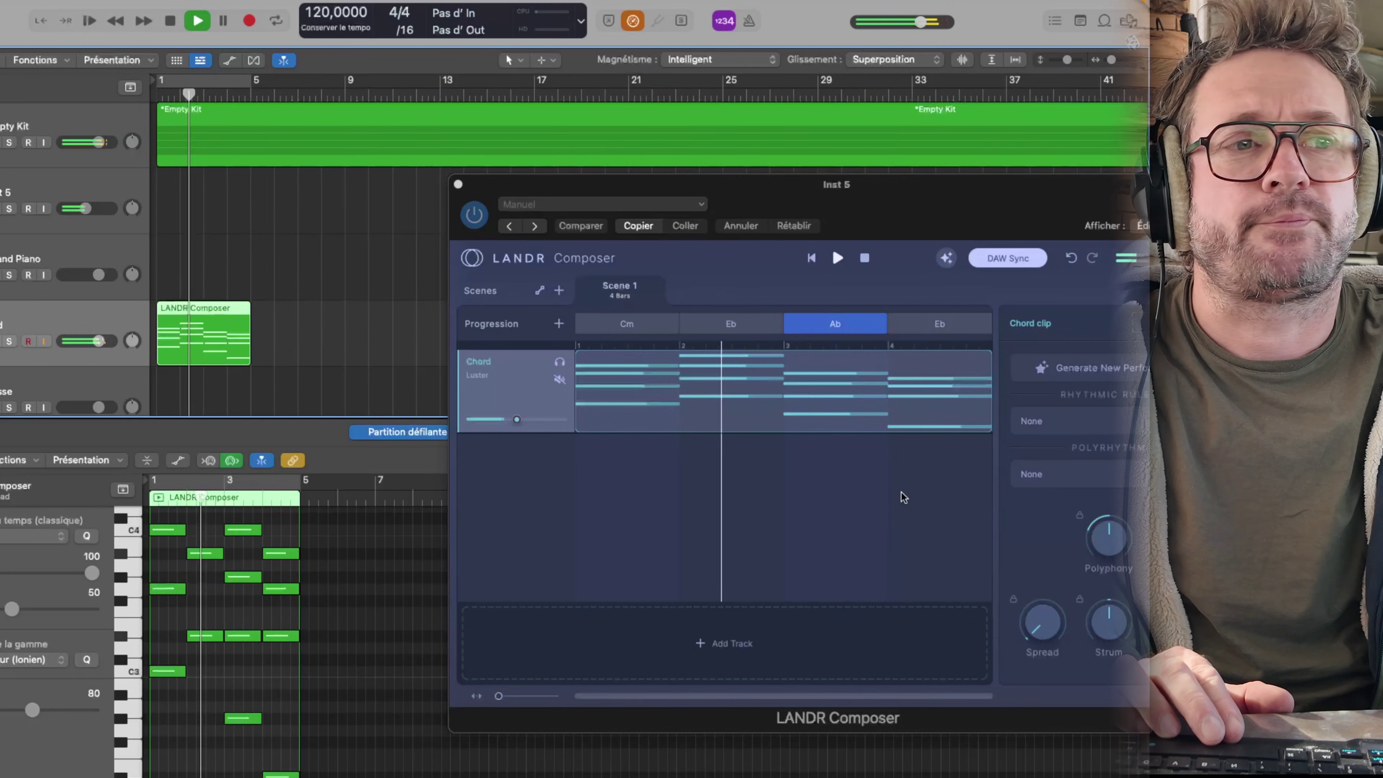
Step: Change the fourth chord, Eb, to its second inversion (Eb/Bb) and play the progression in Composer
{"action": "left_click_drag", "start_coordinate": [1011, 192], "coordinate": [932, 152]}
{"action": "left_click", "coordinate": [645, 606]}
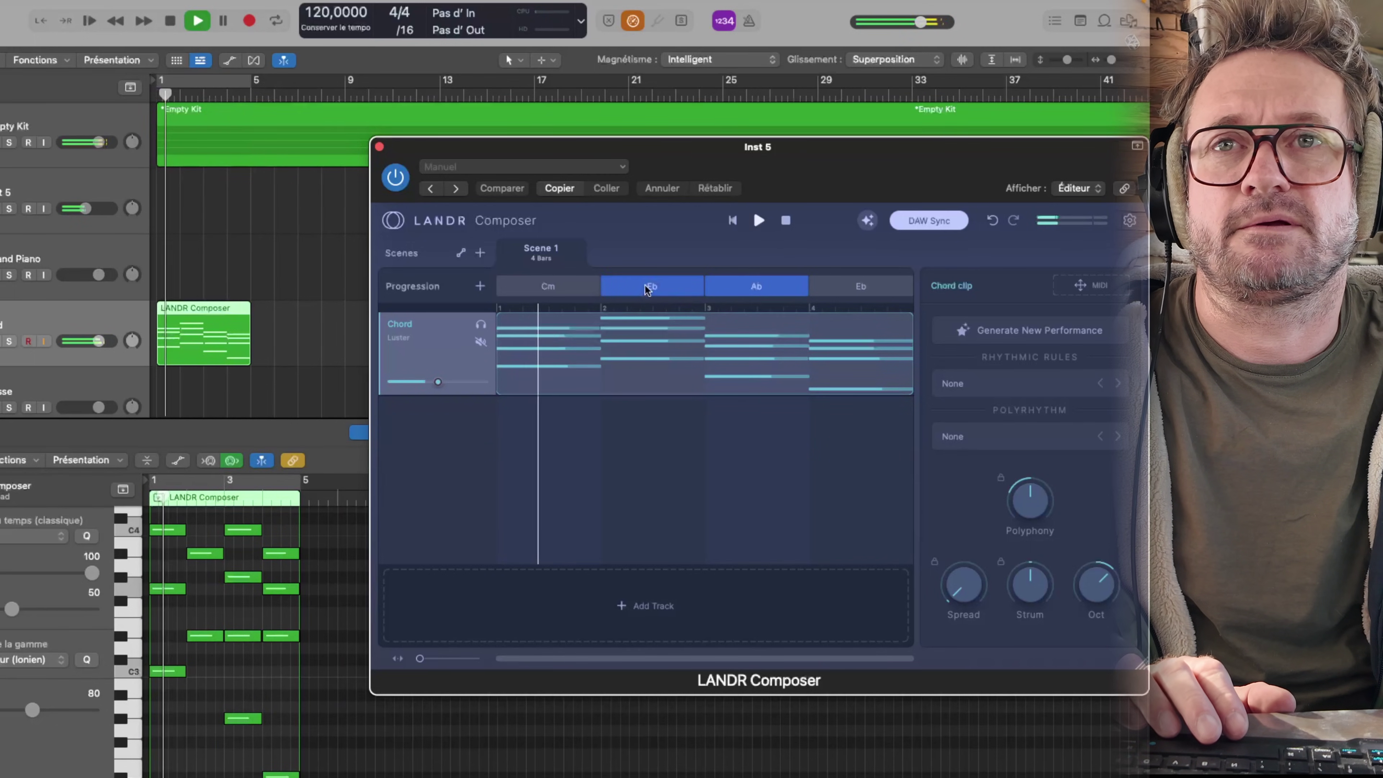
{"action": "left_click", "coordinate": [870, 289], "text": "shift"}
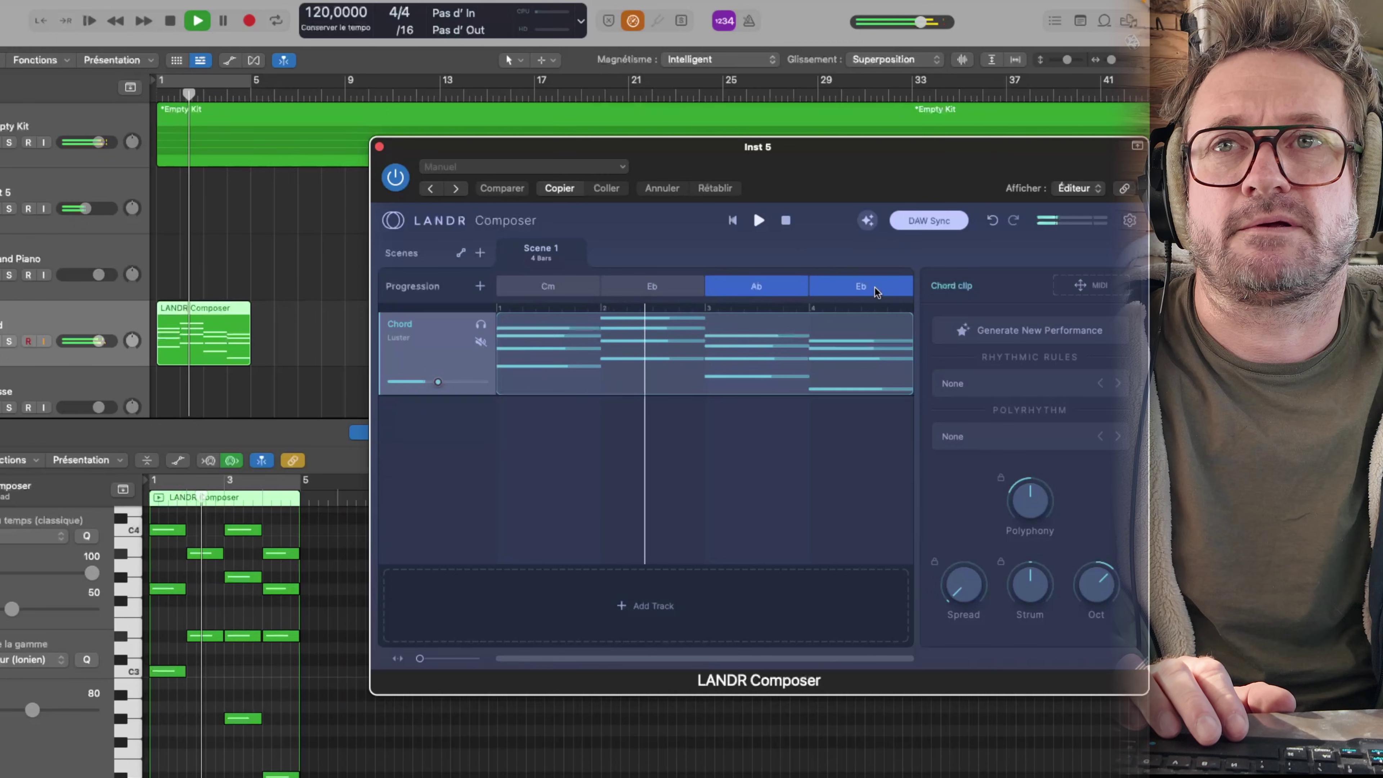
{"action": "key", "text": "space"}
{"action": "left_click", "coordinate": [896, 329]}
{"action": "left_click", "coordinate": [757, 221]}
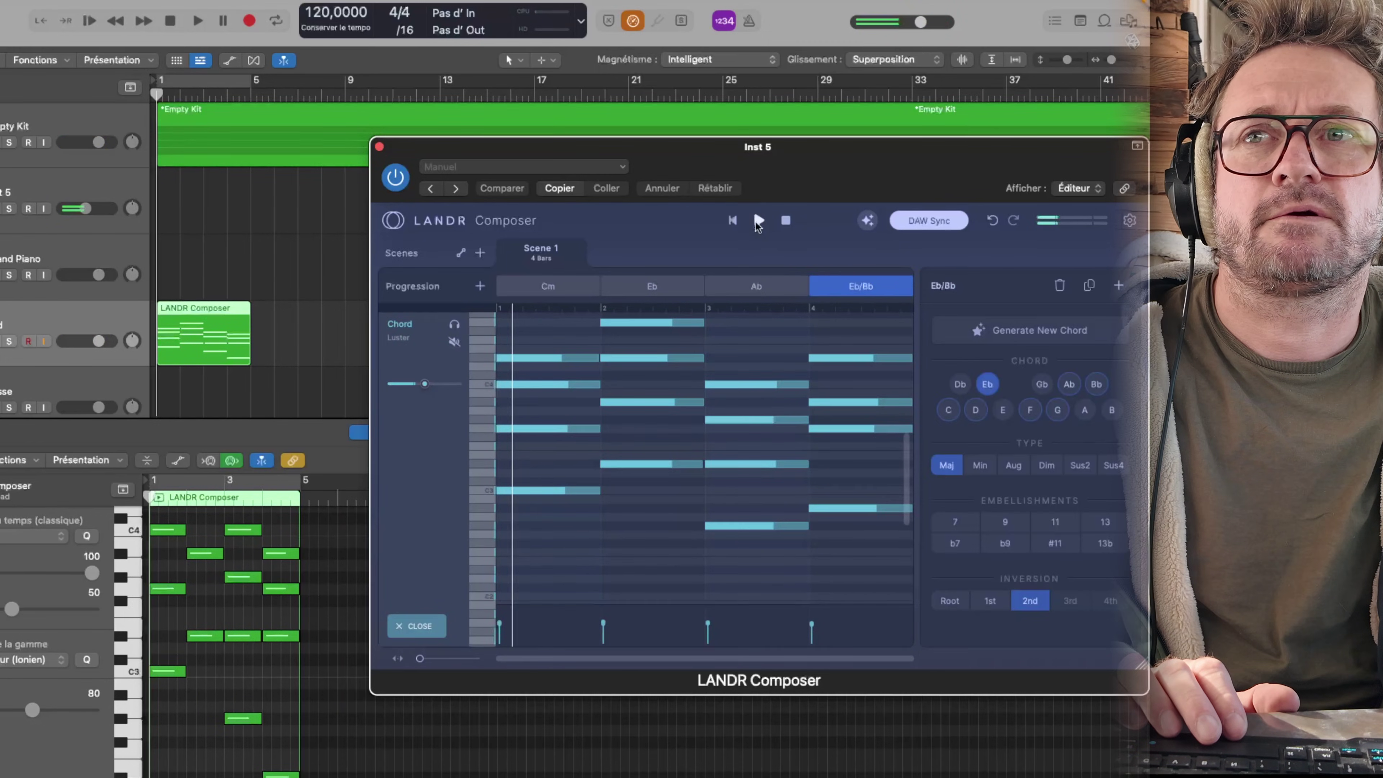
{"action": "left_click_drag", "start_coordinate": [854, 164], "coordinate": [746, 143]}
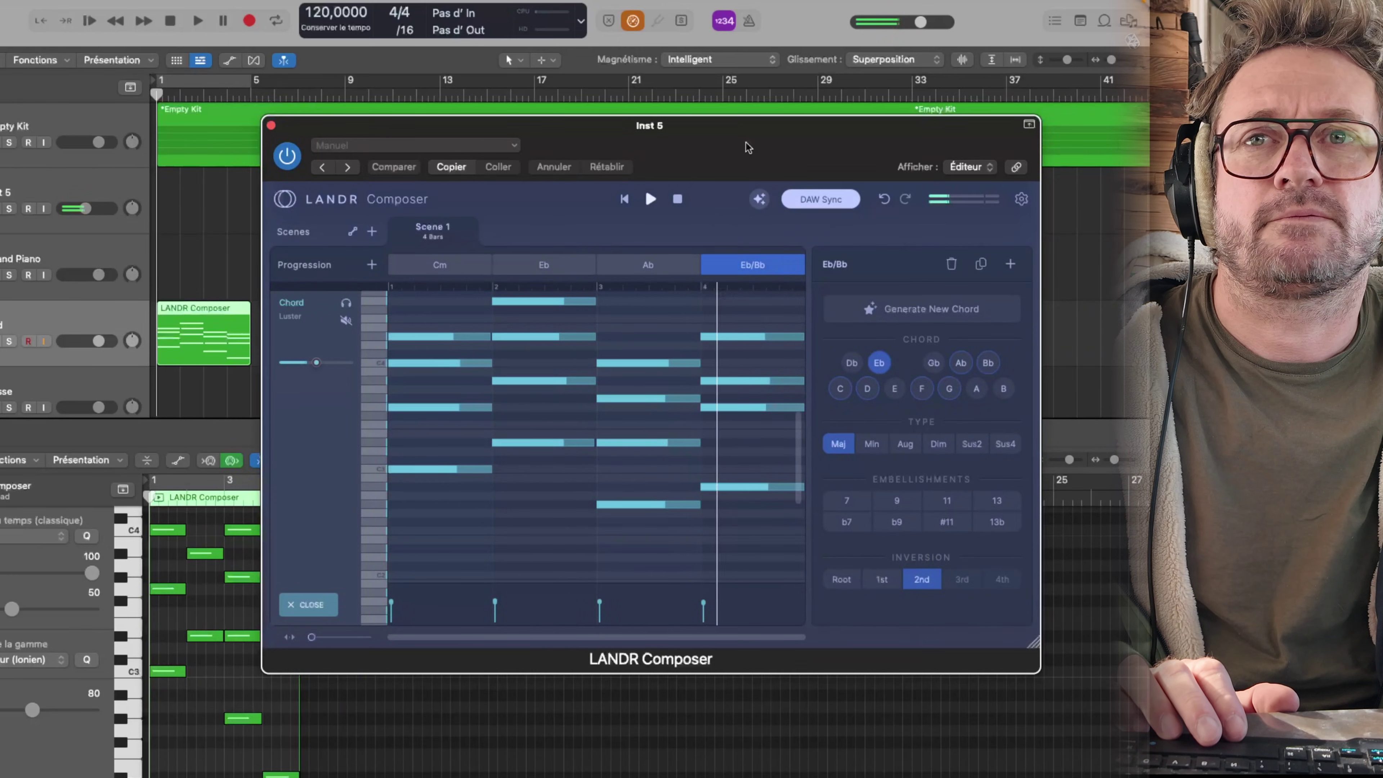
Step: Close the note editor, place the revised chord clip as MIDI at bar 5 after the first region, and play both
{"action": "left_click_drag", "start_coordinate": [468, 131], "coordinate": [612, 133]}
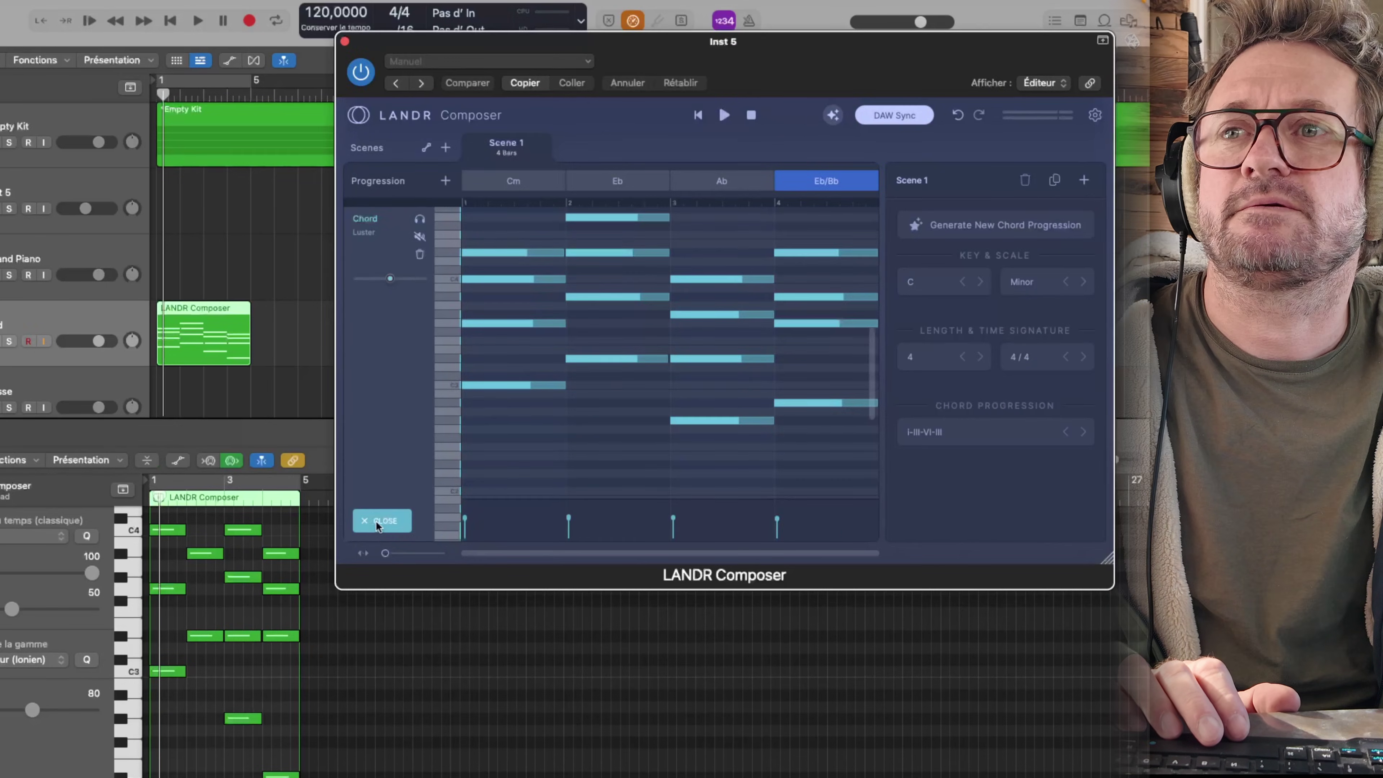
{"action": "left_click", "coordinate": [364, 526]}
{"action": "left_click_drag", "start_coordinate": [855, 278], "coordinate": [285, 309]}
{"action": "key", "text": "space"}
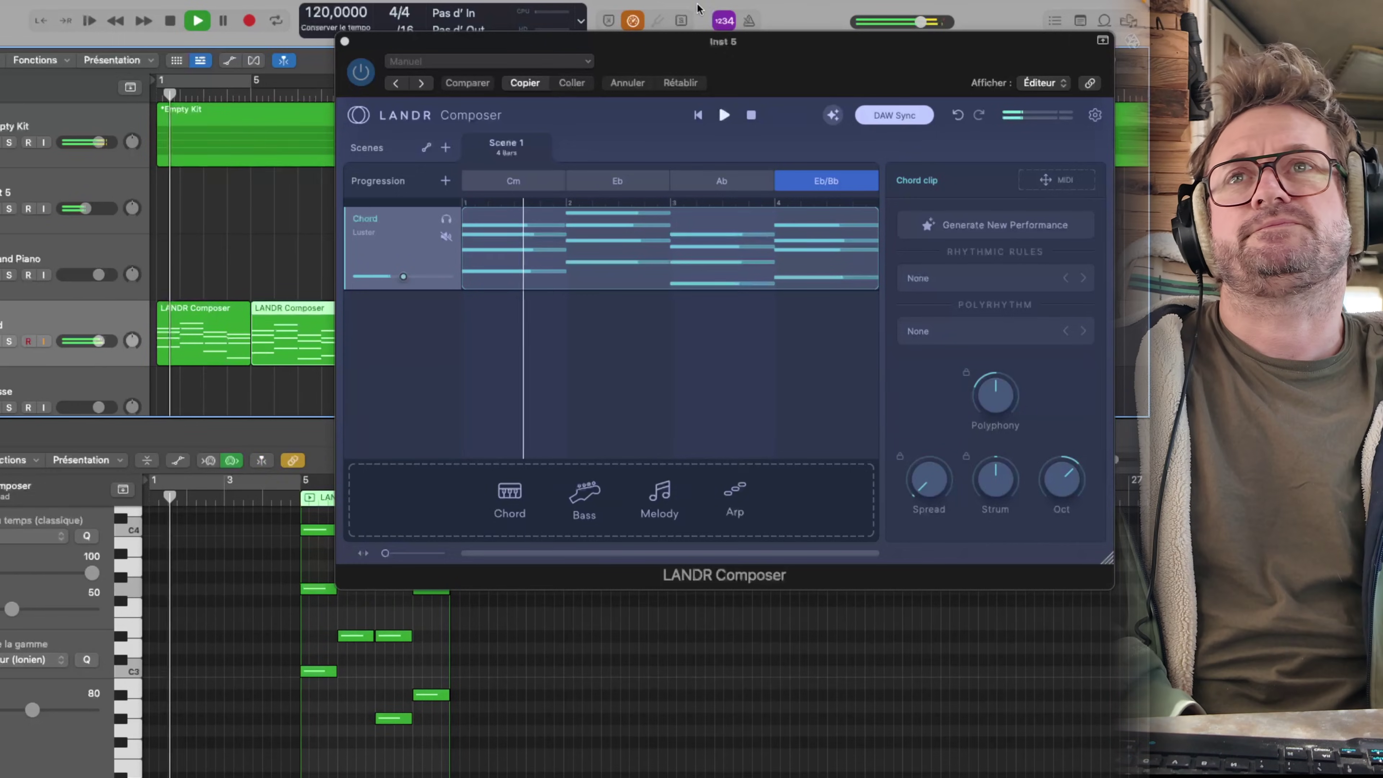
{"action": "left_click_drag", "start_coordinate": [656, 71], "coordinate": [713, 111]}
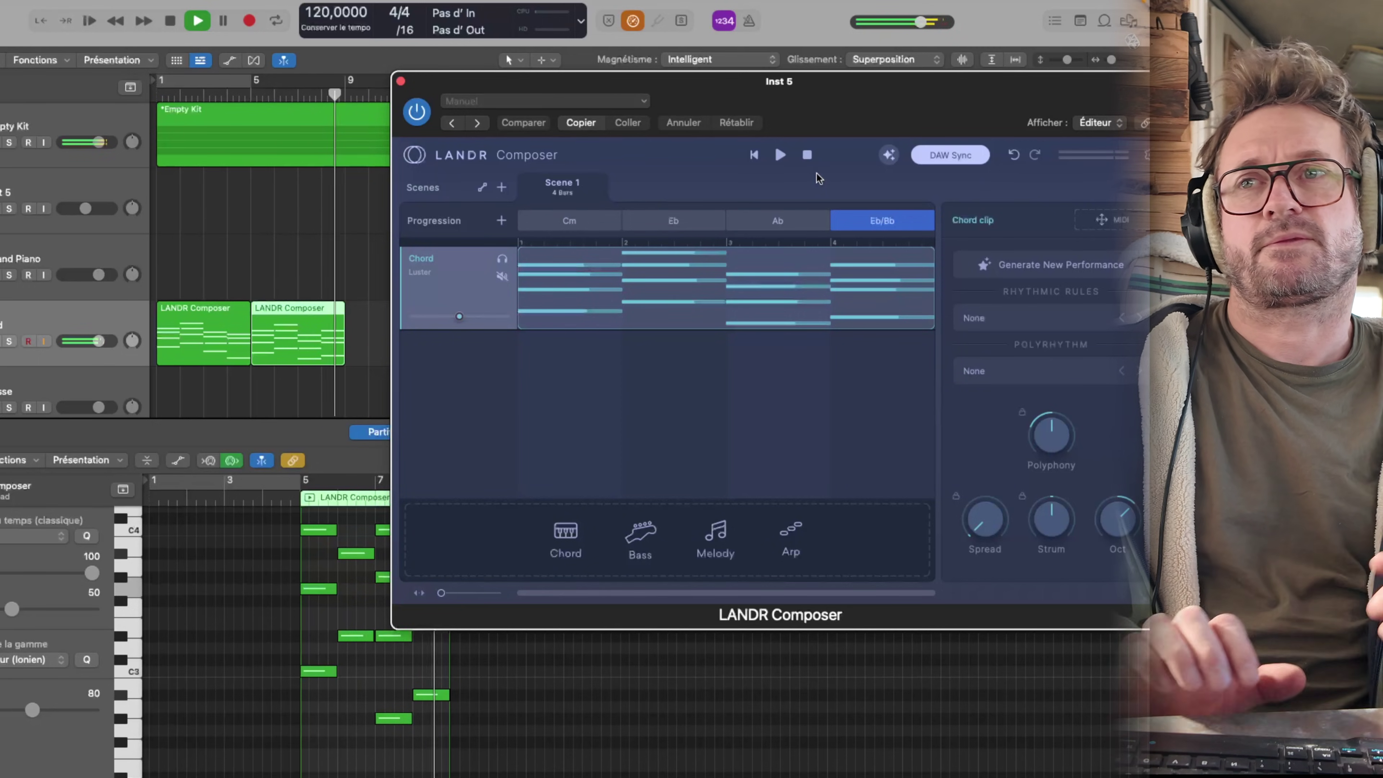
Step: Return the fourth chord of Scene 1 to its root position
{"action": "mouse_move", "coordinate": [713, 264]}
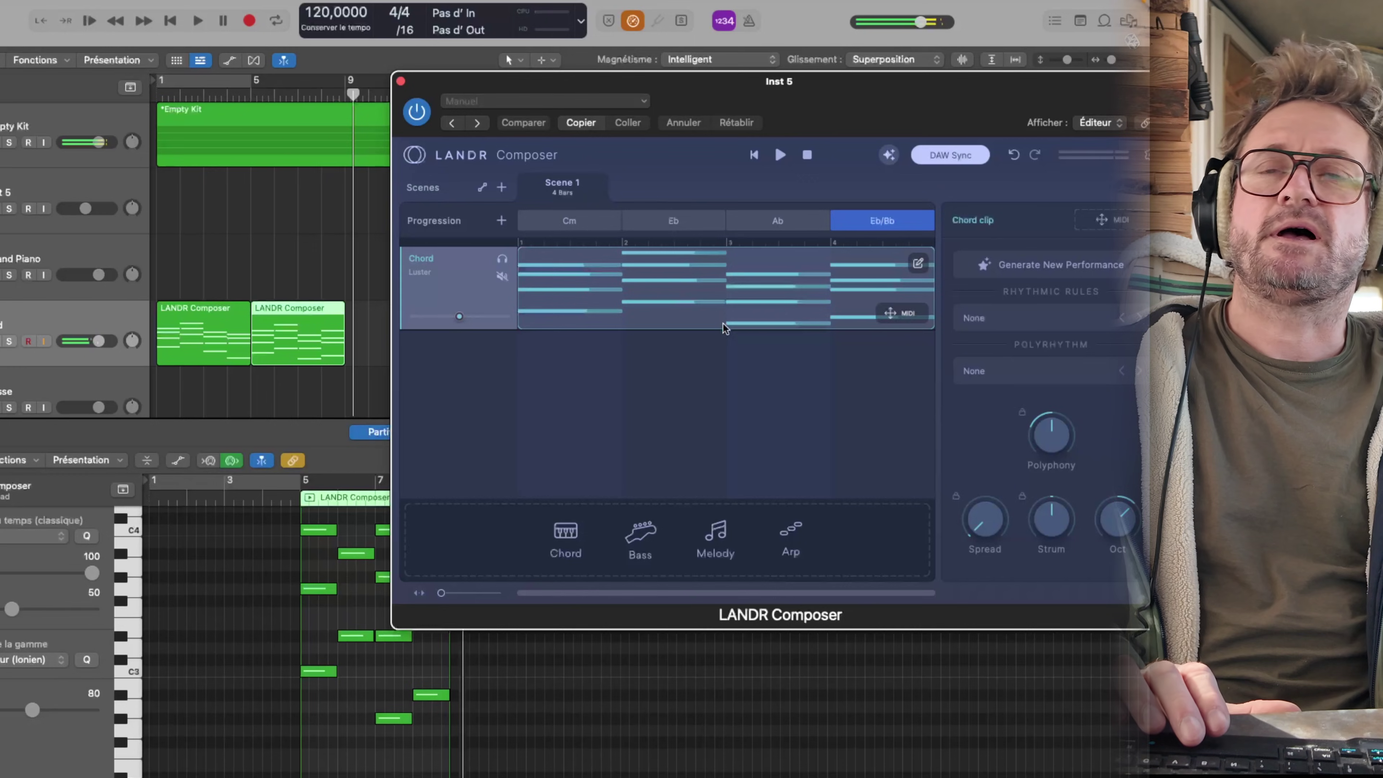
{"action": "left_click", "coordinate": [897, 225]}
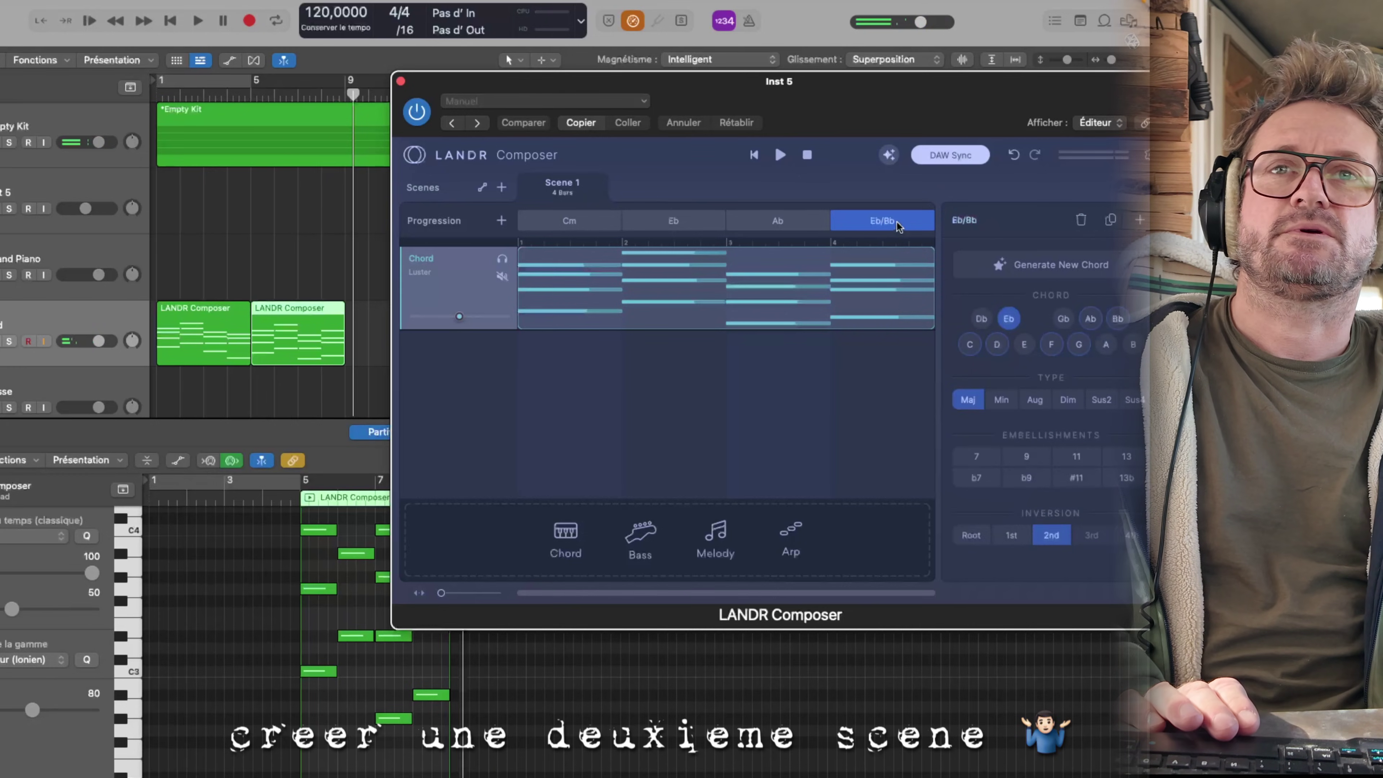
{"action": "left_click", "coordinate": [972, 537]}
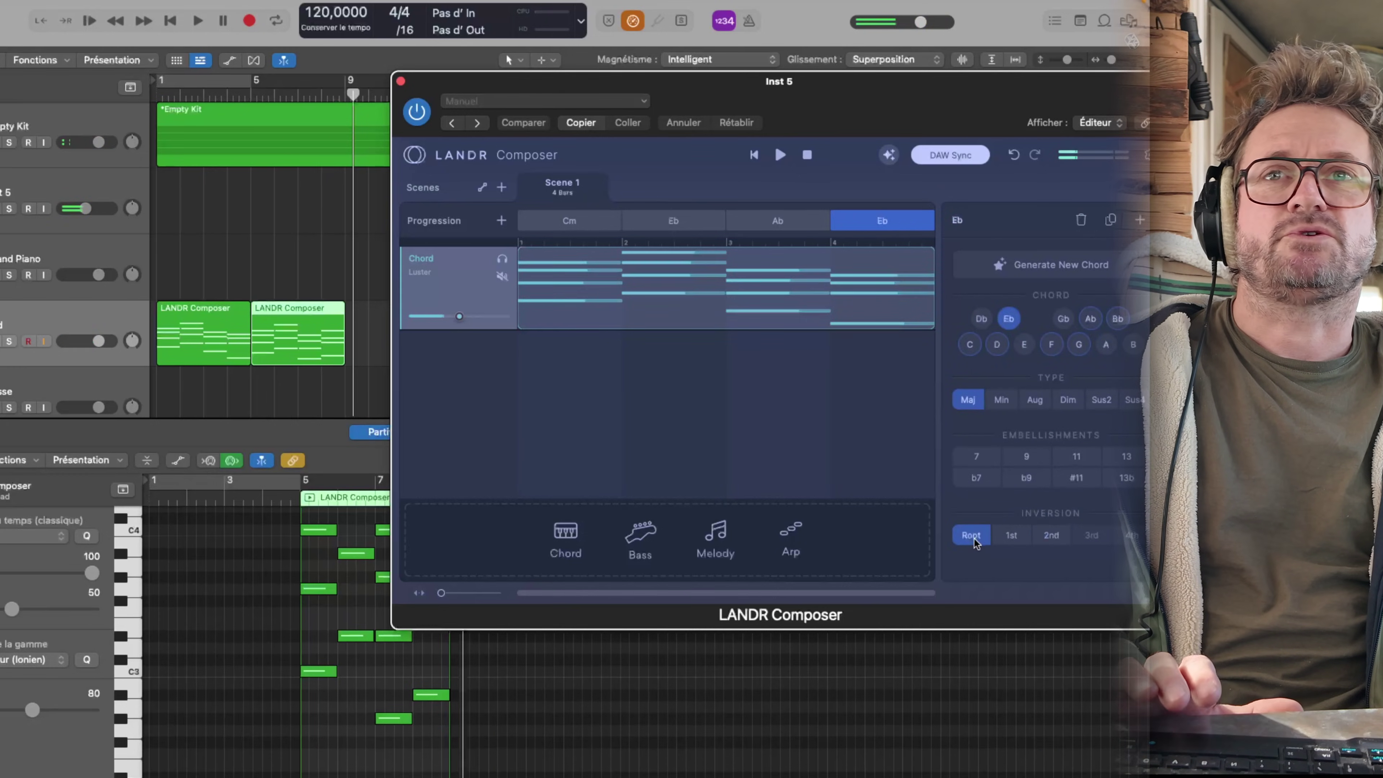
Step: Duplicate Scene 1 and set the last Eb chord of the copy to its second inversion
{"action": "left_click", "coordinate": [580, 186]}
{"action": "left_click_drag", "start_coordinate": [580, 186], "coordinate": [653, 197]}
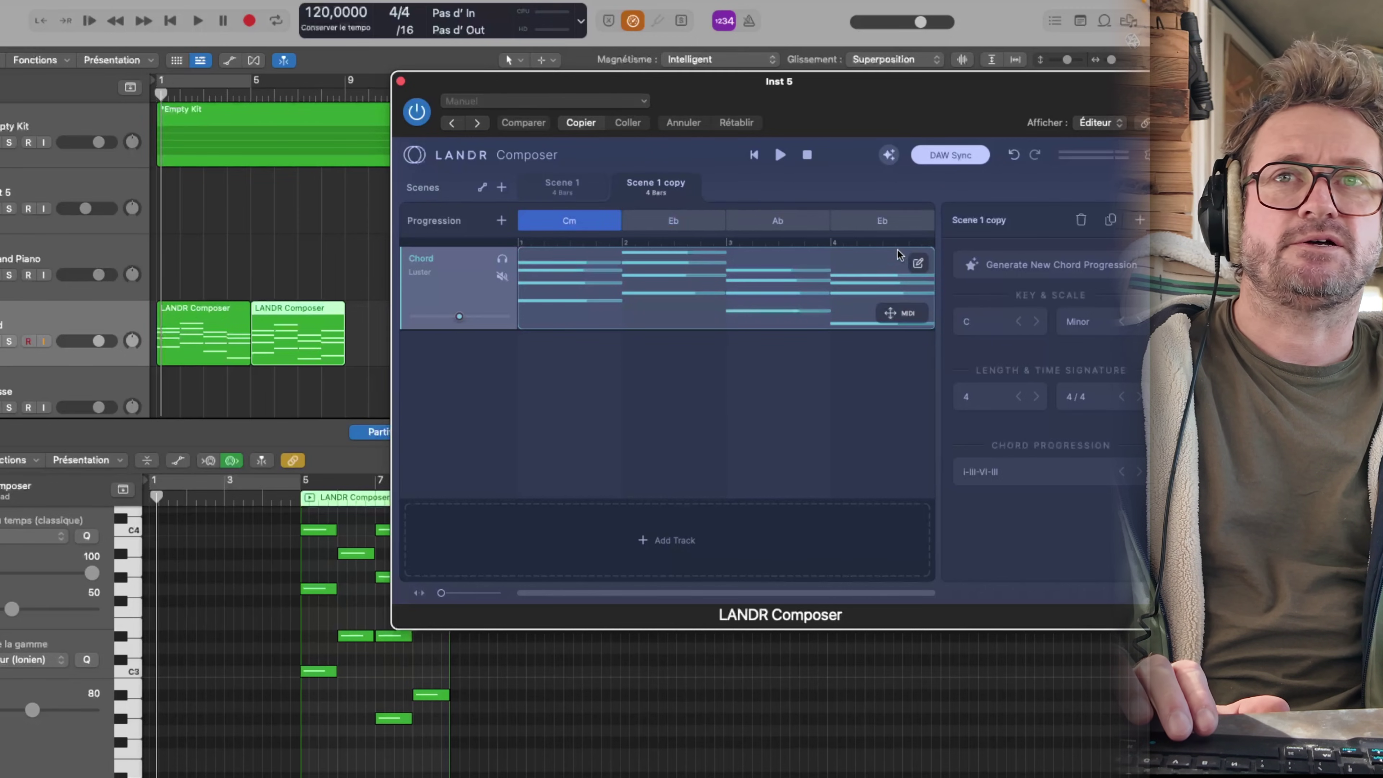
{"action": "left_click", "coordinate": [907, 221]}
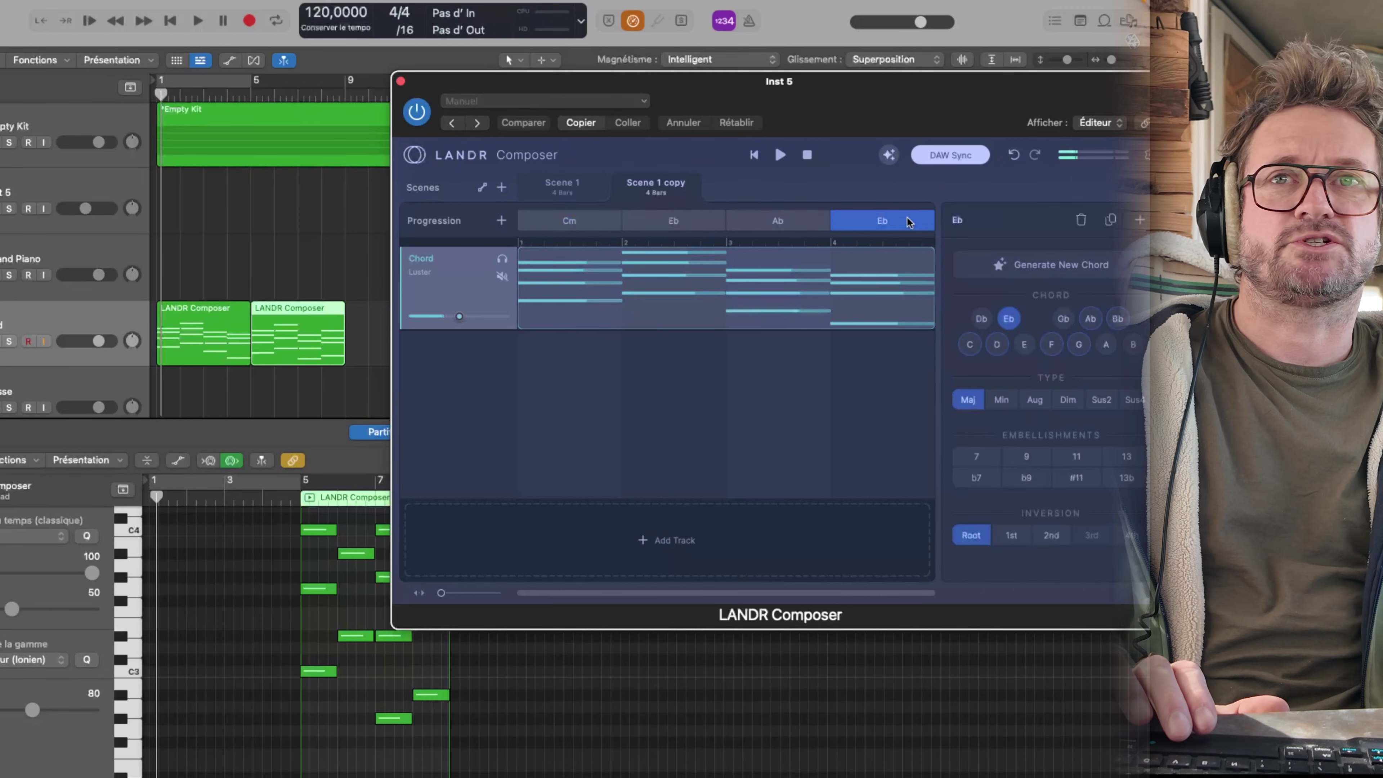
{"action": "left_click", "coordinate": [1051, 535]}
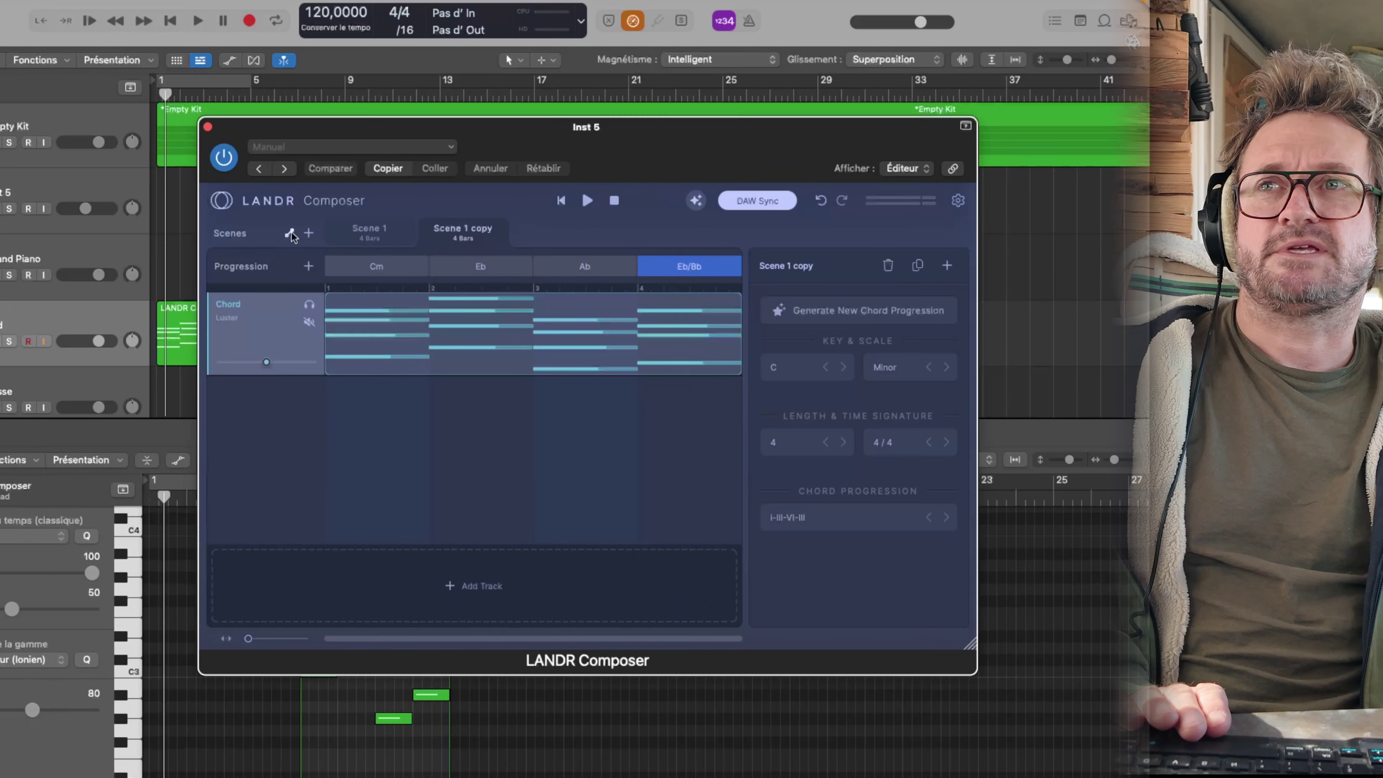
Step: Play the scenes in Composer, and move the plugin window aside to show the lower tracks of the arrangement
{"action": "left_click", "coordinate": [588, 201]}
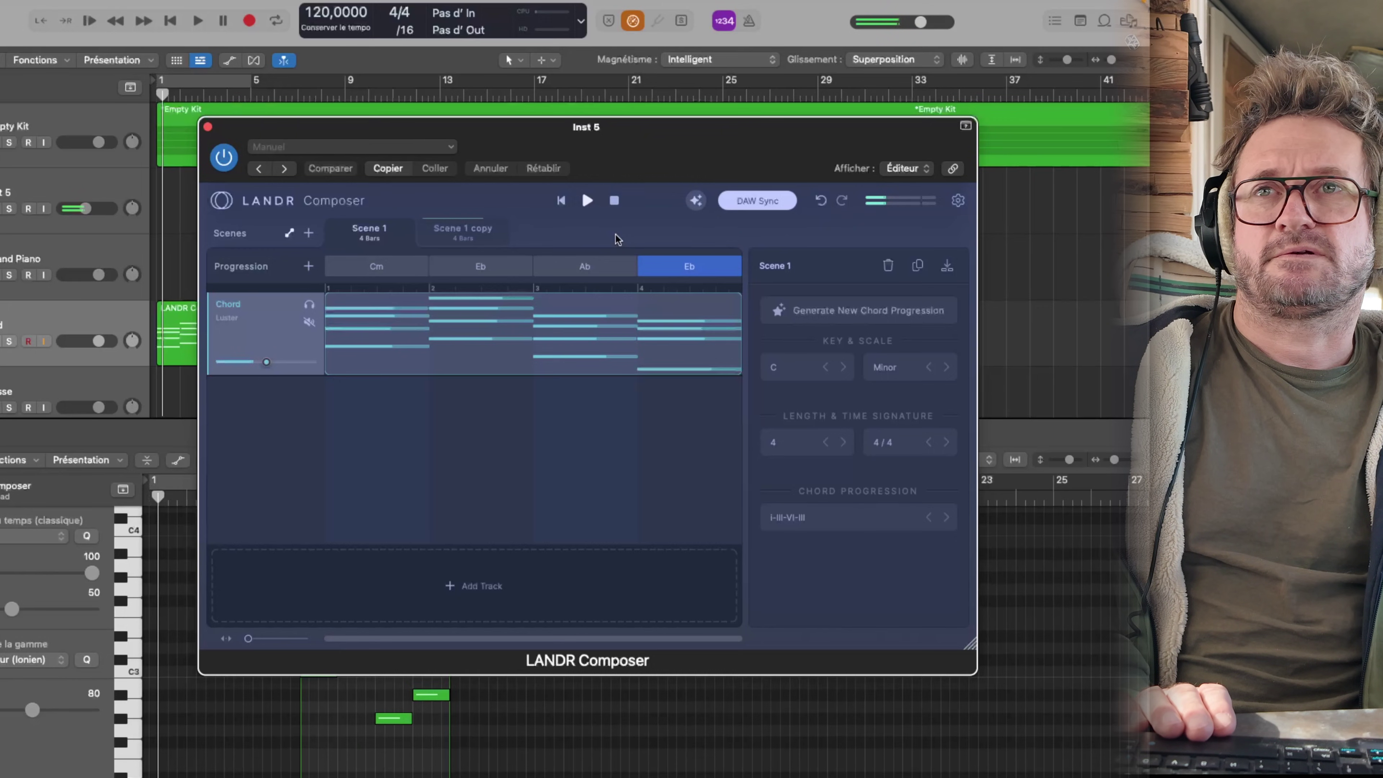
{"action": "left_click_drag", "start_coordinate": [545, 126], "coordinate": [812, 186]}
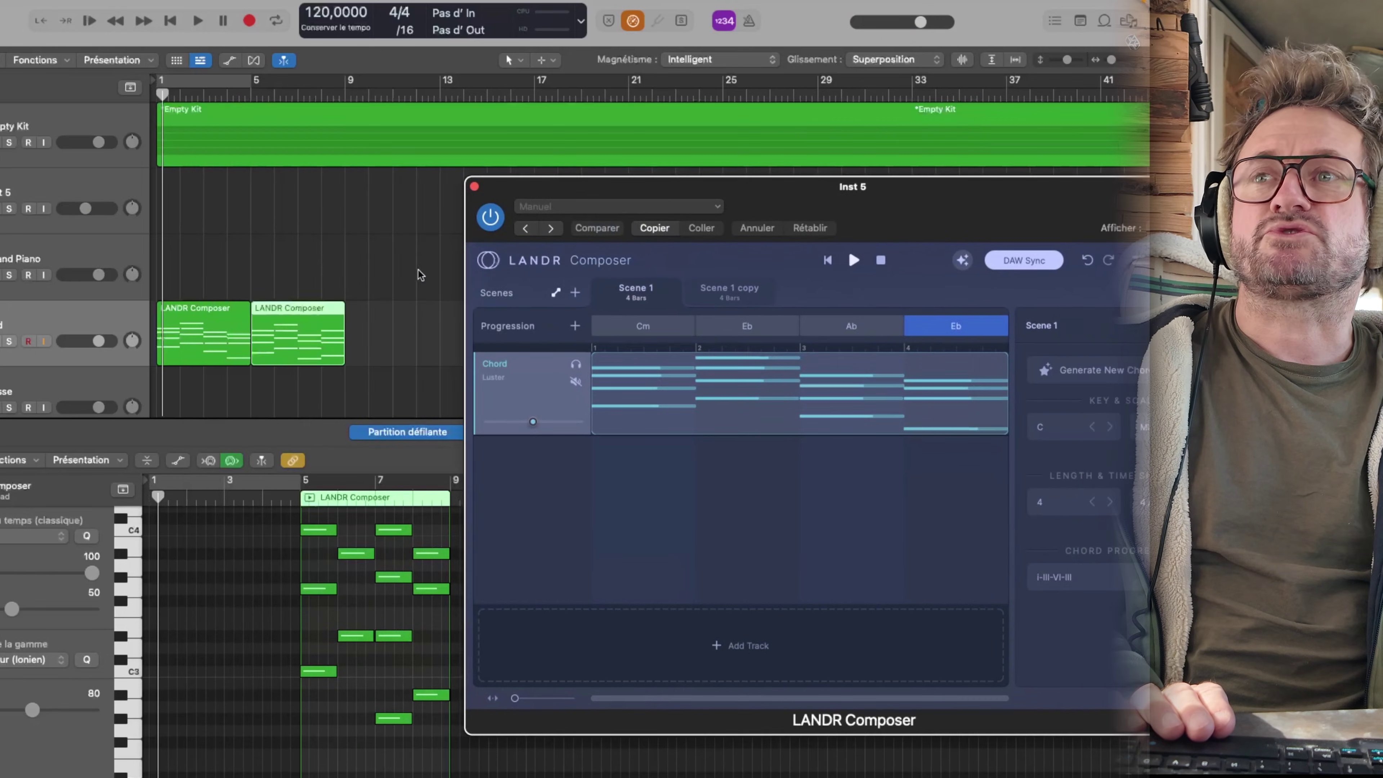
{"action": "scroll", "coordinate": [403, 293], "scroll_direction": "down", "scroll_amount": 3}
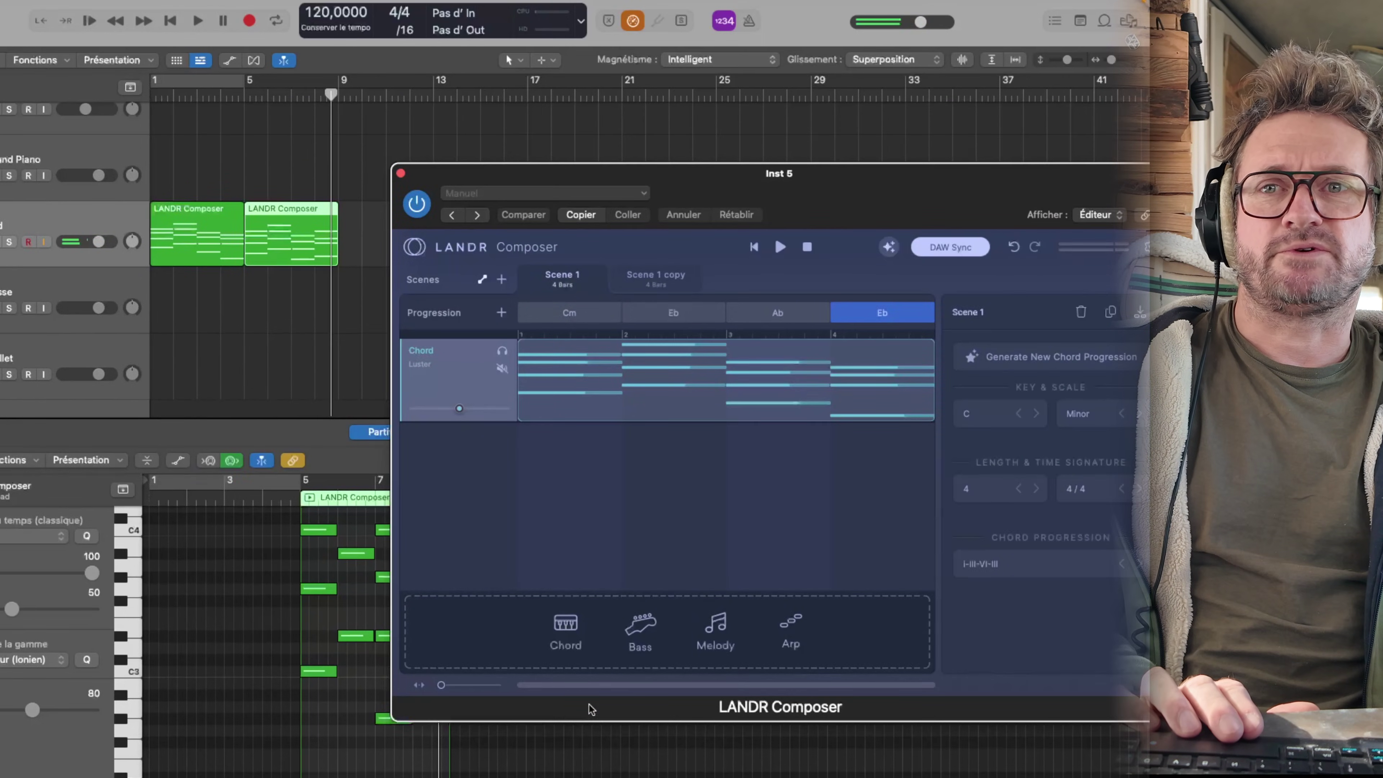
Step: Add a Bass track in Composer and play it with the chords of Scene 1 and Scene 1 copy
{"action": "left_click", "coordinate": [641, 632]}
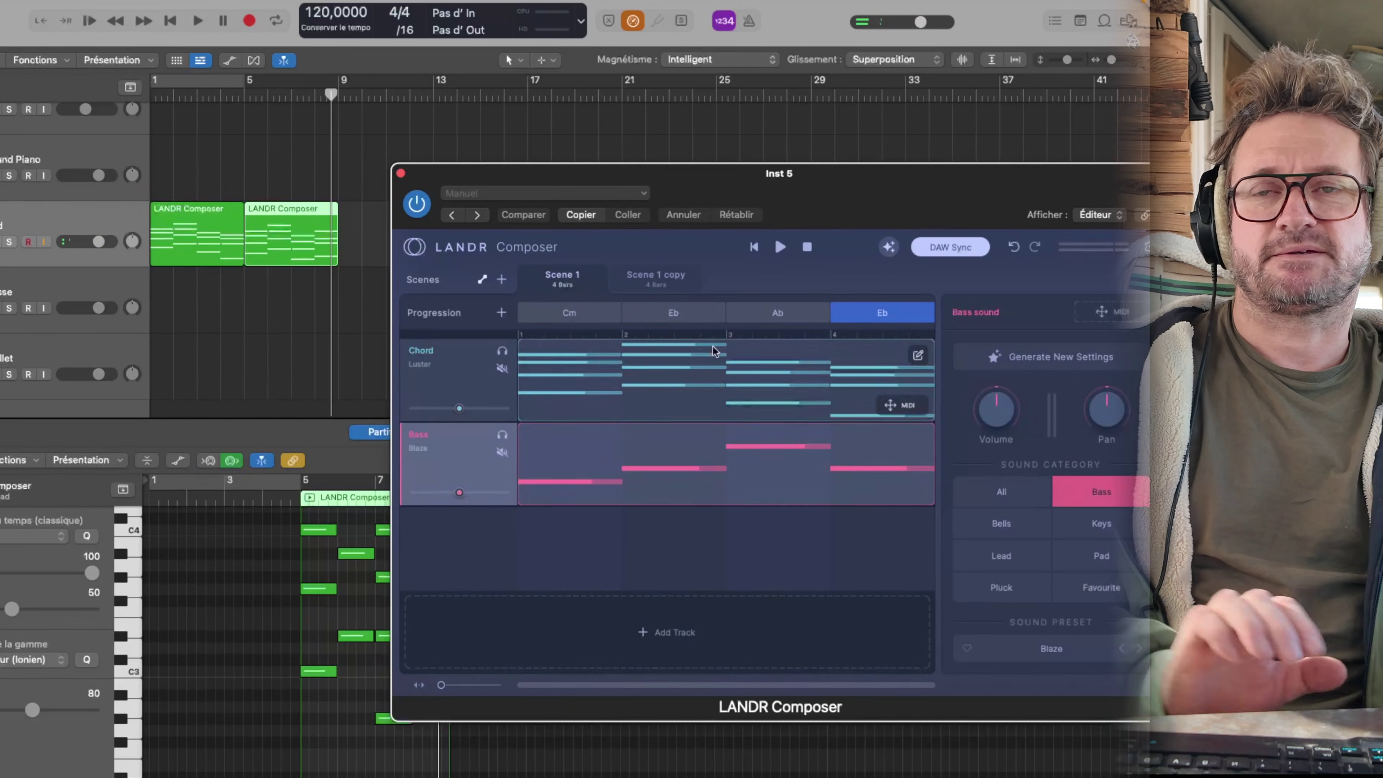
{"action": "left_click", "coordinate": [157, 81]}
{"action": "key", "text": "space"}
{"action": "left_click", "coordinate": [174, 23]}
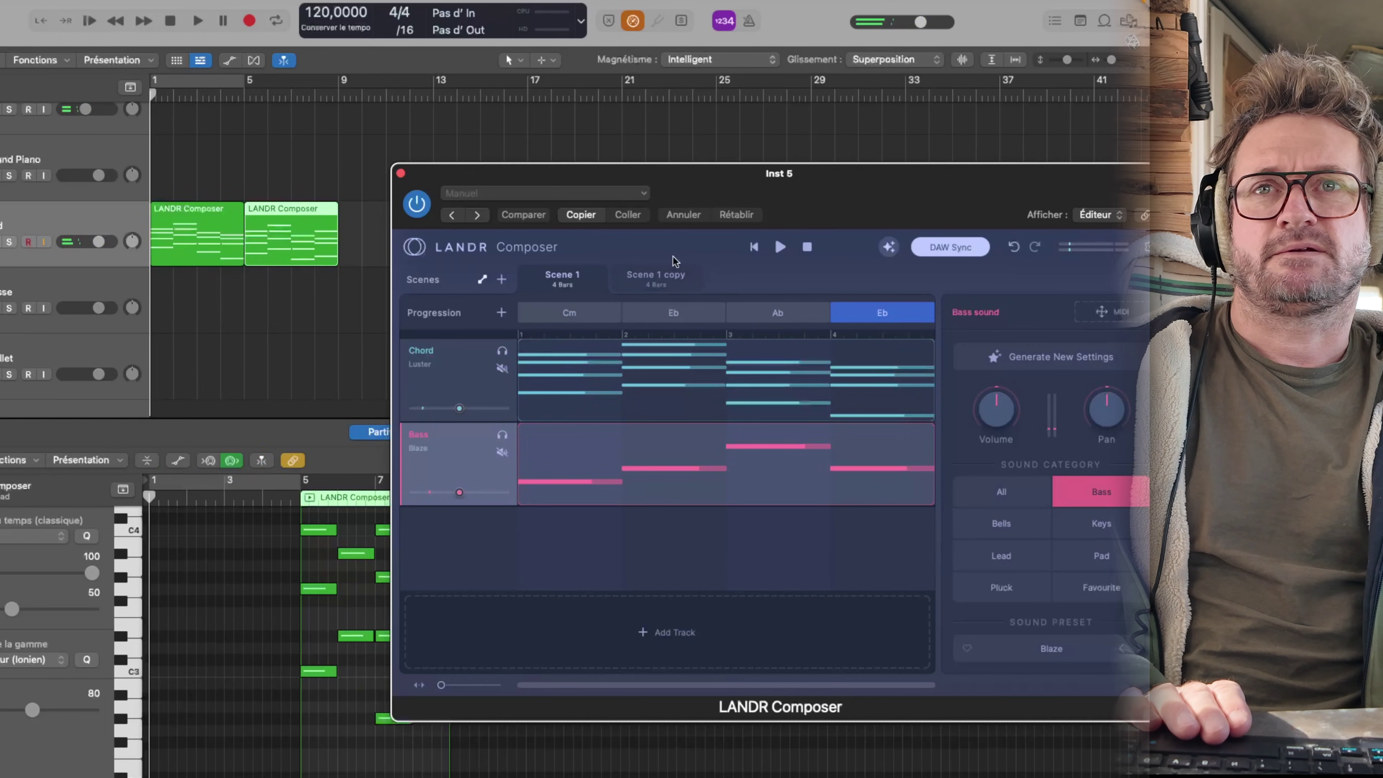
{"action": "left_click_drag", "start_coordinate": [825, 222], "coordinate": [676, 192]}
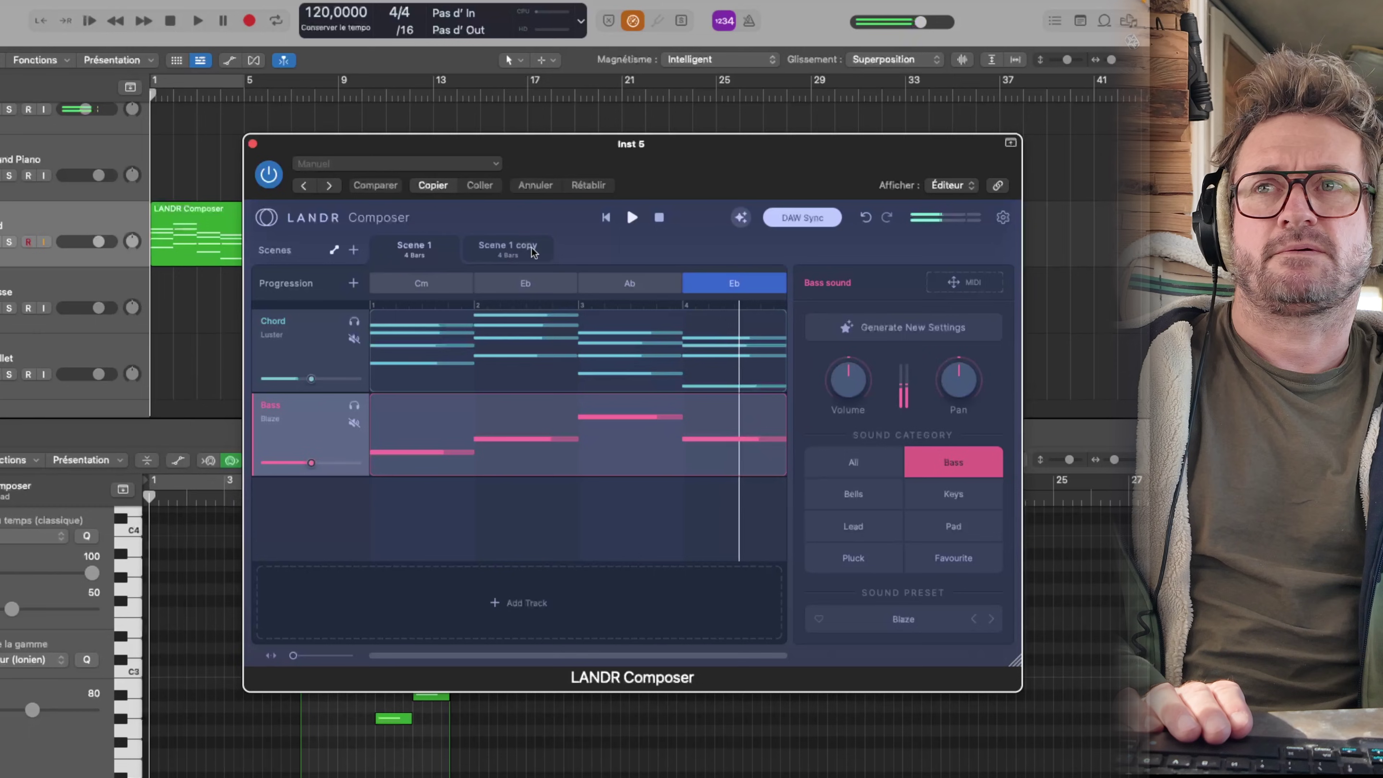
{"action": "mouse_move", "coordinate": [695, 607]}
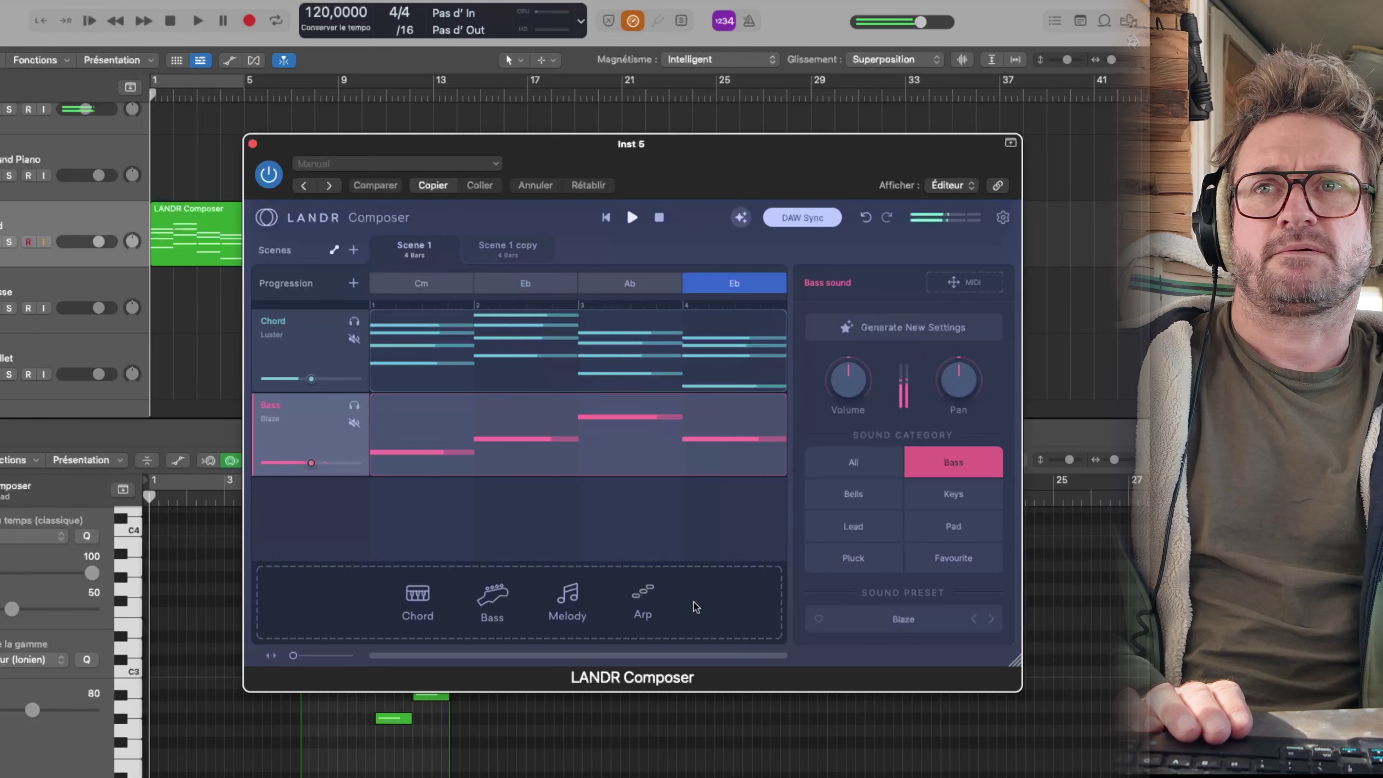
{"action": "left_click", "coordinate": [518, 243]}
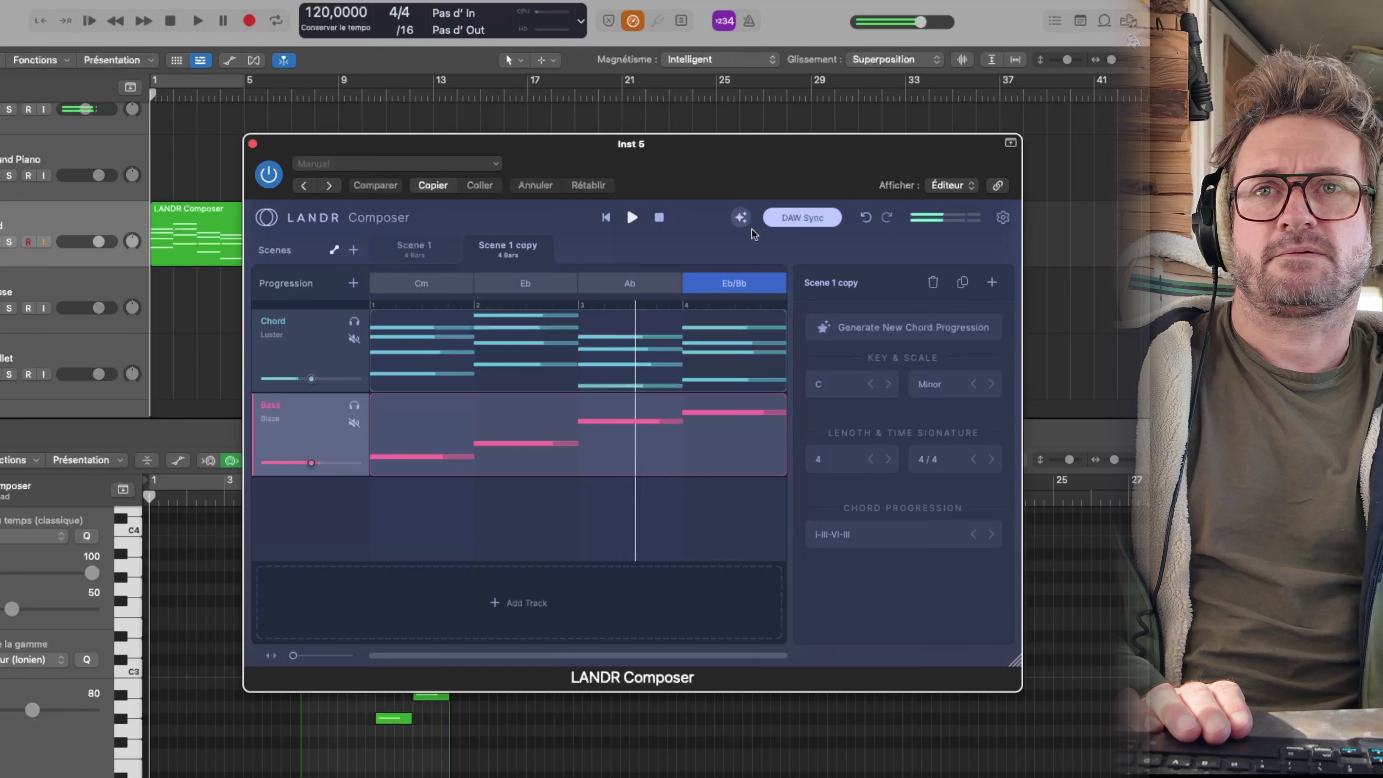
{"action": "left_click", "coordinate": [603, 219]}
Step: Place the bass clips as MIDI on the bass track, Scene 1 at bar 1 and Scene 1 copy at bar 5
{"action": "left_click_drag", "start_coordinate": [672, 167], "coordinate": [862, 149]}
{"action": "left_click", "coordinate": [605, 230]}
{"action": "left_click_drag", "start_coordinate": [931, 442], "coordinate": [178, 280]}
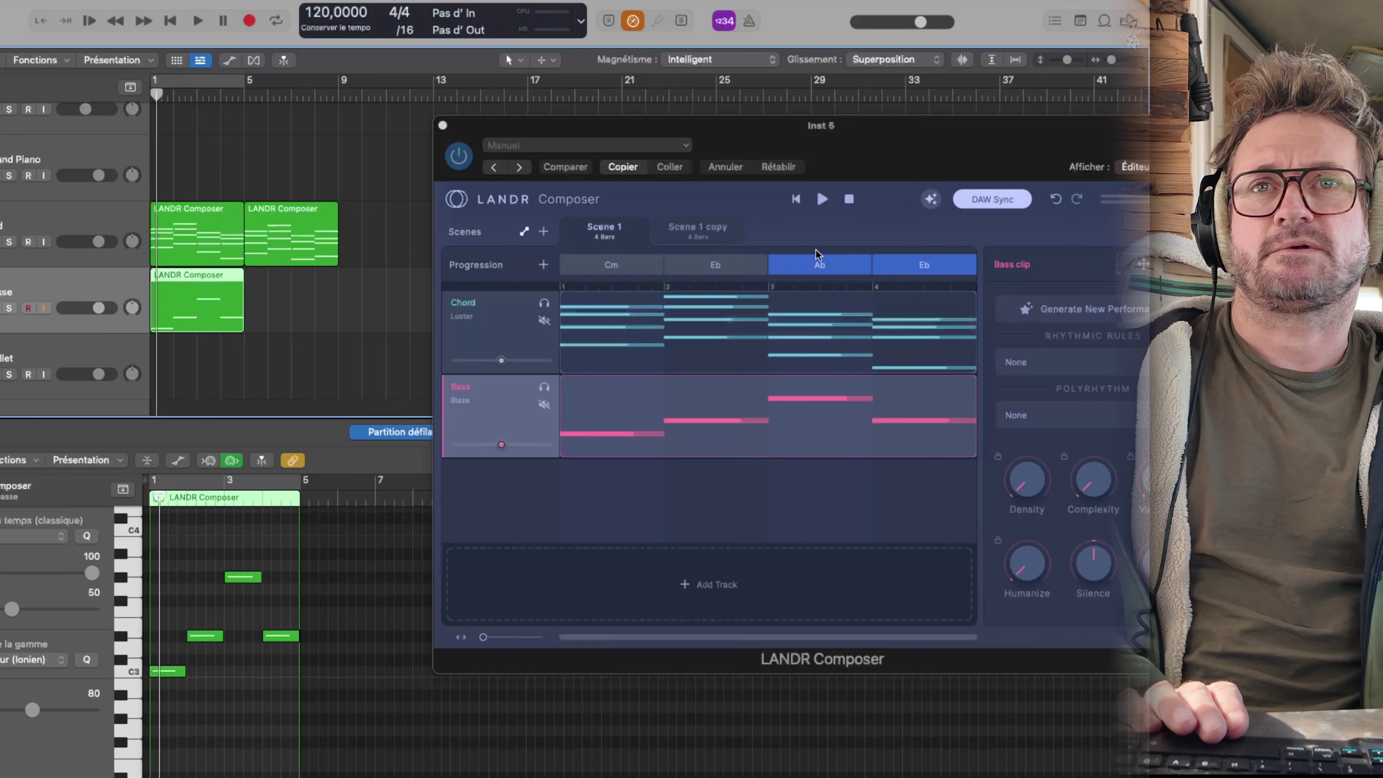
{"action": "left_click", "coordinate": [700, 230]}
{"action": "left_click_drag", "start_coordinate": [937, 444], "coordinate": [287, 275]}
Step: Play the arrangement with the two bass regions, and close the Composer window
{"action": "left_click", "coordinate": [199, 22]}
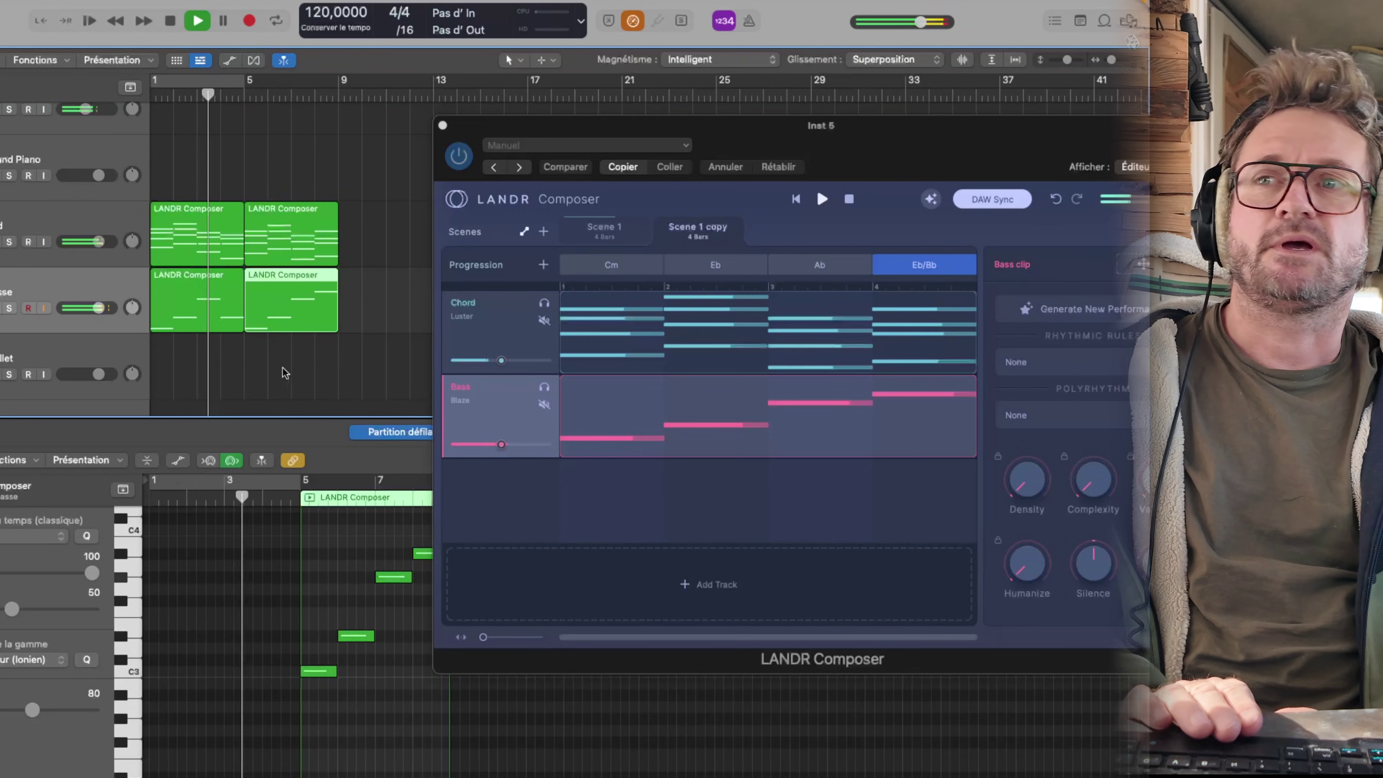
{"action": "key", "text": "space"}
{"action": "left_click", "coordinate": [442, 125]}
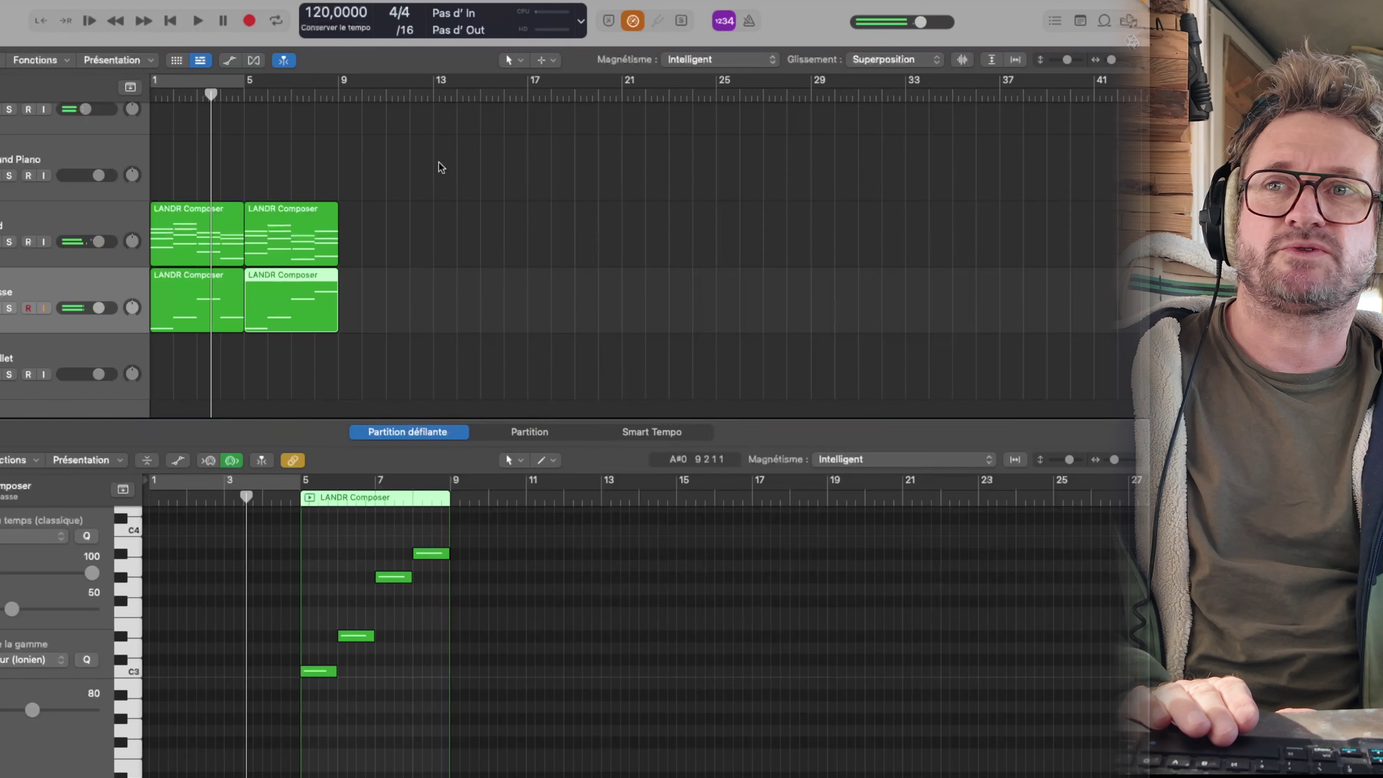
Step: Move the notes of both bass regions down an octave so that they start on C2
{"action": "left_click", "coordinate": [193, 280]}
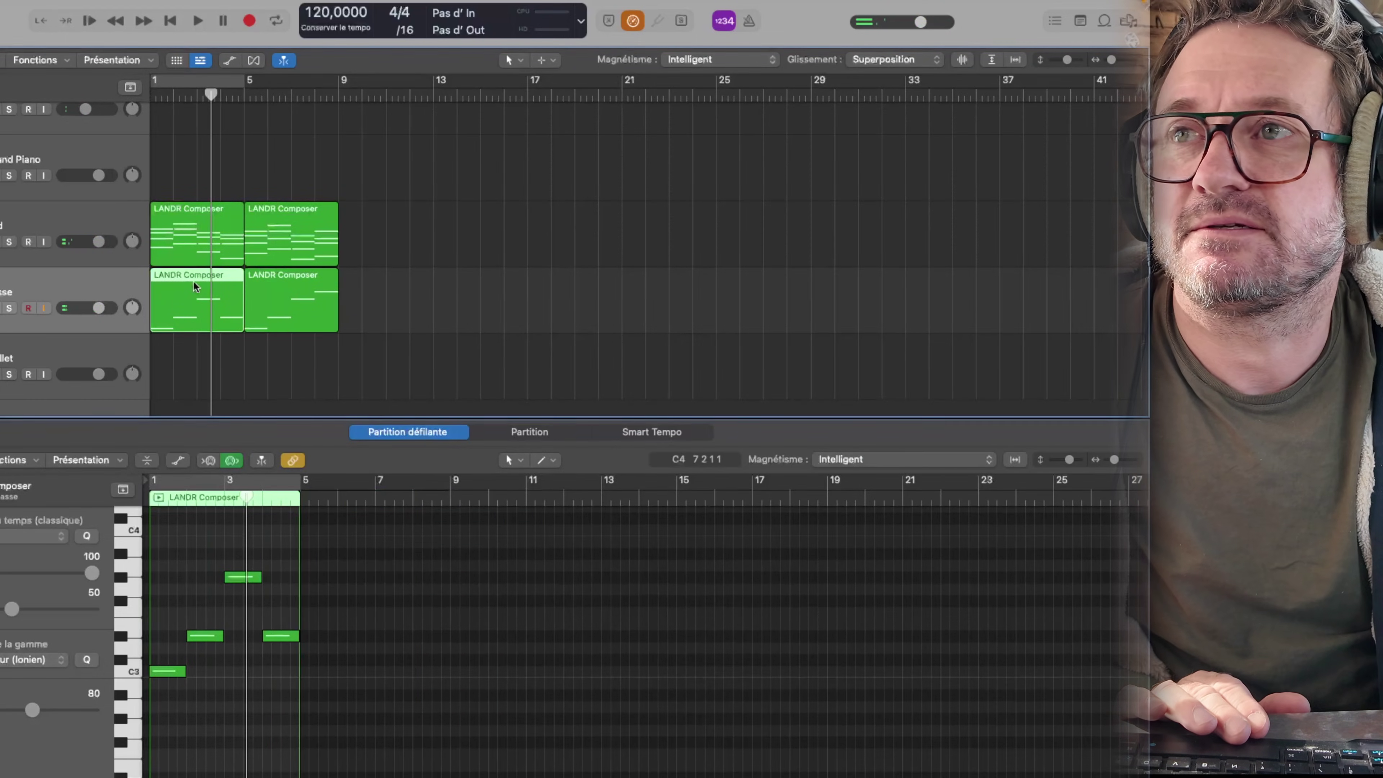
{"action": "scroll", "coordinate": [305, 684], "scroll_direction": "down", "scroll_amount": 2}
{"action": "left_click_drag", "start_coordinate": [297, 663], "coordinate": [148, 500]}
{"action": "scroll", "coordinate": [212, 686], "scroll_direction": "down", "scroll_amount": 4}
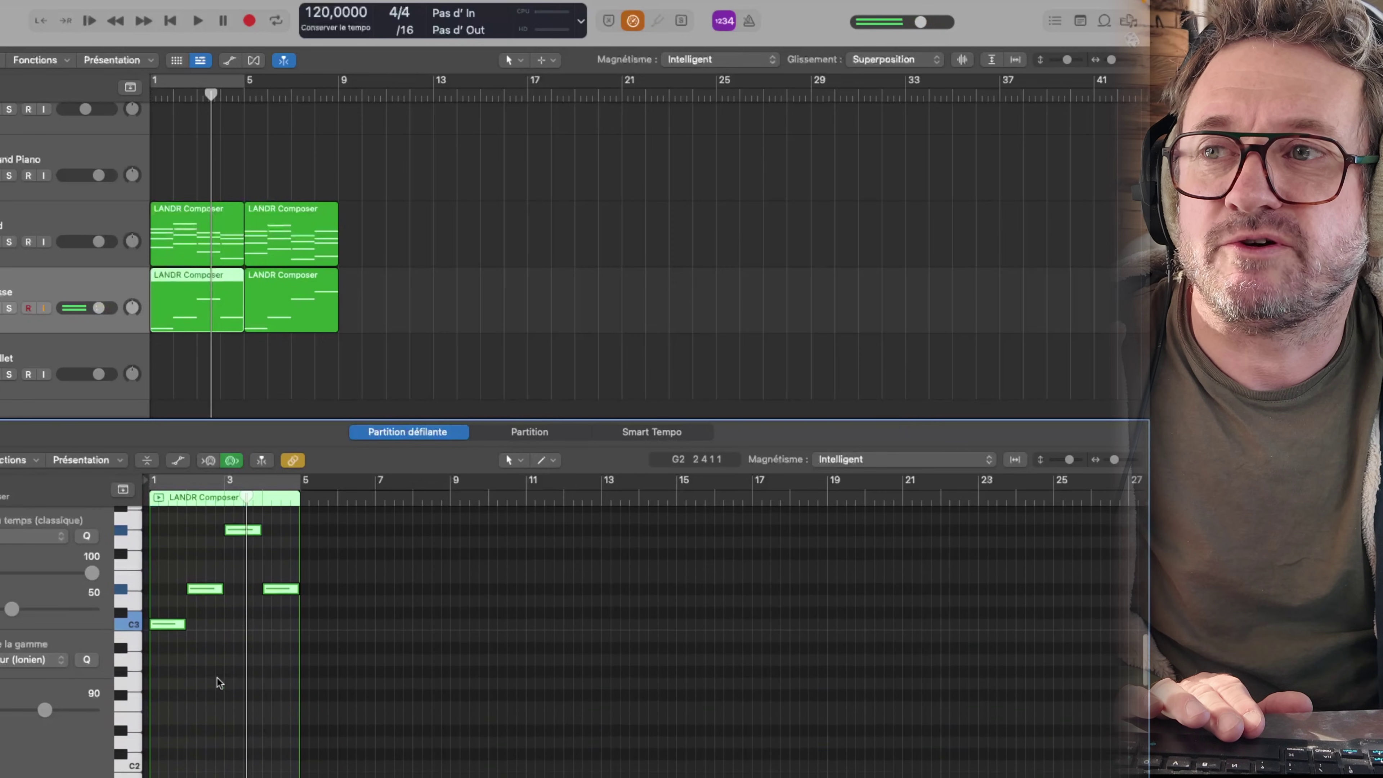
{"action": "scroll", "coordinate": [219, 683], "scroll_direction": "down", "scroll_amount": 2}
{"action": "left_click_drag", "start_coordinate": [172, 580], "coordinate": [169, 722]}
{"action": "left_click_drag", "start_coordinate": [170, 722], "coordinate": [169, 722]}
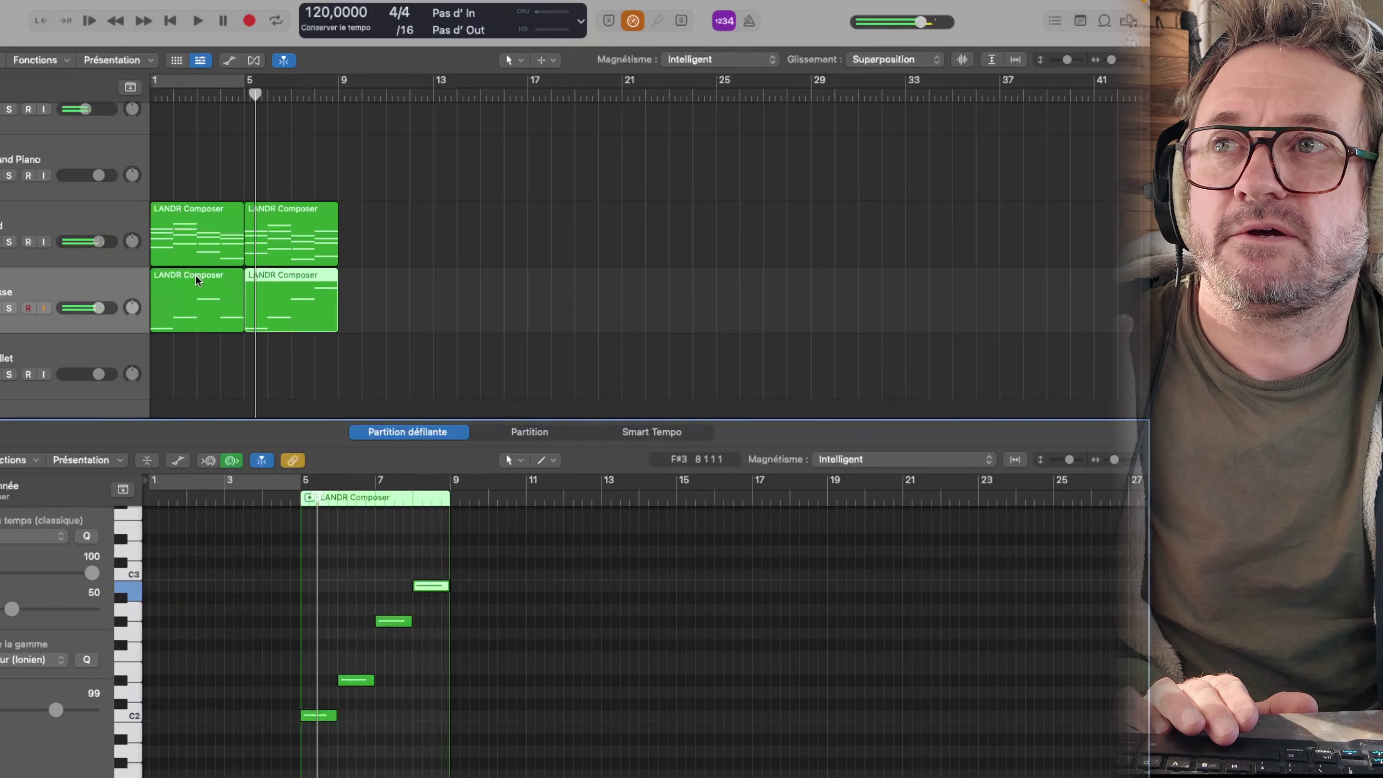
Step: Move all notes of the first bass region down another octave to start on C1, and play the arrangement from the start
{"action": "left_click", "coordinate": [197, 277]}
{"action": "scroll", "coordinate": [327, 532], "scroll_direction": "down", "scroll_amount": 5}
{"action": "scroll", "coordinate": [330, 534], "scroll_direction": "up", "scroll_amount": 4}
{"action": "mouse_move", "coordinate": [298, 668]}
{"action": "left_mouse_down"}
{"action": "mouse_move", "coordinate": [259, 648]}
{"action": "mouse_move", "coordinate": [321, 682]}
{"action": "mouse_move", "coordinate": [299, 682]}
{"action": "left_mouse_up"}
{"action": "left_click", "coordinate": [285, 707]}
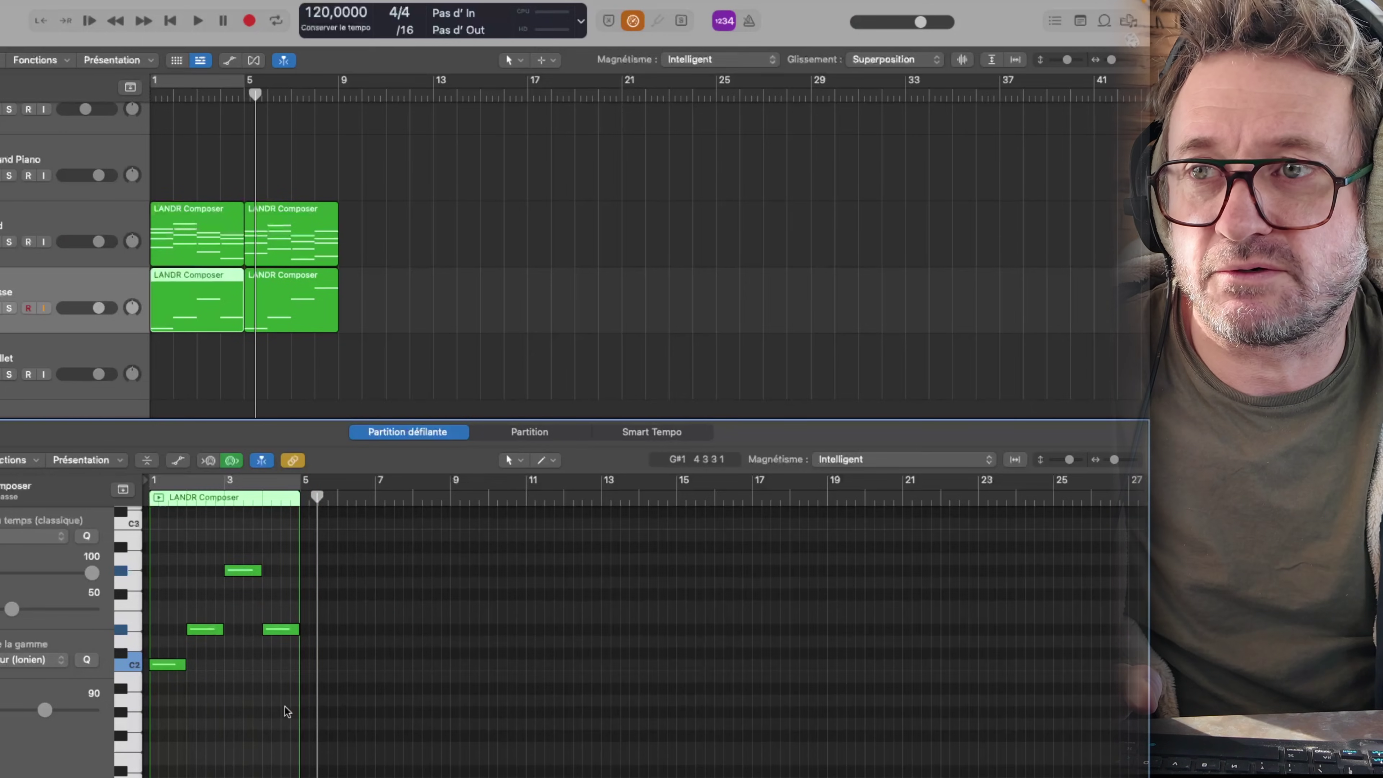
{"action": "left_click_drag", "start_coordinate": [284, 706], "coordinate": [173, 547]}
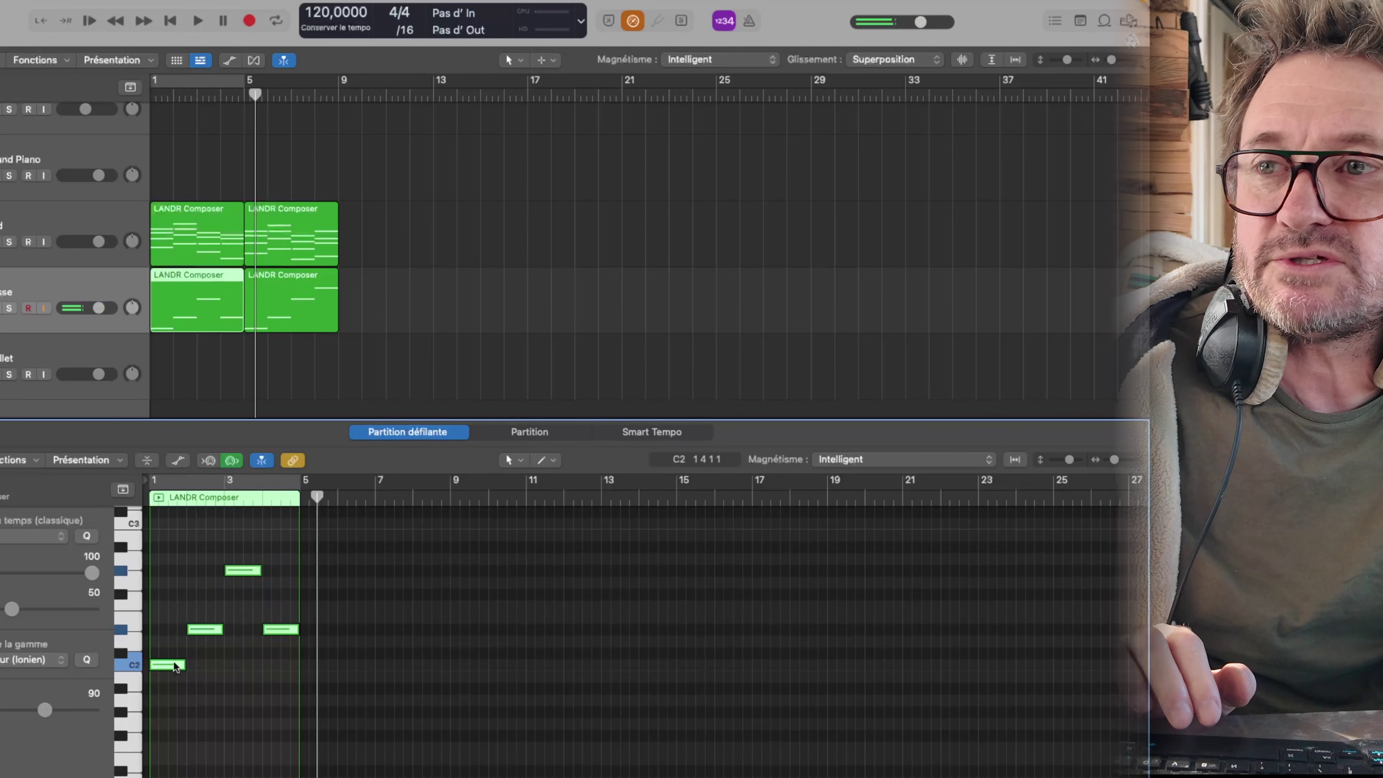
{"action": "scroll", "coordinate": [173, 665], "scroll_direction": "down", "scroll_amount": 5}
{"action": "left_click_drag", "start_coordinate": [166, 548], "coordinate": [168, 686]}
{"action": "scroll", "coordinate": [170, 685], "scroll_direction": "down", "scroll_amount": 1}
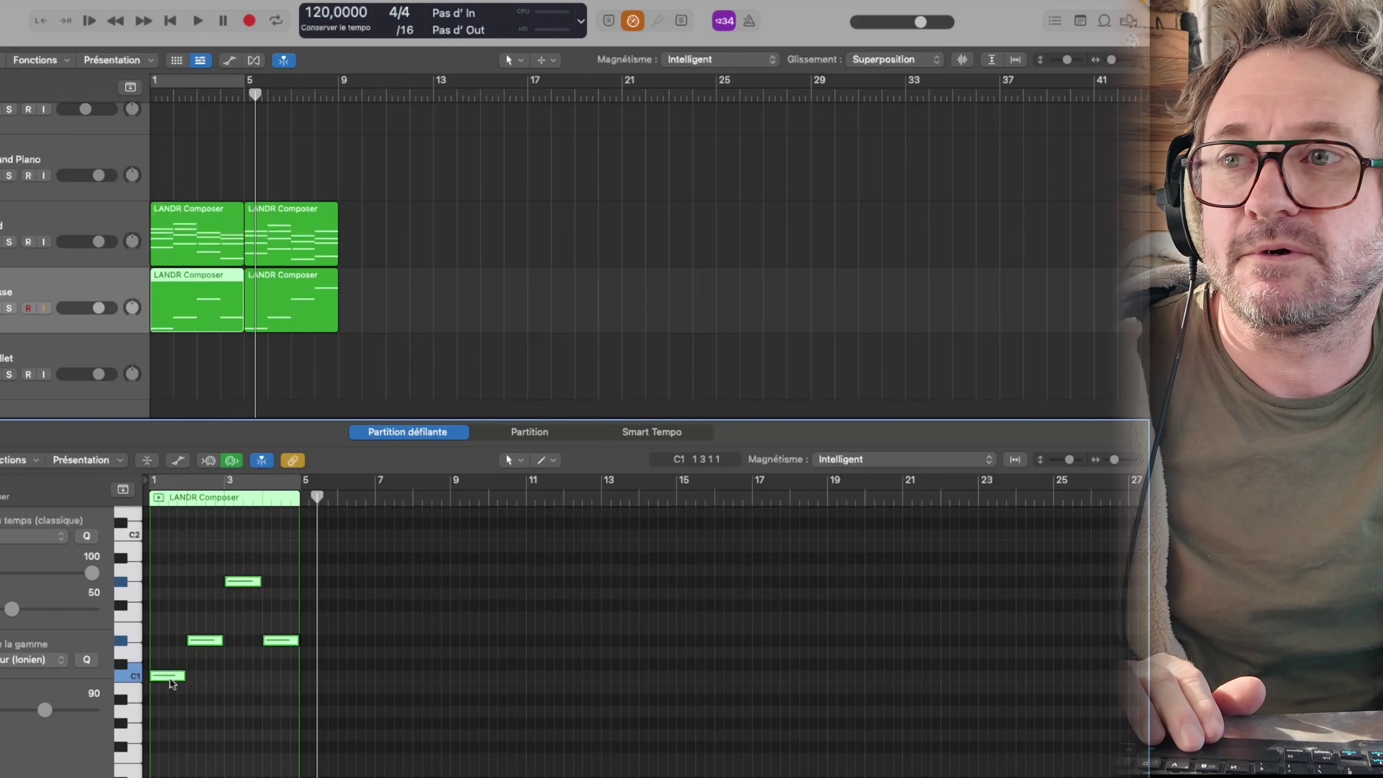
{"action": "key", "text": "Return"}
{"action": "key", "text": "space"}
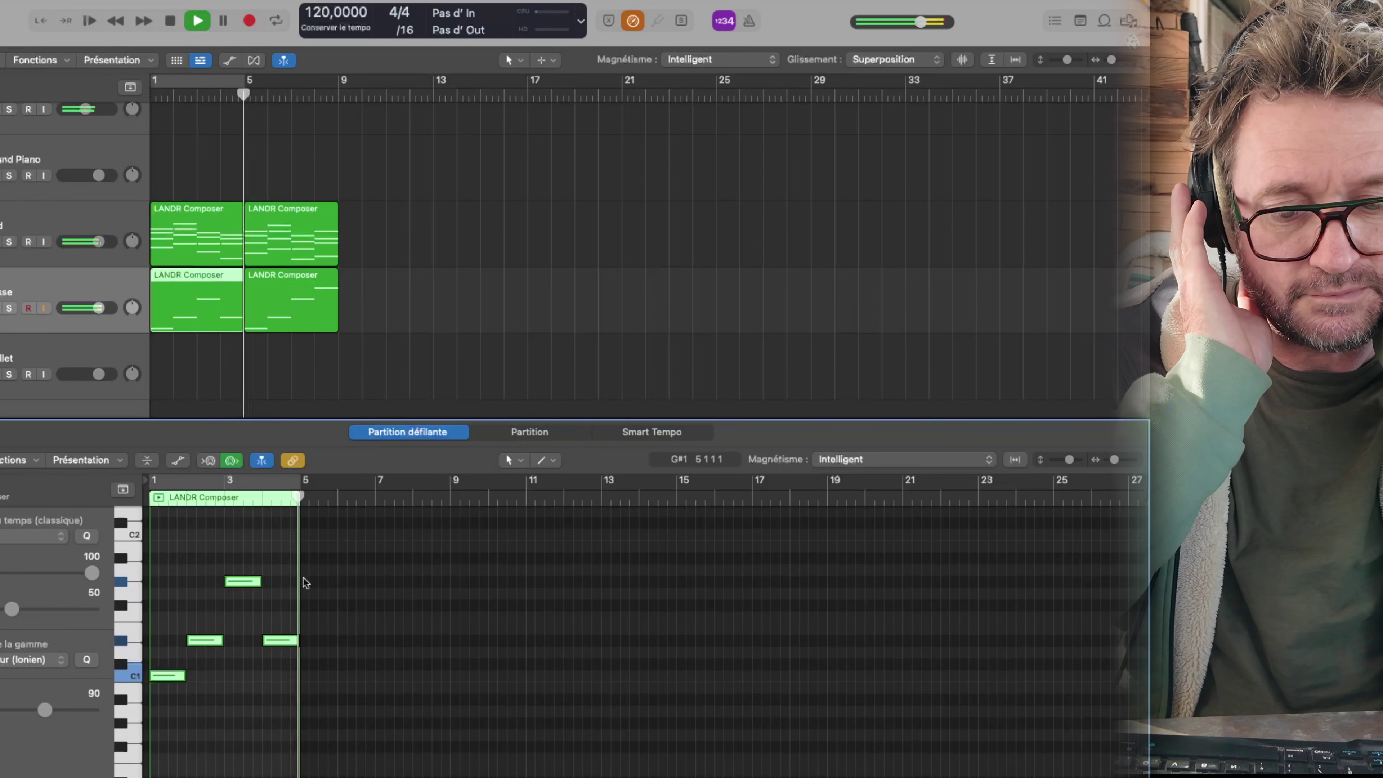
{"action": "key", "text": "space"}
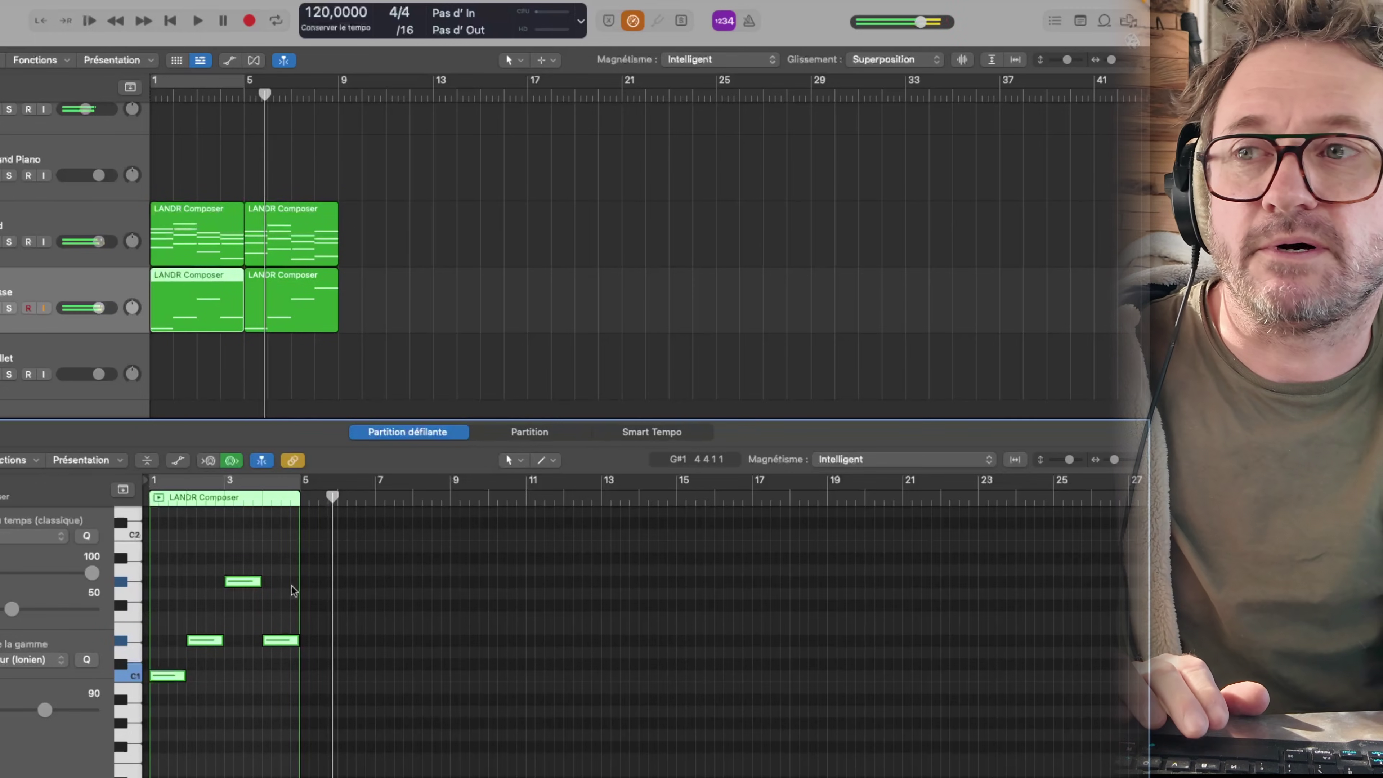
Step: Move all notes of the second bass region down into the C1 octave, and play the arrangement
{"action": "left_click", "coordinate": [292, 273]}
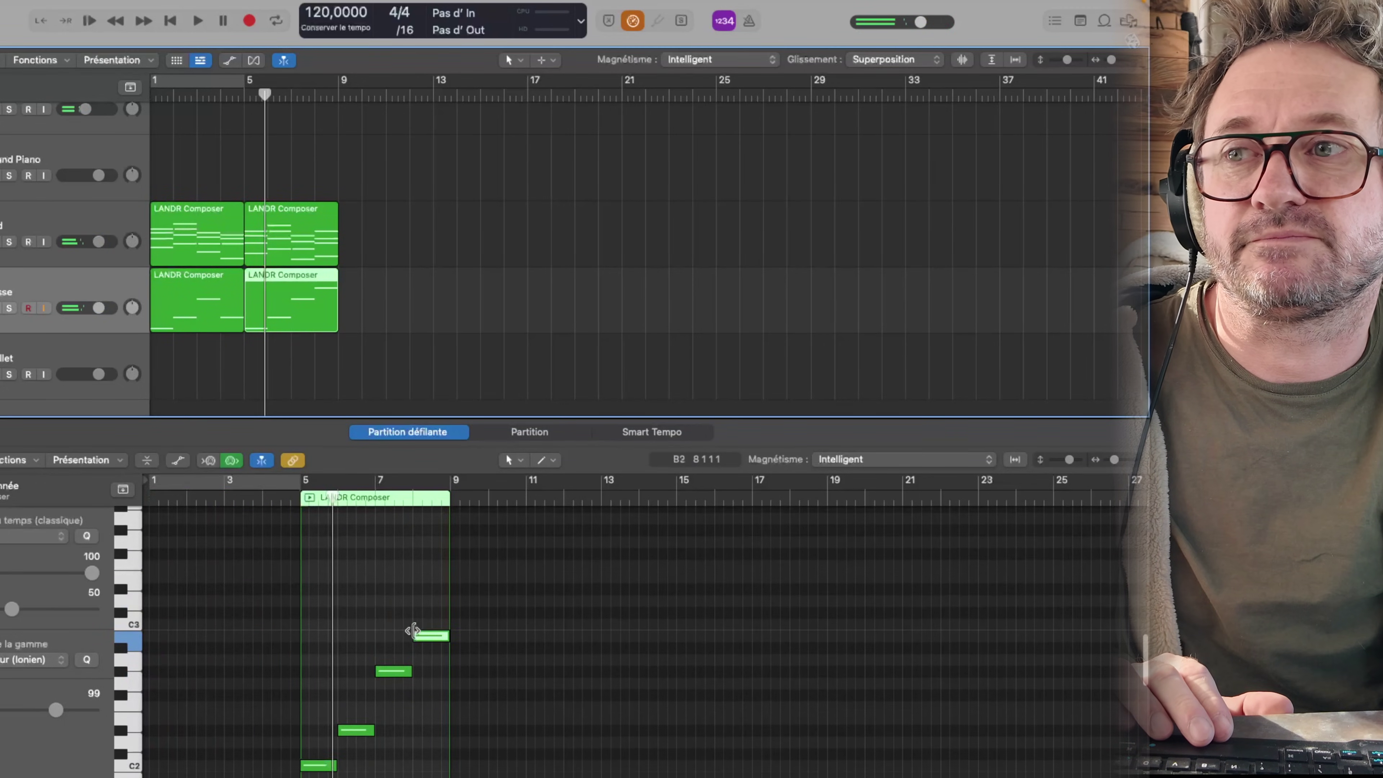
{"action": "left_click_drag", "start_coordinate": [434, 690], "coordinate": [319, 731]}
{"action": "scroll", "coordinate": [348, 697], "scroll_direction": "down", "scroll_amount": 3}
{"action": "left_click", "coordinate": [309, 601]}
{"action": "key", "text": "space"}
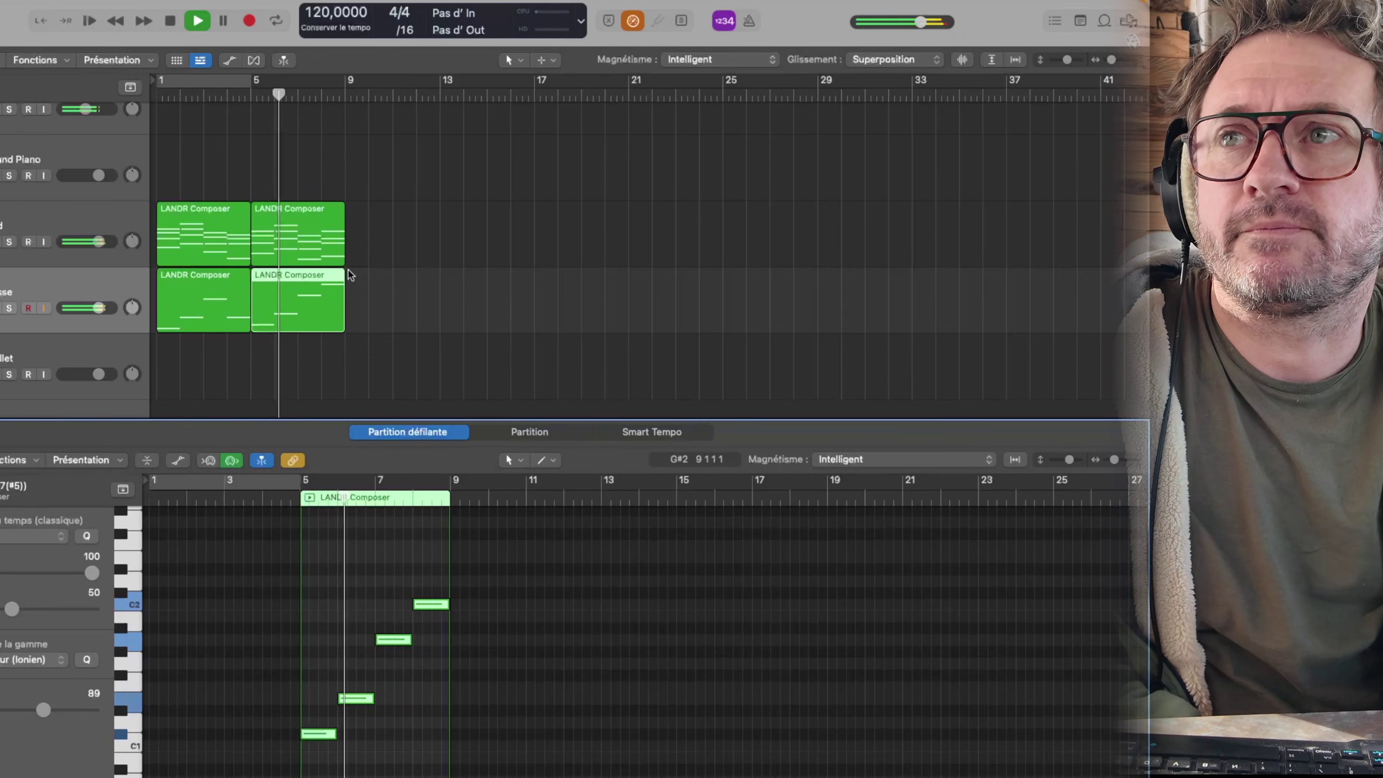
{"action": "scroll", "coordinate": [349, 271], "scroll_direction": "right", "scroll_amount": 1}
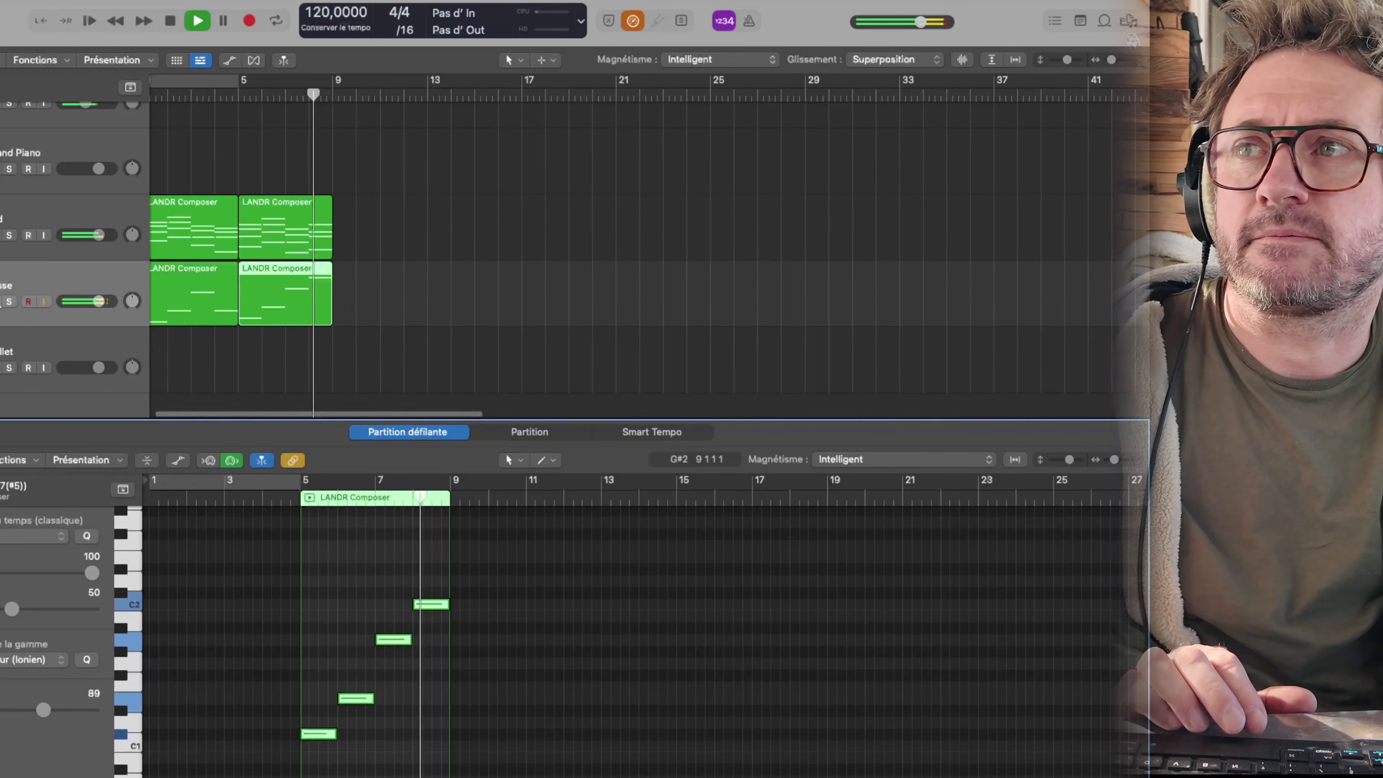
{"action": "left_click", "coordinate": [2, 301]}
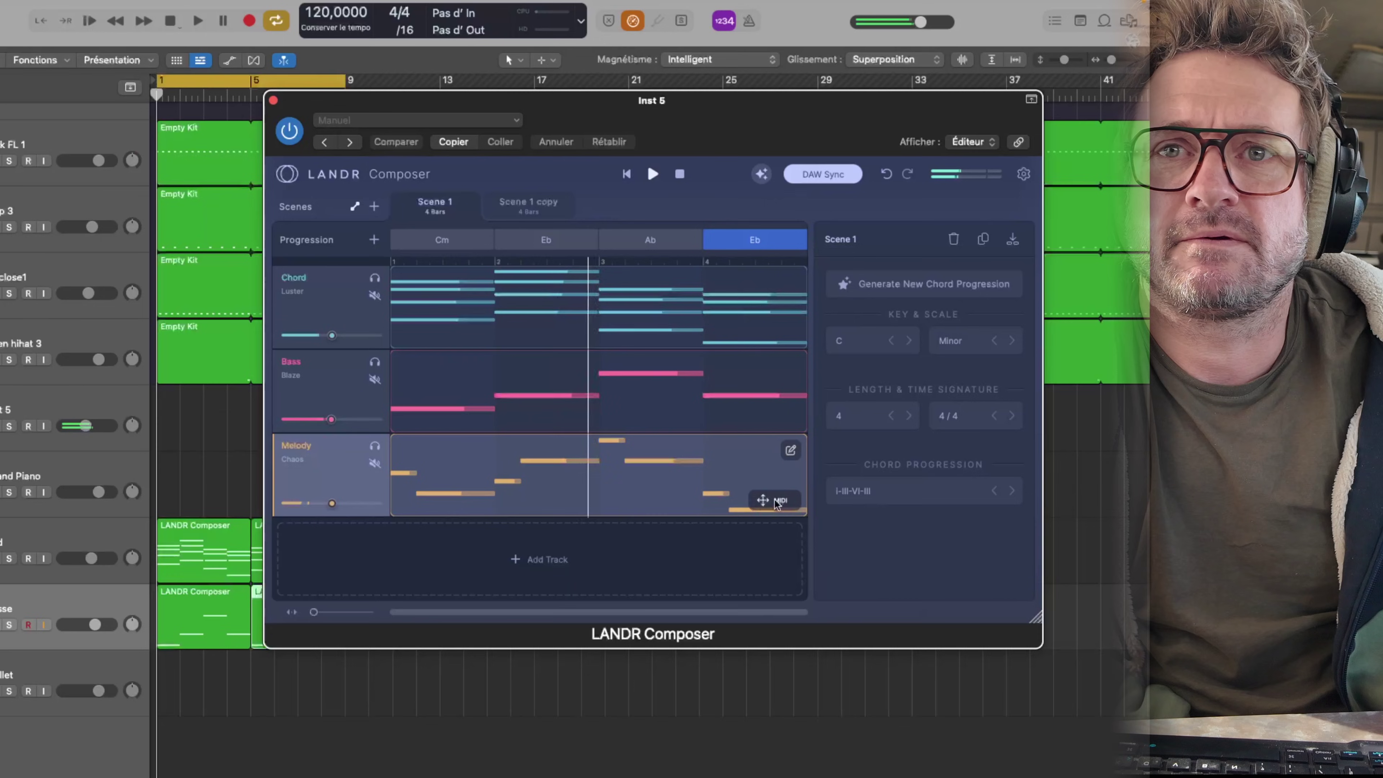
Step: Open the Melody clip of Scene 1 for editing, set Complexity to 0.5 and Variation to 2, and lower the Density
{"action": "left_click", "coordinate": [790, 451]}
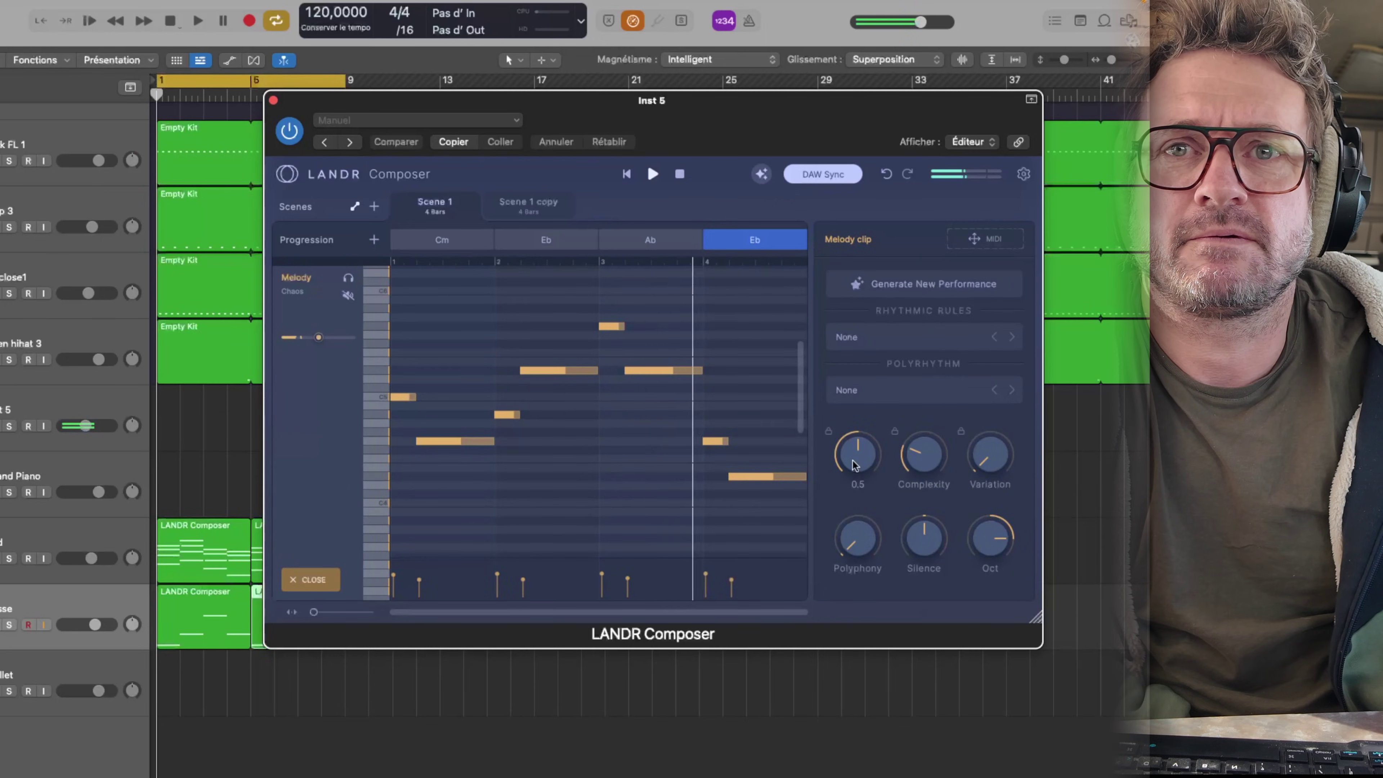
{"action": "mouse_move", "coordinate": [932, 455]}
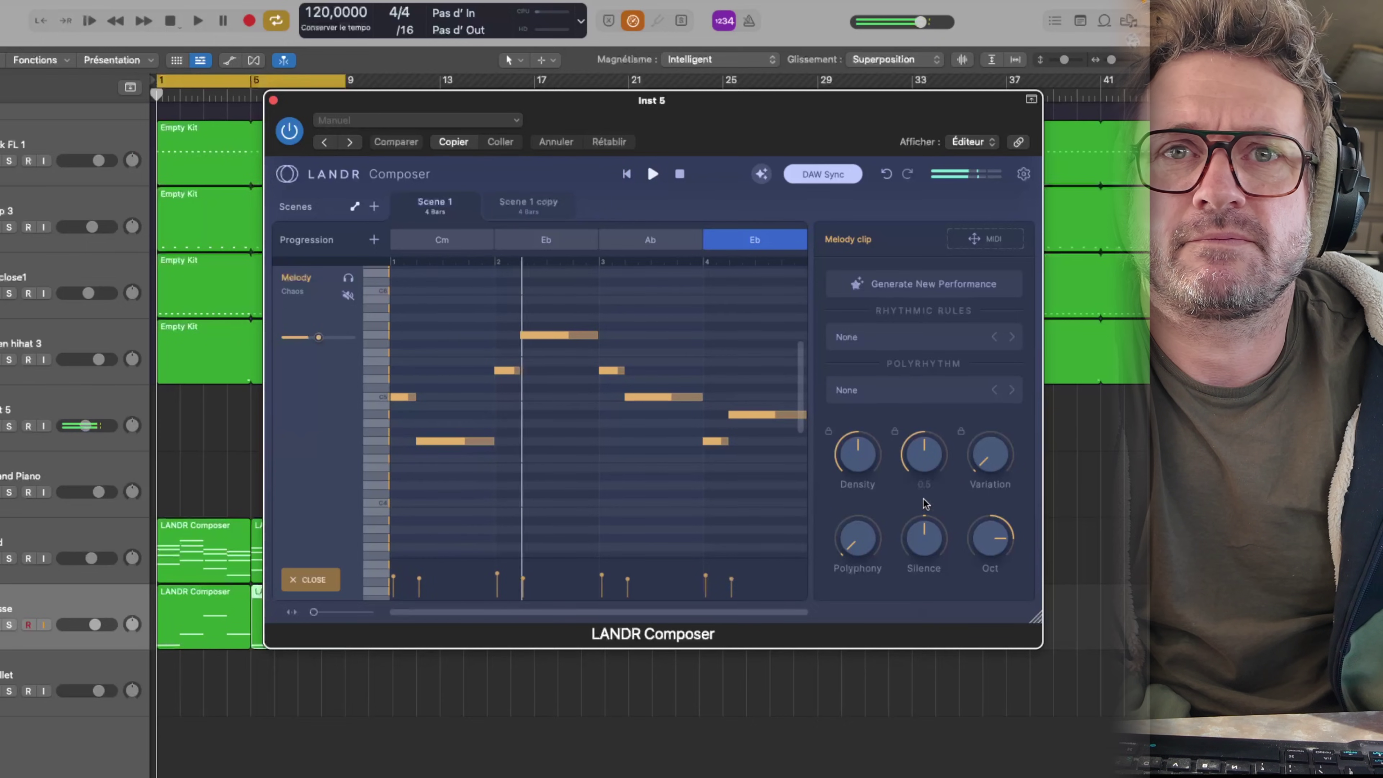
{"action": "left_click_drag", "start_coordinate": [860, 452], "coordinate": [866, 467]}
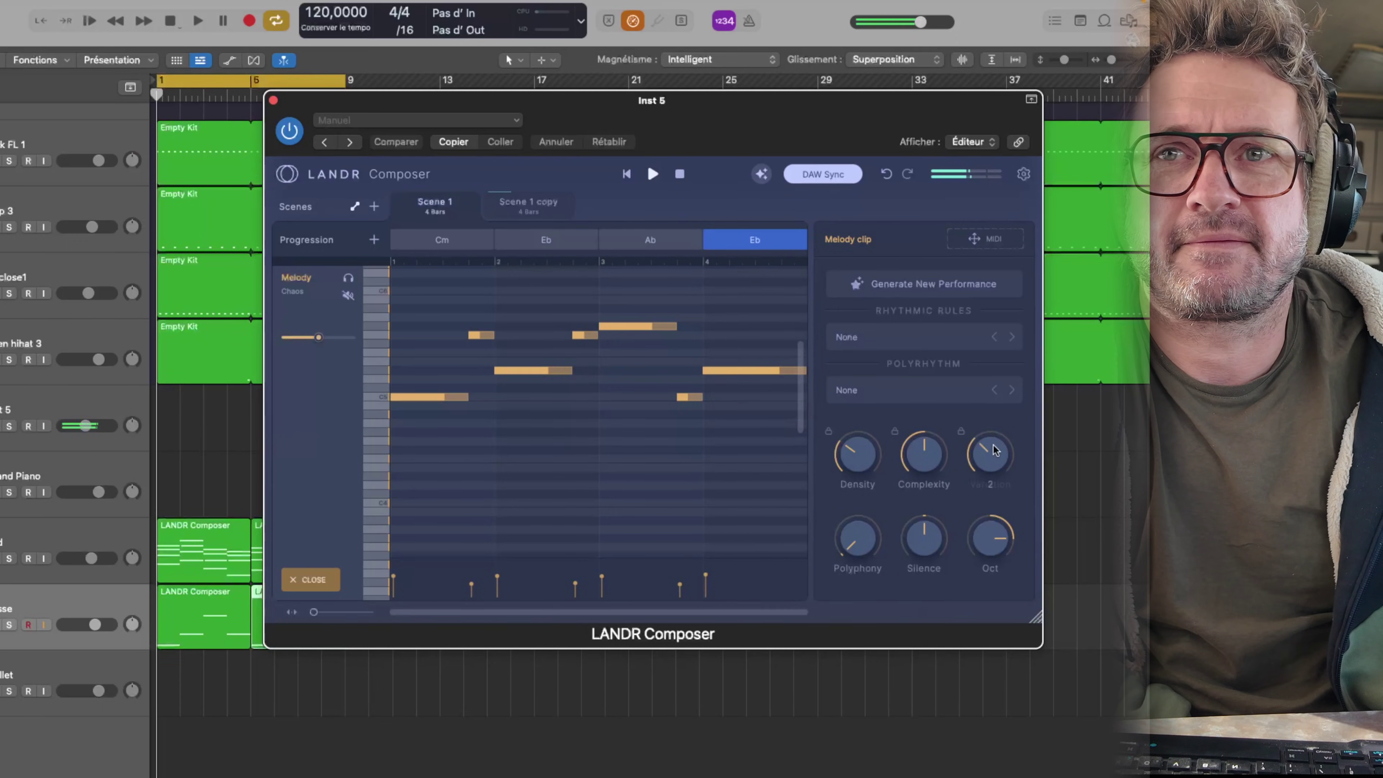
Step: Try the melody with a Polyphony of 2 voices, and return it to 1
{"action": "left_click_drag", "start_coordinate": [779, 133], "coordinate": [700, 122]}
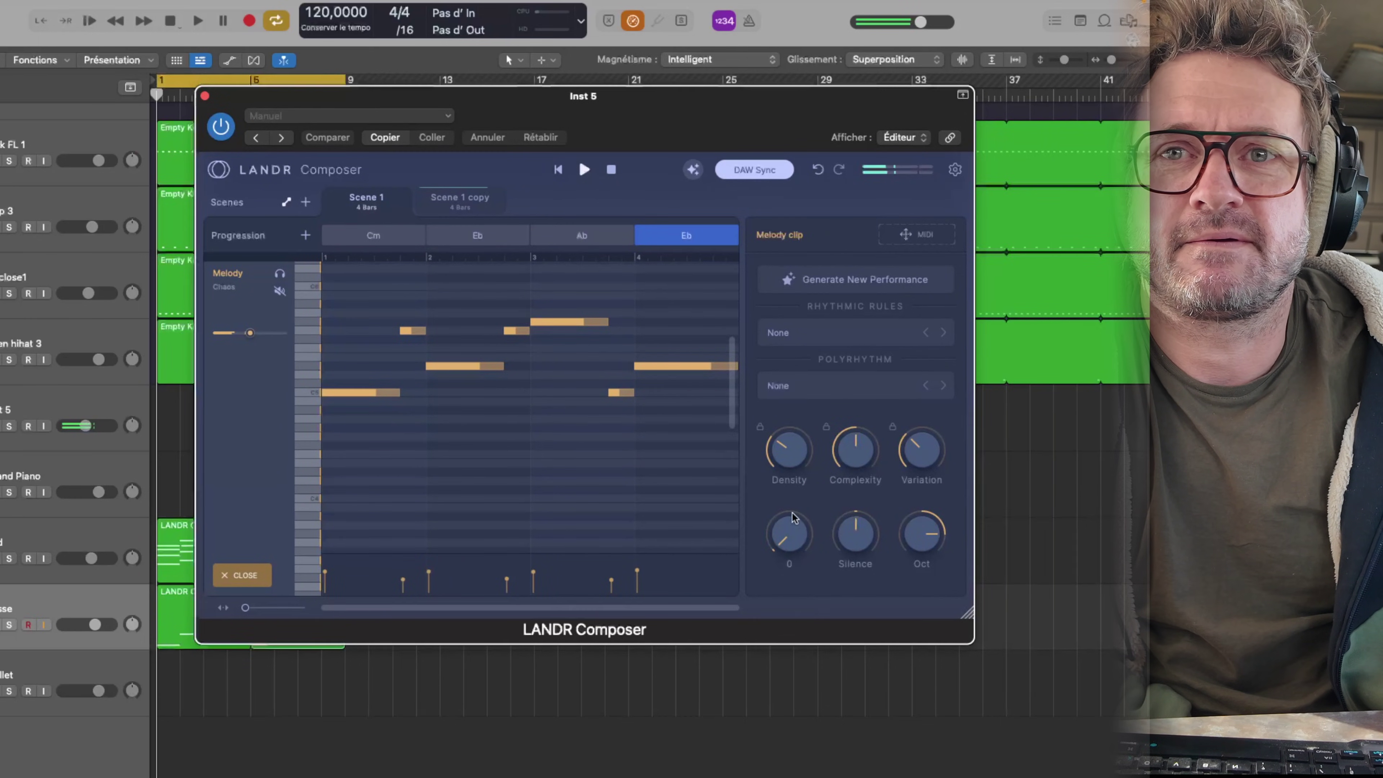
{"action": "left_click_drag", "start_coordinate": [794, 517], "coordinate": [799, 503]}
{"action": "left_click", "coordinate": [585, 169]}
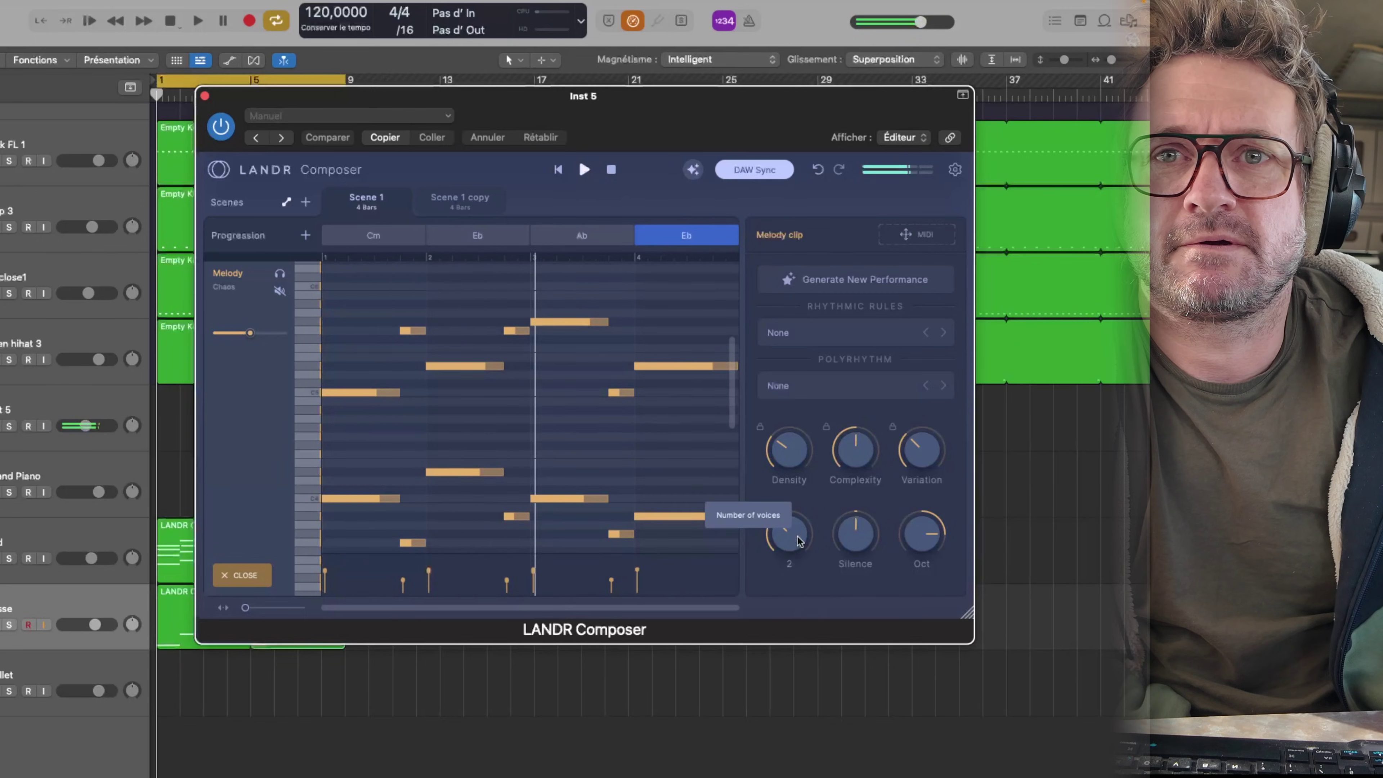
{"action": "left_click_drag", "start_coordinate": [793, 534], "coordinate": [794, 547]}
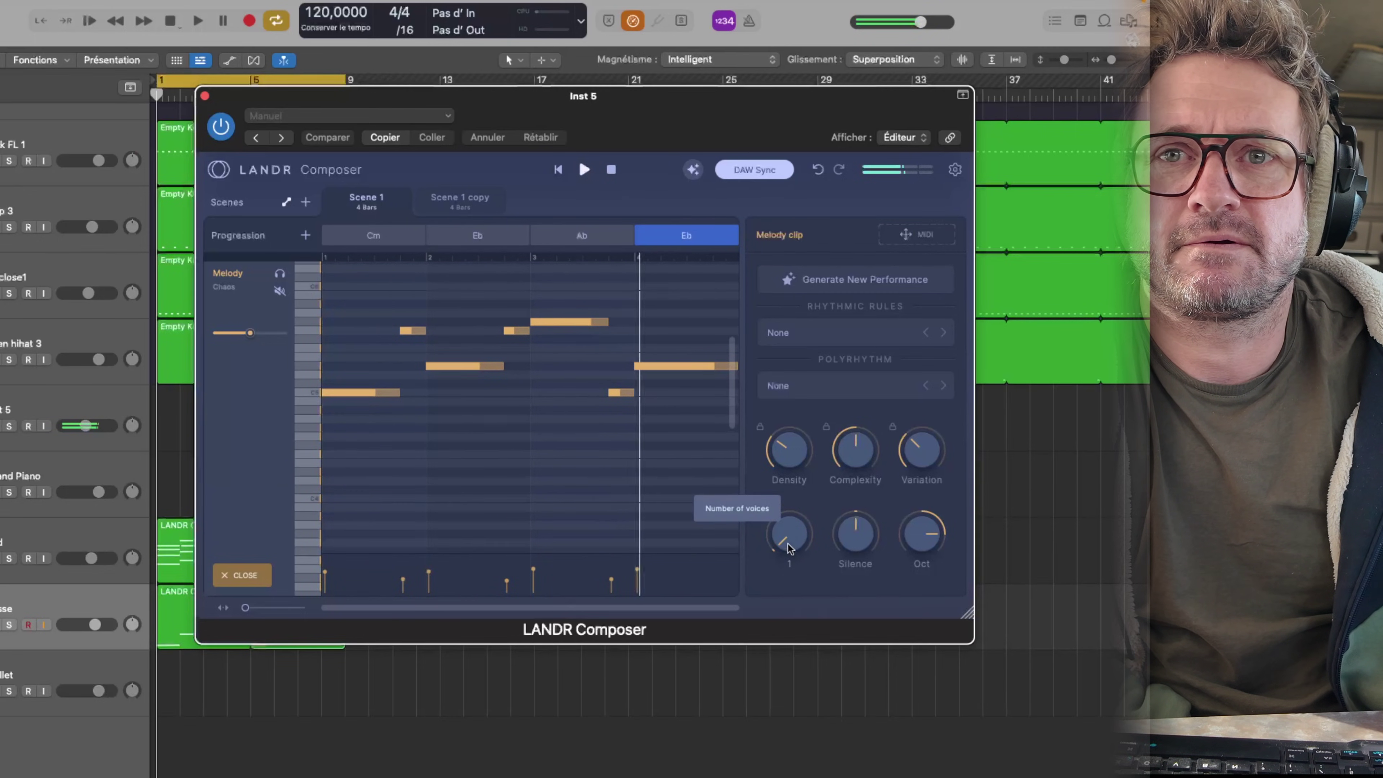
Step: Raise the melody's Density to maximum, and play it at full Complexity before reducing Complexity to just above the middle
{"action": "left_click_drag", "start_coordinate": [788, 450], "coordinate": [791, 458]}
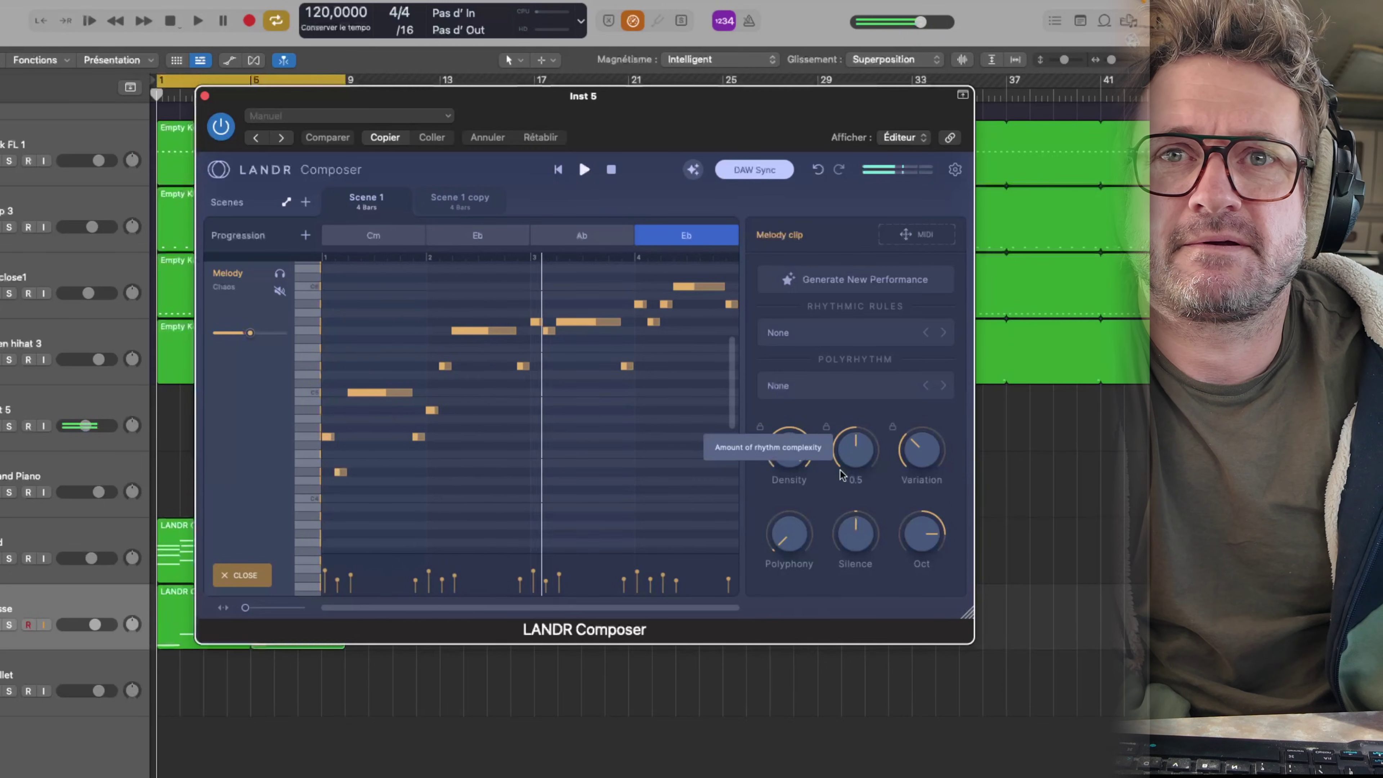
{"action": "left_click_drag", "start_coordinate": [774, 123], "coordinate": [740, 119]}
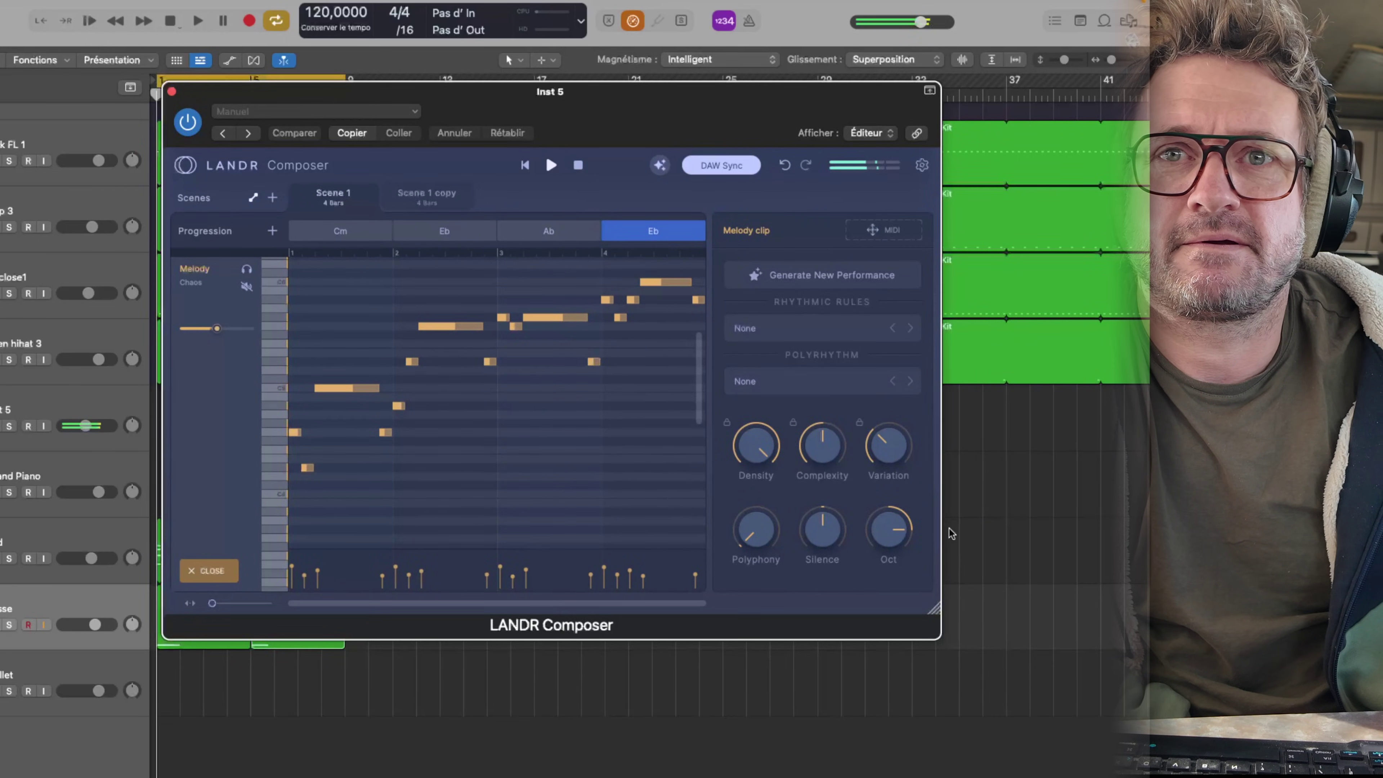
{"action": "left_click_drag", "start_coordinate": [822, 456], "coordinate": [823, 436]}
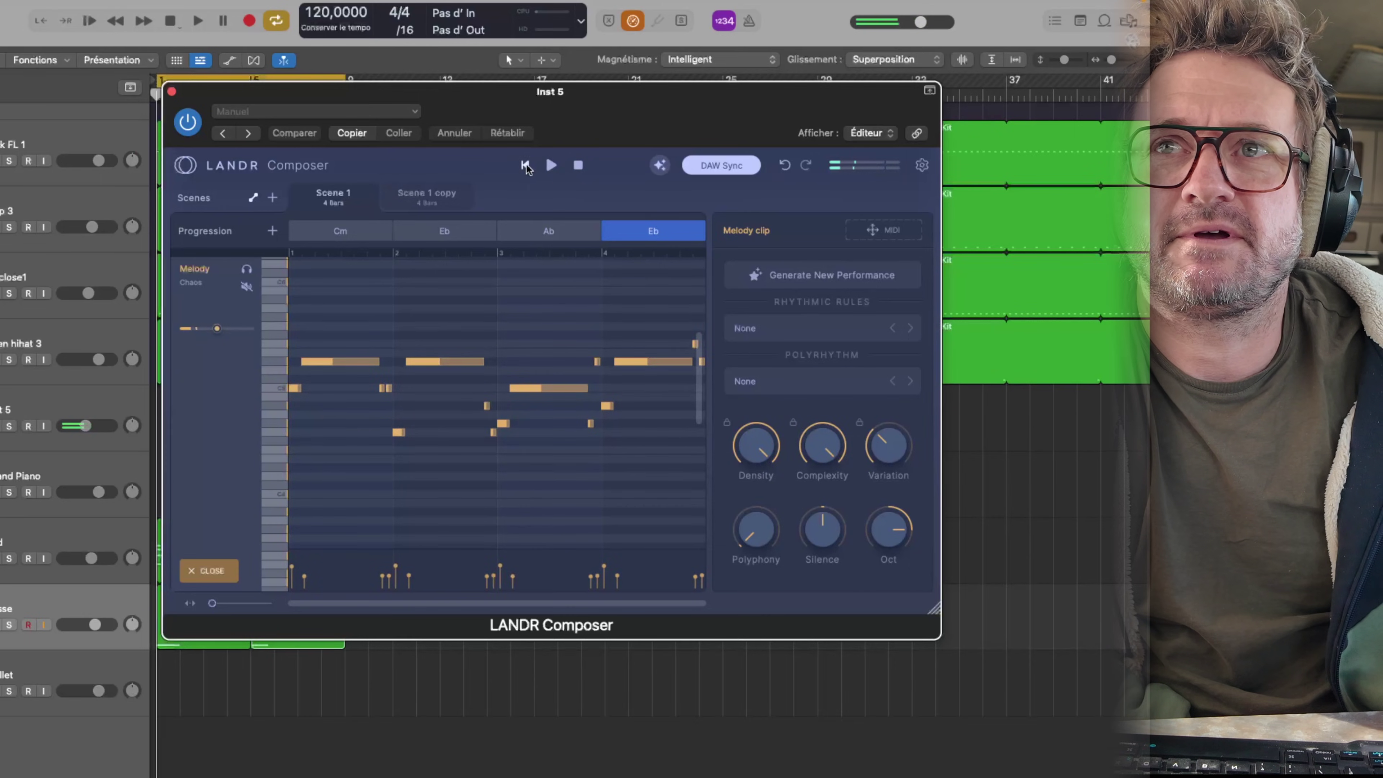
{"action": "left_click", "coordinate": [550, 165]}
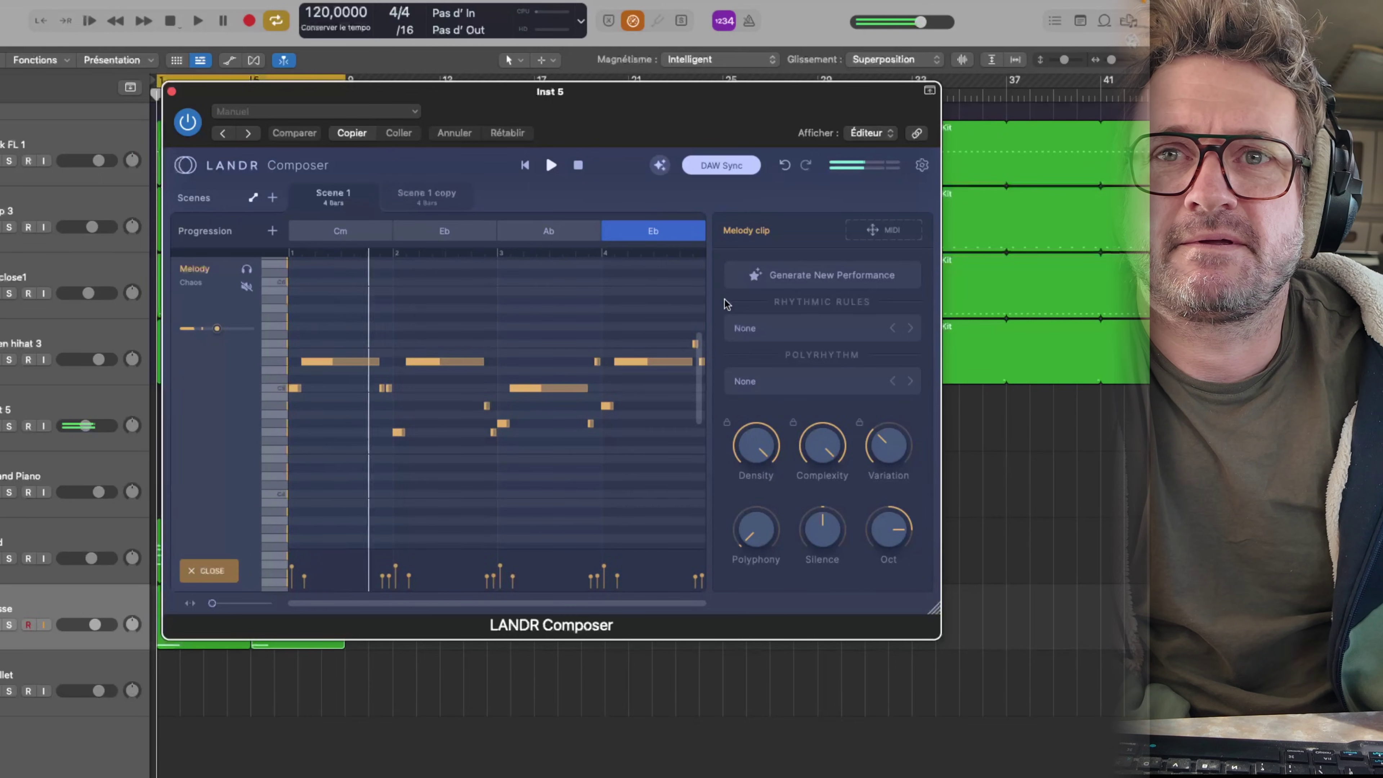
{"action": "scroll", "coordinate": [805, 450], "scroll_direction": "down", "scroll_amount": 4}
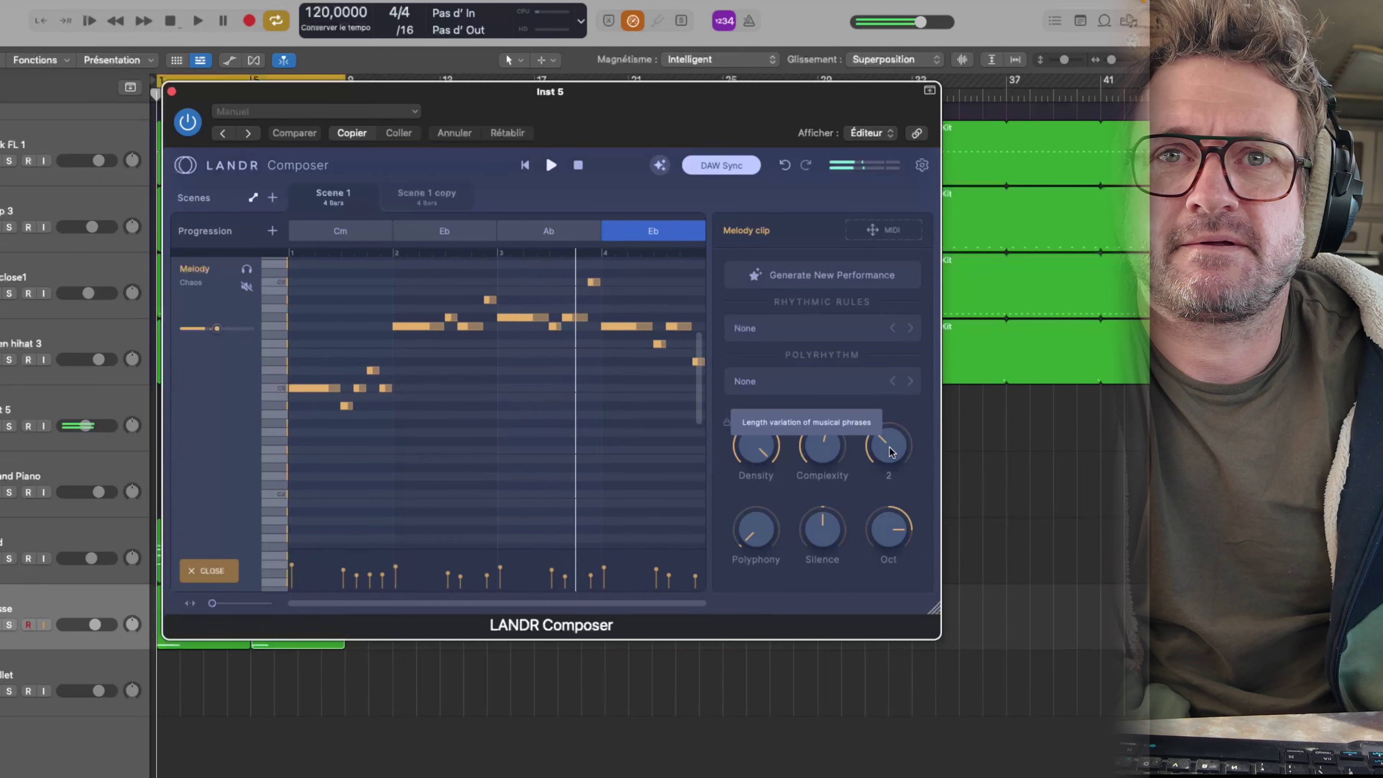
Step: Try a Variation of 4 on the melody, lower Variation to its minimum, and move the plugin window aside
{"action": "scroll", "coordinate": [891, 458], "scroll_direction": "up", "scroll_amount": 4}
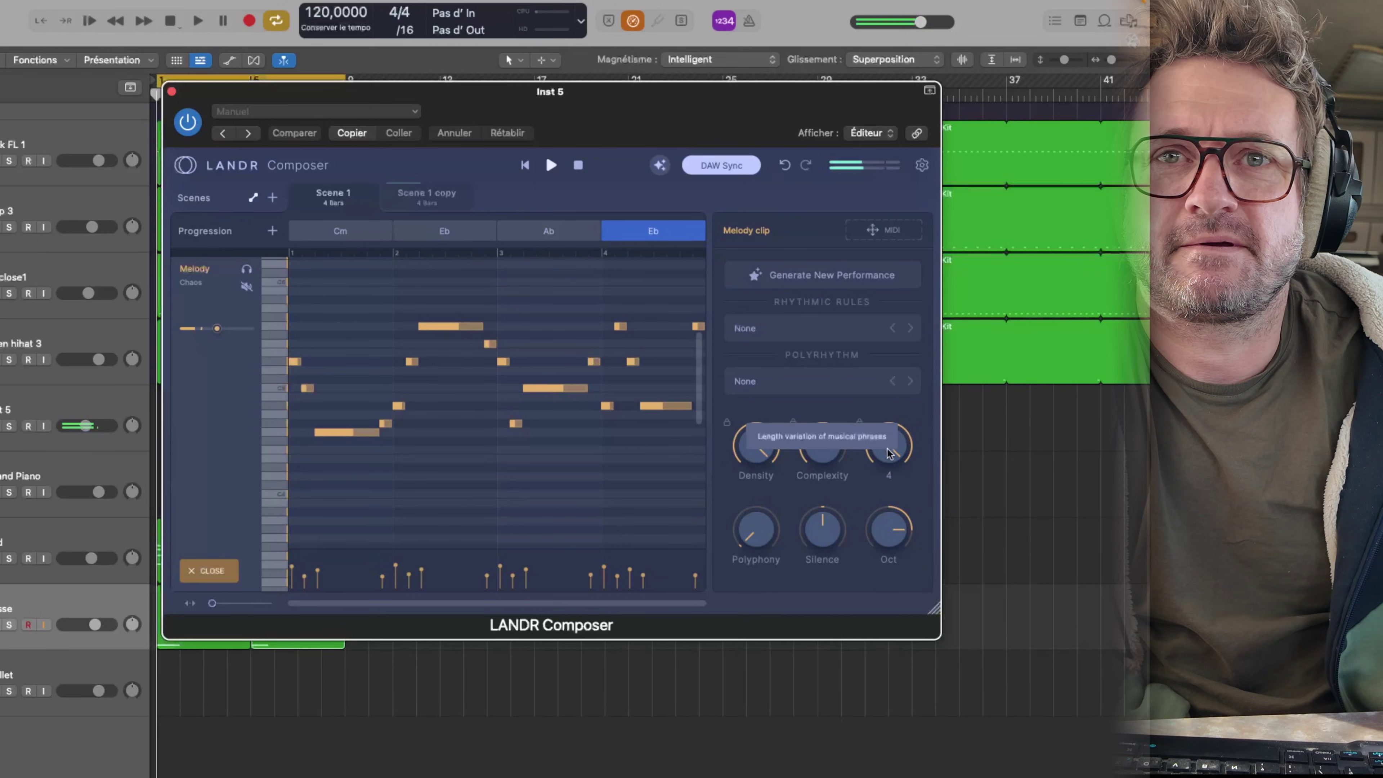
{"action": "scroll", "coordinate": [888, 454], "scroll_direction": "up", "scroll_amount": 1}
{"action": "scroll", "coordinate": [889, 454], "scroll_direction": "up", "scroll_amount": 1}
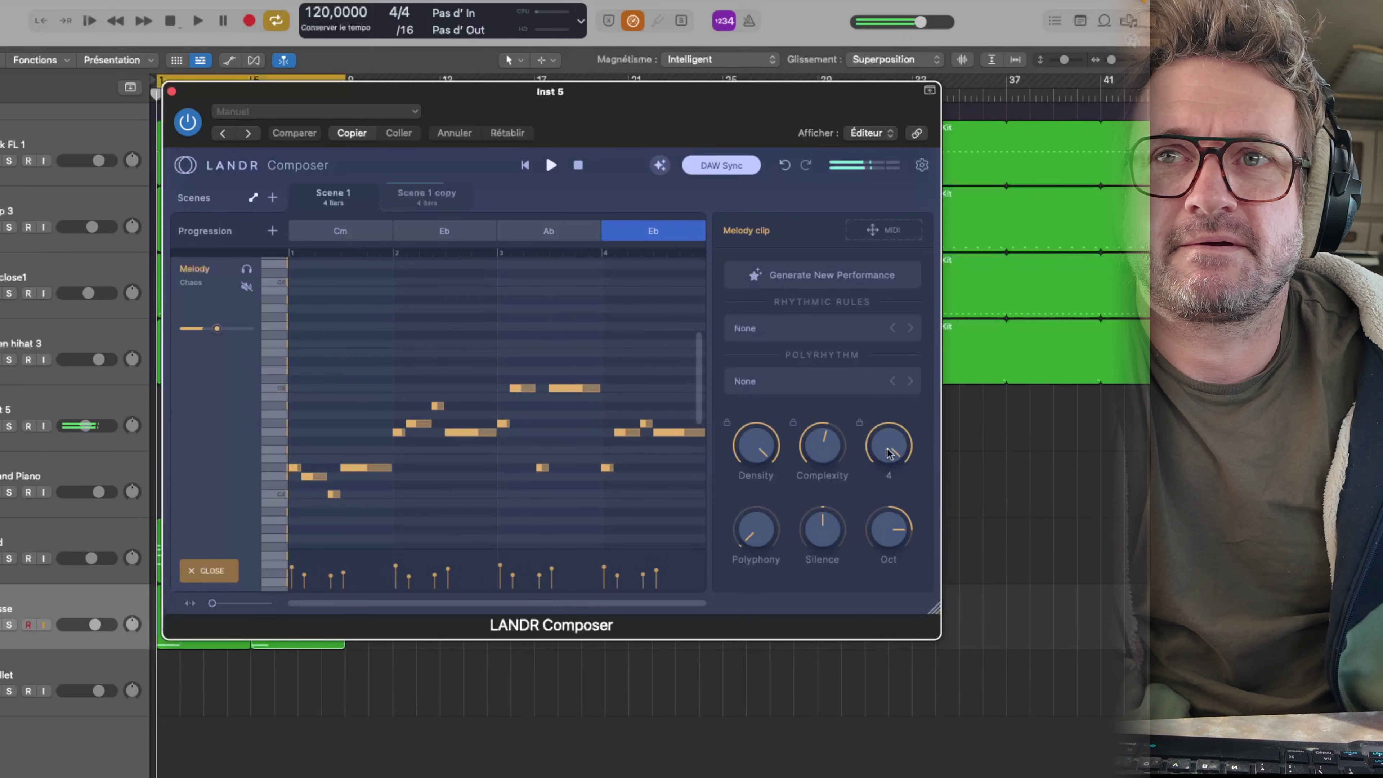
{"action": "scroll", "coordinate": [888, 454], "scroll_direction": "down", "scroll_amount": 3}
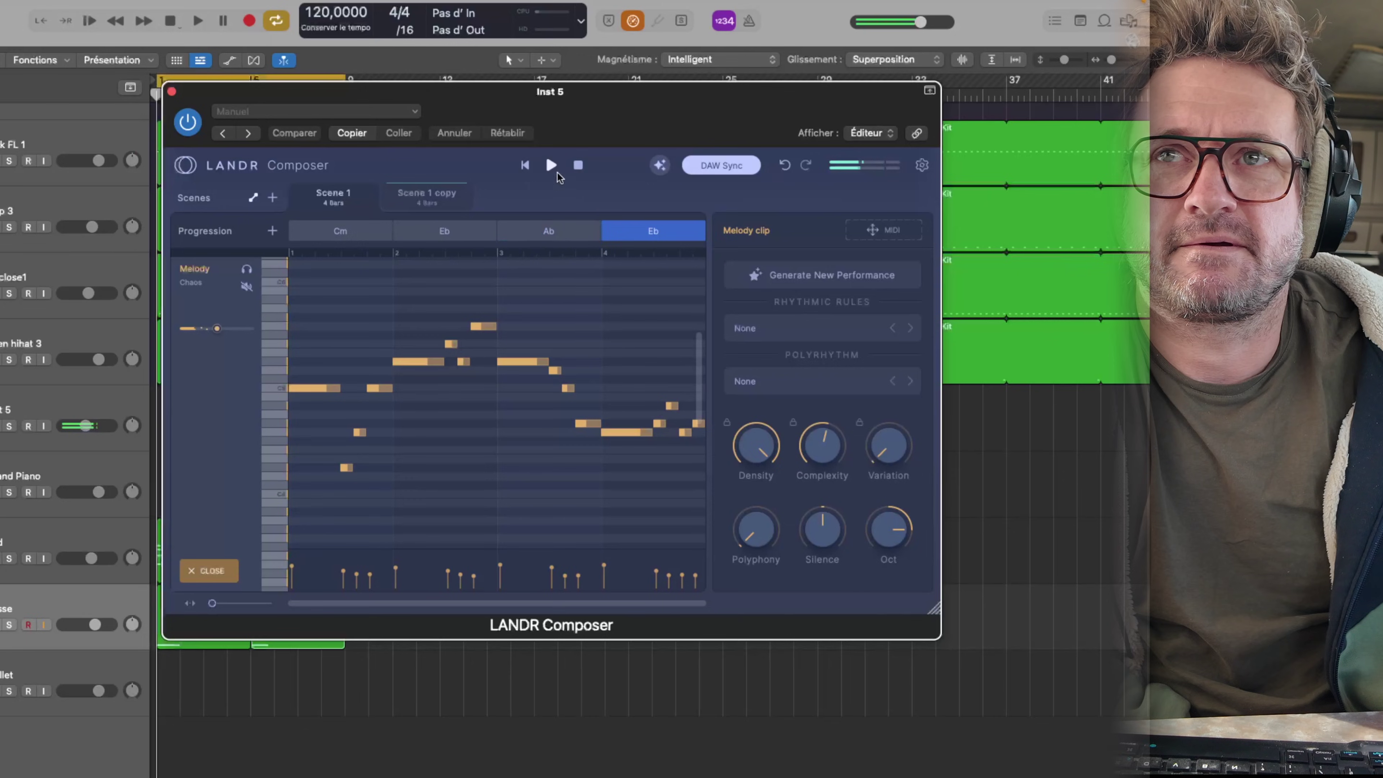
{"action": "left_click_drag", "start_coordinate": [671, 114], "coordinate": [572, 114]}
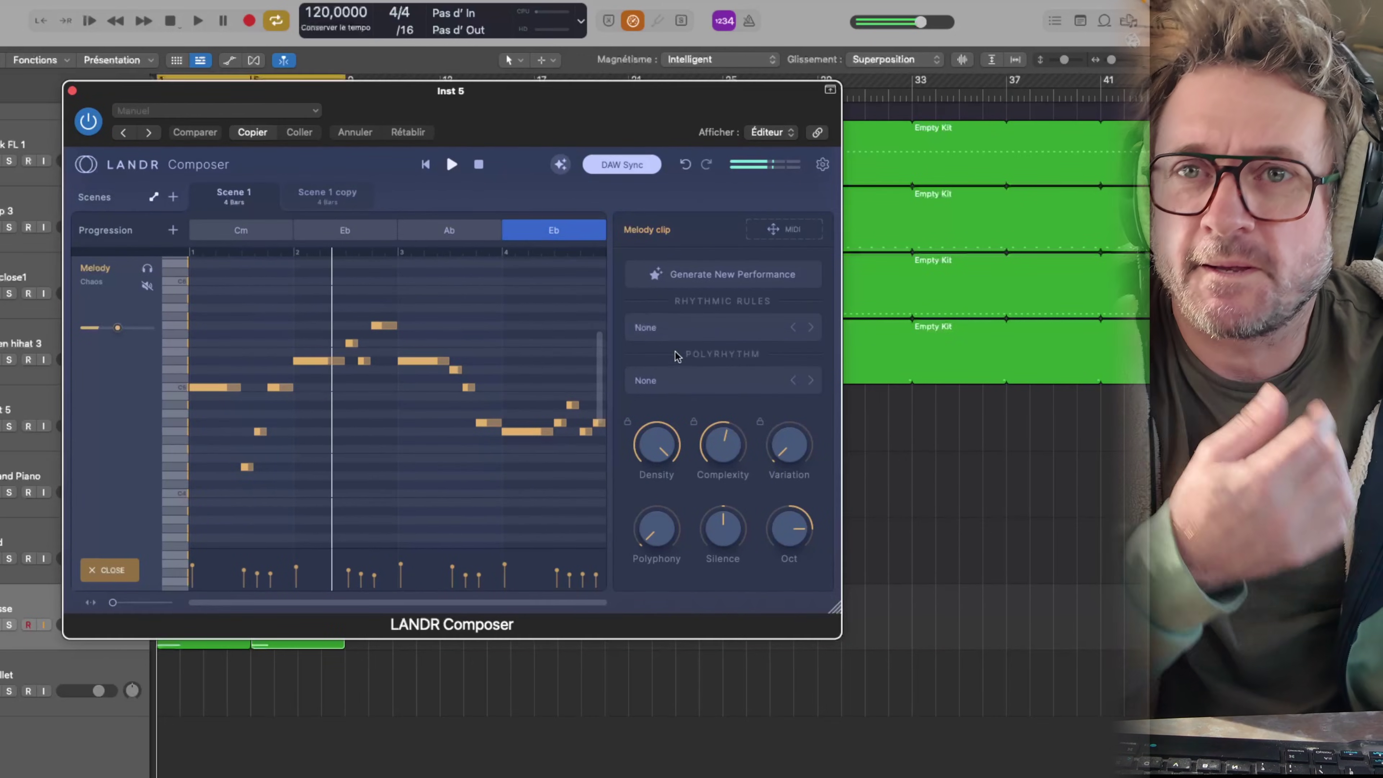
Step: Try a Silence of 0.2 on the Scene 1 melody and play the pattern
{"action": "mouse_move", "coordinate": [725, 538]}
{"action": "scroll", "coordinate": [724, 531], "scroll_direction": "up", "scroll_amount": 2}
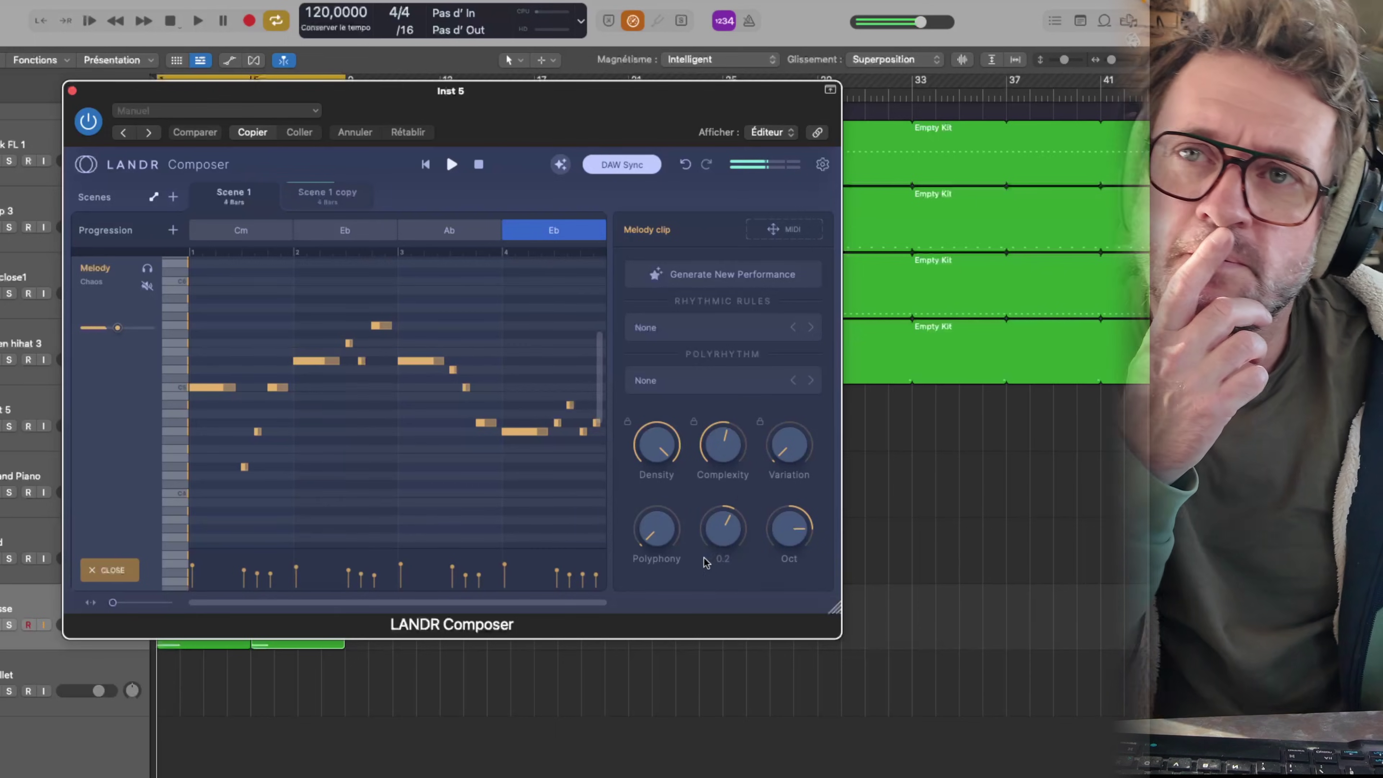
{"action": "left_click_drag", "start_coordinate": [664, 448], "coordinate": [663, 448]}
{"action": "key", "text": "space"}
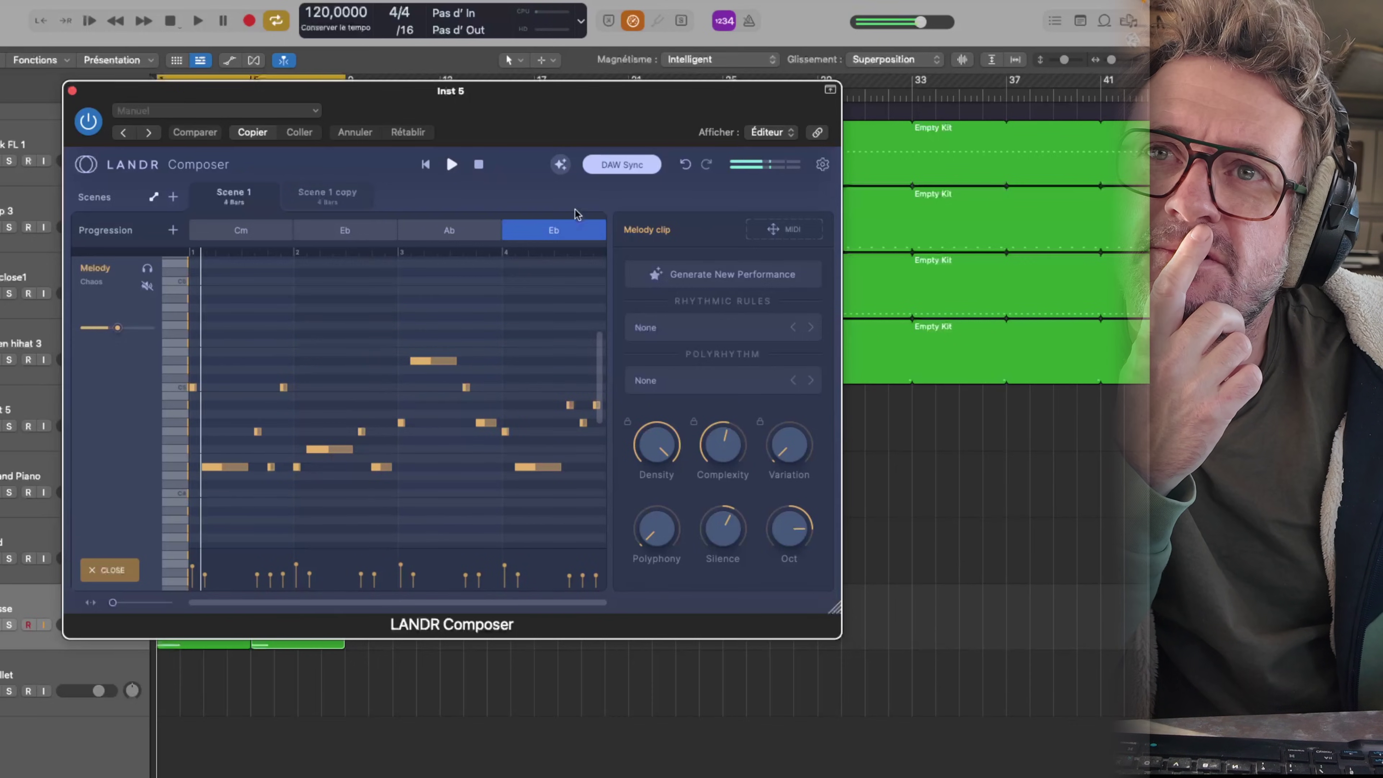
Step: Generate several new performances of the Scene 1 melody in a row and listen to them
{"action": "left_click", "coordinate": [708, 274]}
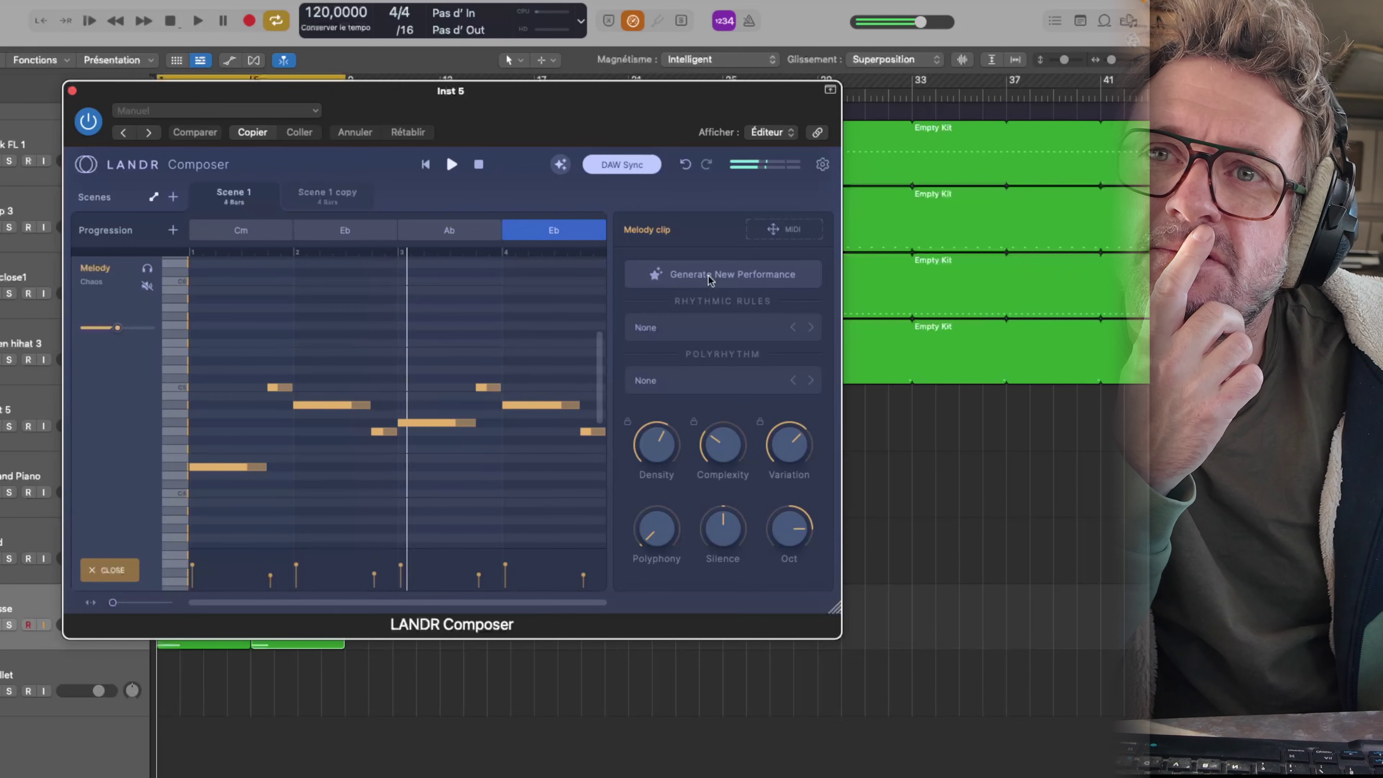
{"action": "left_click", "coordinate": [708, 275]}
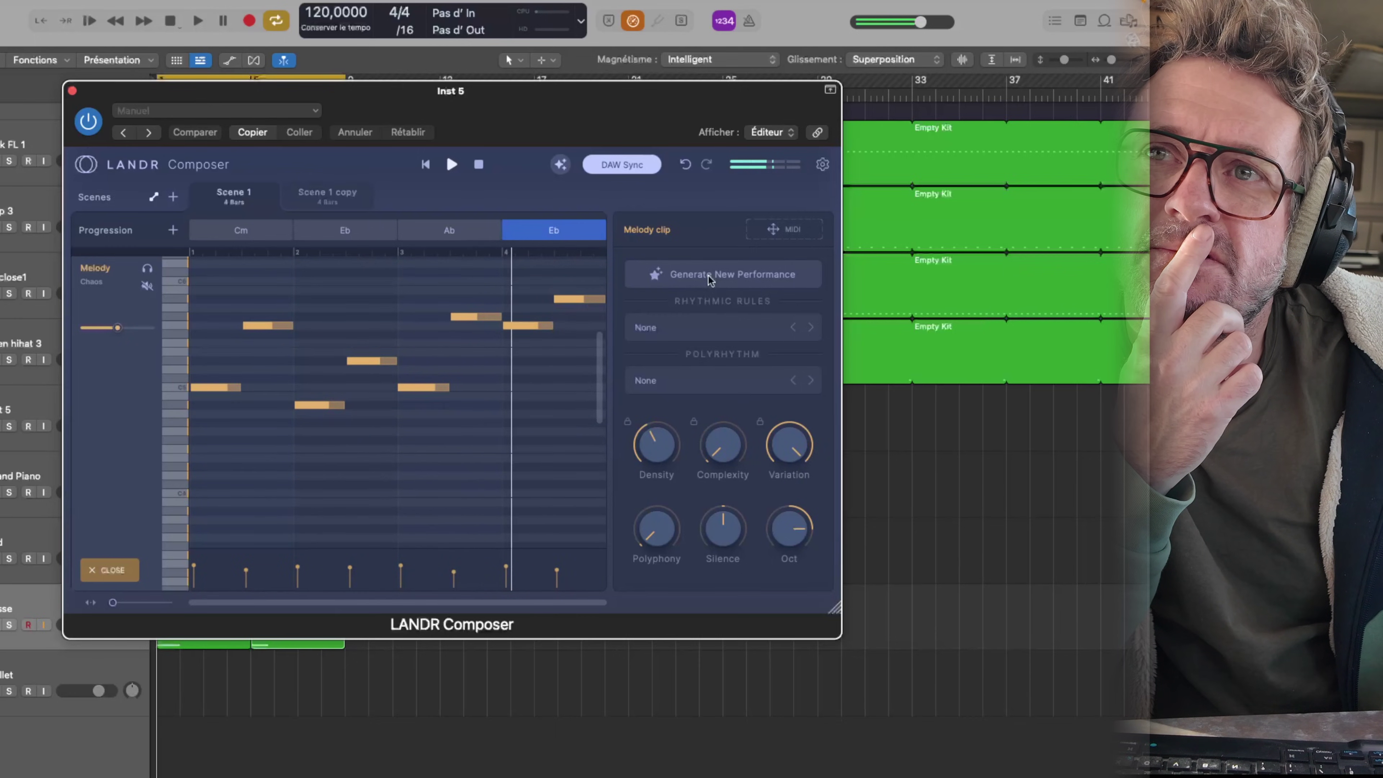
{"action": "left_click", "coordinate": [708, 275]}
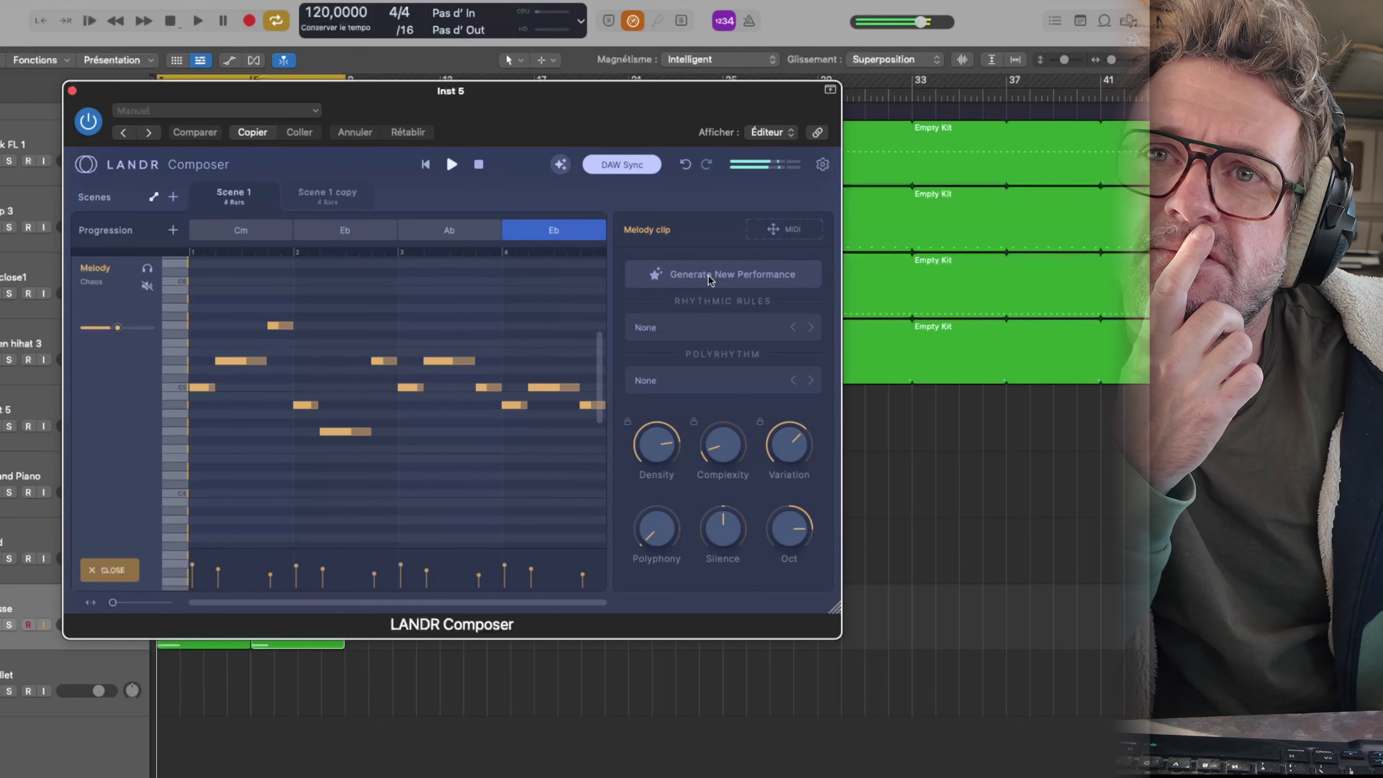
{"action": "left_click", "coordinate": [708, 275]}
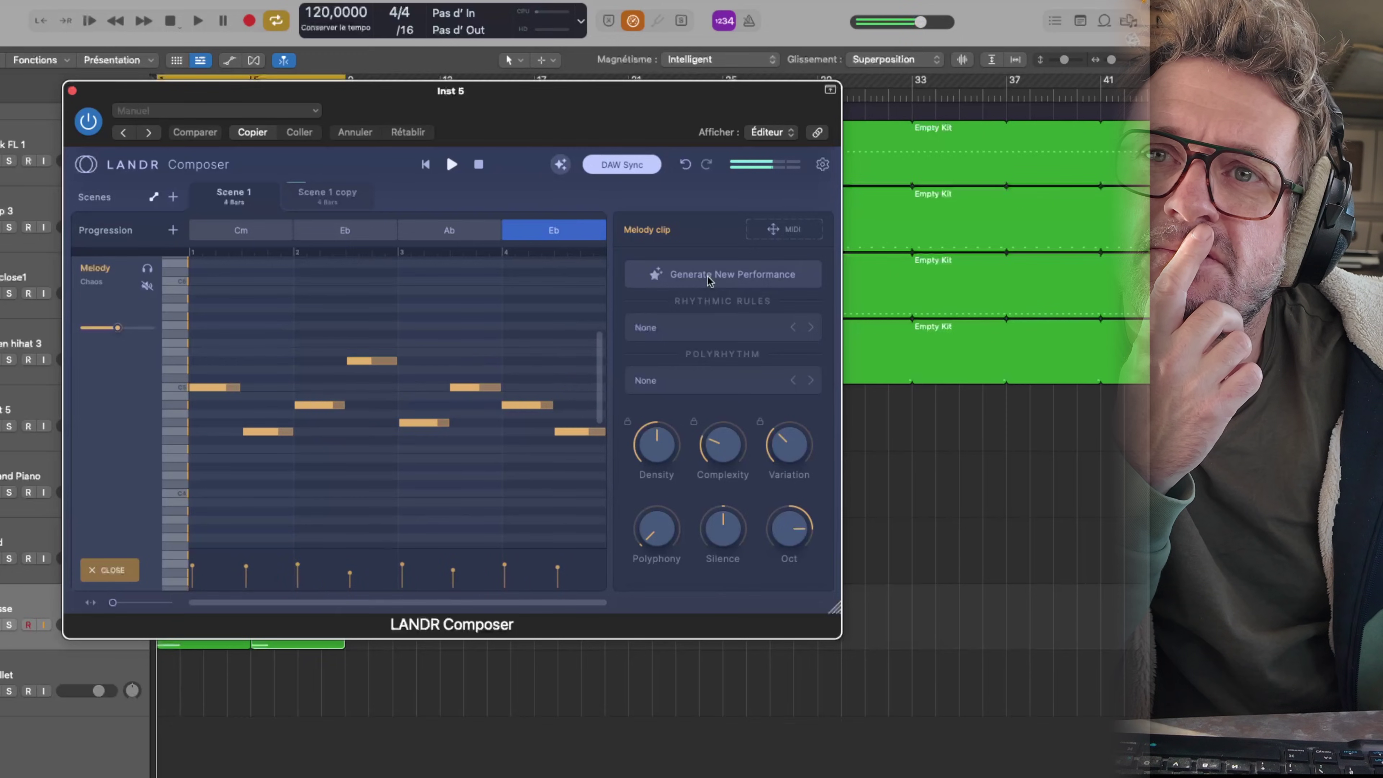
{"action": "left_click", "coordinate": [706, 274]}
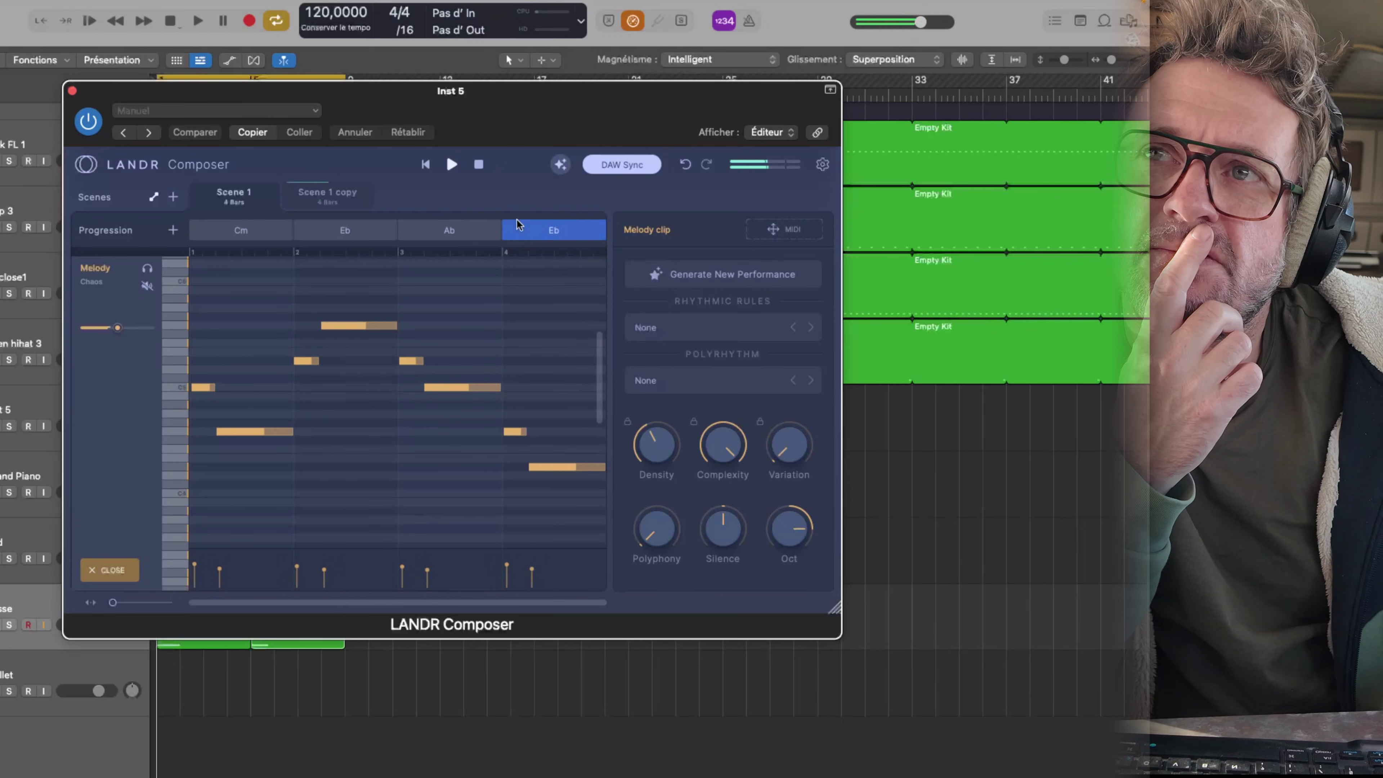
{"action": "left_click", "coordinate": [452, 164]}
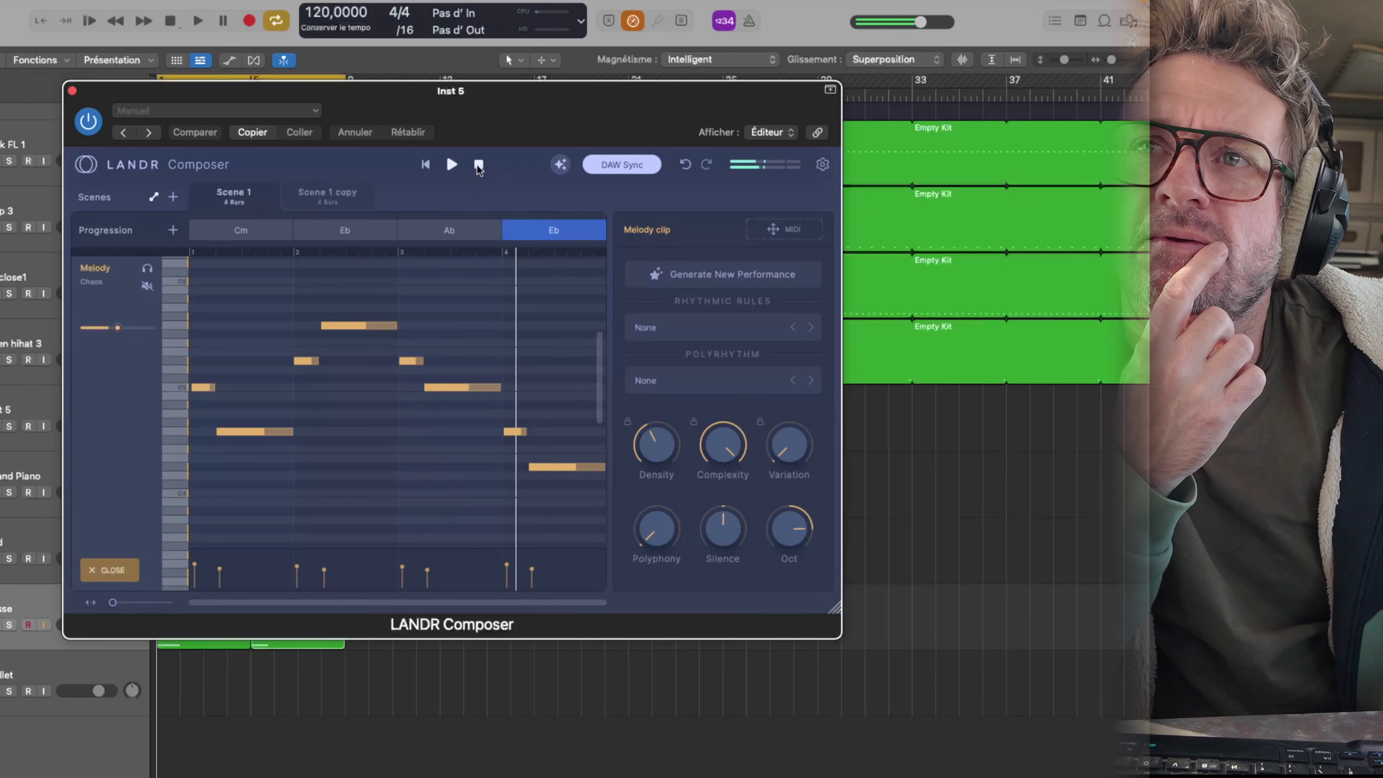
Step: Set the melody's Rhythmic Rules to Every beat note, generate a new performance, and play it with the arrangement
{"action": "left_click", "coordinate": [694, 273]}
{"action": "left_click", "coordinate": [811, 327]}
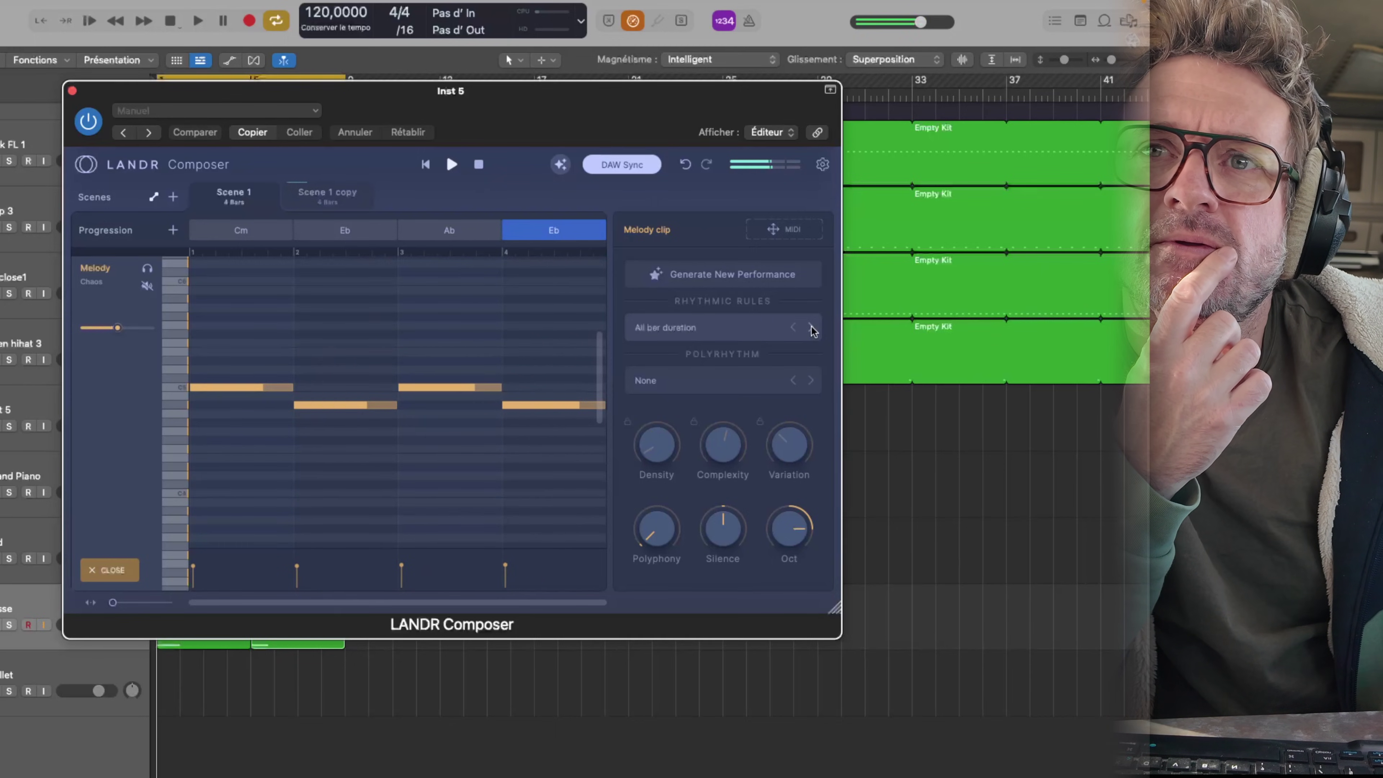
{"action": "left_click", "coordinate": [812, 327]}
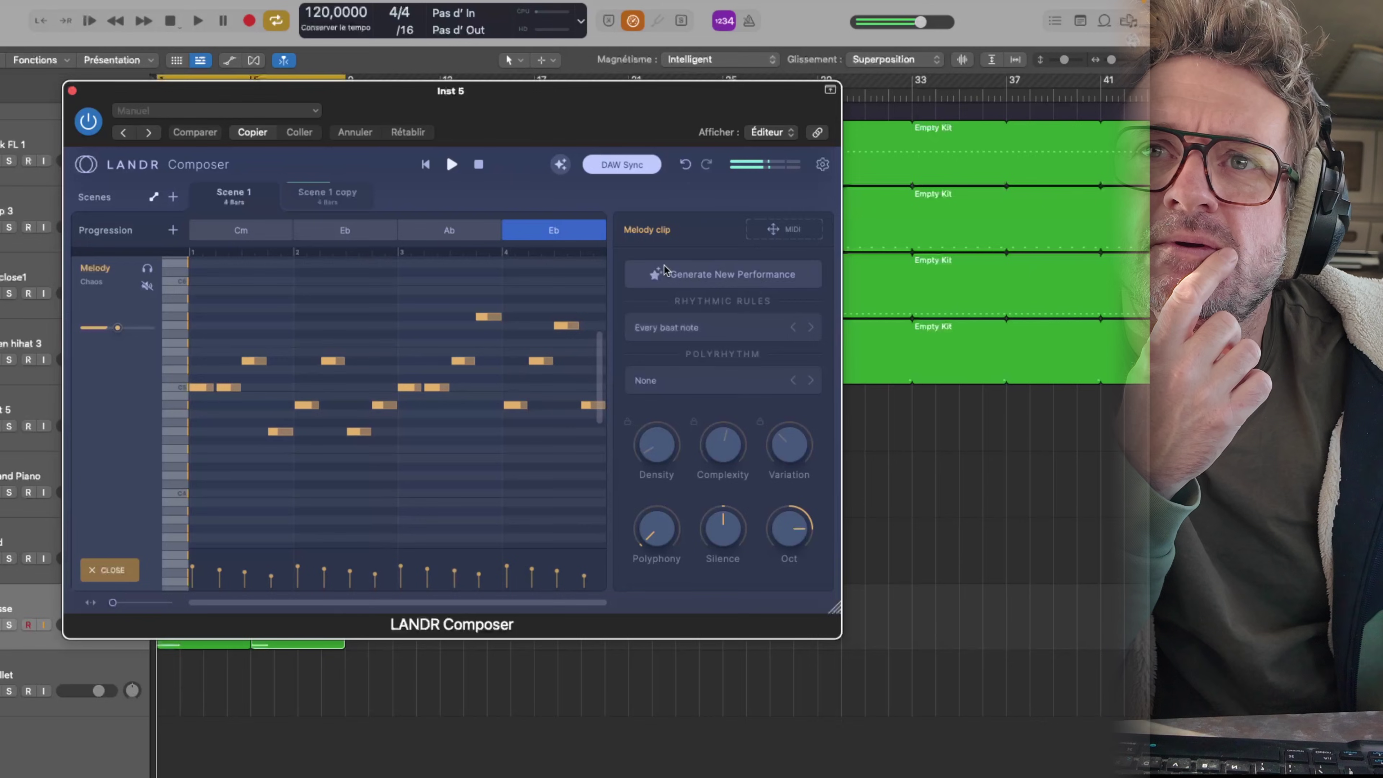
{"action": "left_click", "coordinate": [681, 274]}
{"action": "key", "text": "space"}
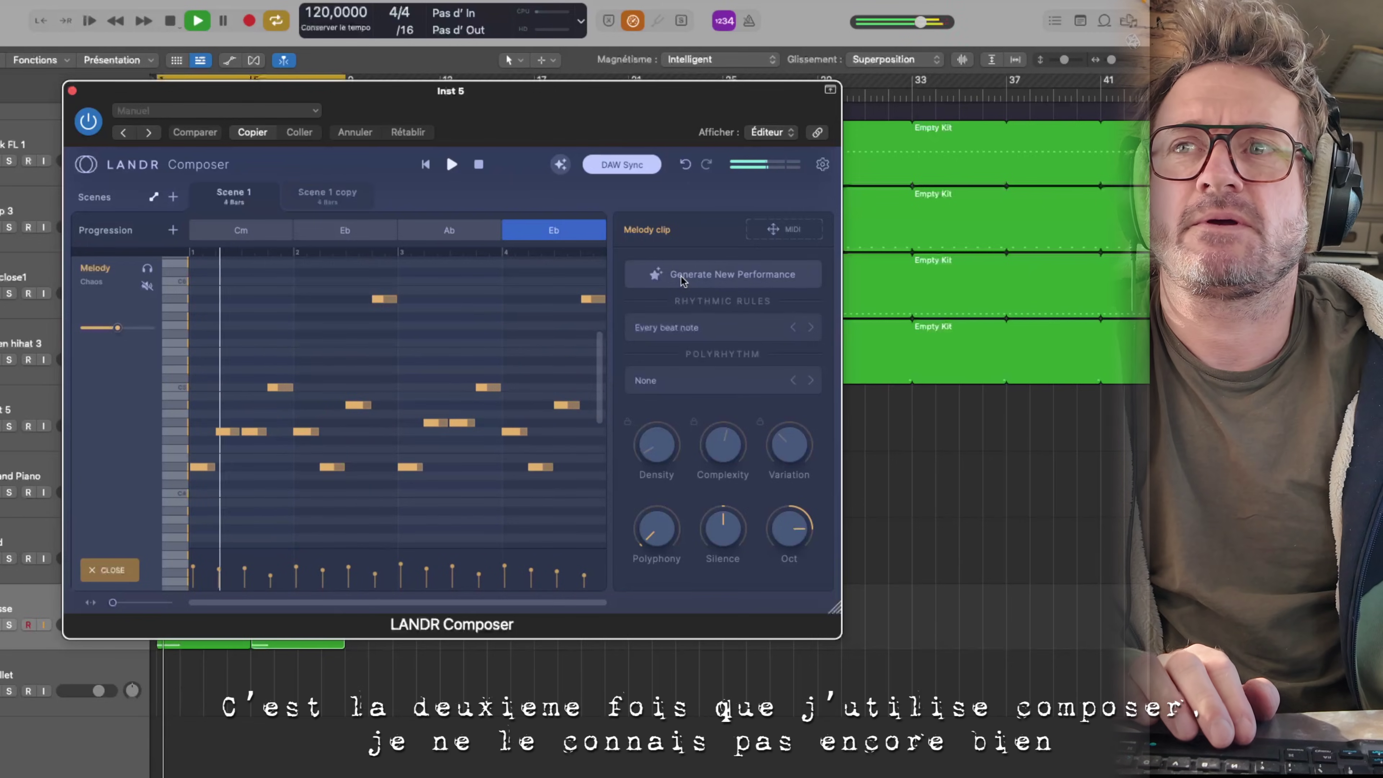
Step: Solo the Inst 5 track and set the melody's Rhythmic Rules to Every 1/8 note
{"action": "left_click_drag", "start_coordinate": [289, 97], "coordinate": [479, 107]}
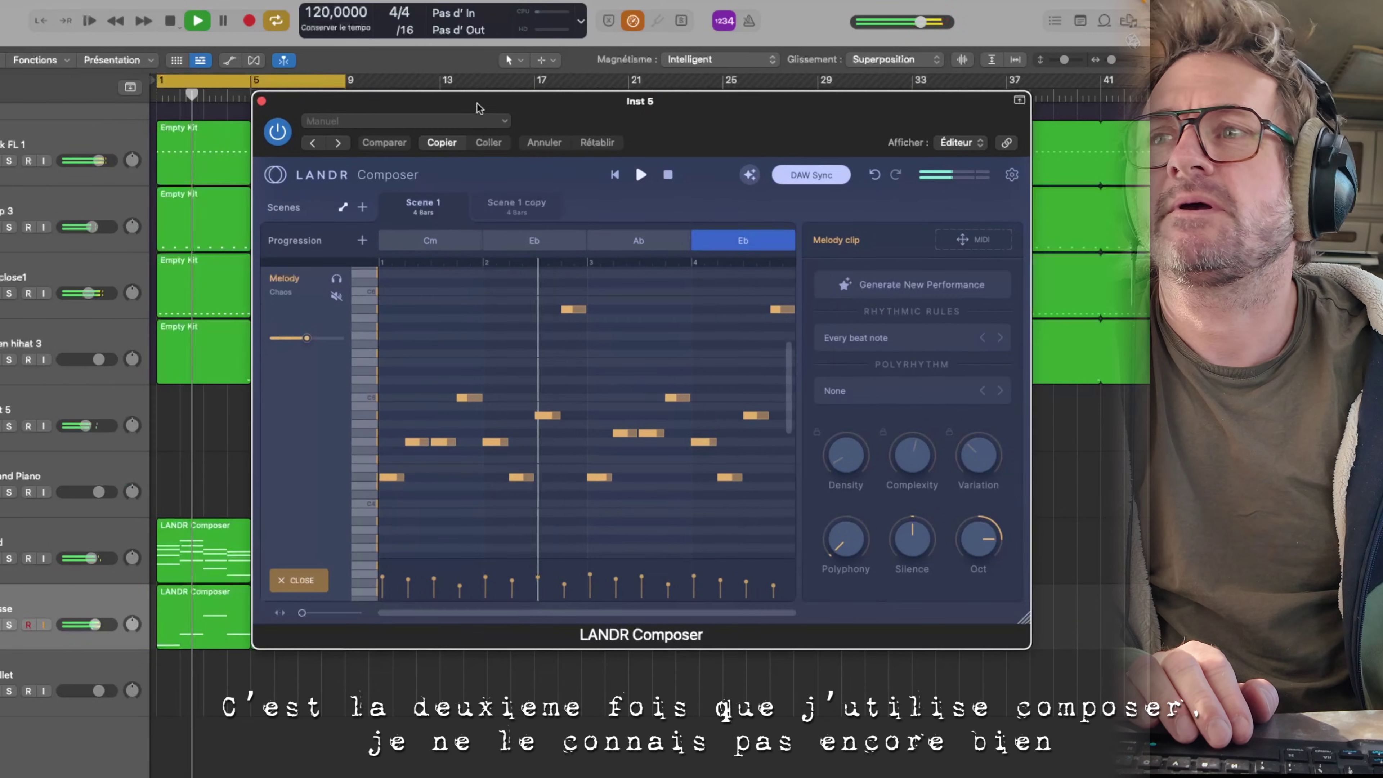
{"action": "left_click", "coordinate": [8, 425]}
{"action": "left_click_drag", "start_coordinate": [606, 109], "coordinate": [532, 108]}
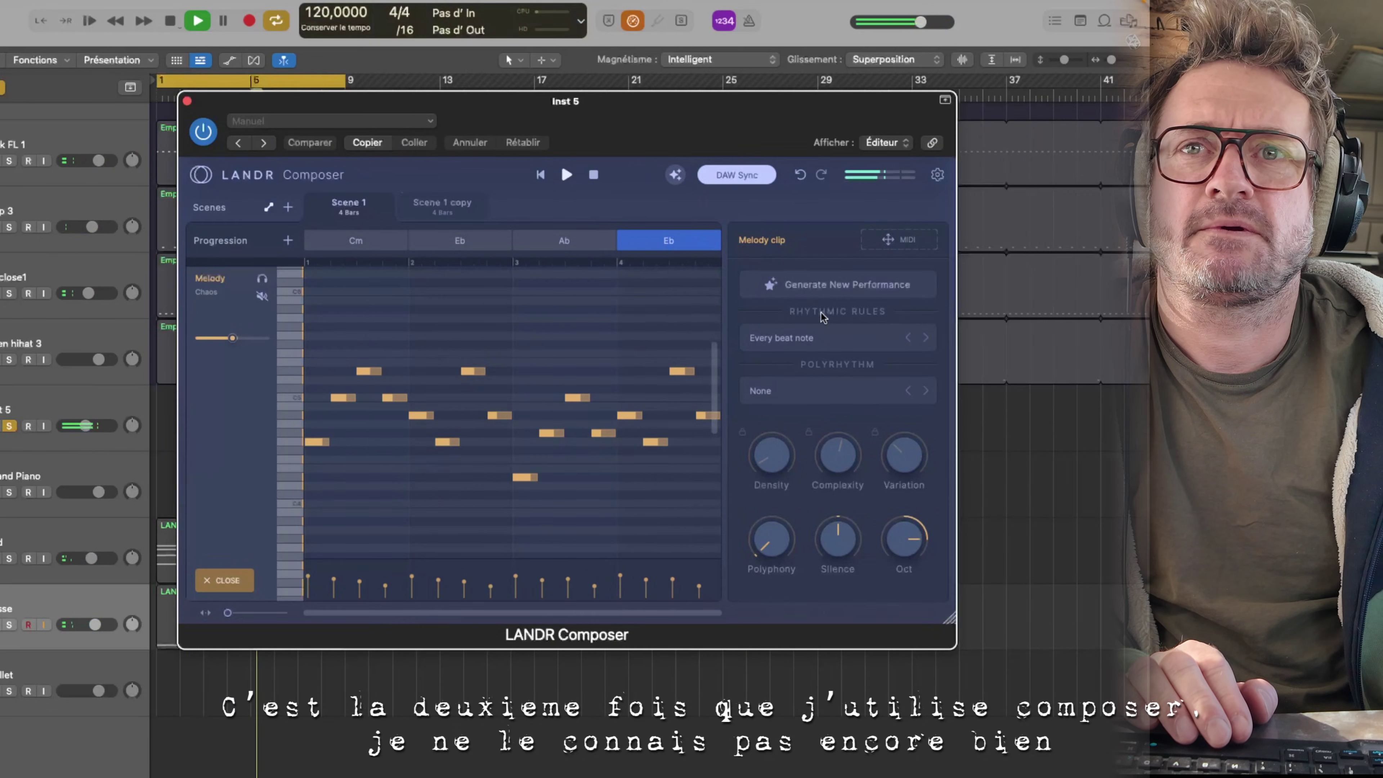
{"action": "left_click", "coordinate": [924, 339]}
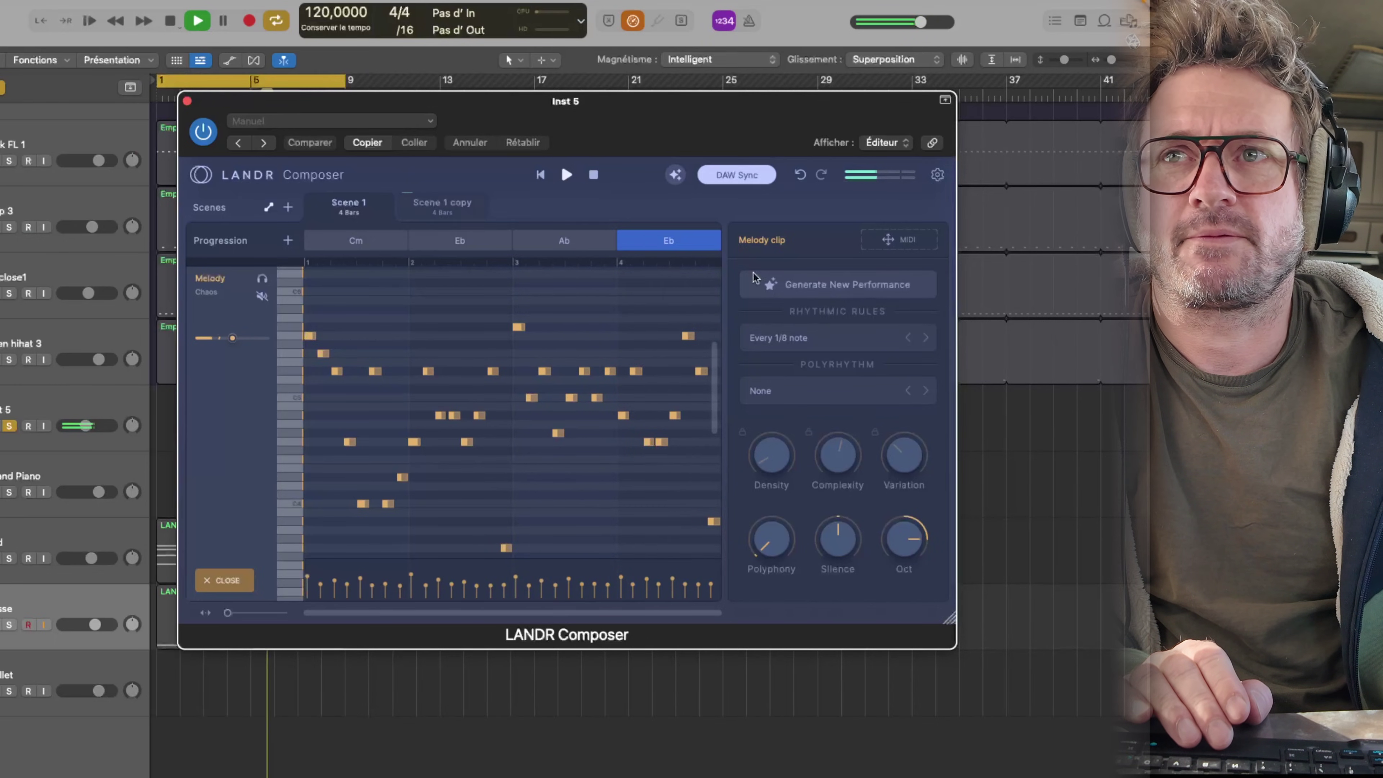
Step: Compare the melodies of Scene 1 copy and Scene 1 during playback, and stop on Scene 1
{"action": "left_click", "coordinate": [459, 212]}
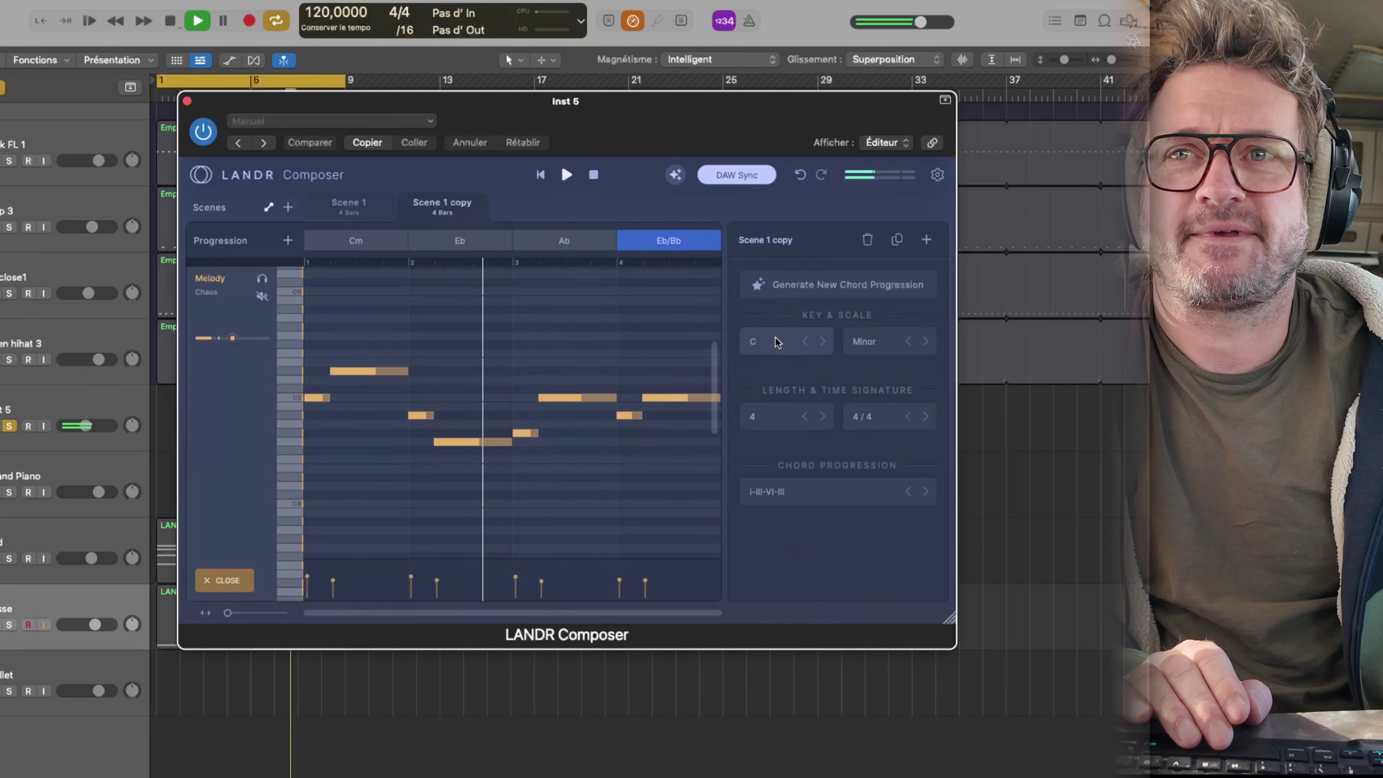
{"action": "left_click", "coordinate": [355, 214]}
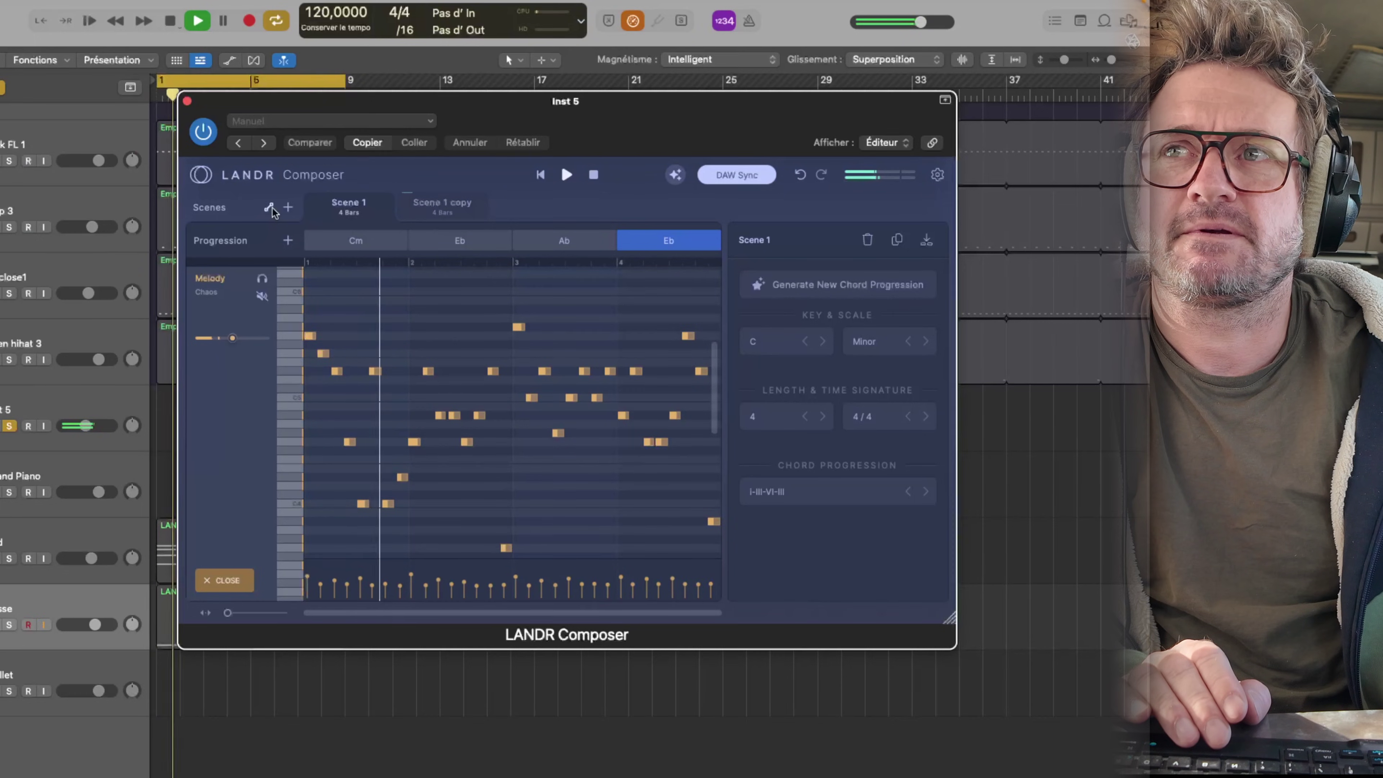
{"action": "left_click", "coordinate": [440, 209]}
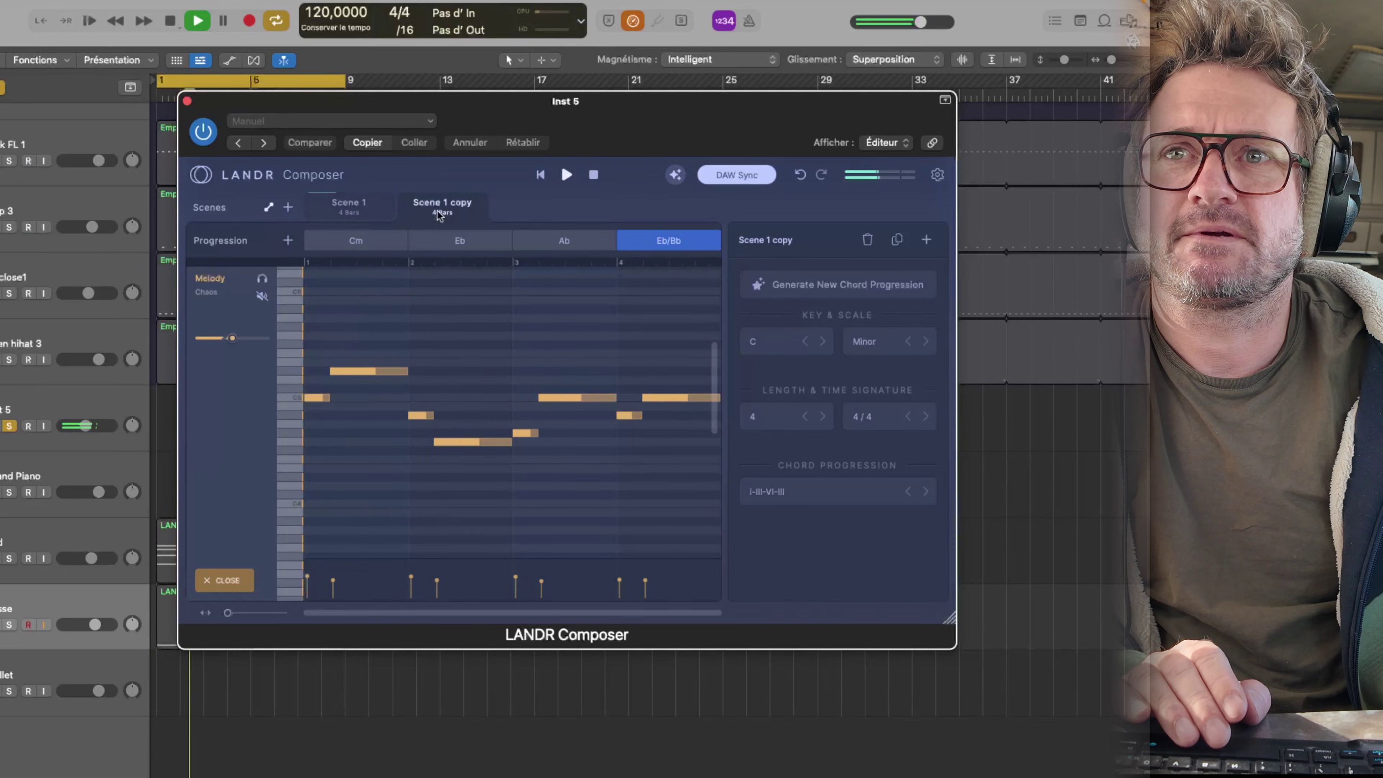
{"action": "left_click", "coordinate": [380, 216]}
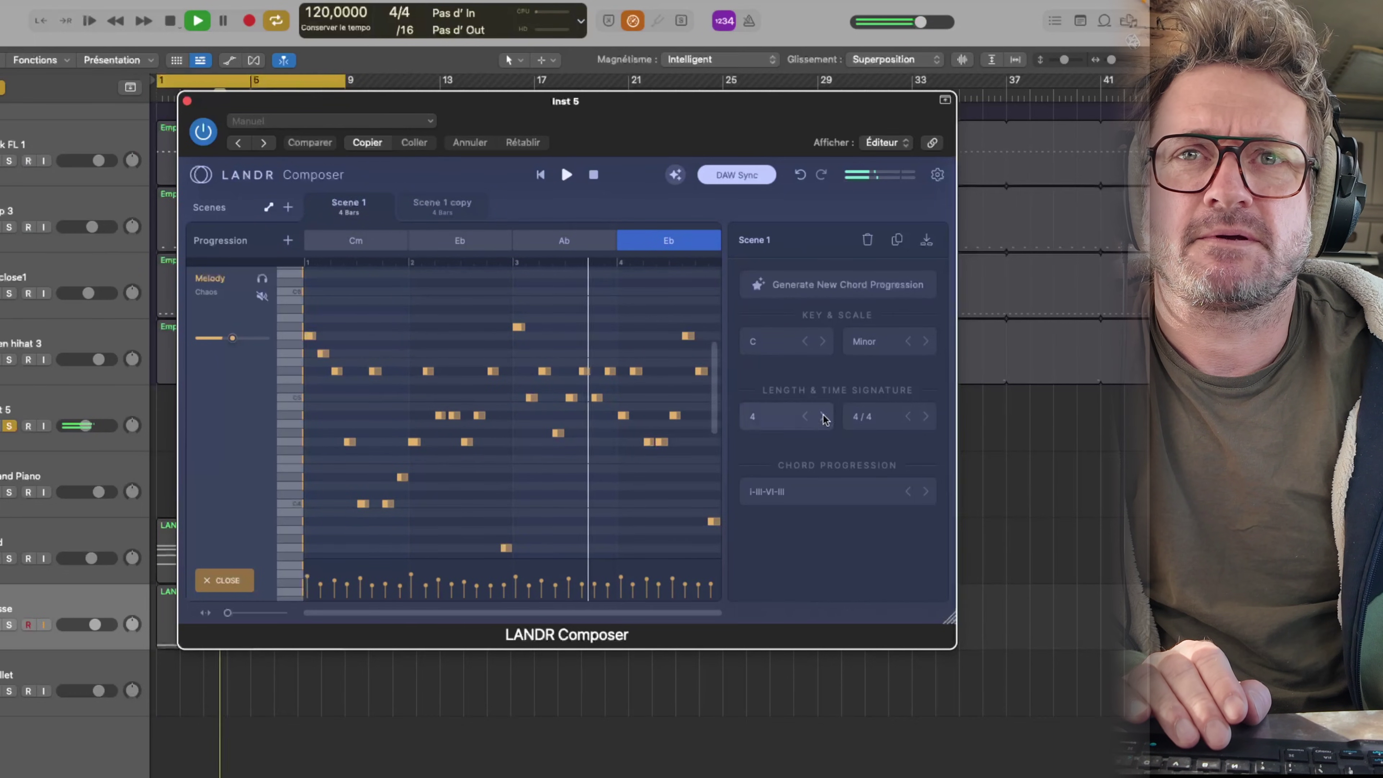
{"action": "key", "text": "space"}
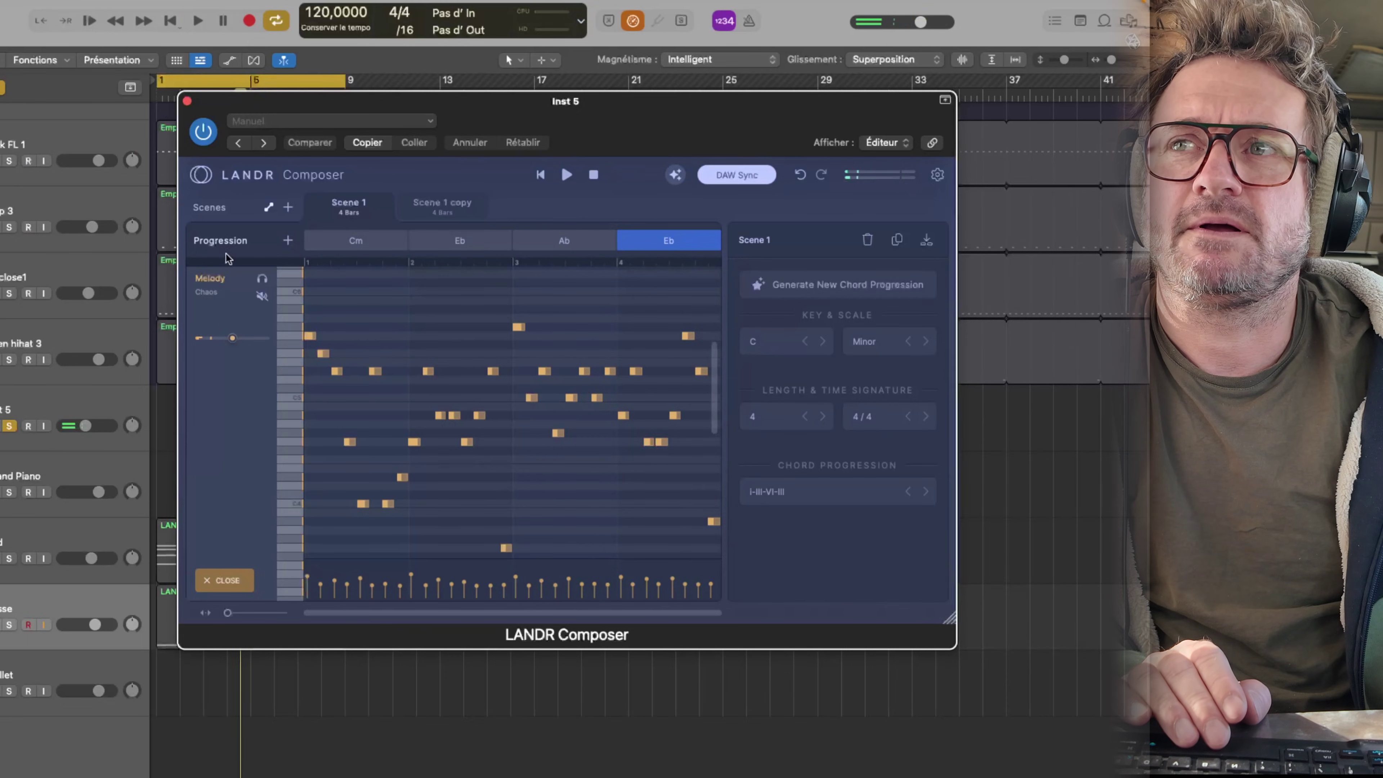
Step: Reopen the Melody clip of Scene 1 for editing, generate a new performance, and play it
{"action": "left_click", "coordinate": [221, 287]}
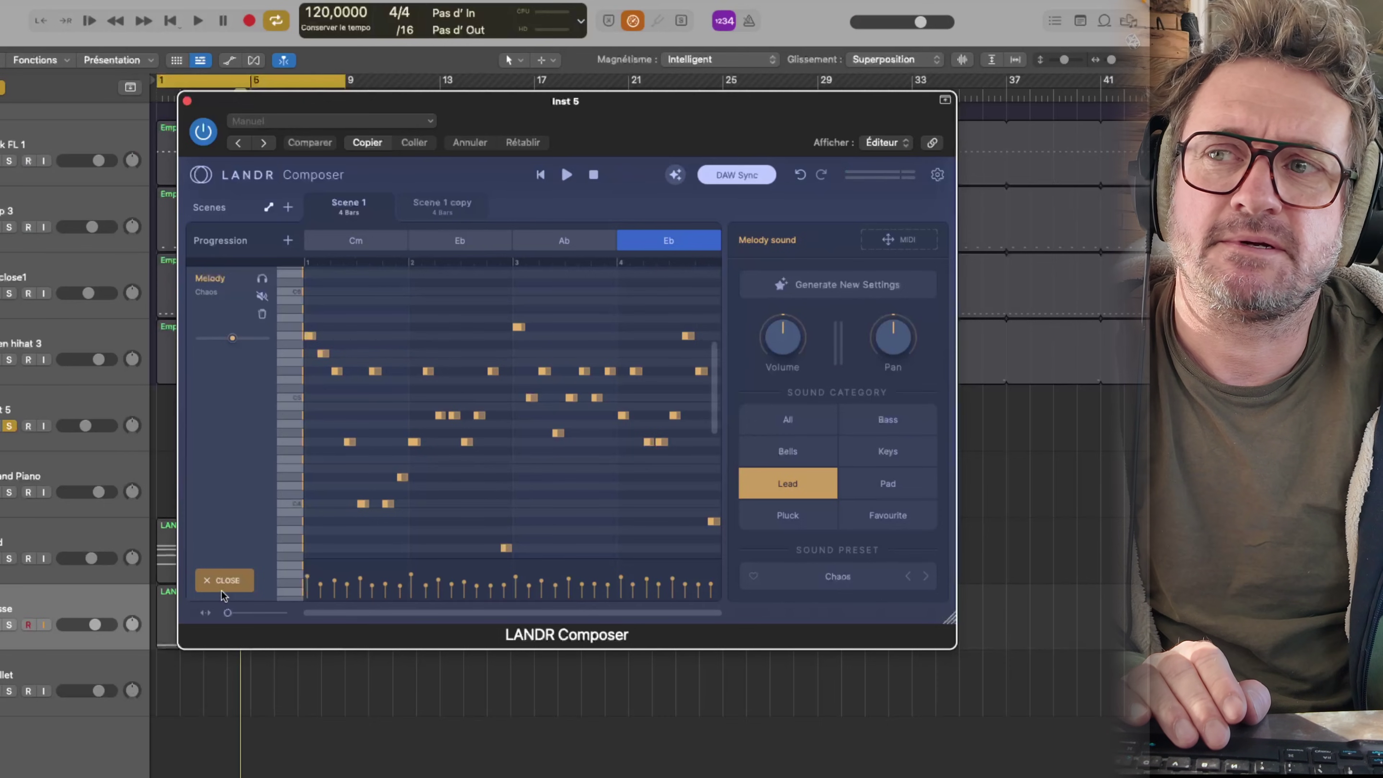
{"action": "left_click", "coordinate": [205, 581]}
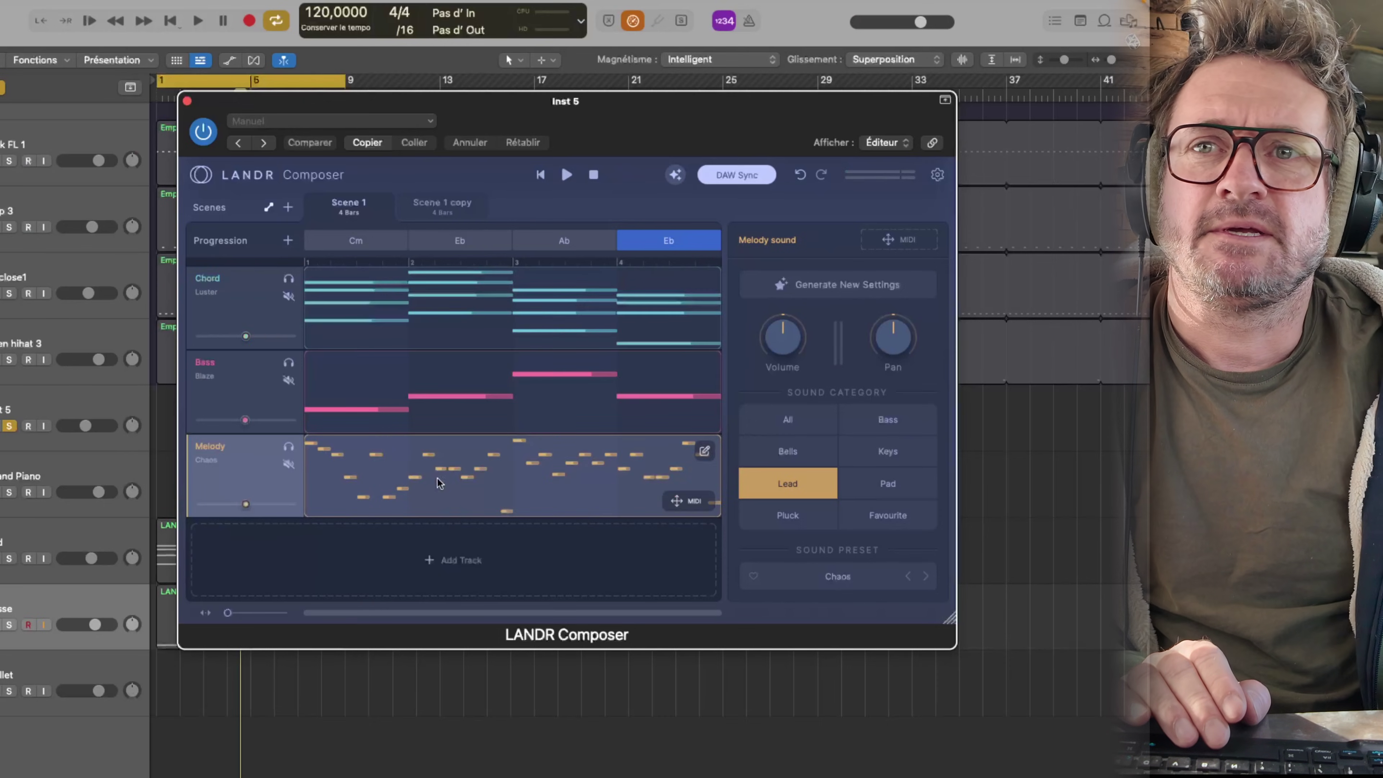
{"action": "left_click", "coordinate": [704, 452]}
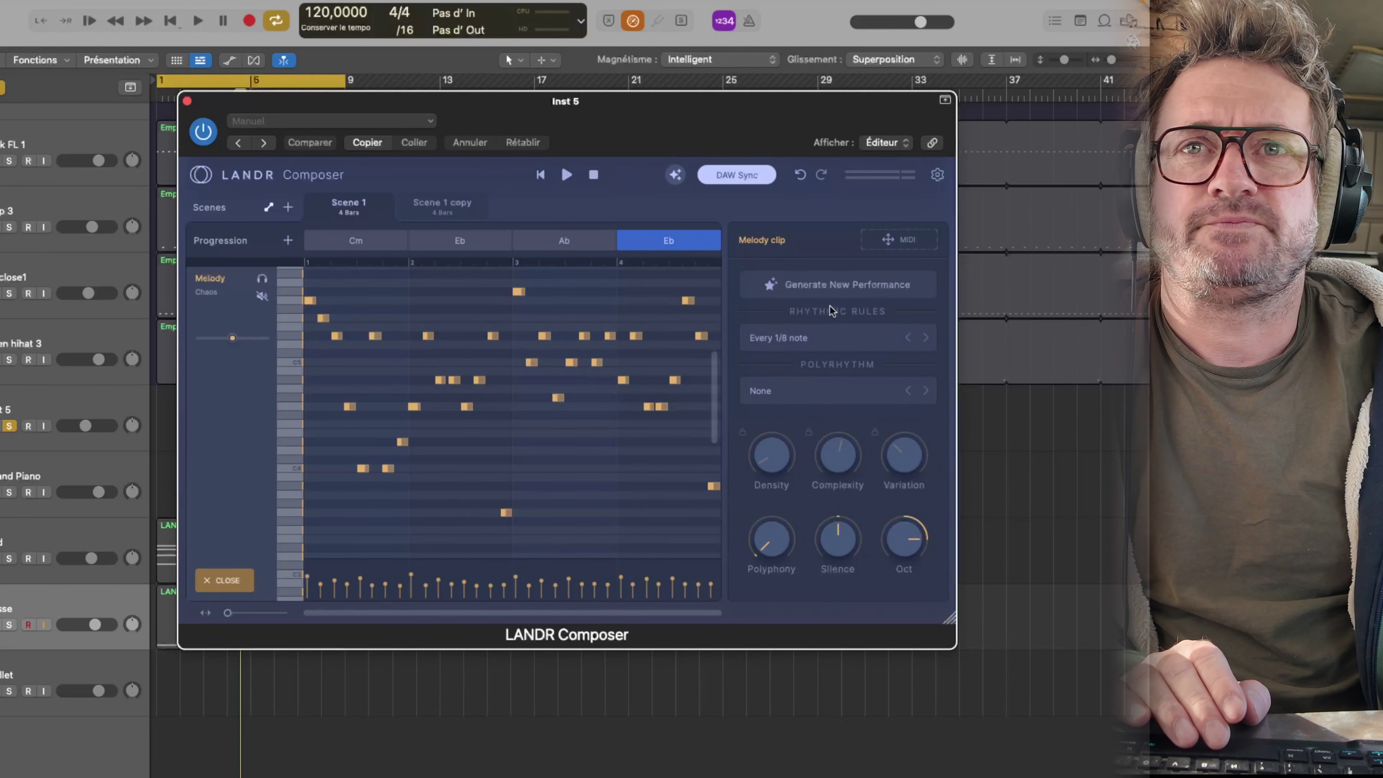
{"action": "left_click", "coordinate": [822, 283]}
{"action": "key", "text": "space"}
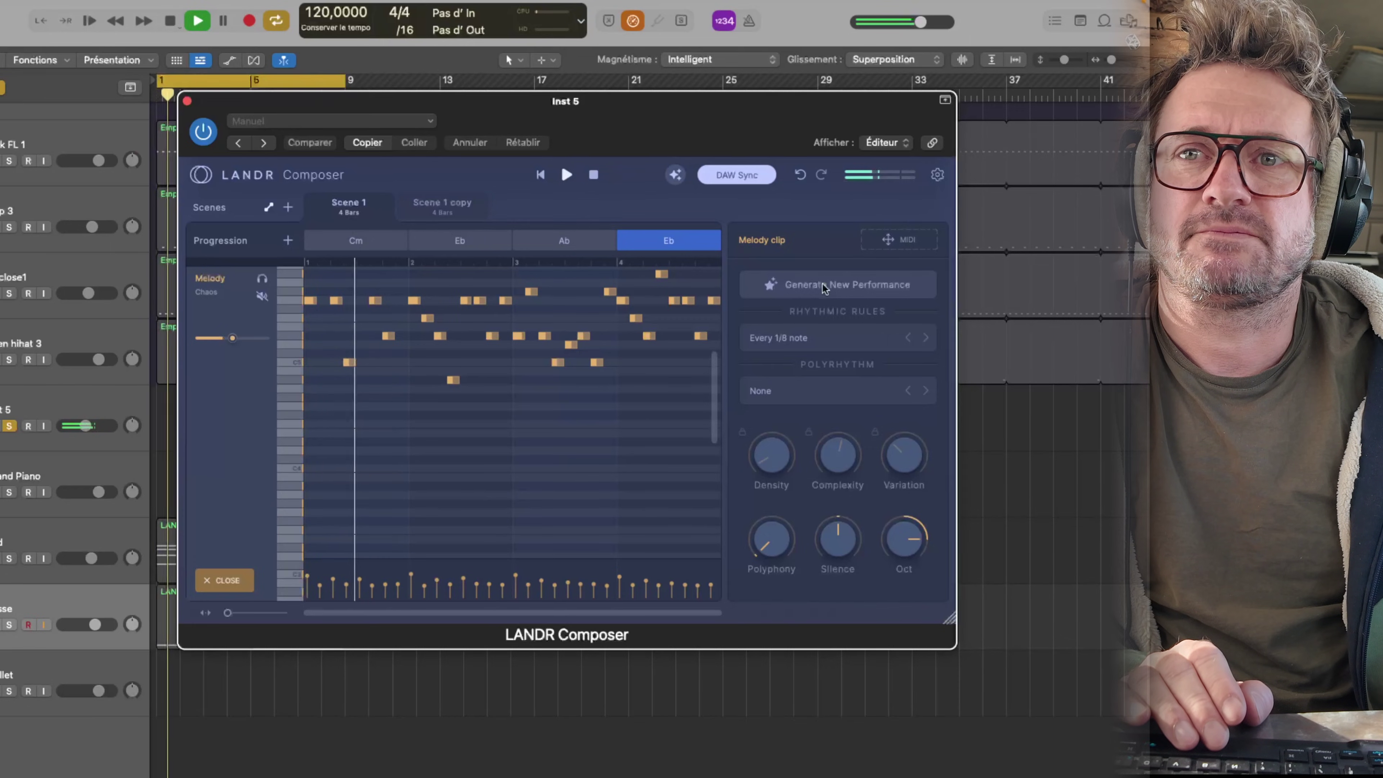
Step: Close the clip editor and bring the Scene 1 melody as MIDI to bar 1 of the empty track below the bass track
{"action": "key", "text": "space"}
{"action": "left_click_drag", "start_coordinate": [675, 127], "coordinate": [900, 137]}
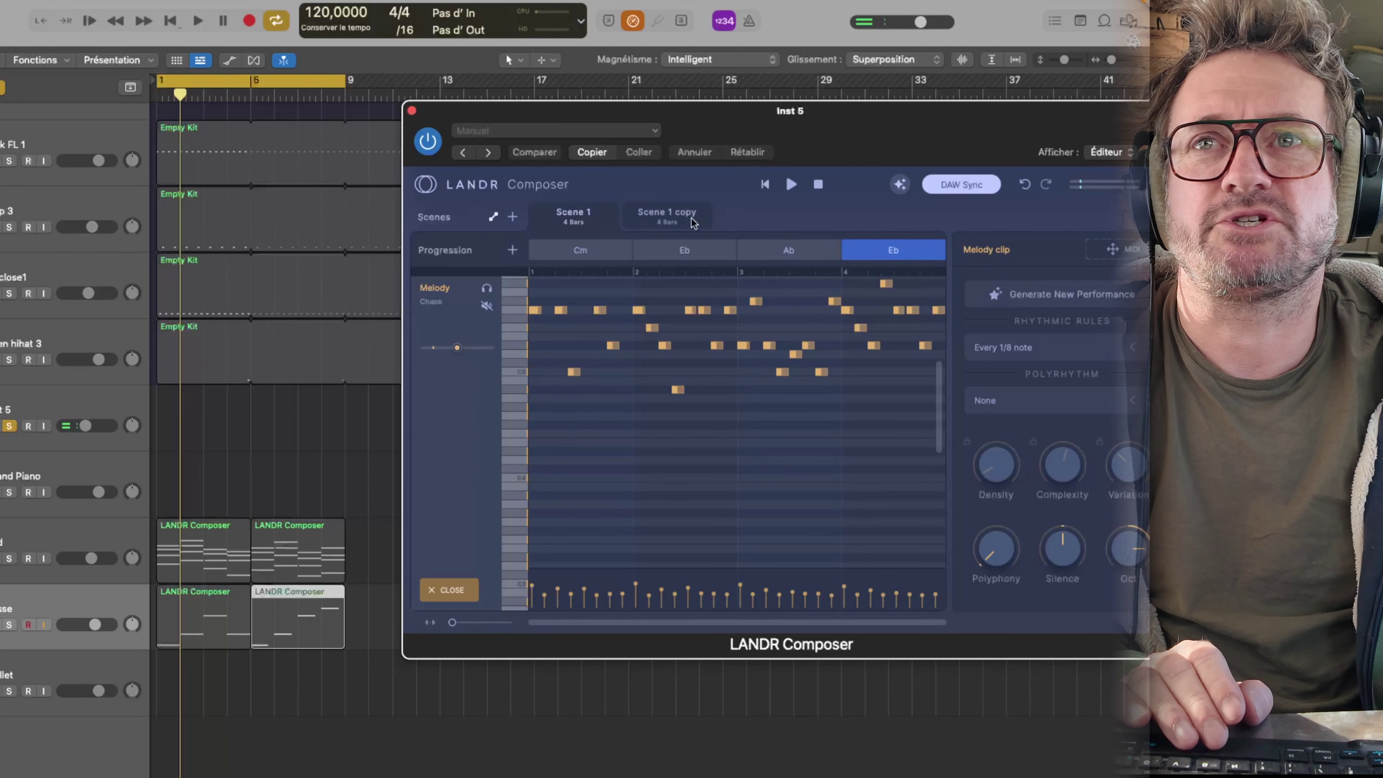
{"action": "left_click", "coordinate": [447, 590]}
{"action": "left_click_drag", "start_coordinate": [920, 511], "coordinate": [188, 681]}
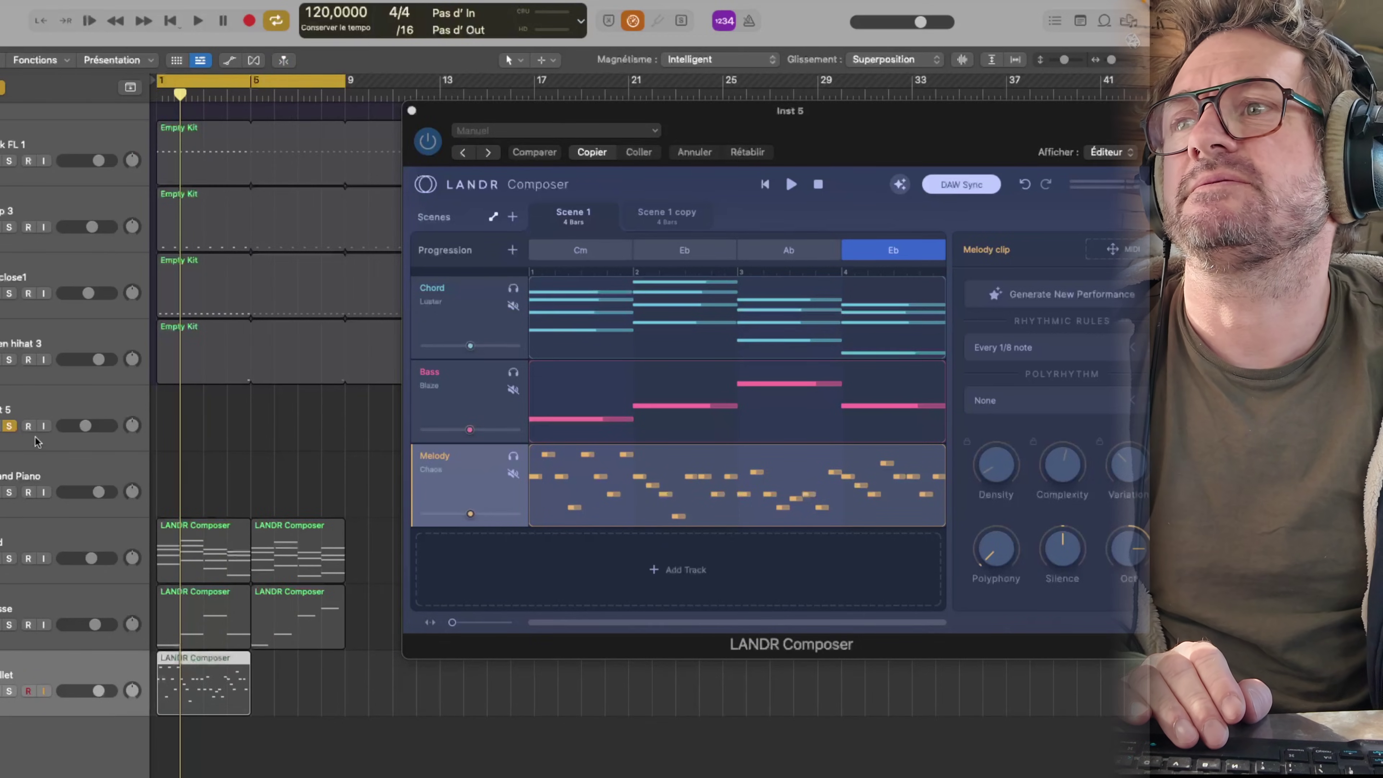
Step: Unsolo the Inst 5 track and lower the melody track's volume while the arrangement plays
{"action": "left_click", "coordinate": [10, 426]}
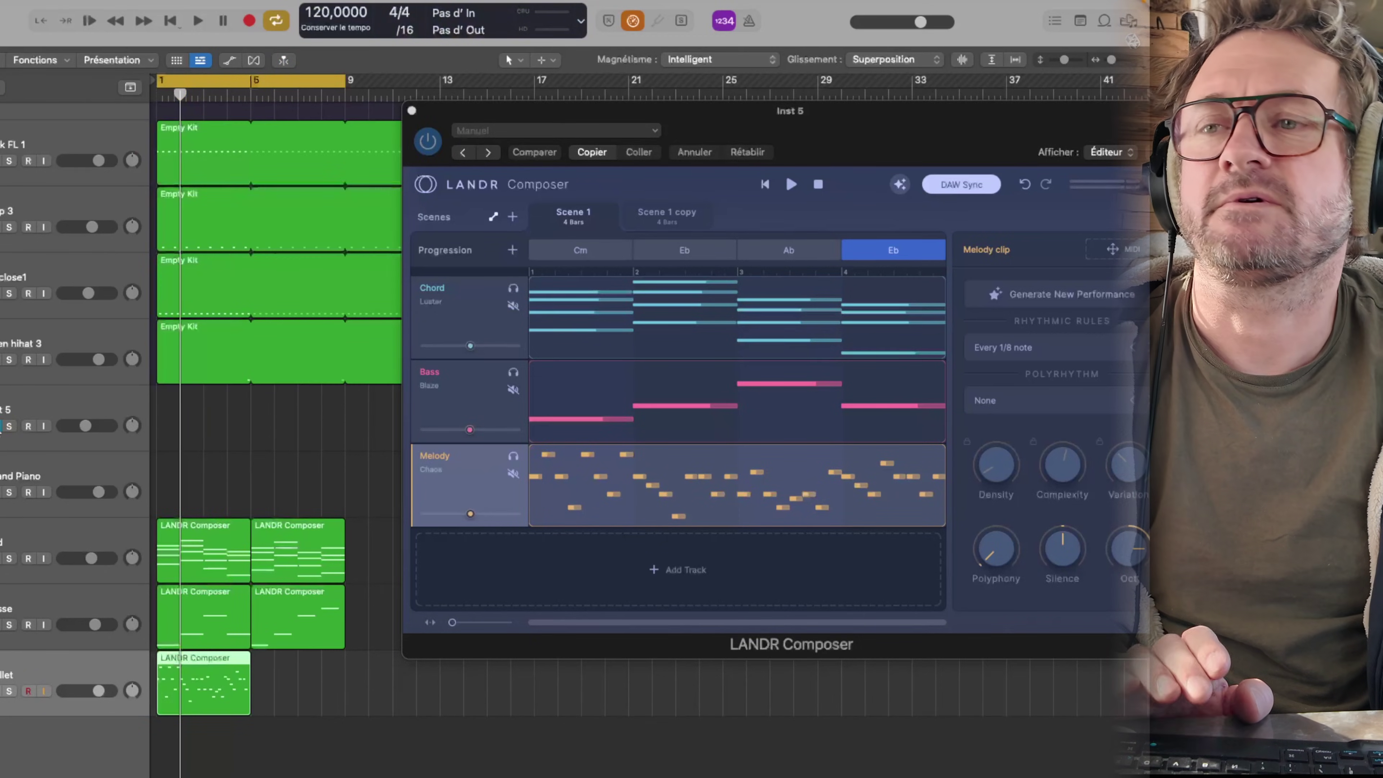
{"action": "key", "text": "space"}
{"action": "left_click_drag", "start_coordinate": [99, 691], "coordinate": [76, 691]}
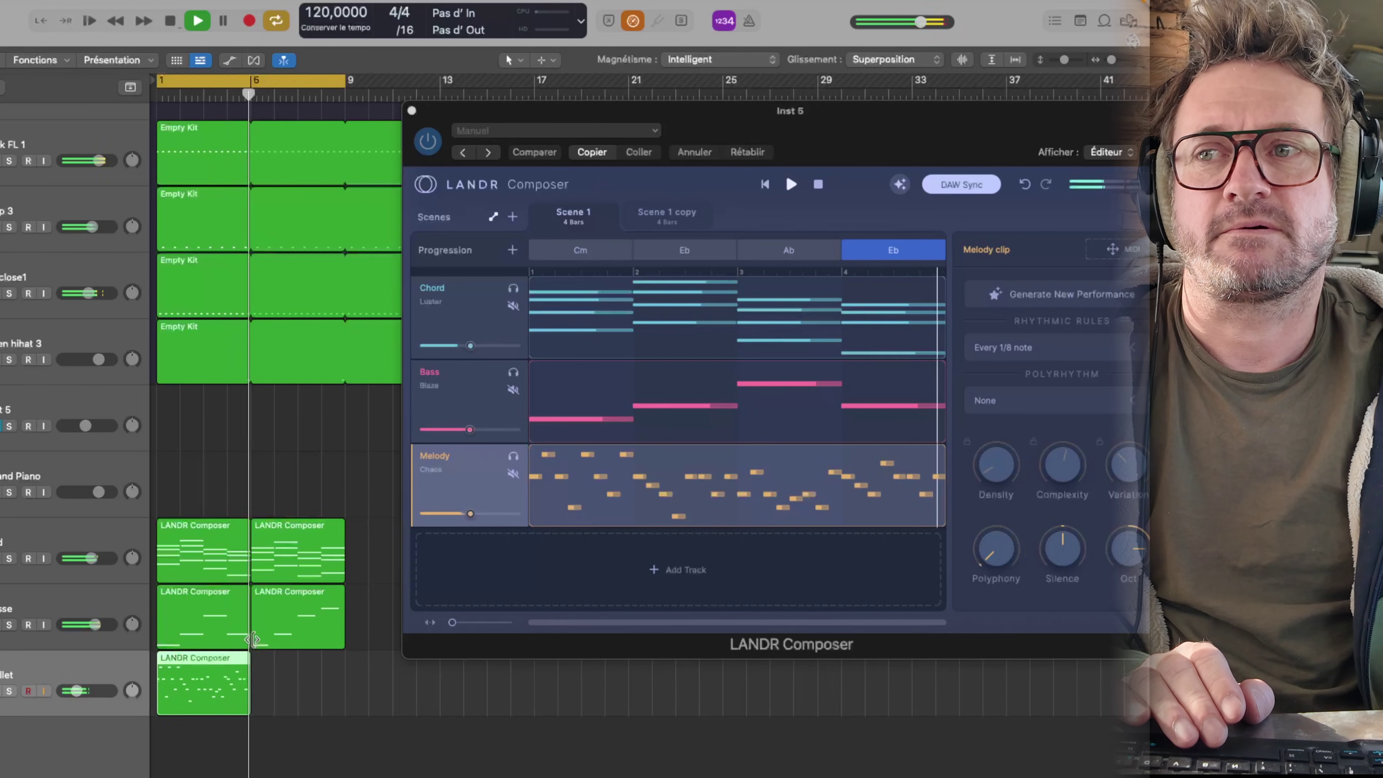
{"action": "key", "text": "space"}
Step: Compare the melodies of the two scenes during playback, and open the Melody clip of Scene 1 copy for editing
{"action": "mouse_move", "coordinate": [586, 537]}
{"action": "left_click", "coordinate": [661, 215]}
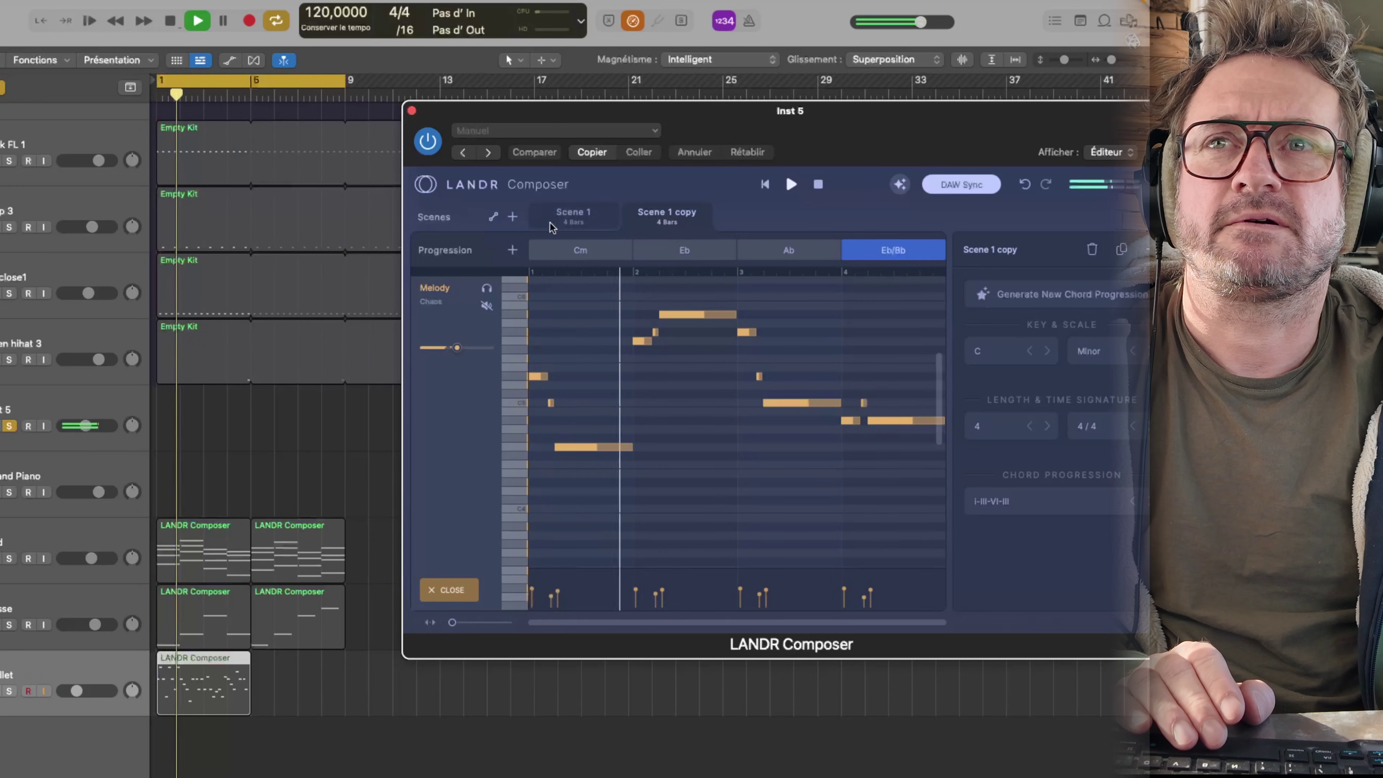
{"action": "left_click", "coordinate": [574, 215]}
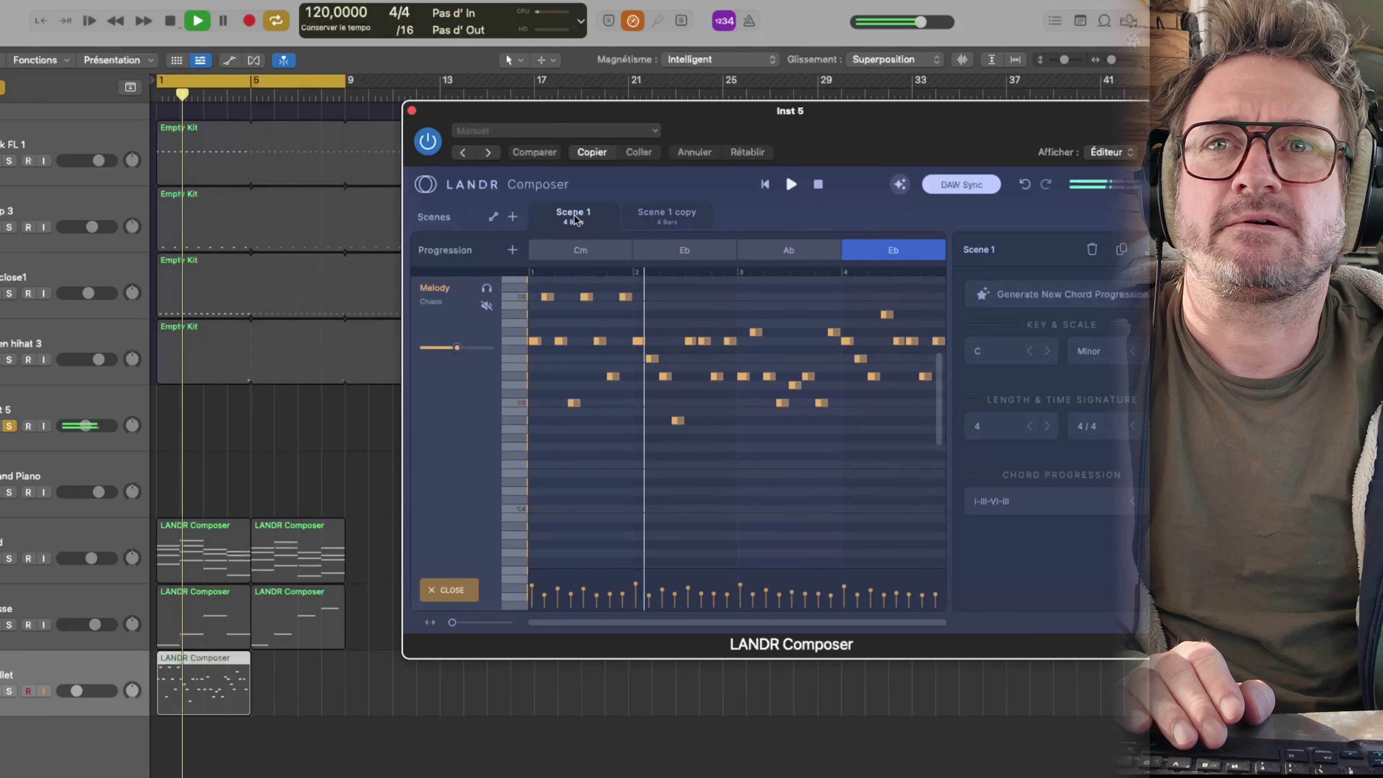
{"action": "left_click", "coordinate": [665, 215]}
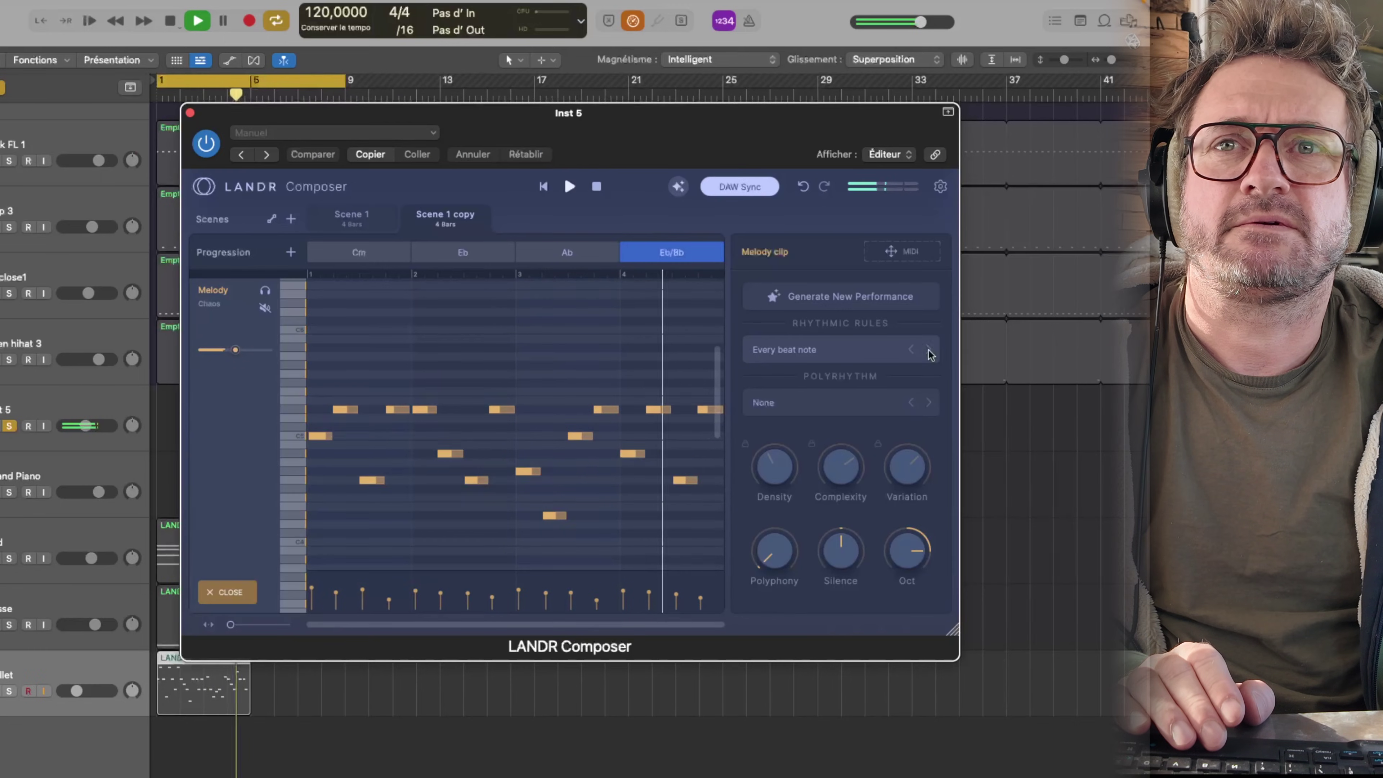
Step: Set the Scene 1 copy melody's Rhythmic Rules to Every 1/16 note, generate a new performance, and move the plugin window aside
{"action": "left_click", "coordinate": [929, 350]}
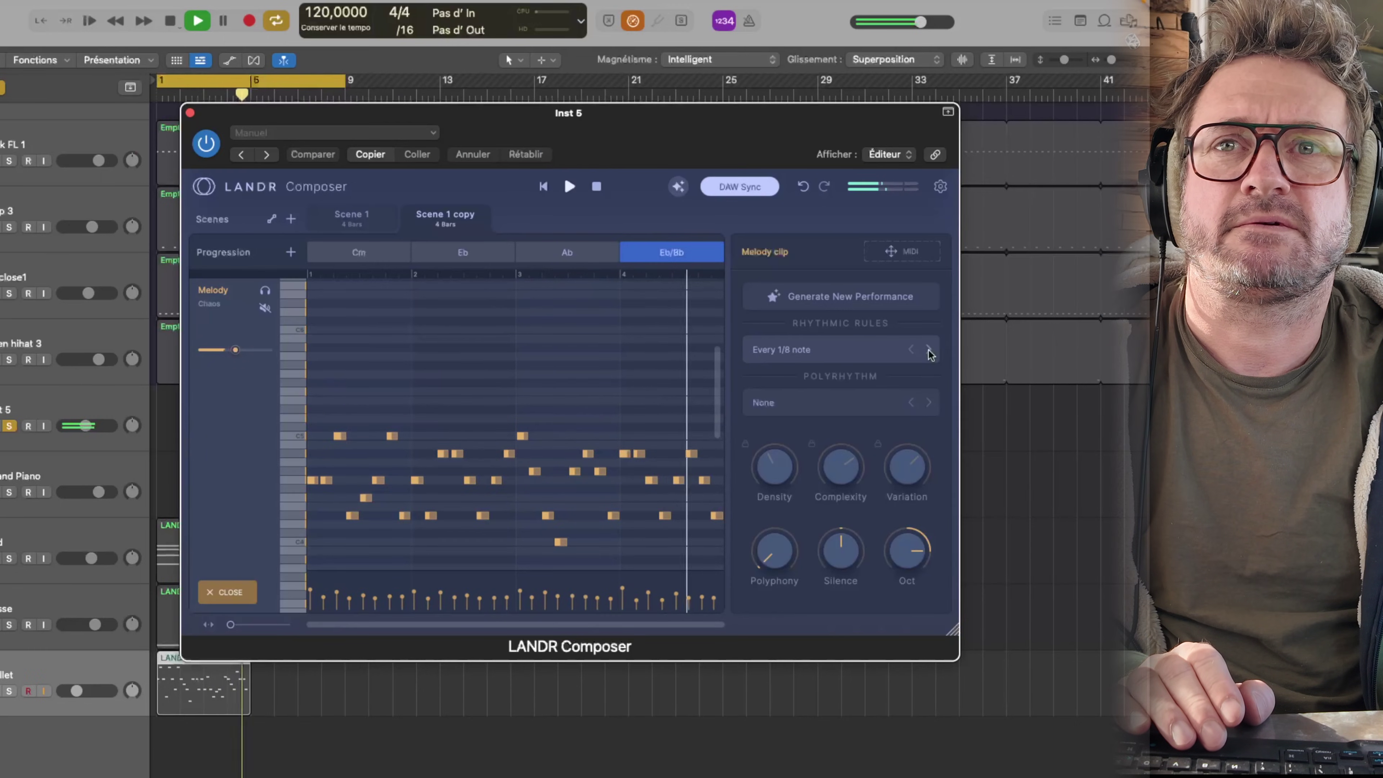
{"action": "left_click", "coordinate": [929, 350]}
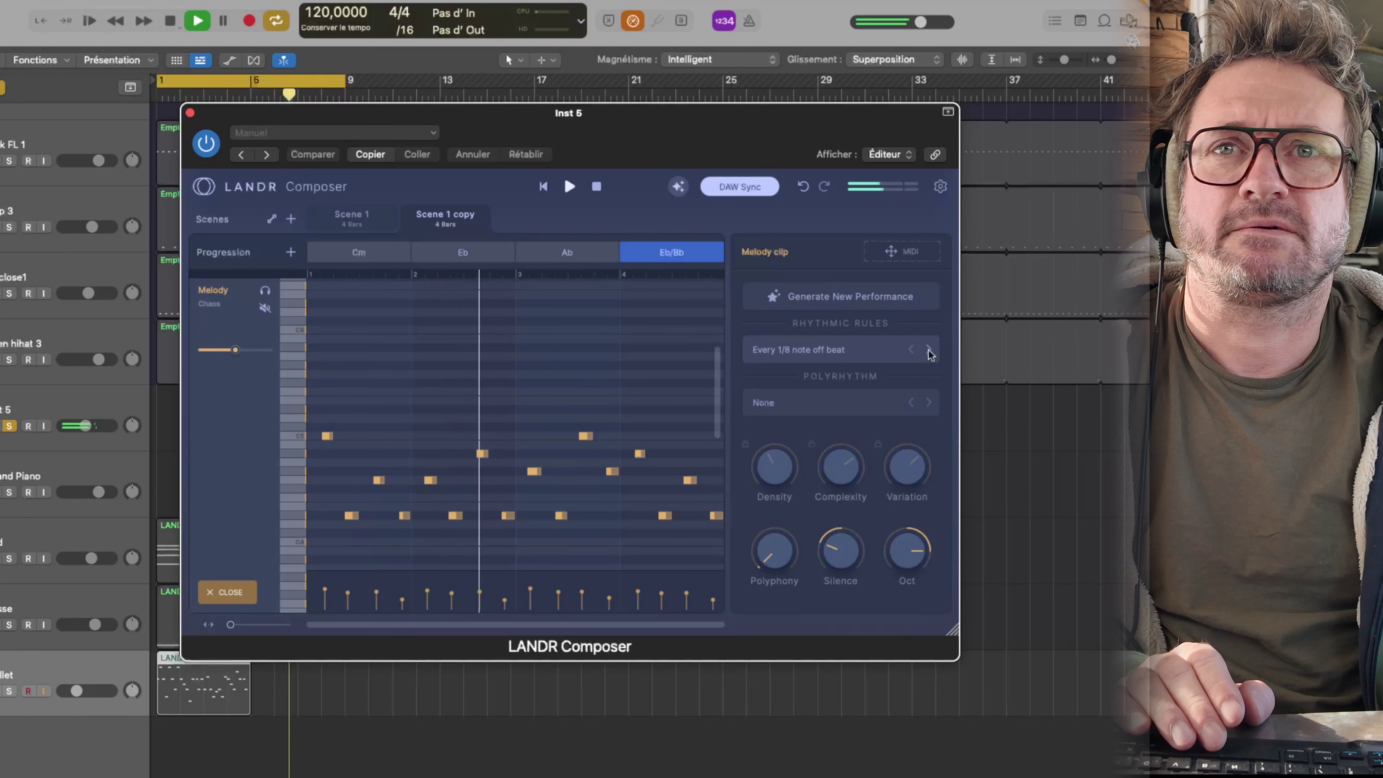
{"action": "left_click", "coordinate": [929, 351]}
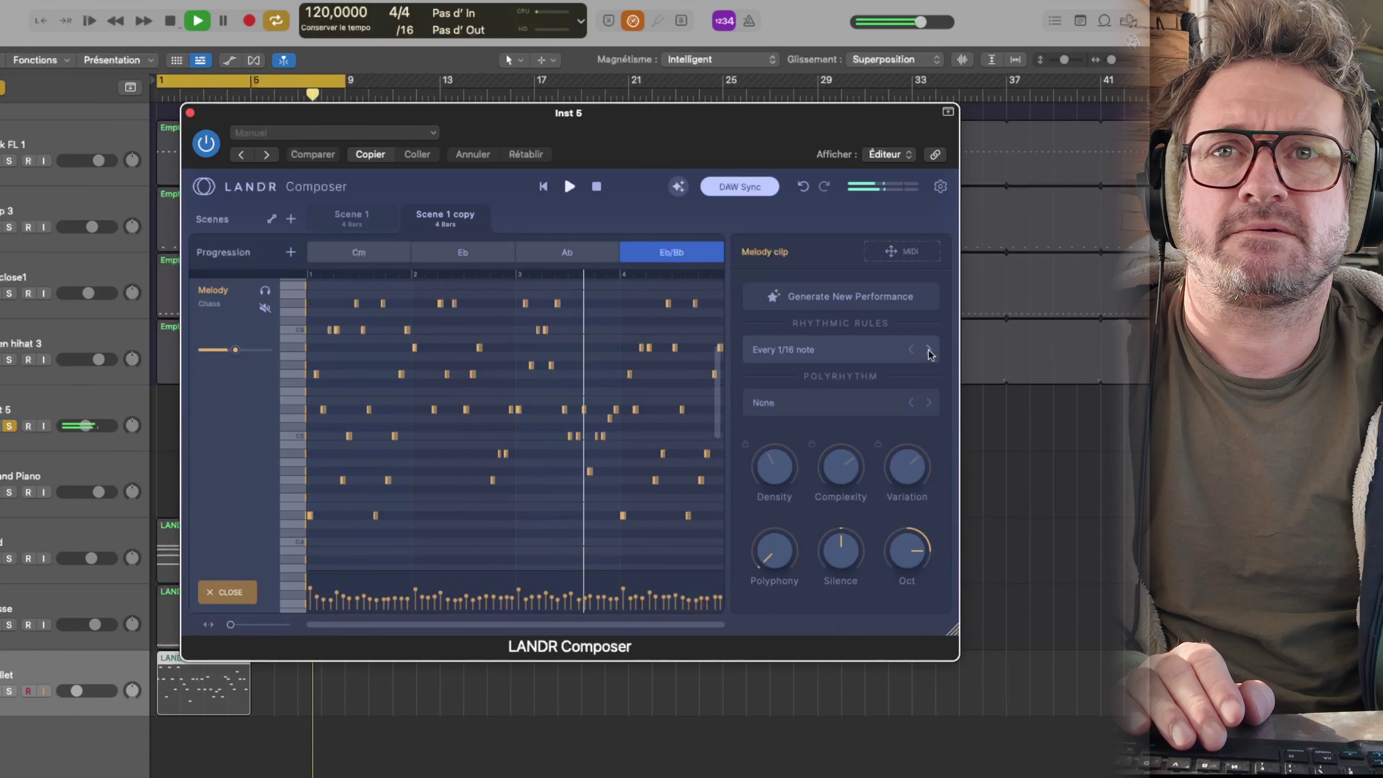
{"action": "left_click", "coordinate": [825, 299]}
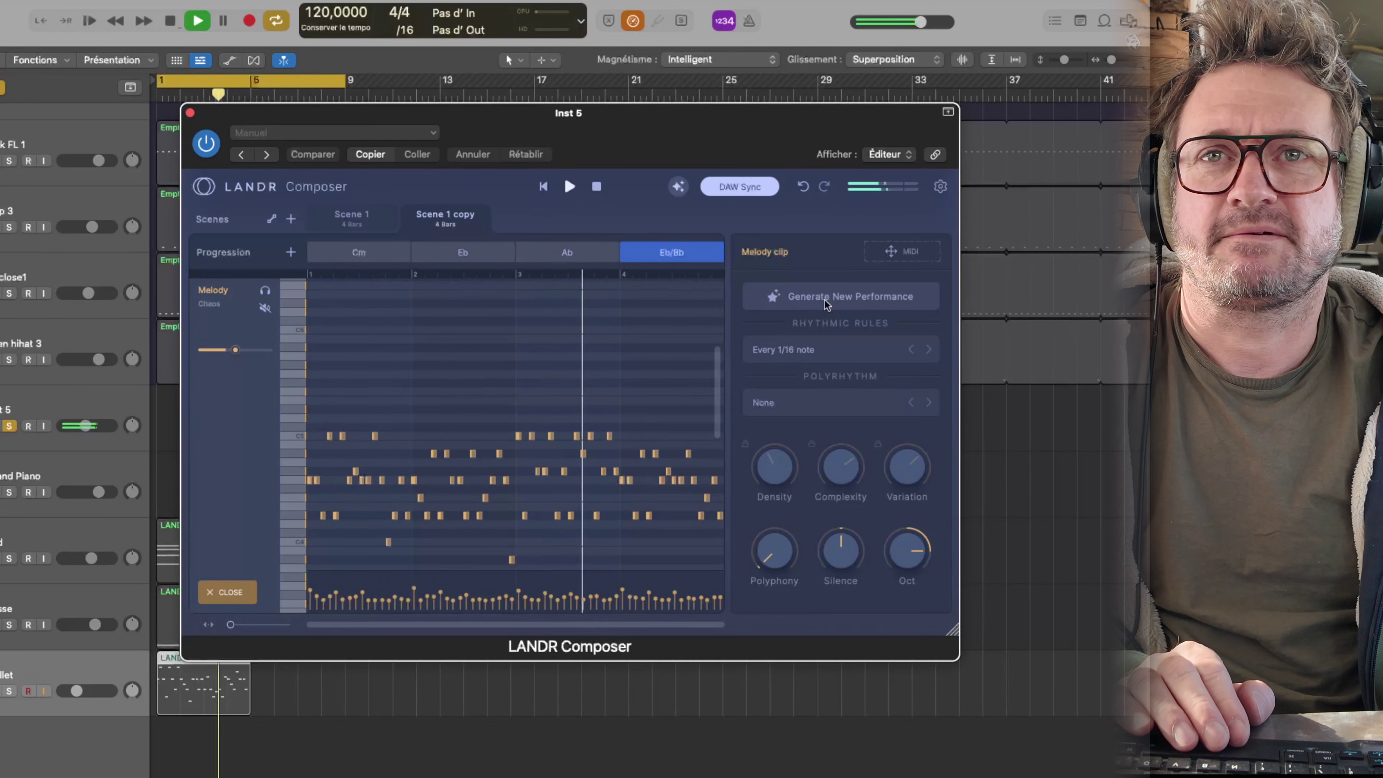
{"action": "left_click_drag", "start_coordinate": [687, 135], "coordinate": [934, 78]}
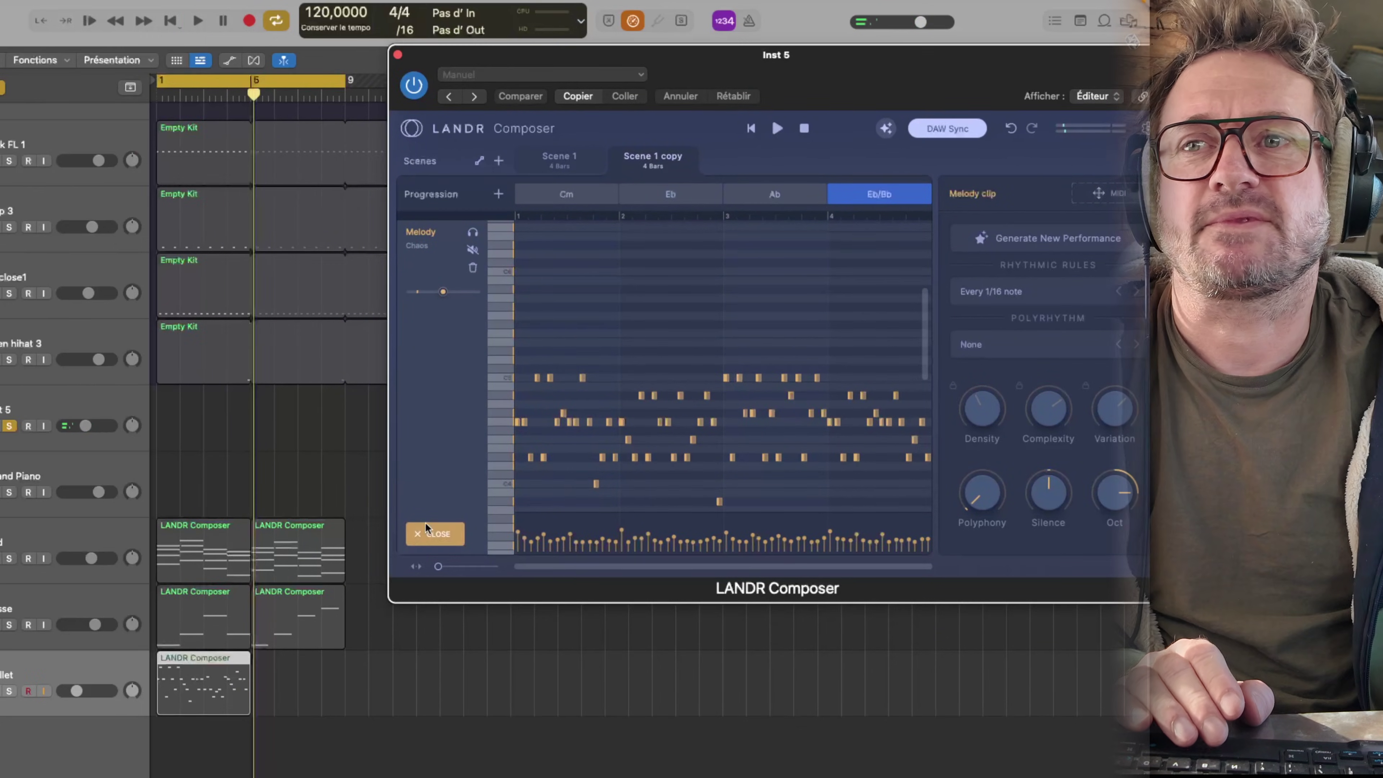
Step: Close the clip editor and bring the Scene 1 copy melody as MIDI to bar 5 of the Mallet track
{"action": "left_click", "coordinate": [434, 533]}
{"action": "left_click_drag", "start_coordinate": [889, 85], "coordinate": [1067, 142]}
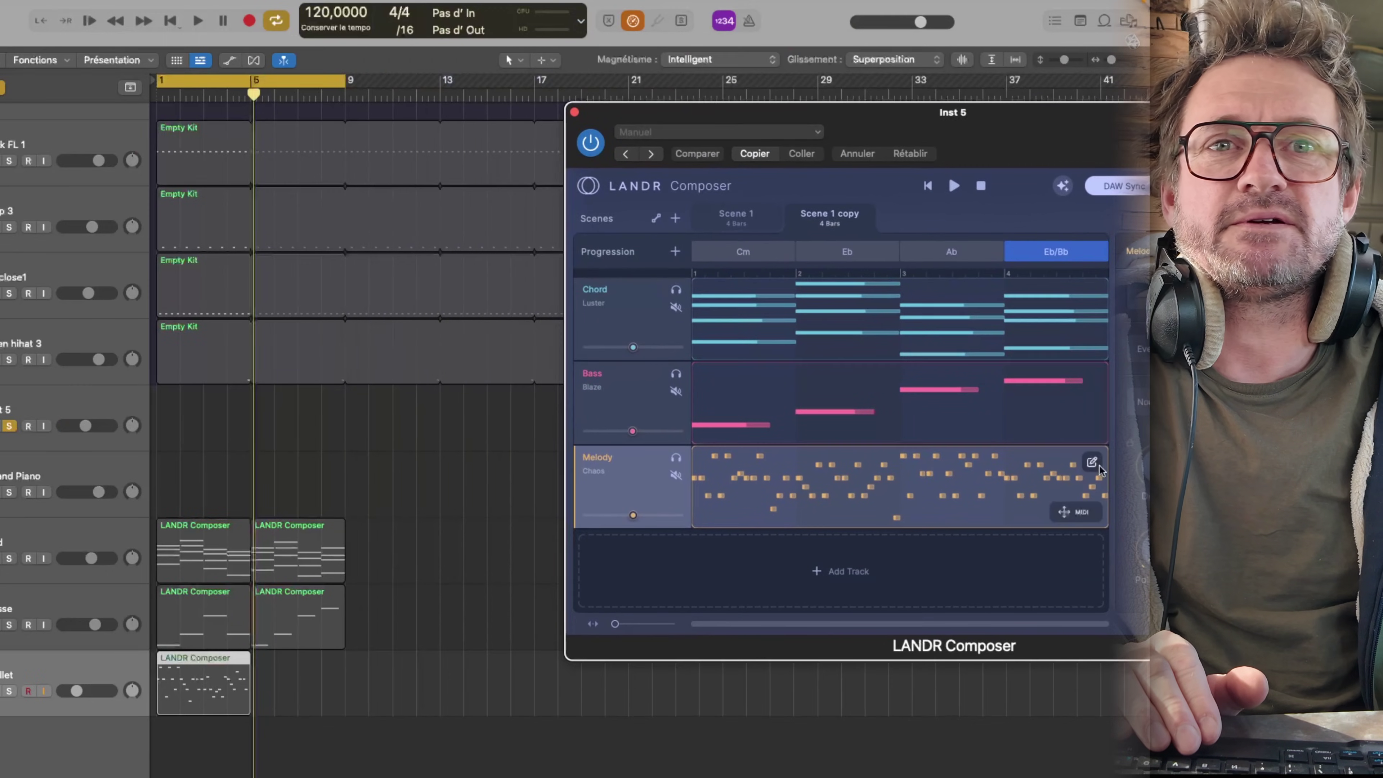
{"action": "left_click_drag", "start_coordinate": [1079, 518], "coordinate": [294, 666]}
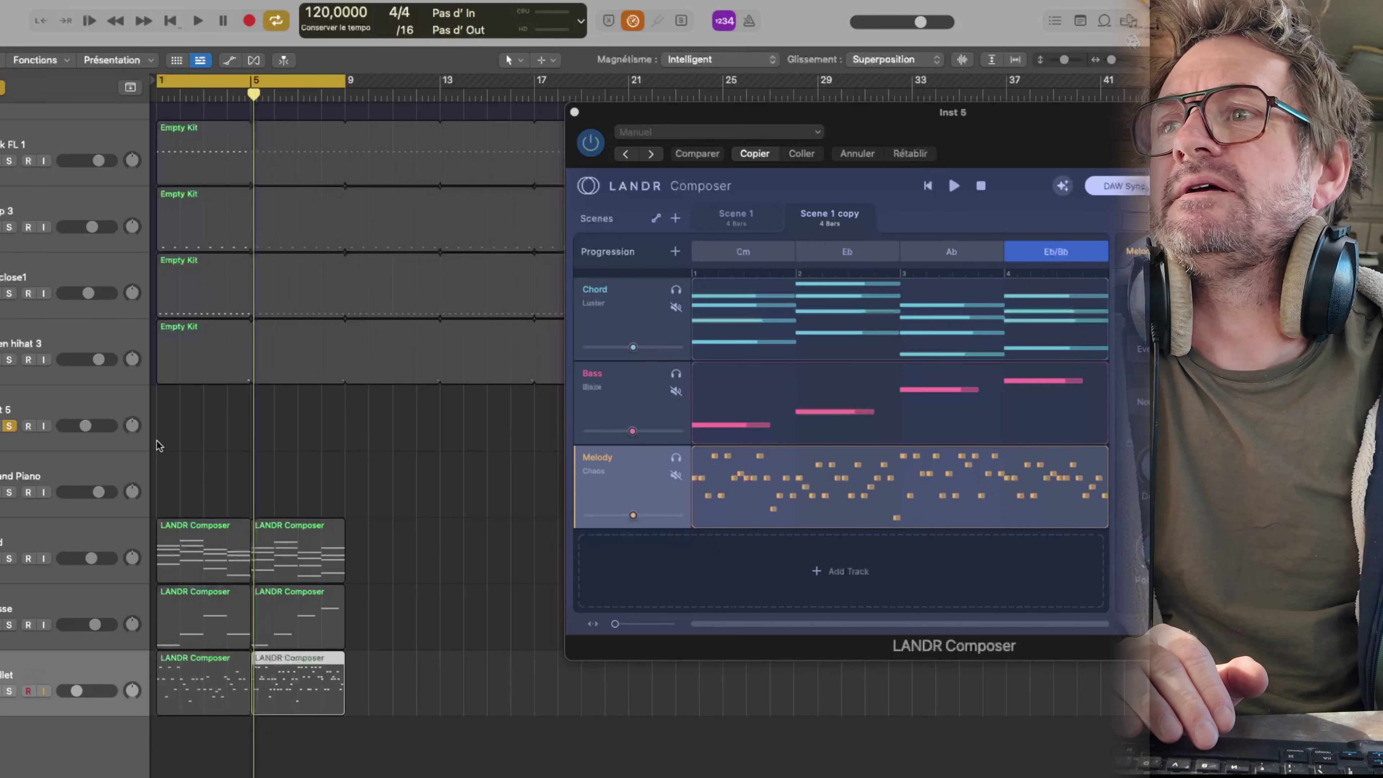
Step: Unsolo the Inst 5 track and play the arrangement with both melody regions
{"action": "left_click", "coordinate": [9, 426]}
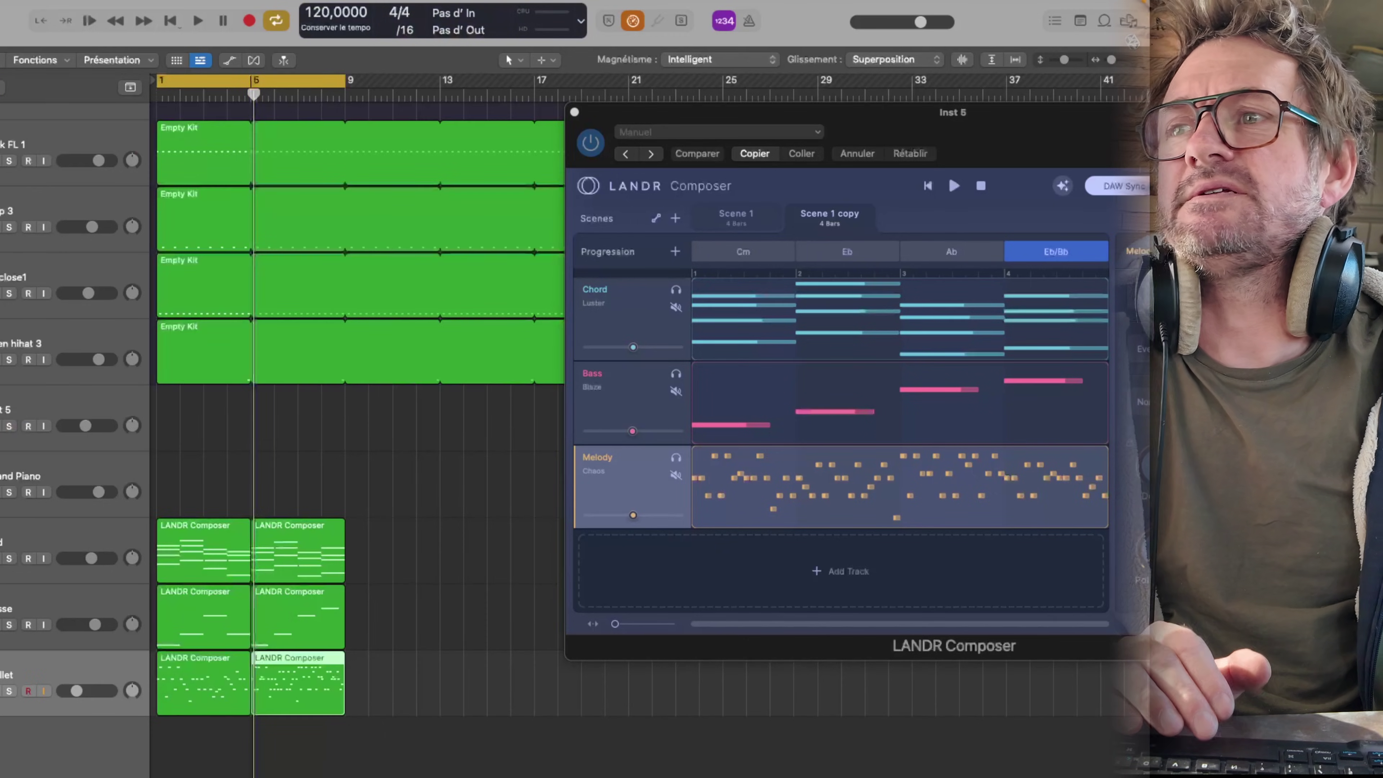
{"action": "right_click", "coordinate": [2, 414]}
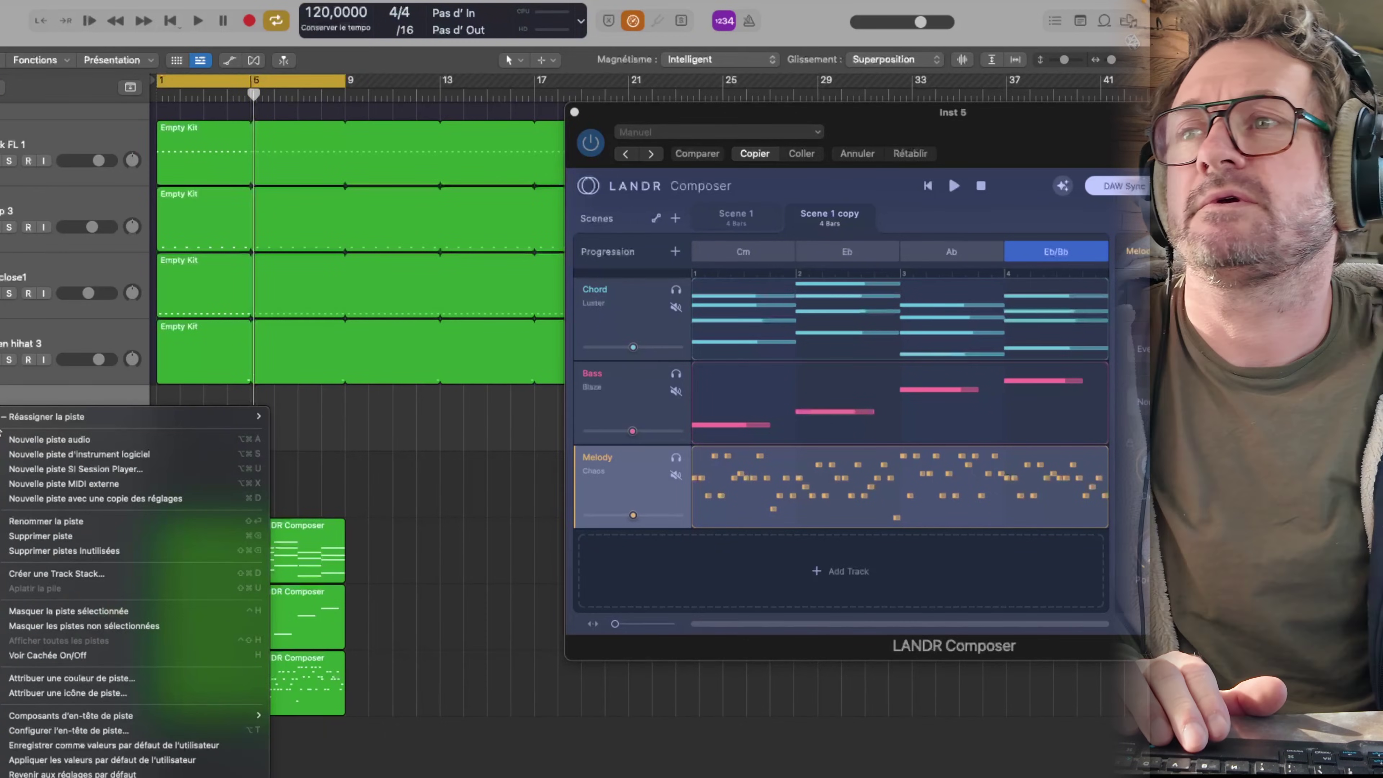
{"action": "left_click", "coordinate": [11, 402]}
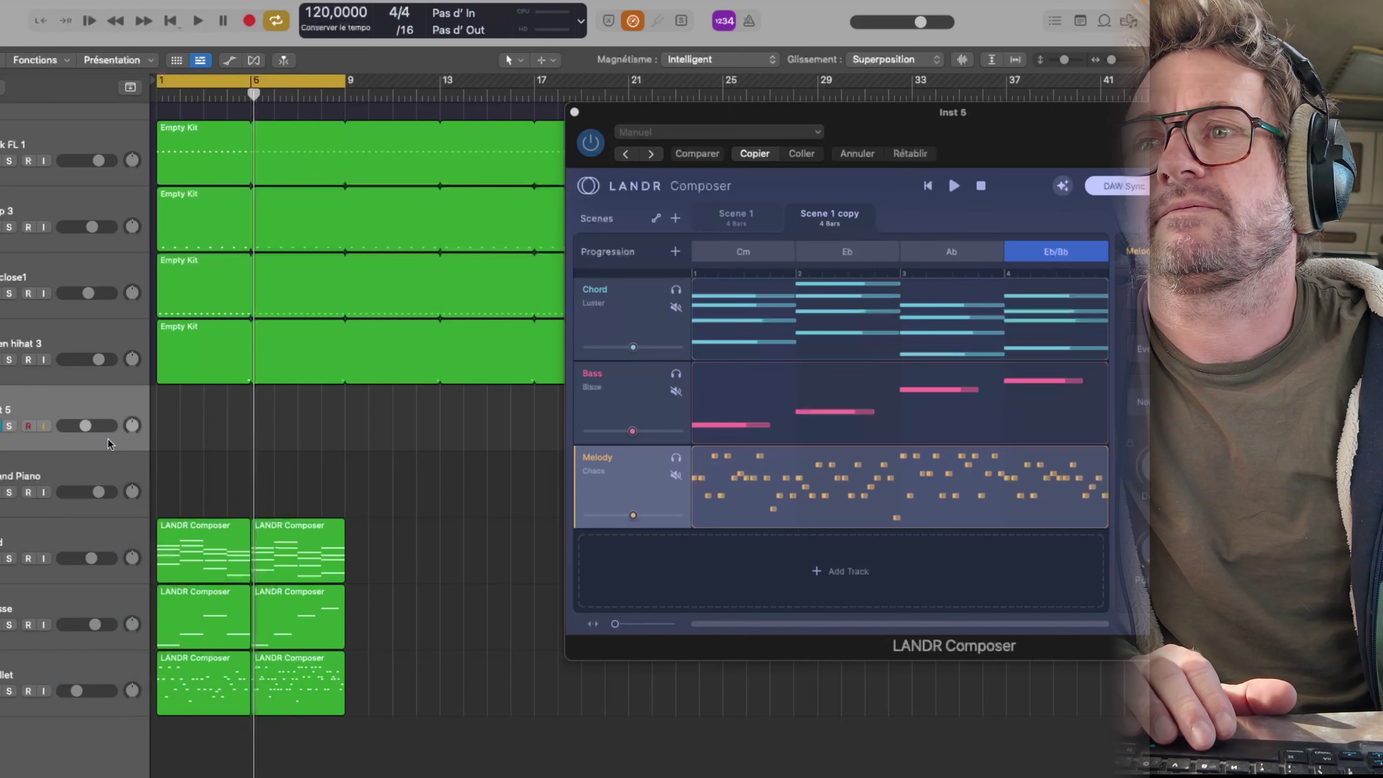
{"action": "key", "text": "space"}
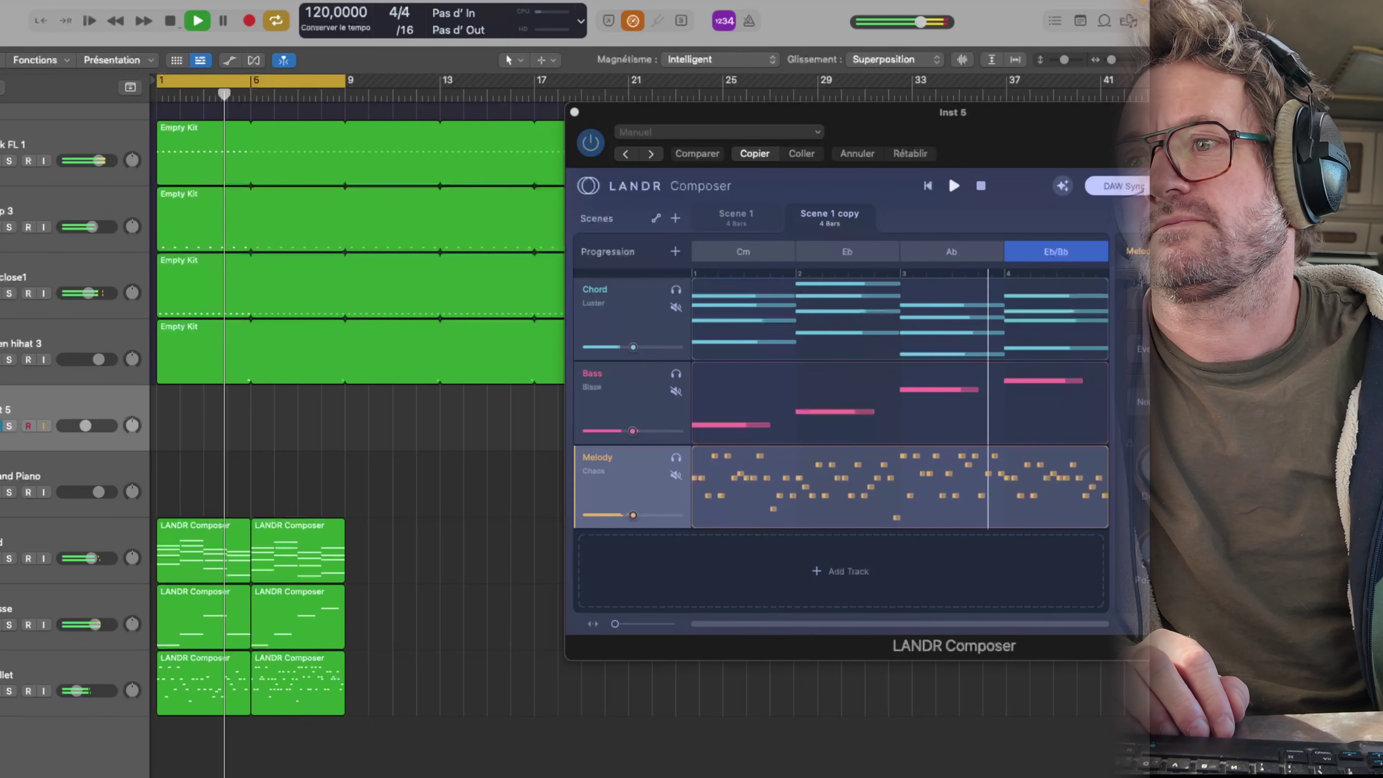
Step: Adjust the filter cutoff and amp modifier of the Mallet track's Nexus during playback, then close the instrument and stop
{"action": "left_click", "coordinate": [7, 675]}
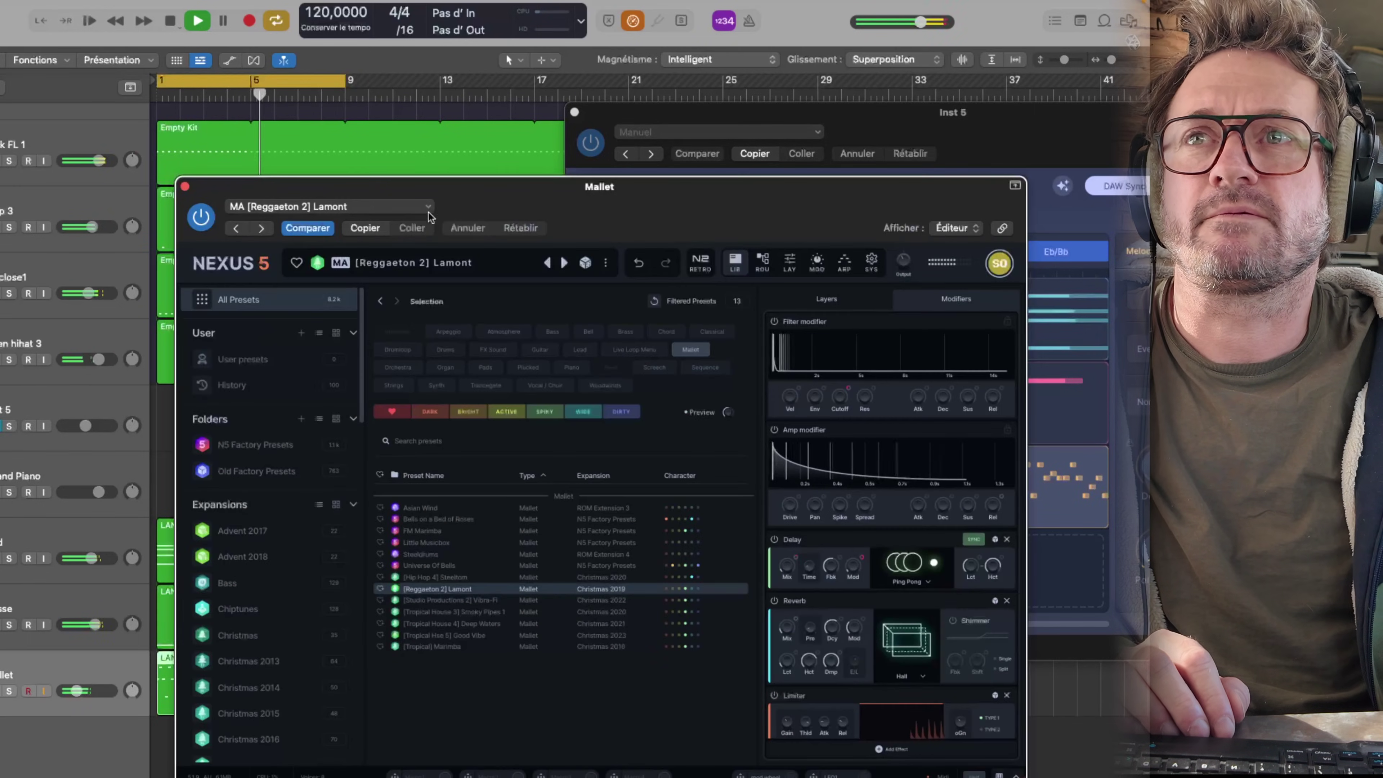
{"action": "left_click_drag", "start_coordinate": [446, 196], "coordinate": [51, 81]}
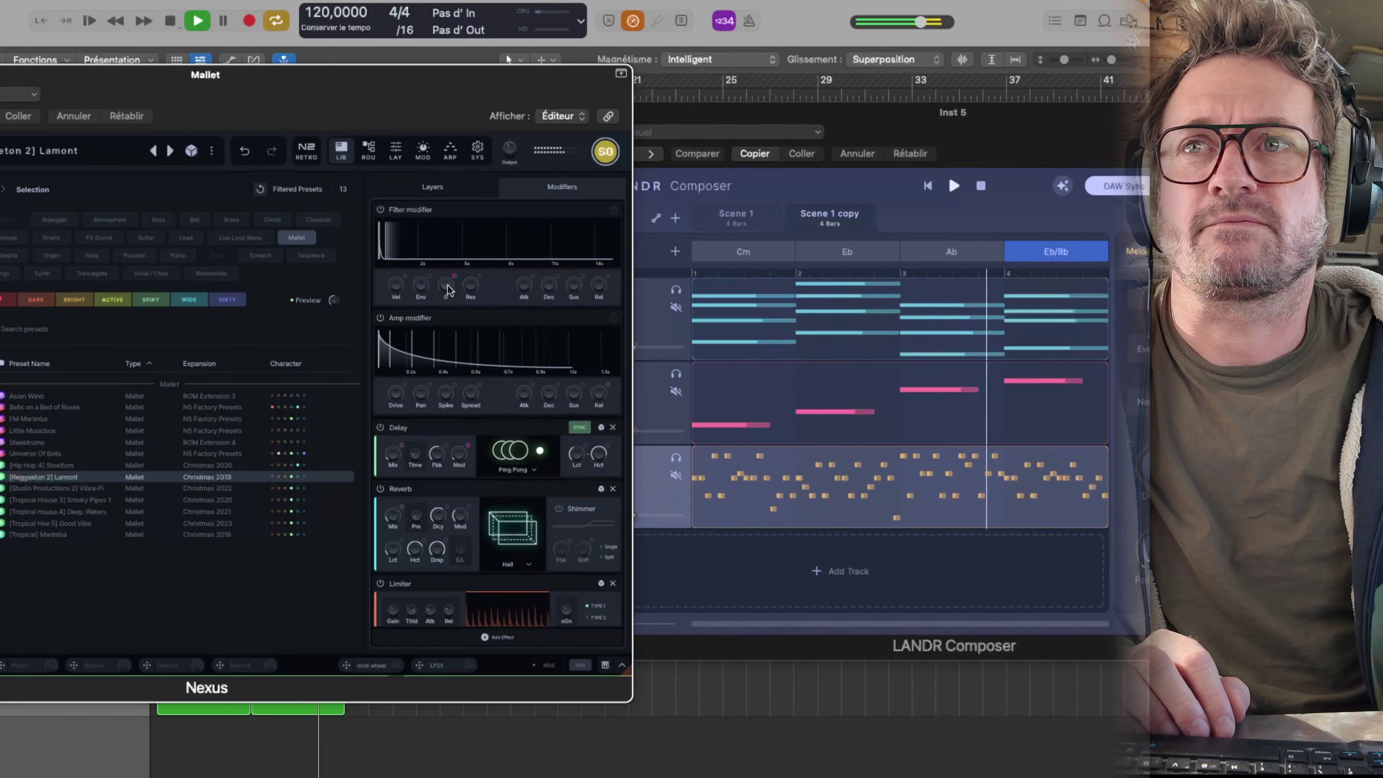
{"action": "left_click_drag", "start_coordinate": [445, 283], "coordinate": [446, 263]}
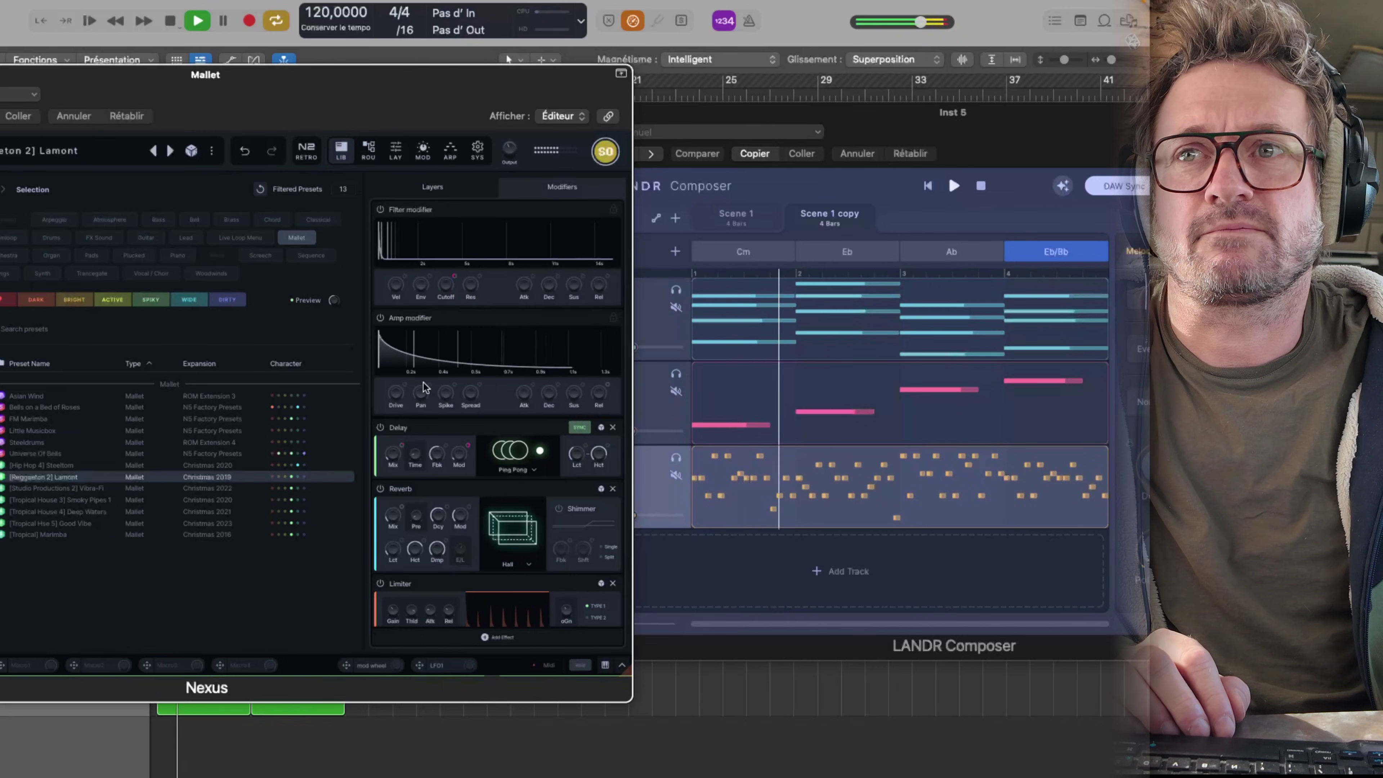
{"action": "left_click", "coordinate": [445, 400]}
{"action": "left_click_drag", "start_coordinate": [471, 399], "coordinate": [471, 384]}
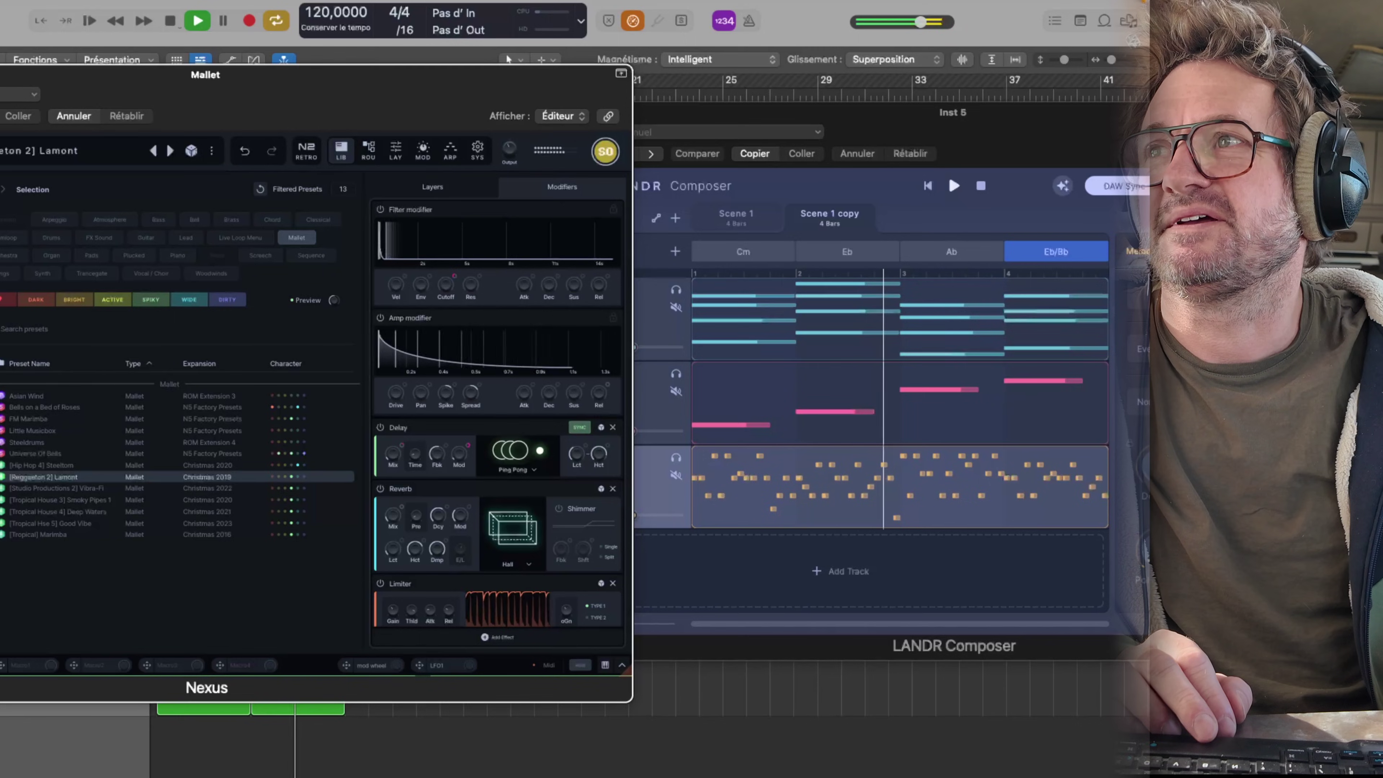
{"action": "key", "text": "super+w"}
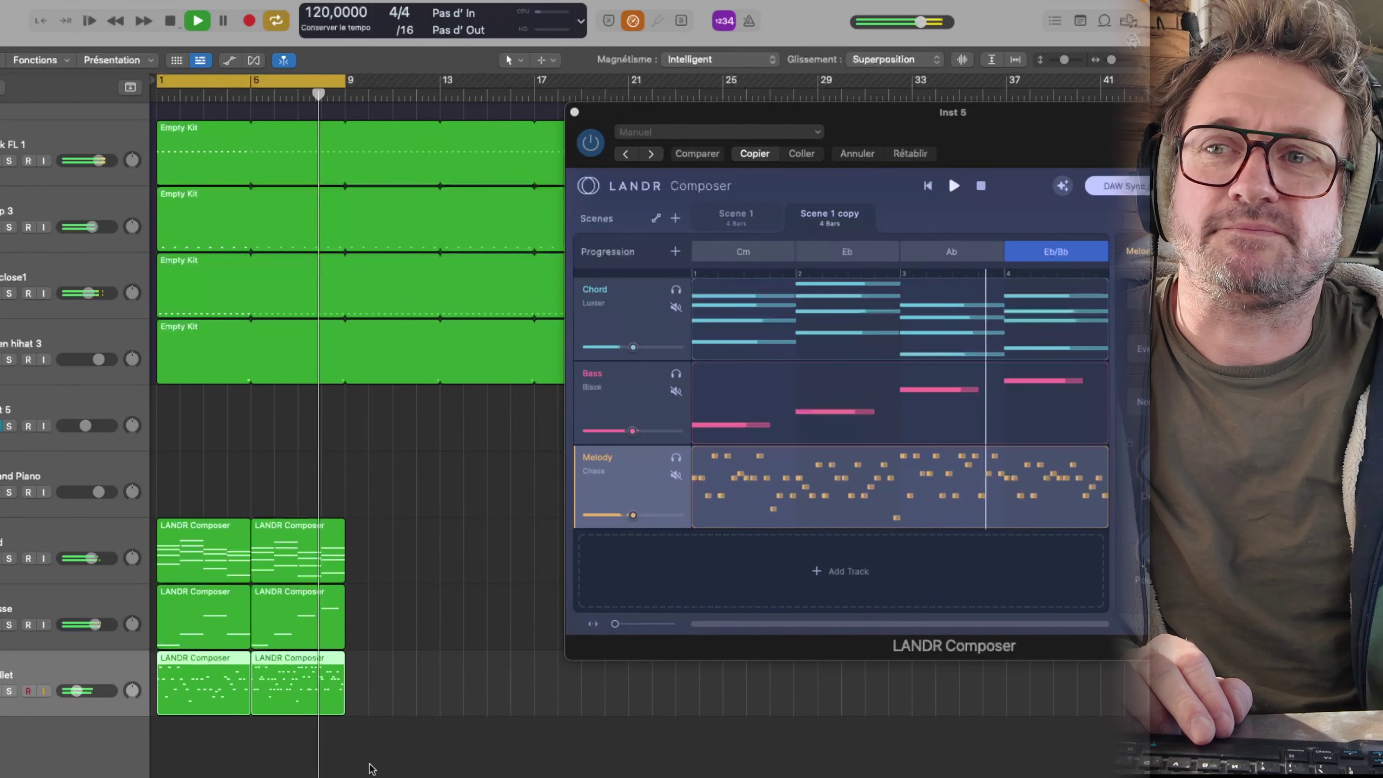
{"action": "key", "text": "space"}
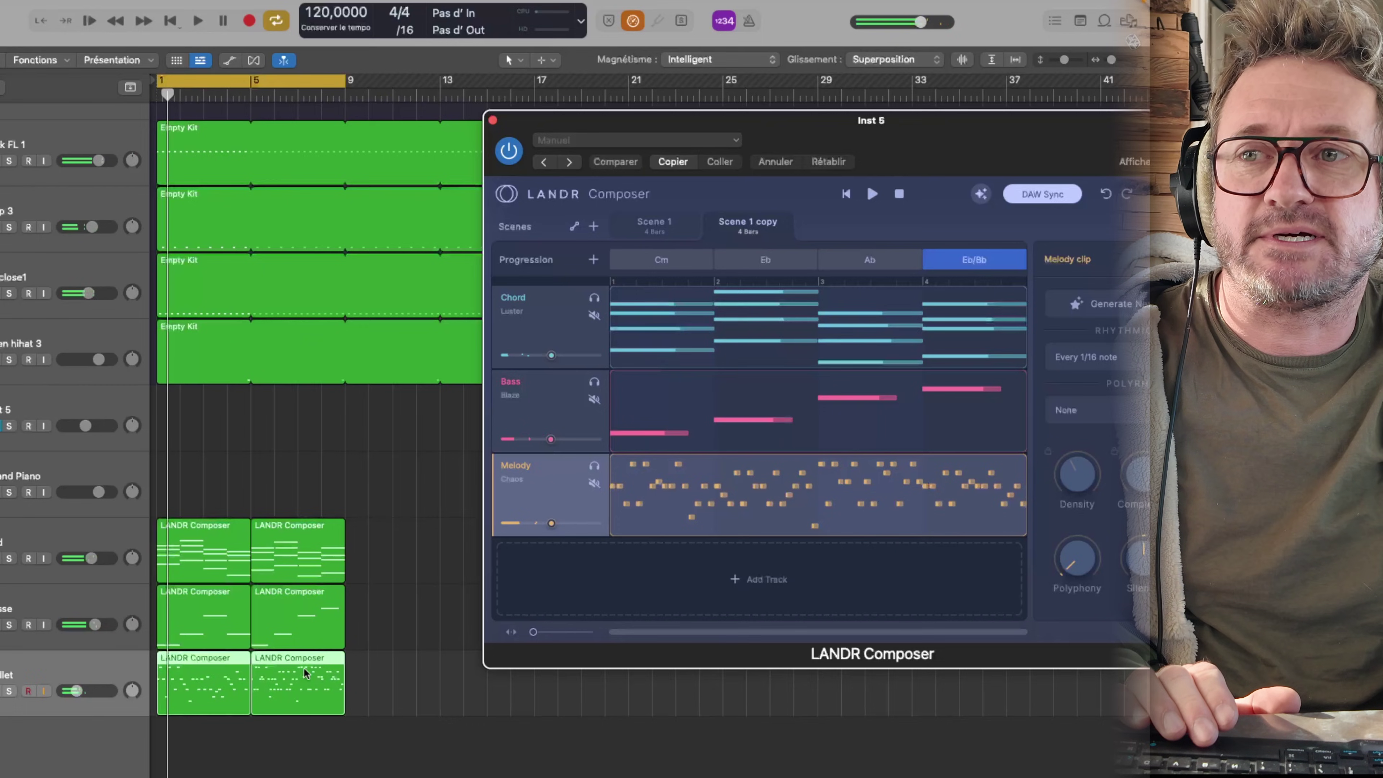
Step: Remove the melody region at bar 5 of the Mallet track and compare the Scene 1 and Scene 1 copy melodies during playback
{"action": "left_click", "coordinate": [305, 673]}
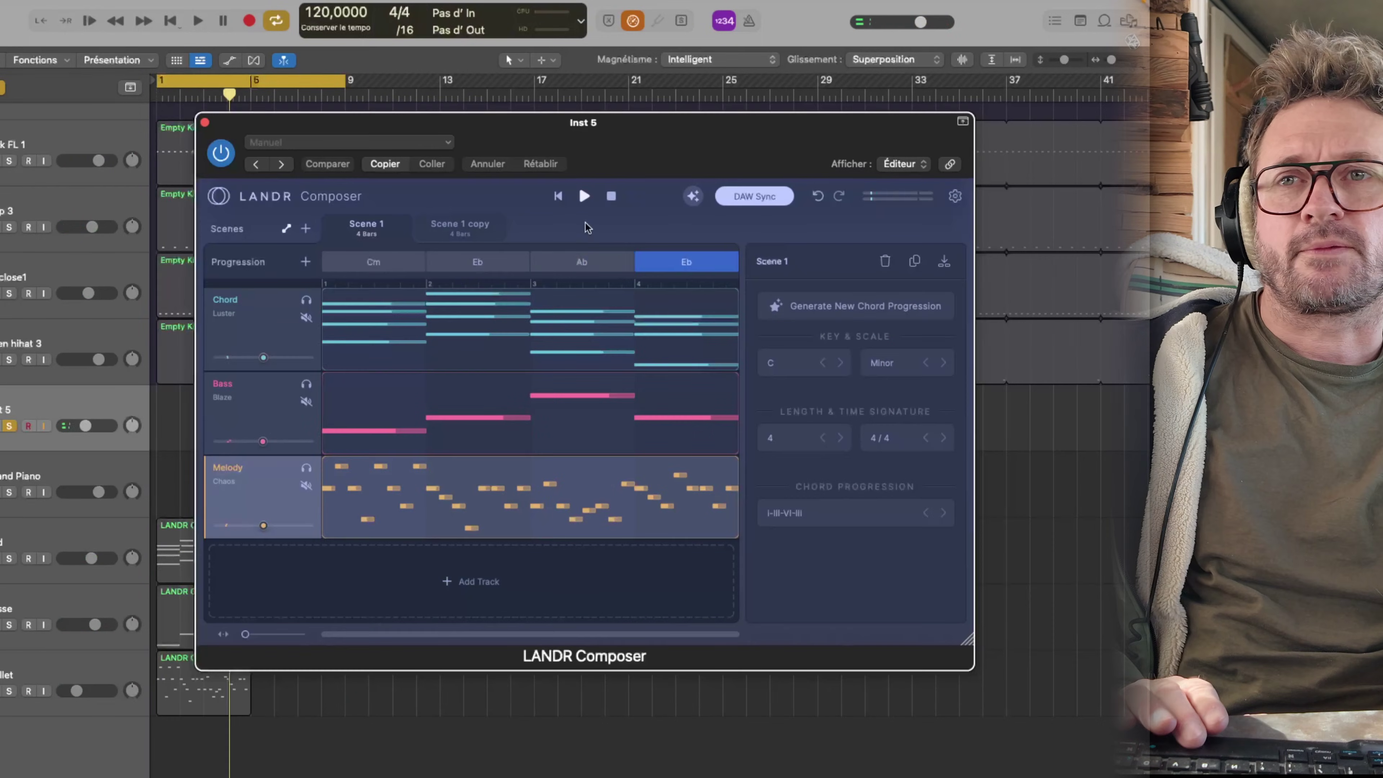
{"action": "key", "text": "space"}
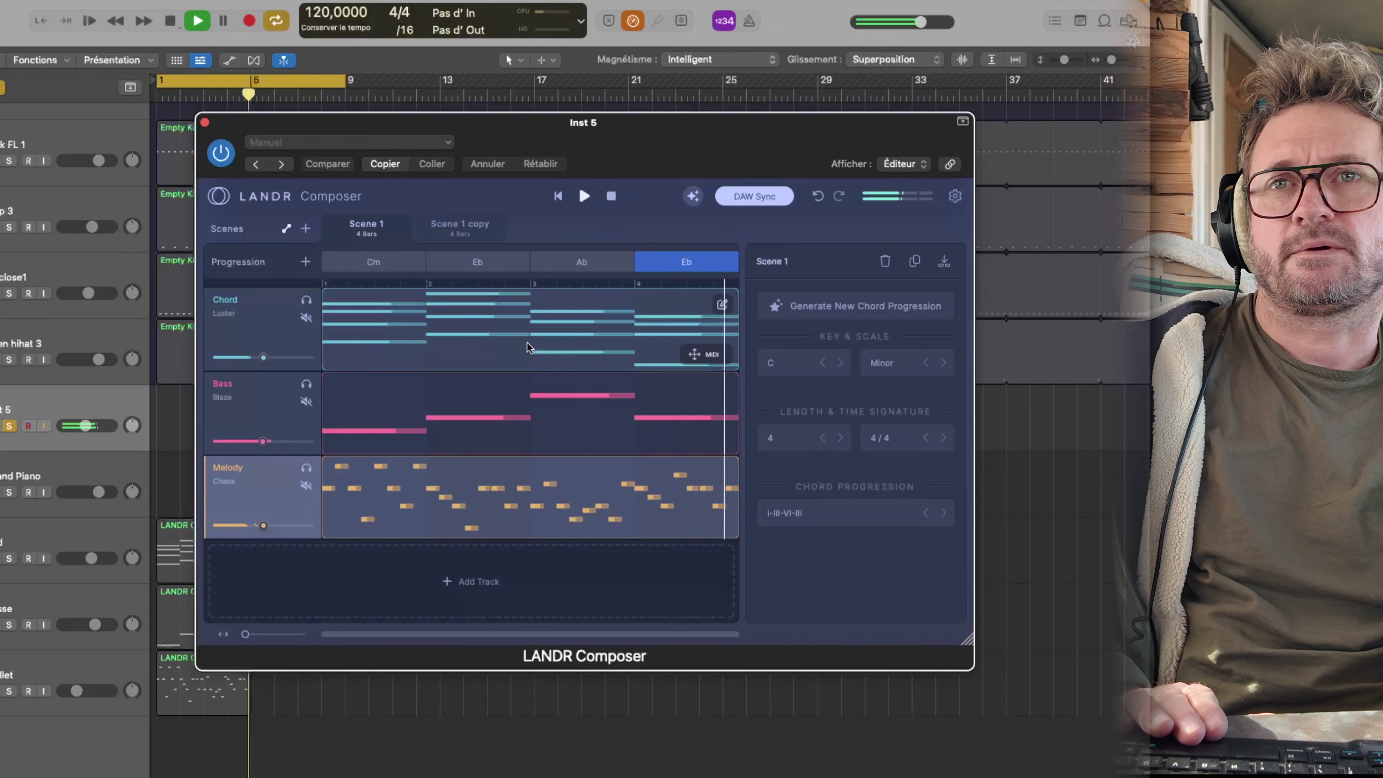
{"action": "left_click", "coordinate": [462, 230]}
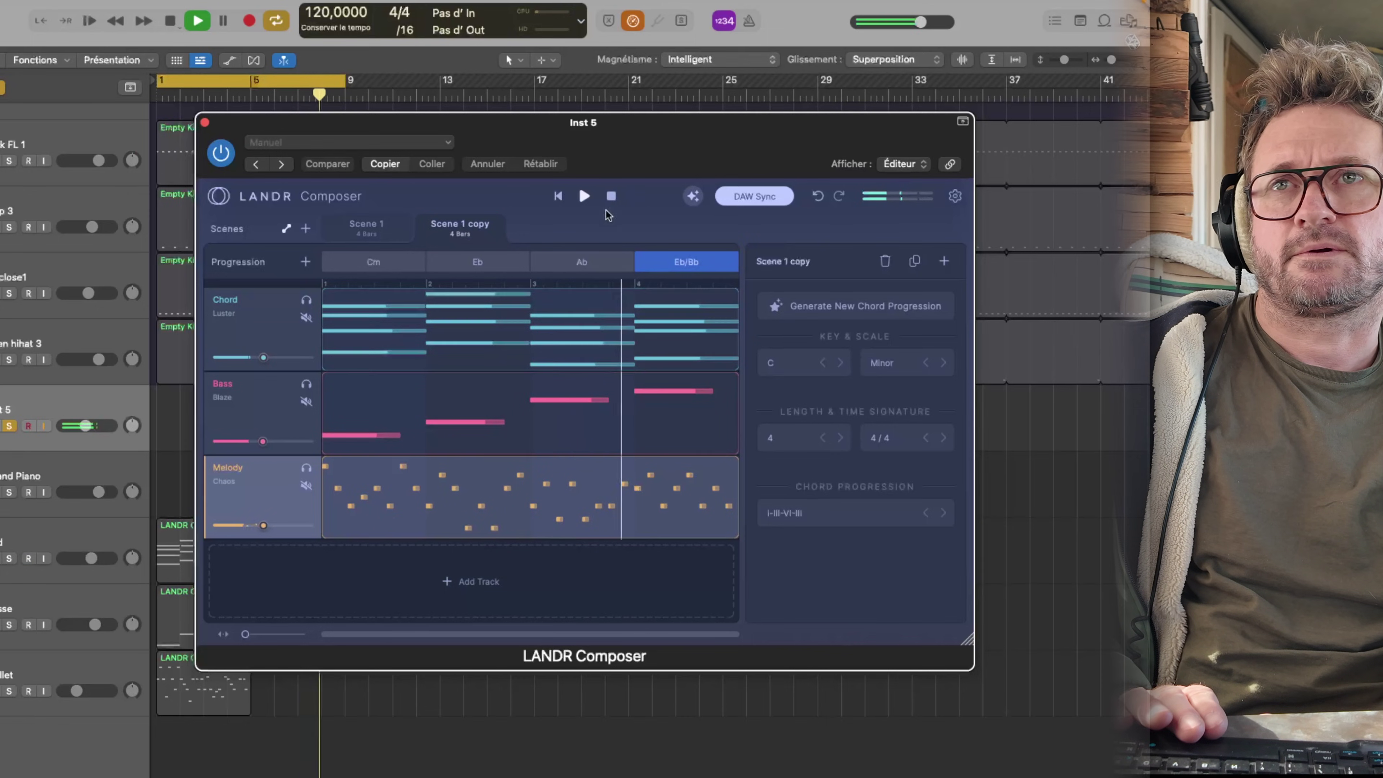
{"action": "left_click_drag", "start_coordinate": [621, 129], "coordinate": [862, 127]}
{"action": "key", "text": "space"}
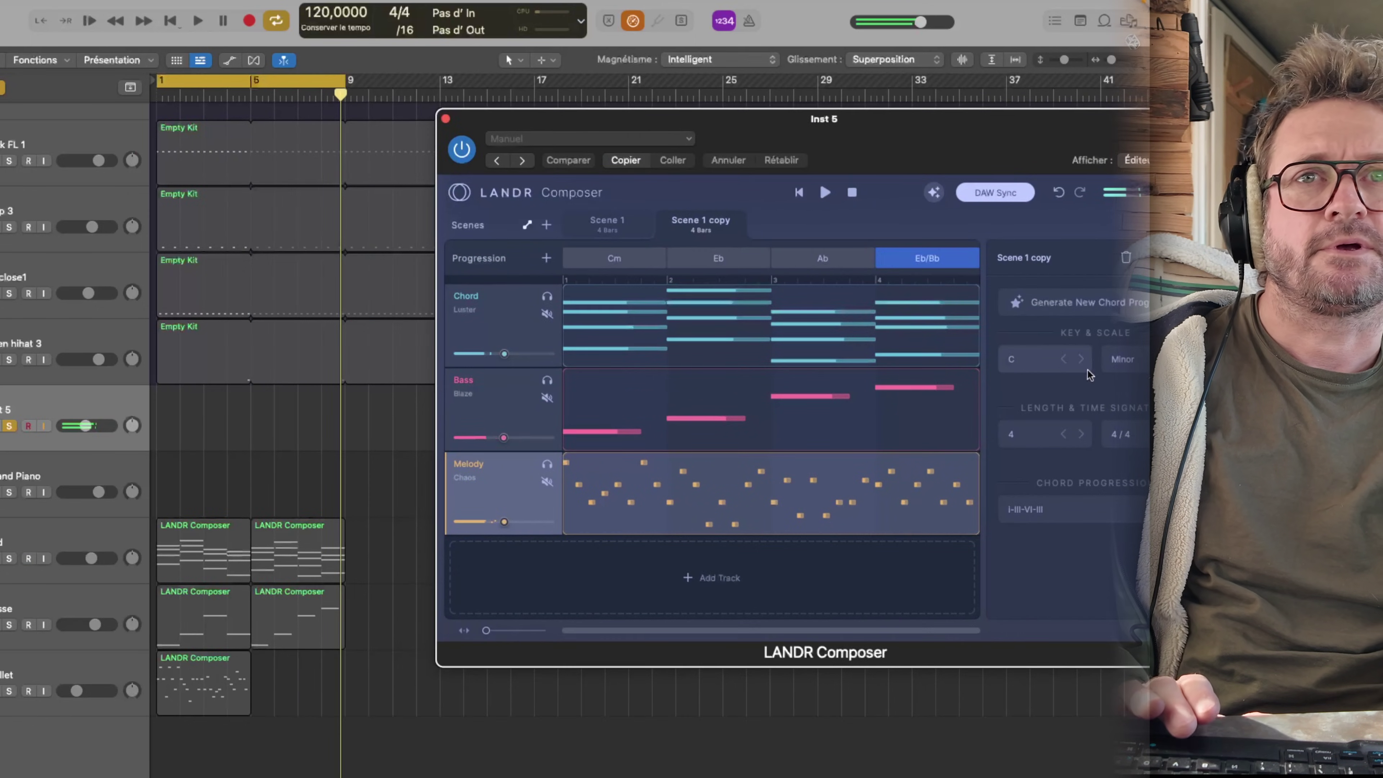
Step: Bring the new Scene 1 copy melody as MIDI to bar 5 of the Mallet track and play the arrangement with Inst 5 unsoloed
{"action": "left_click_drag", "start_coordinate": [958, 522], "coordinate": [301, 672]}
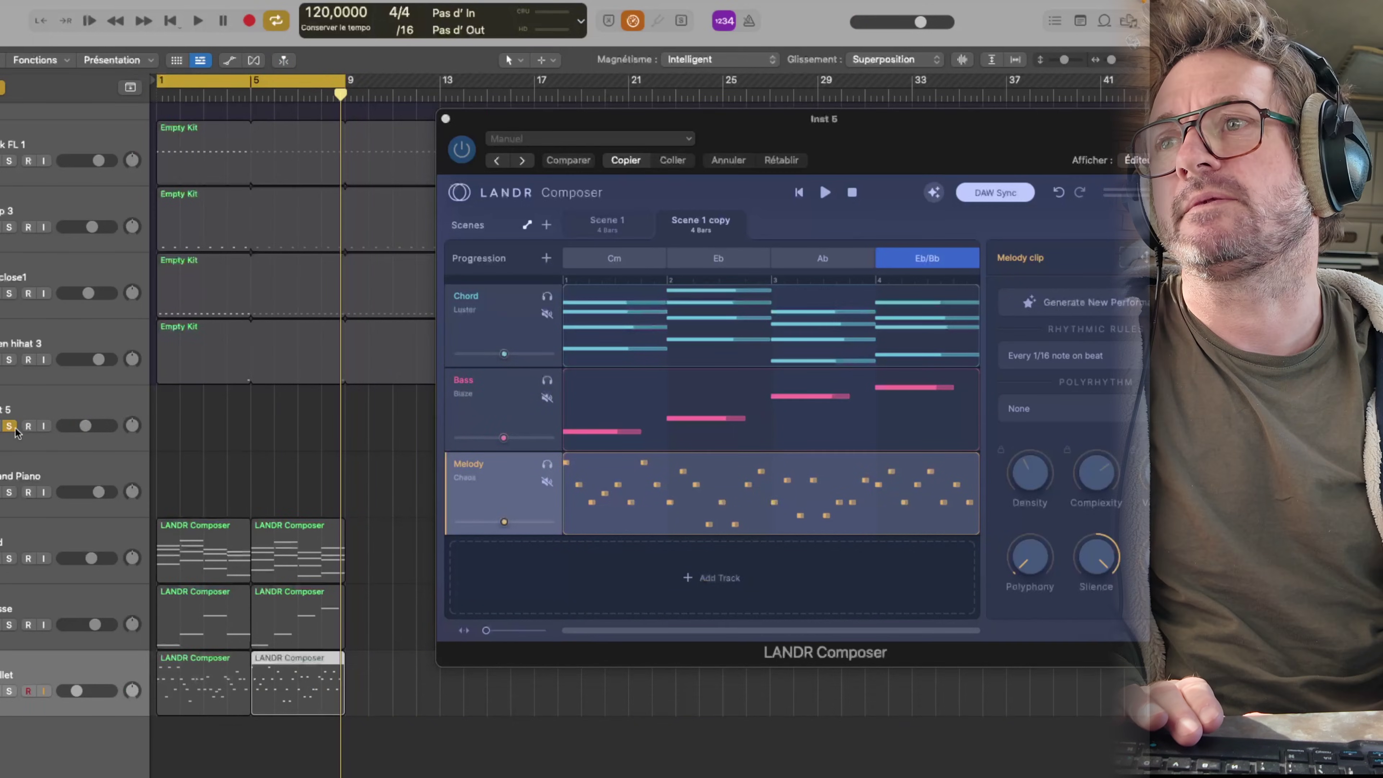
{"action": "left_click", "coordinate": [10, 426]}
{"action": "key", "text": "space"}
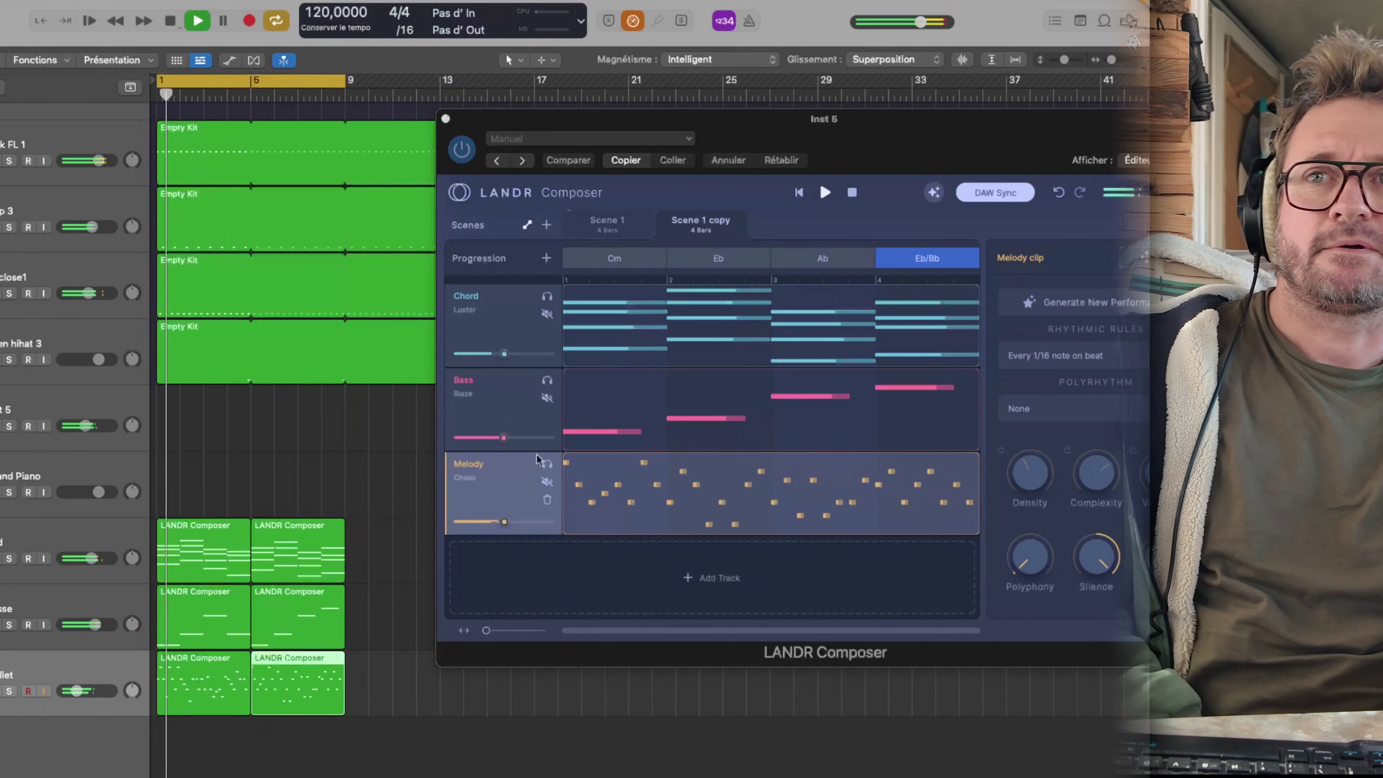
Step: Set the Mallet track's volume to about -16.4 dB while the arrangement plays, and stop playback
{"action": "left_click_drag", "start_coordinate": [760, 123], "coordinate": [554, 127]}
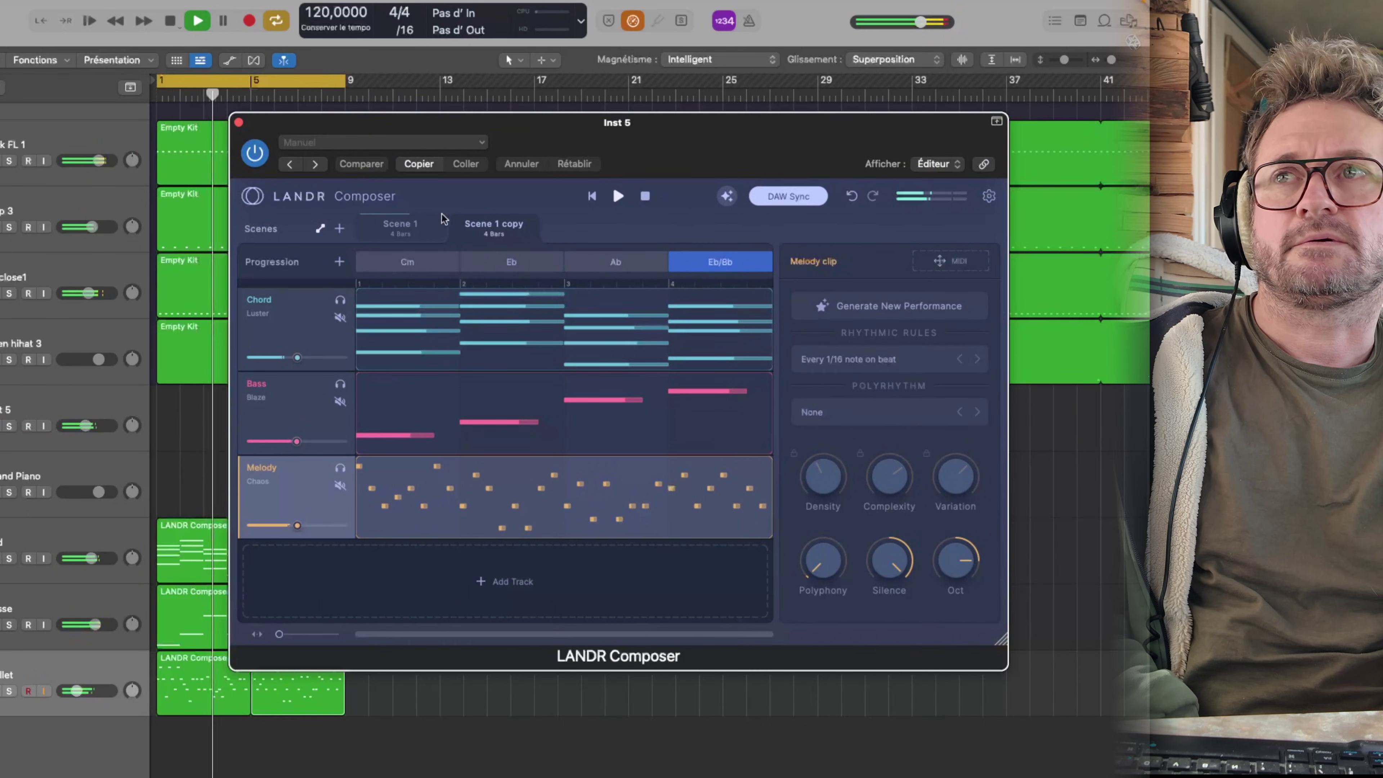
{"action": "left_click_drag", "start_coordinate": [319, 127], "coordinate": [651, 163]}
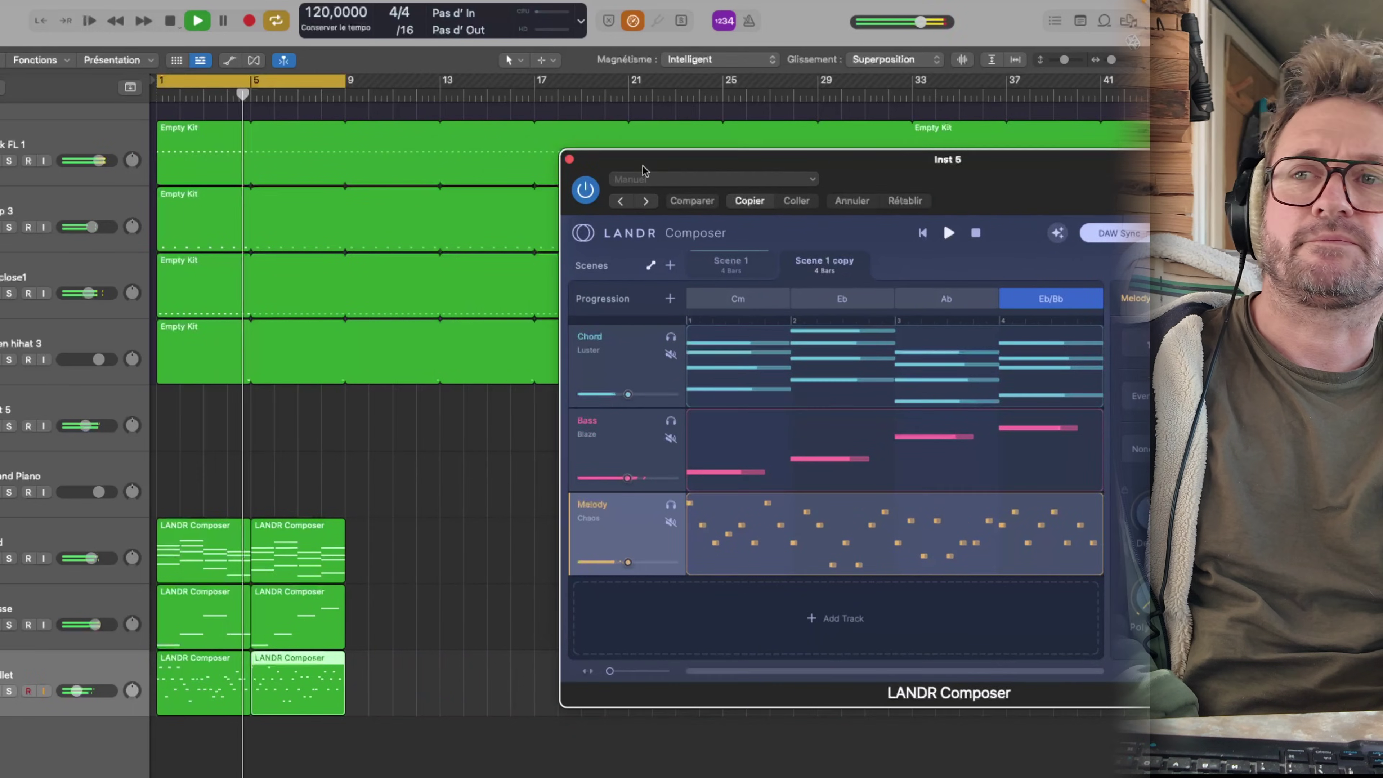
{"action": "left_click", "coordinate": [77, 690]}
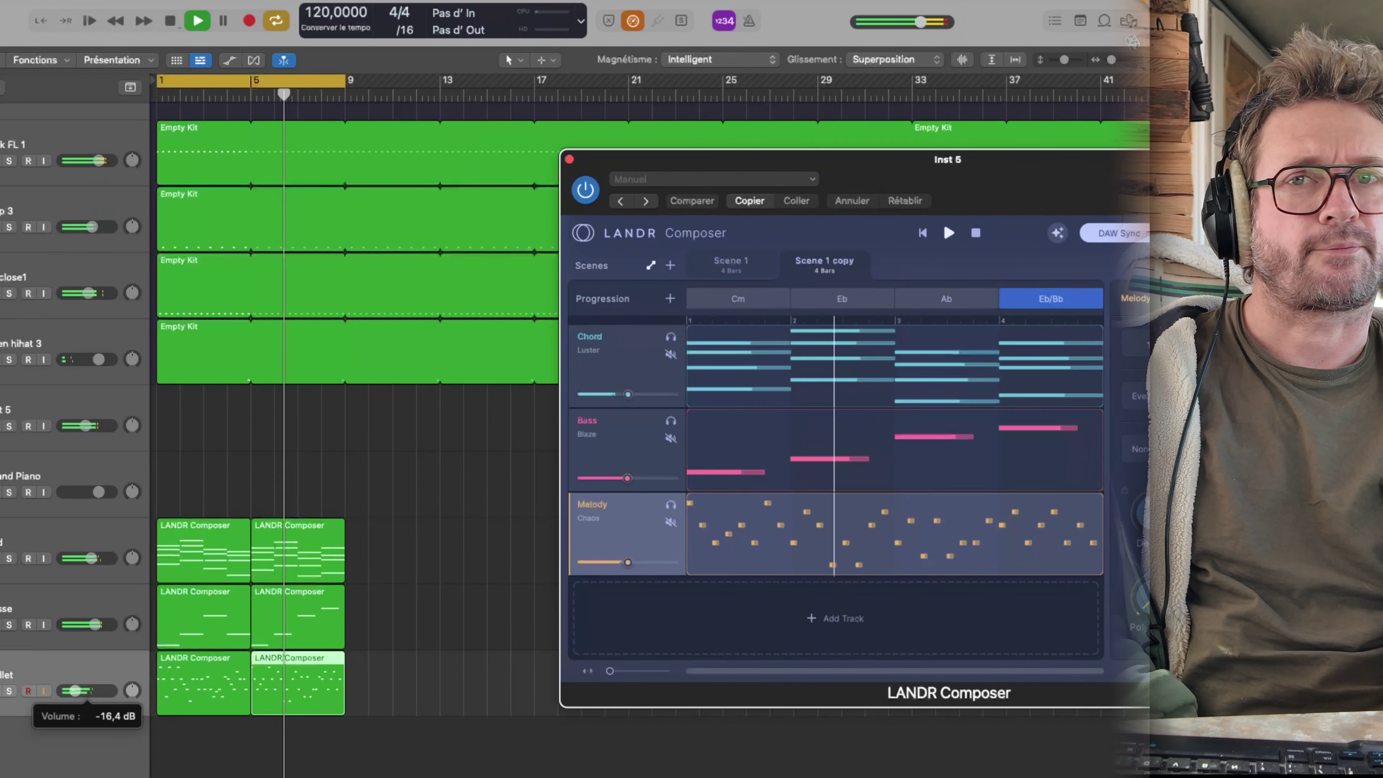
{"action": "left_click_drag", "start_coordinate": [901, 157], "coordinate": [657, 117]}
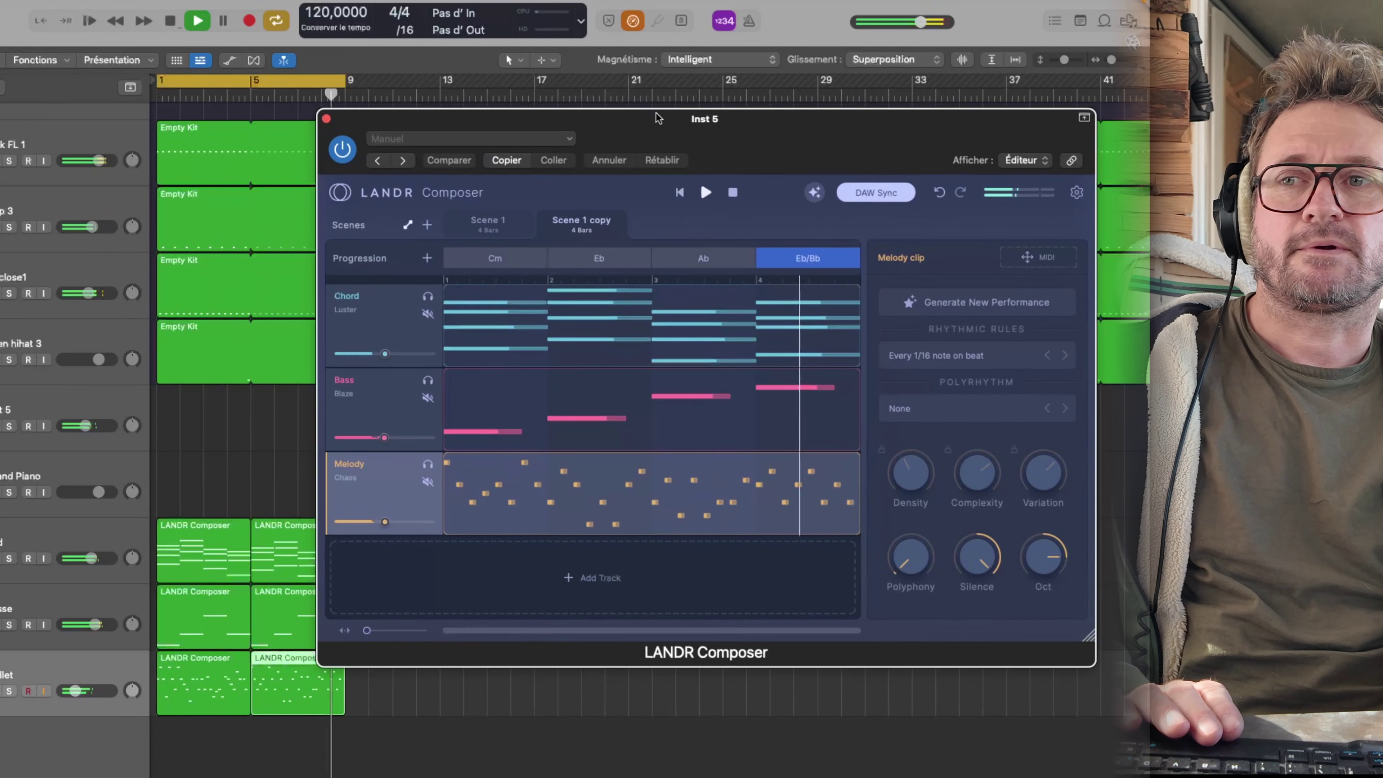
{"action": "key", "text": "space"}
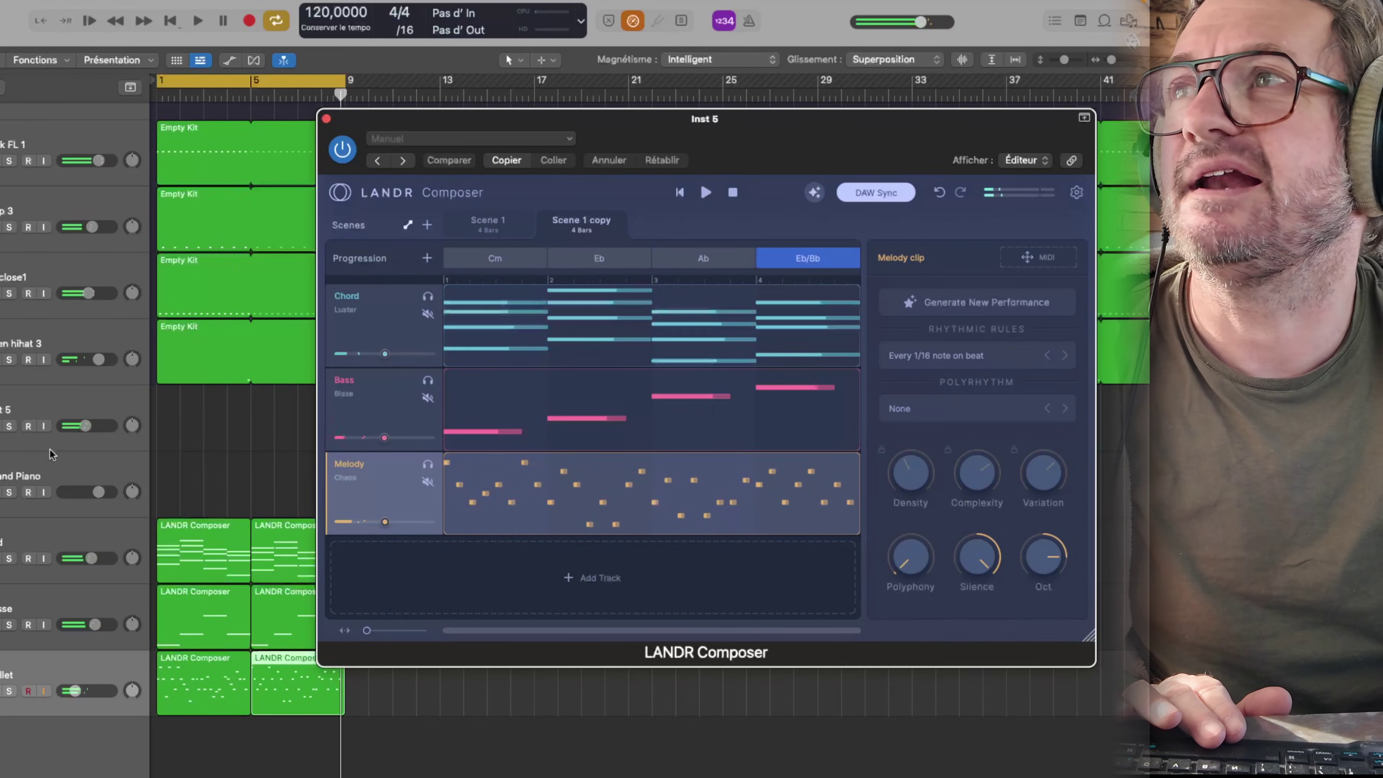
Step: Check the Raum reverb on the Mallet channel in the mixer during playback, then close both and stop
{"action": "left_click", "coordinate": [282, 338]}
{"action": "key", "text": "x"}
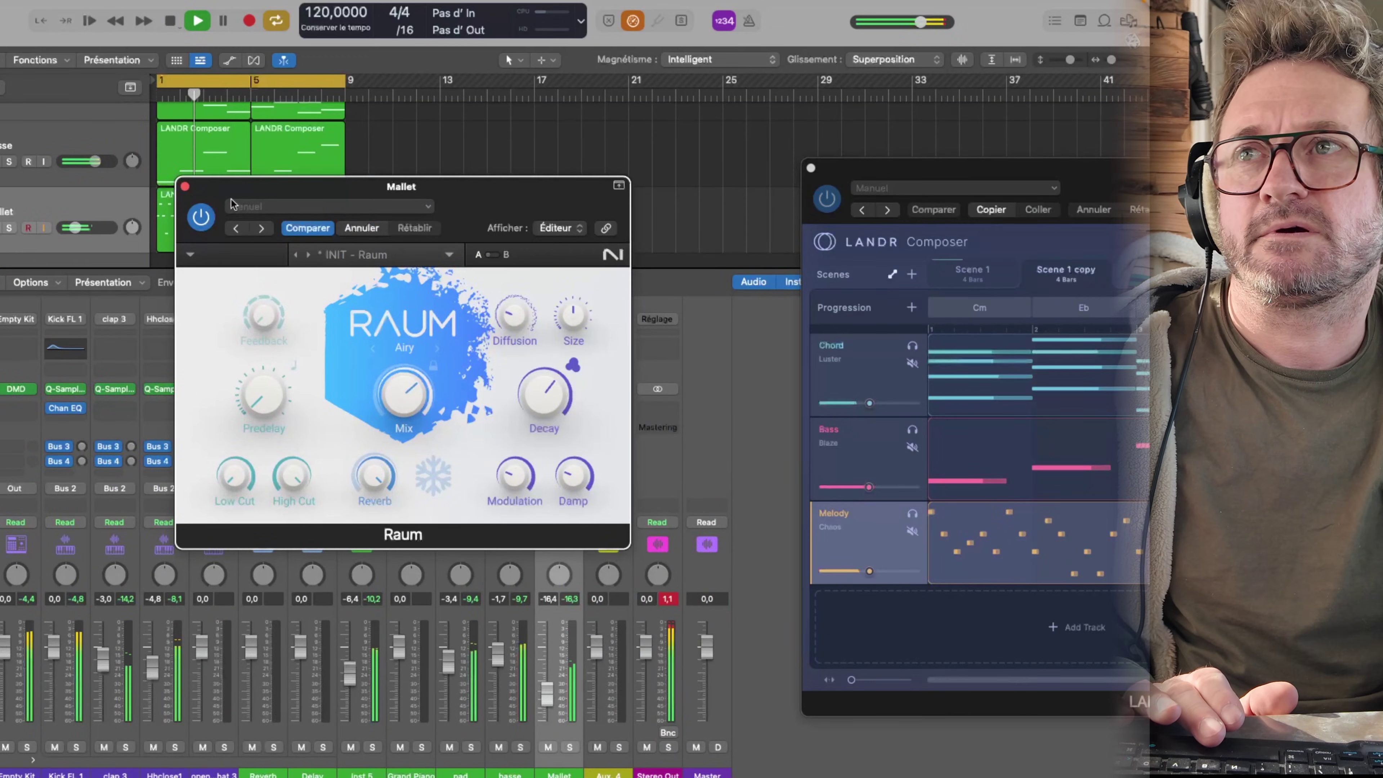
{"action": "left_click", "coordinate": [184, 187]}
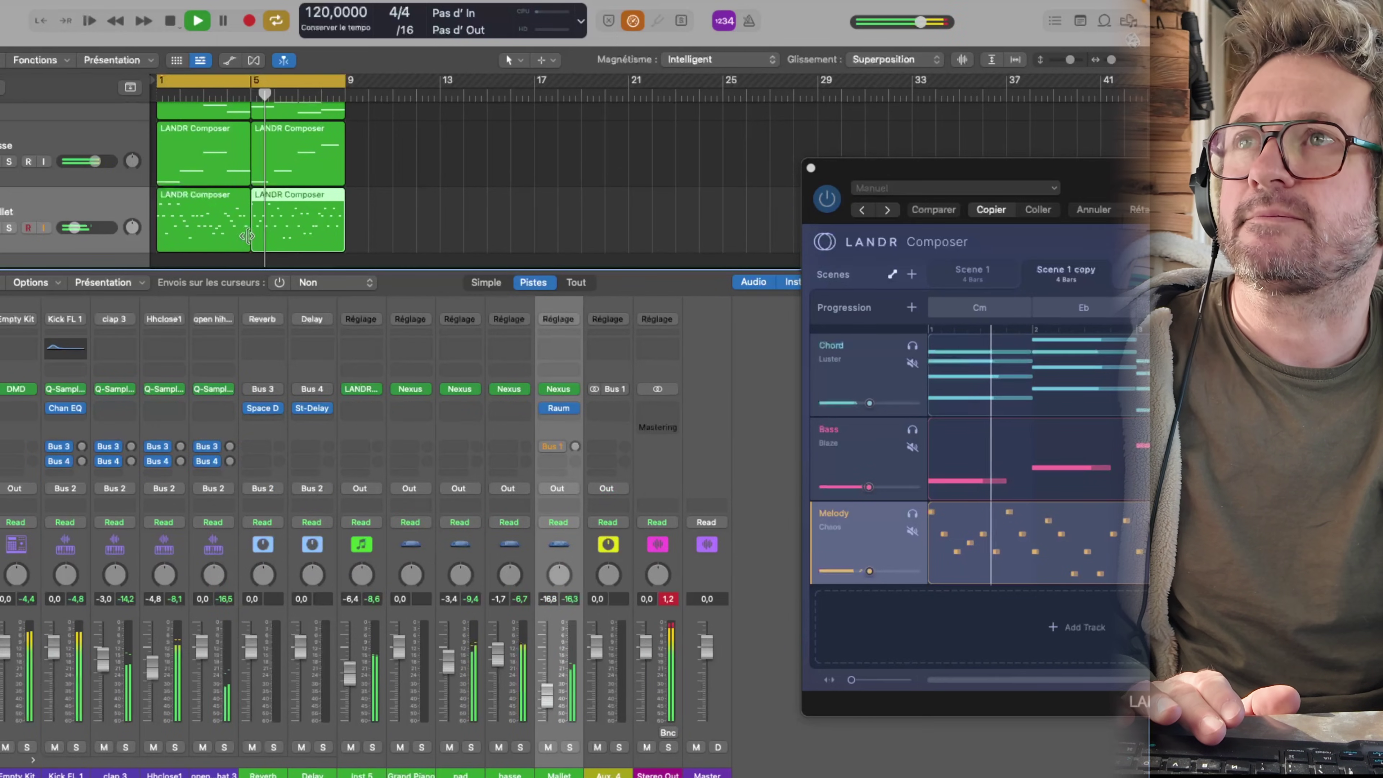
{"action": "key", "text": "x"}
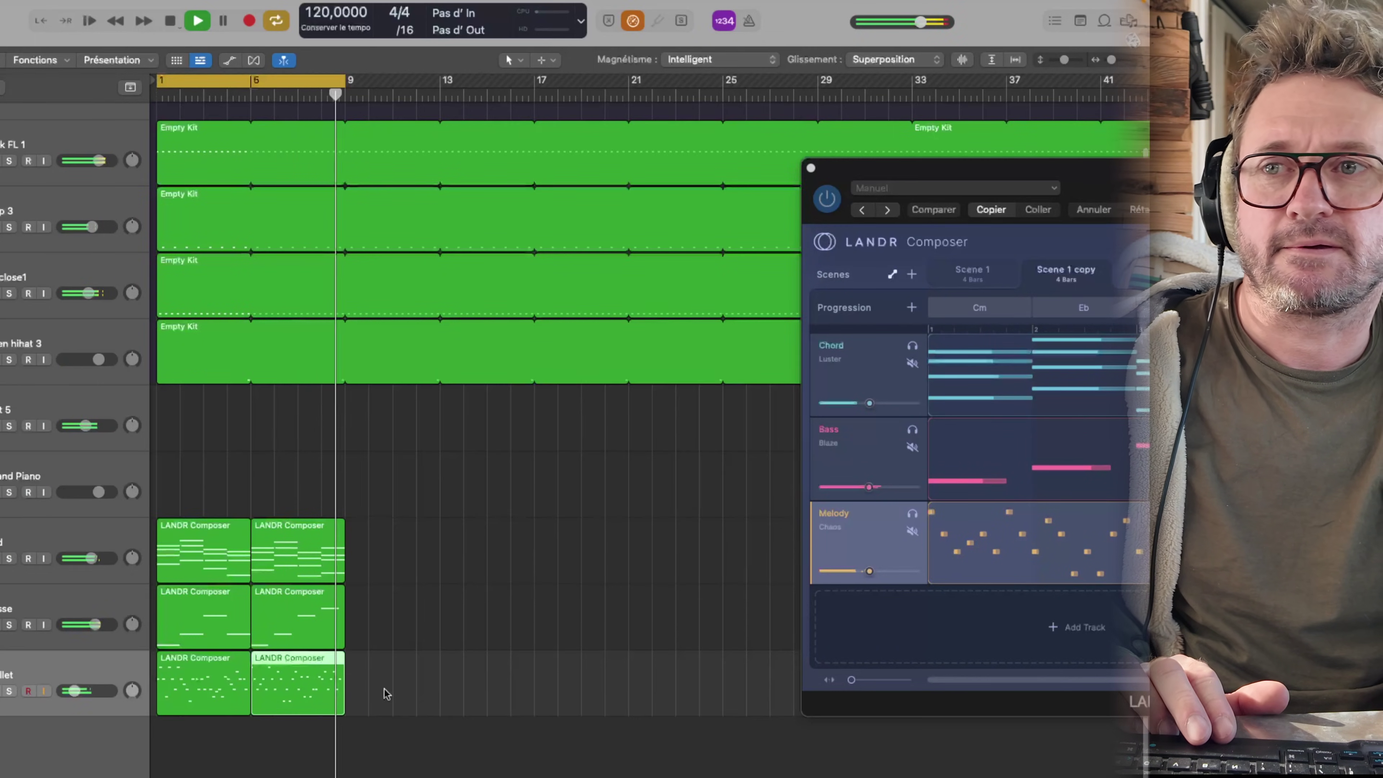
{"action": "key", "text": "space"}
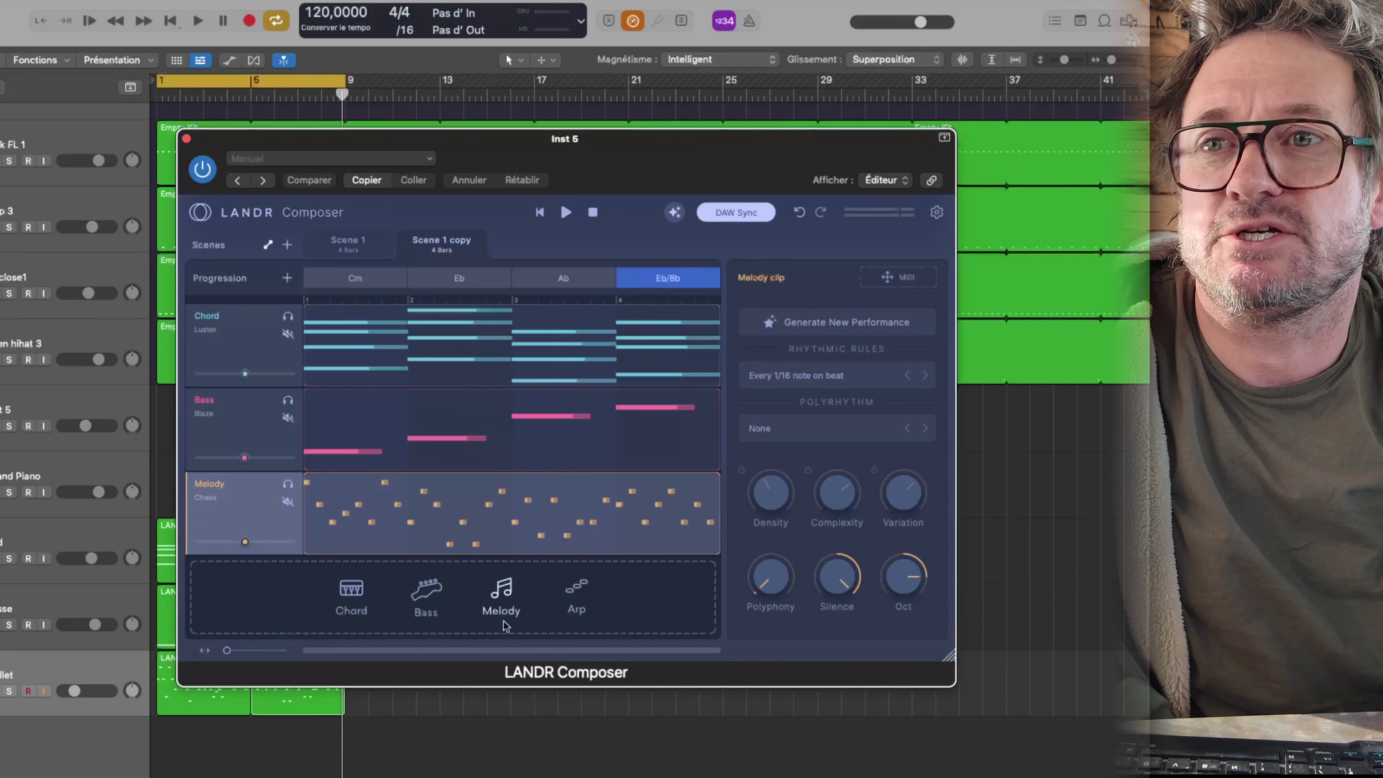
Step: Add an Arp track in LANDR Composer, solo the Inst 5 track and start playback
{"action": "left_click", "coordinate": [579, 600]}
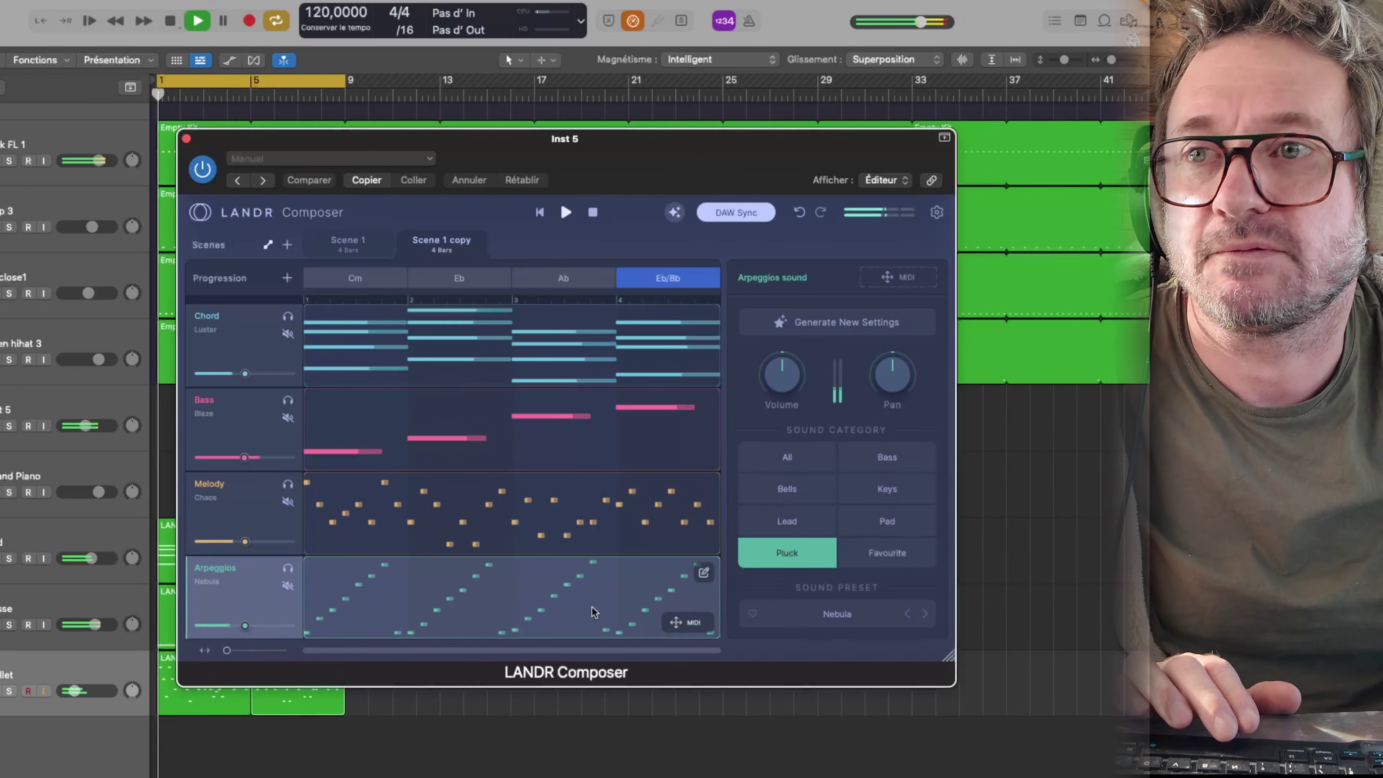
{"action": "key", "text": "space"}
{"action": "left_click", "coordinate": [7, 426]}
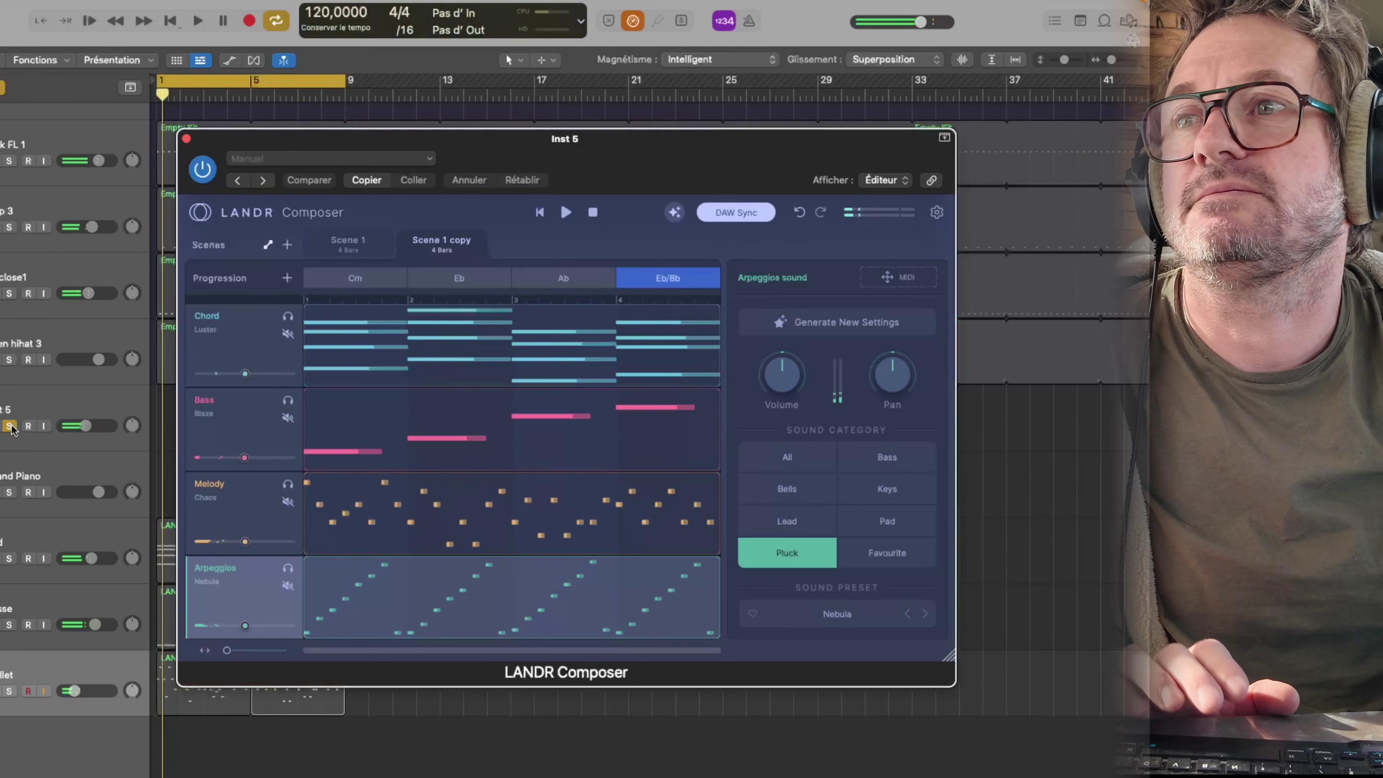
{"action": "key", "text": "space"}
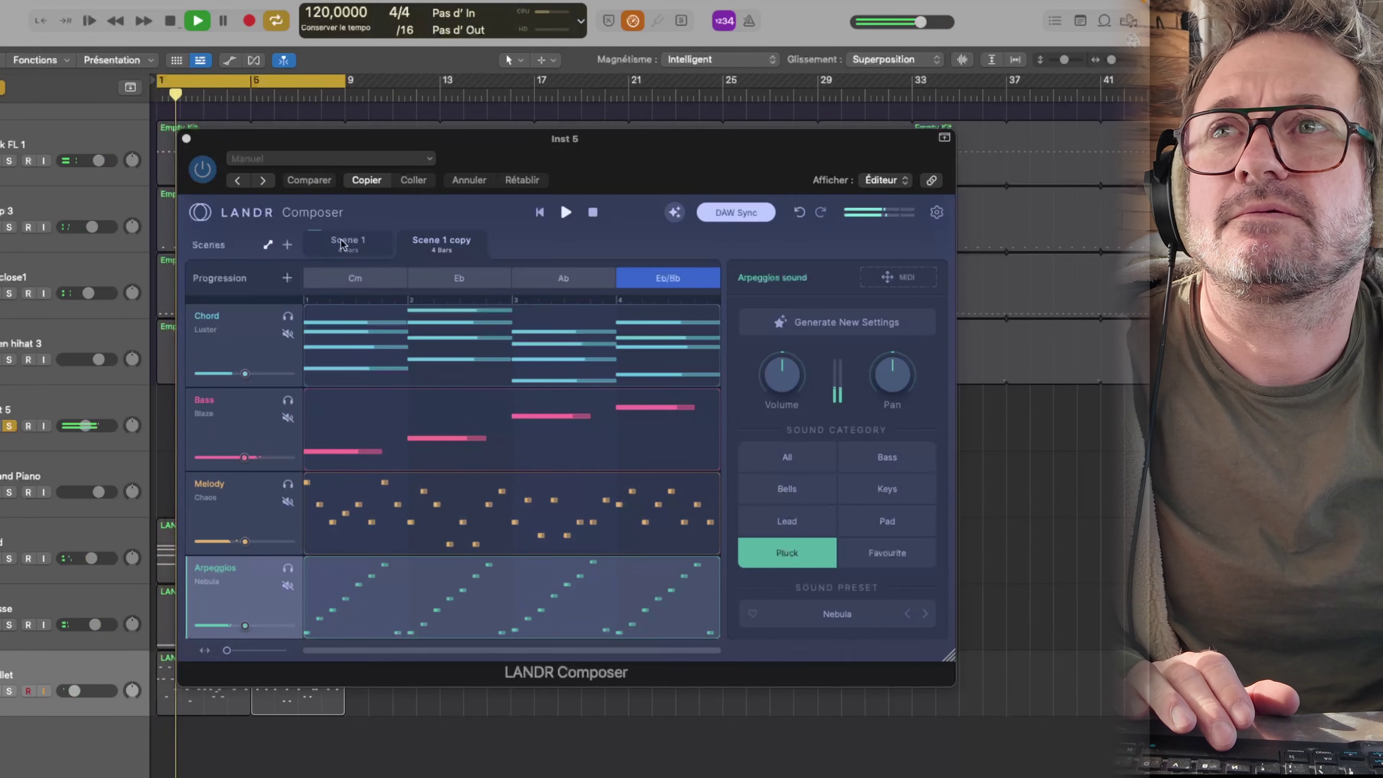
Step: Raise the Arpeggios track's volume in Scene 1 and bring up its sound settings
{"action": "left_click", "coordinate": [348, 242]}
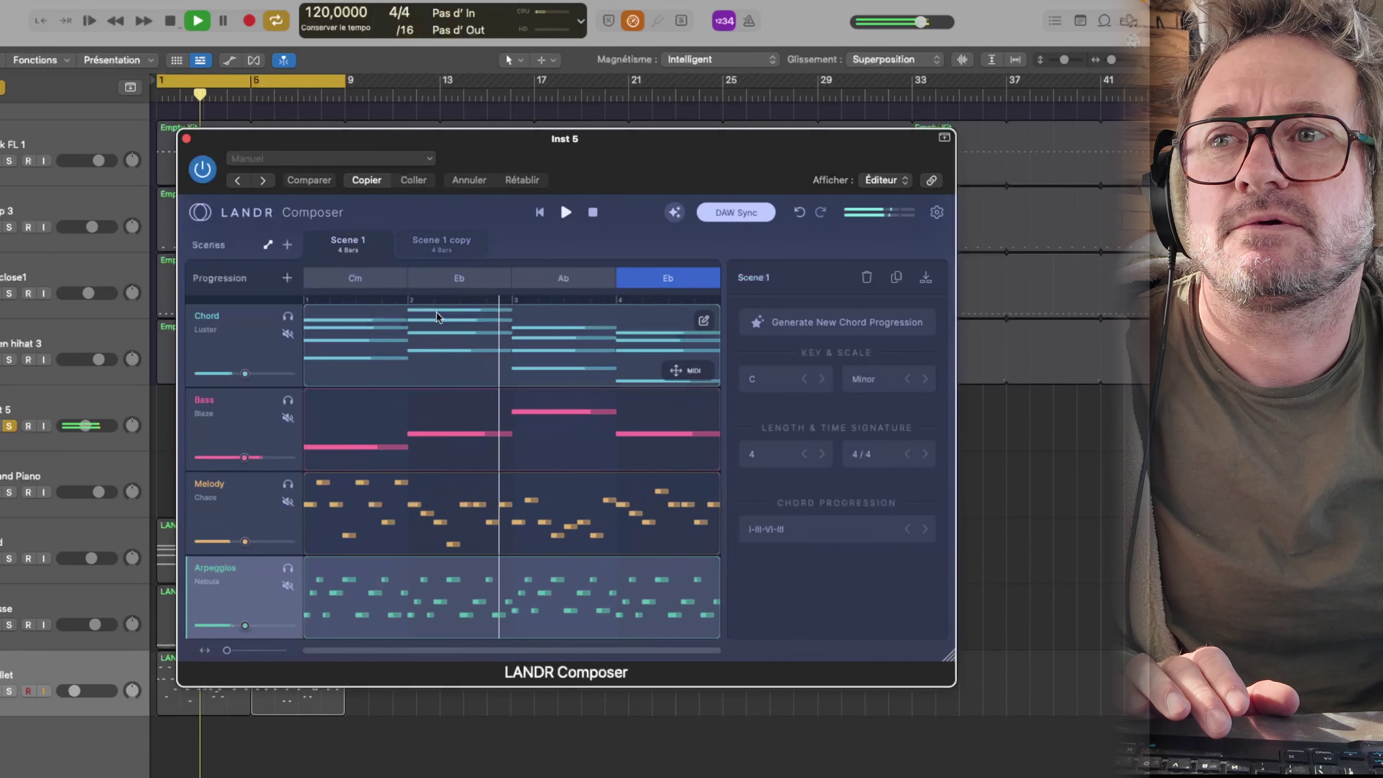
{"action": "left_click_drag", "start_coordinate": [248, 627], "coordinate": [271, 626]}
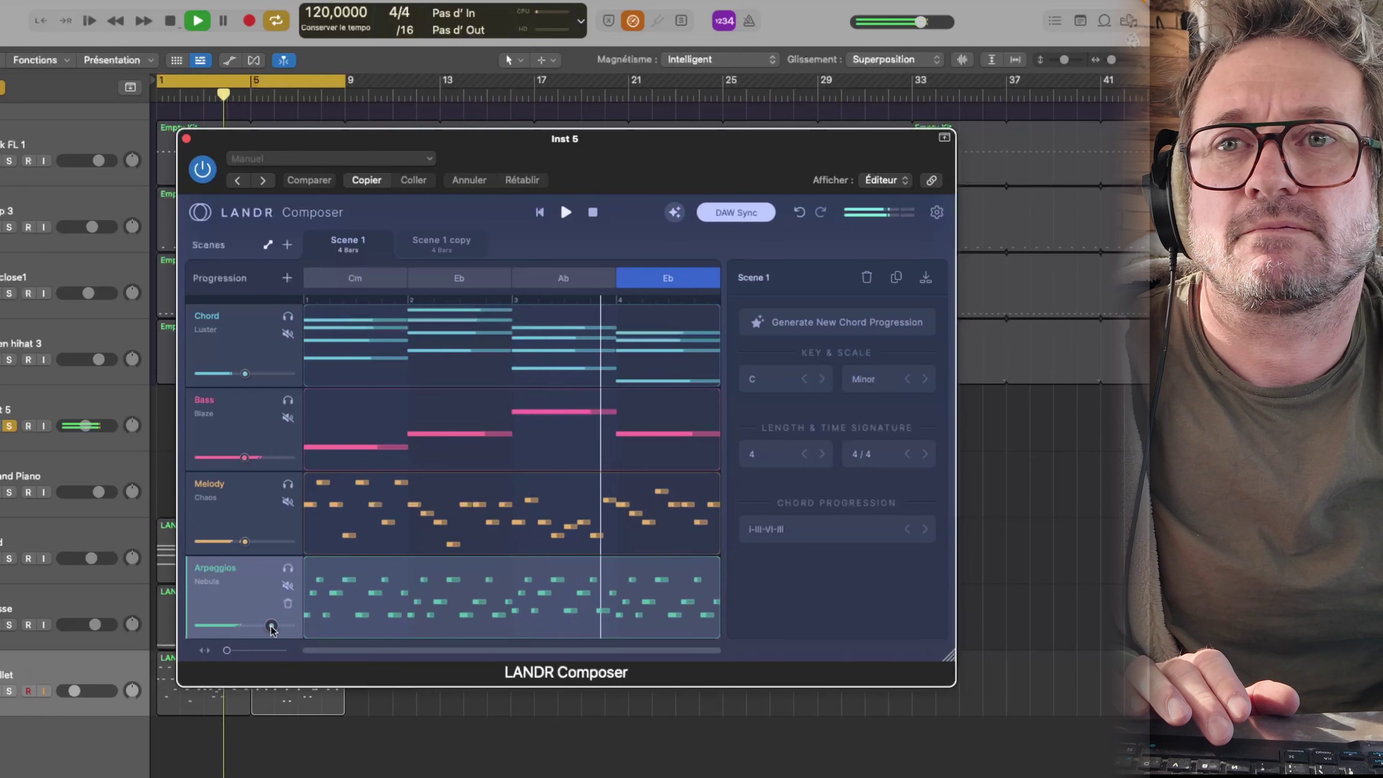
{"action": "left_click", "coordinate": [219, 576]}
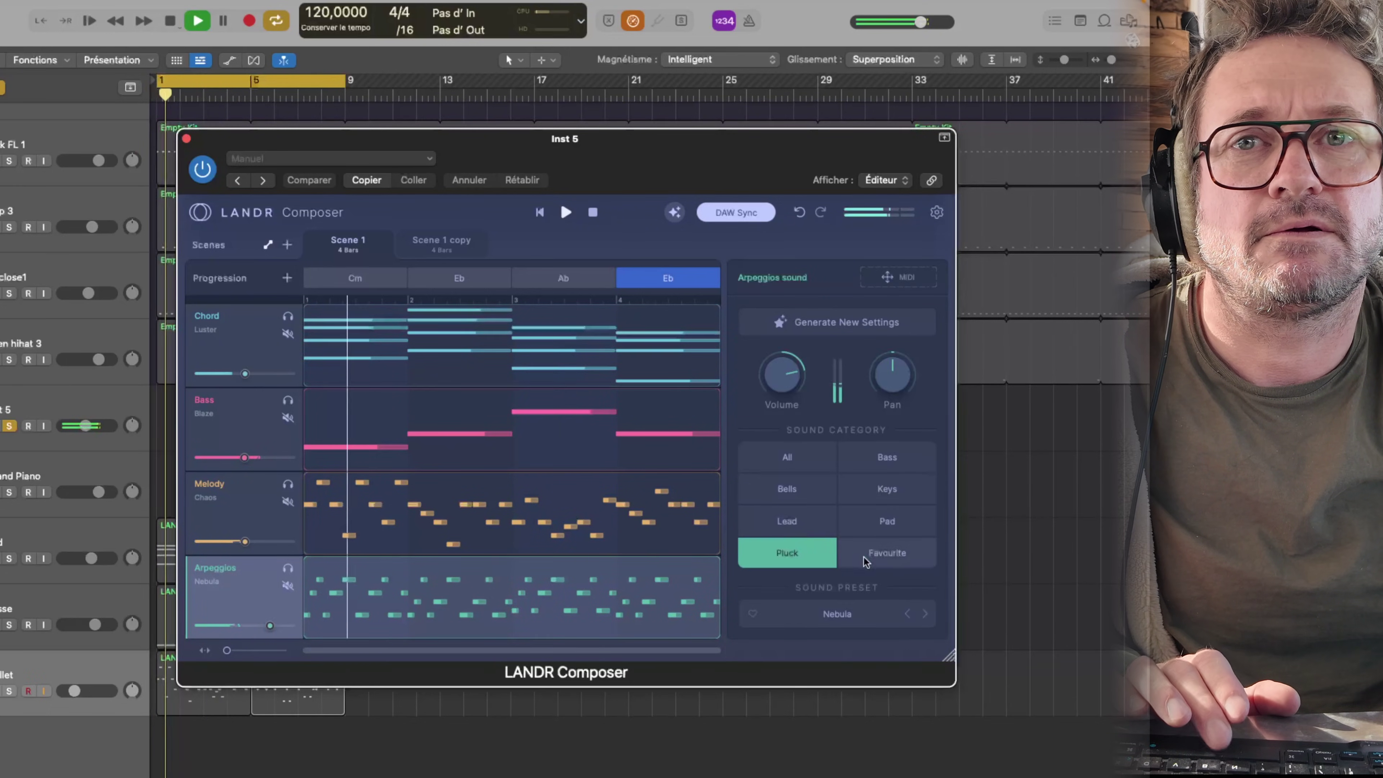
Step: Audition the arpeggio in the Keys, All, Bass, Pad, Lead and Pluck categories, settle on the Bells preset Quartz and stop playback
{"action": "left_click", "coordinate": [887, 491]}
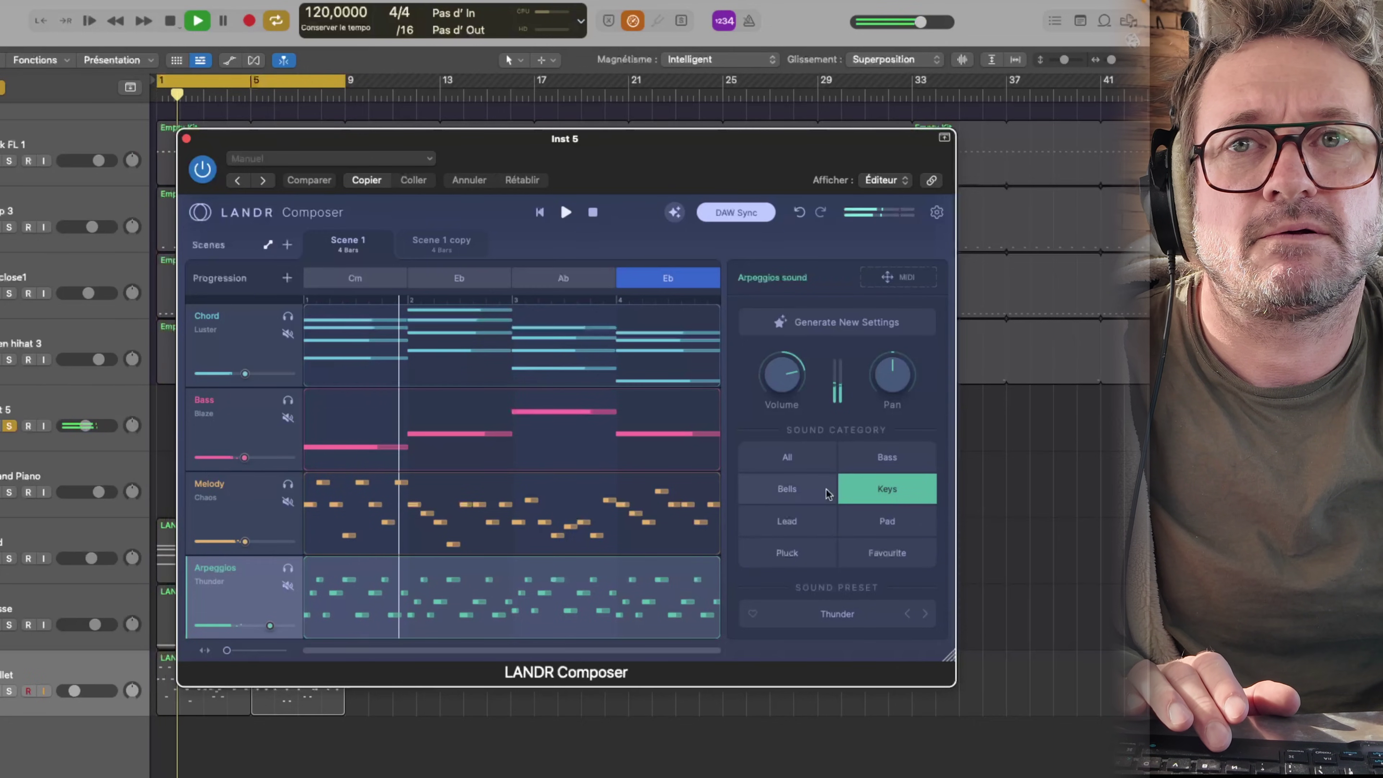
{"action": "left_click", "coordinate": [801, 485]}
{"action": "left_click", "coordinate": [795, 457]}
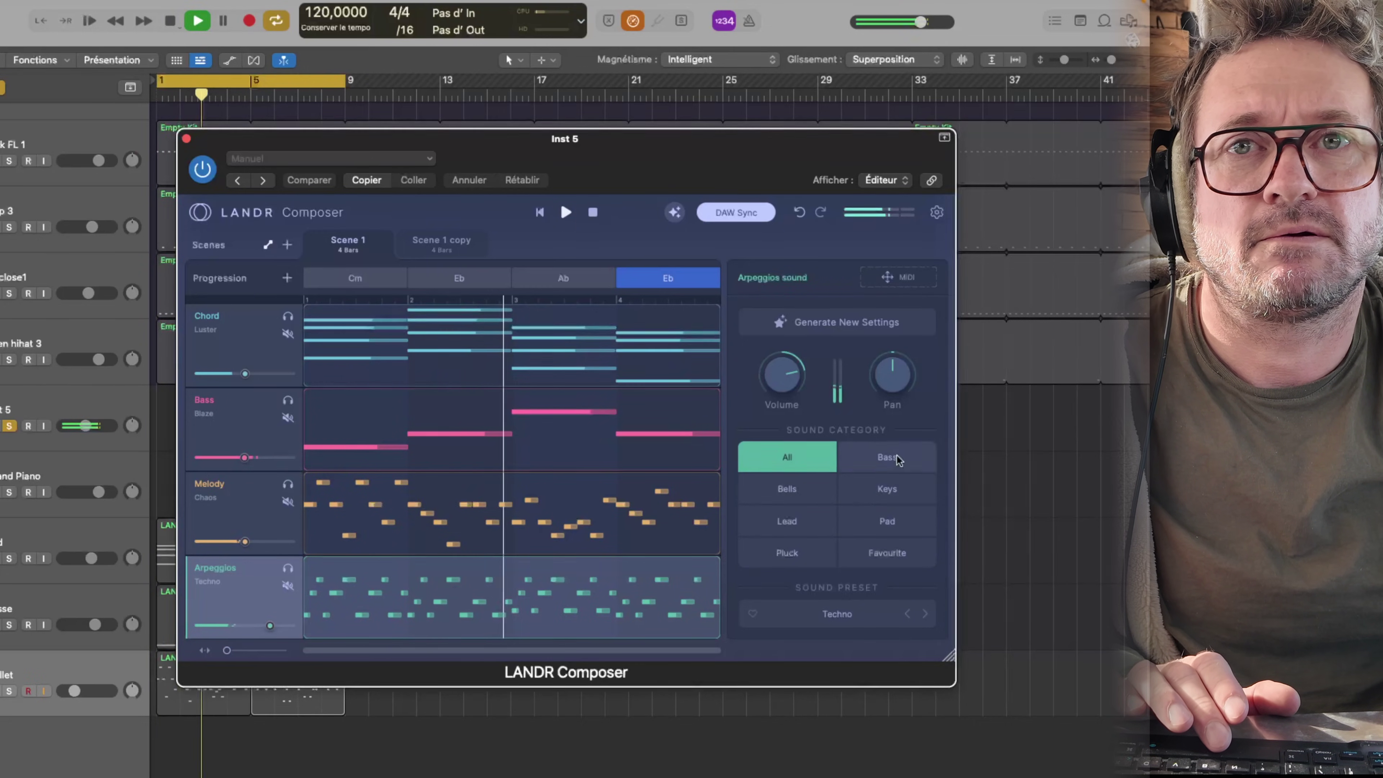
{"action": "left_click", "coordinate": [888, 459]}
{"action": "left_click", "coordinate": [887, 520]}
{"action": "left_click", "coordinate": [805, 530]}
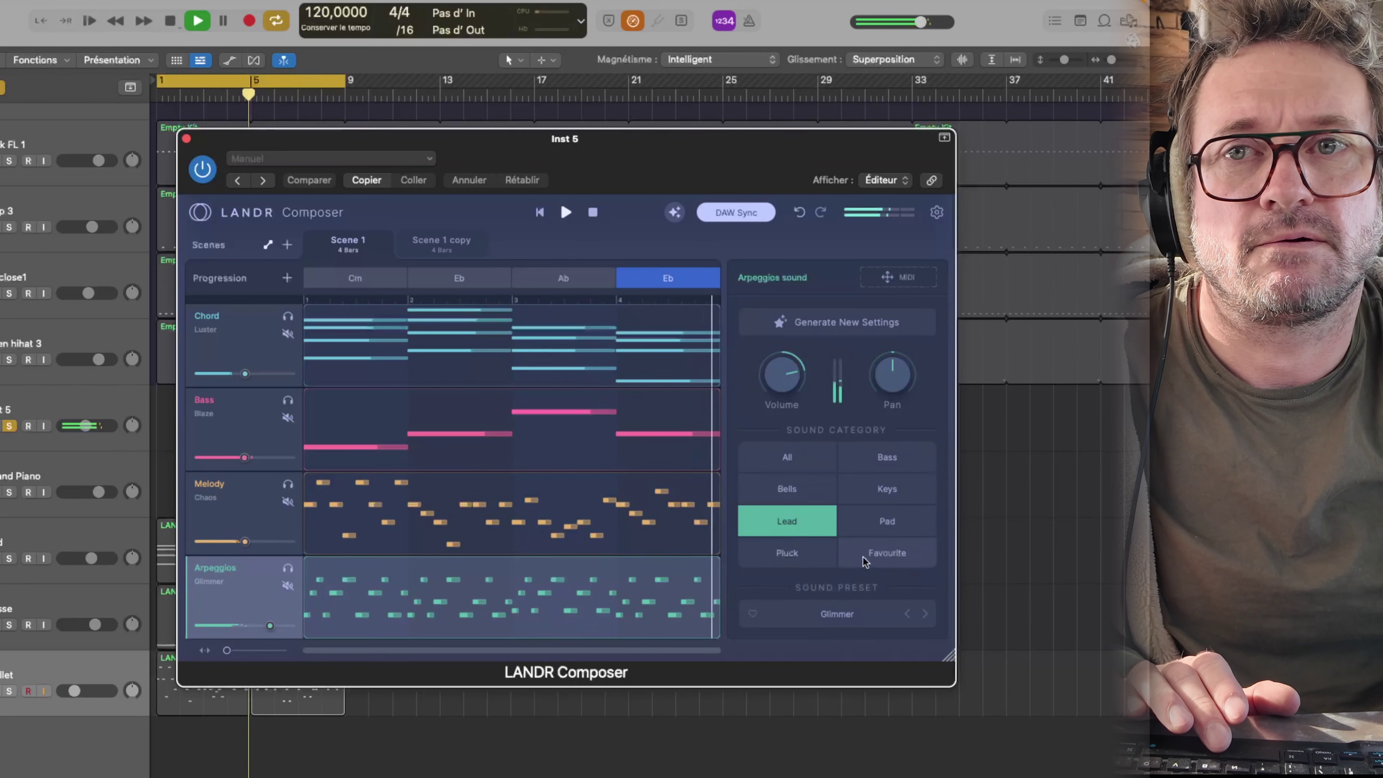
{"action": "left_click", "coordinate": [878, 492]}
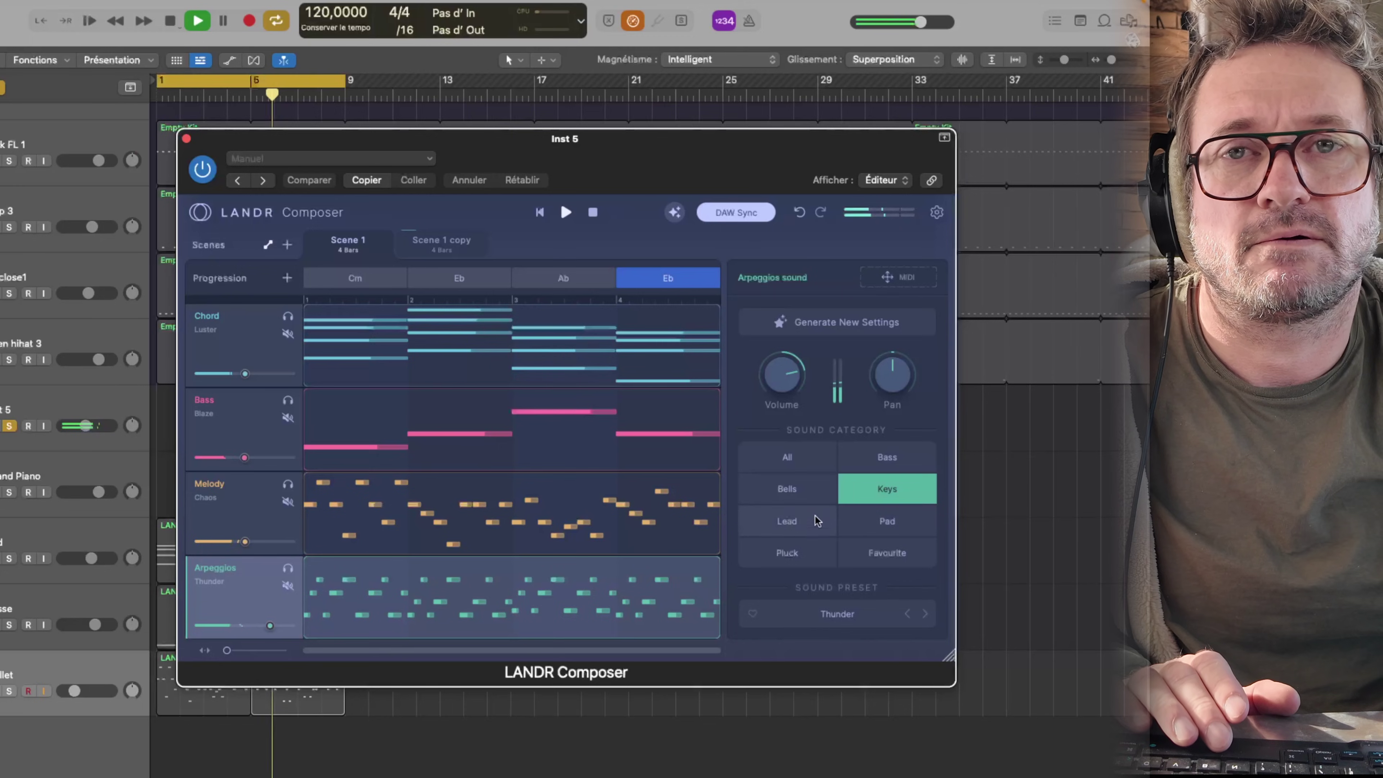
{"action": "left_click", "coordinate": [795, 557]}
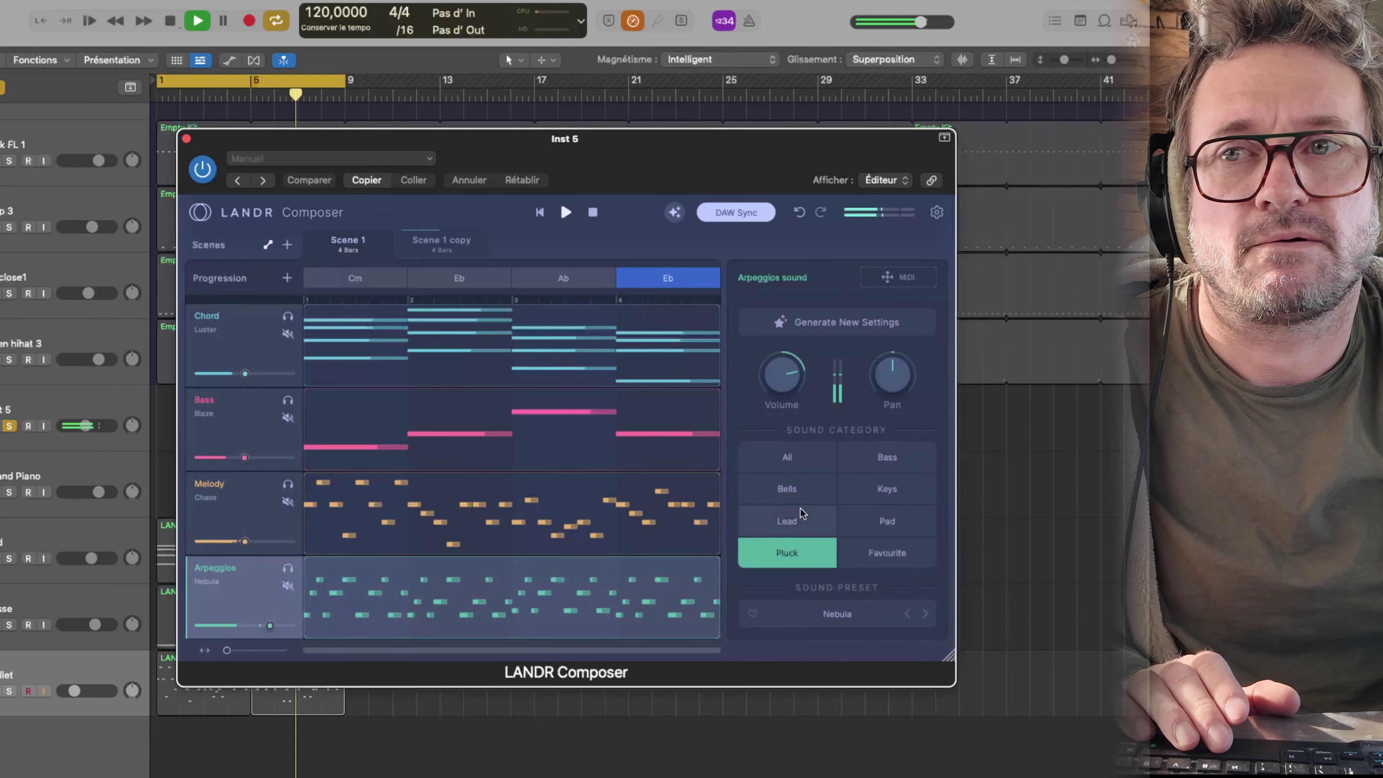
{"action": "left_click", "coordinate": [803, 492]}
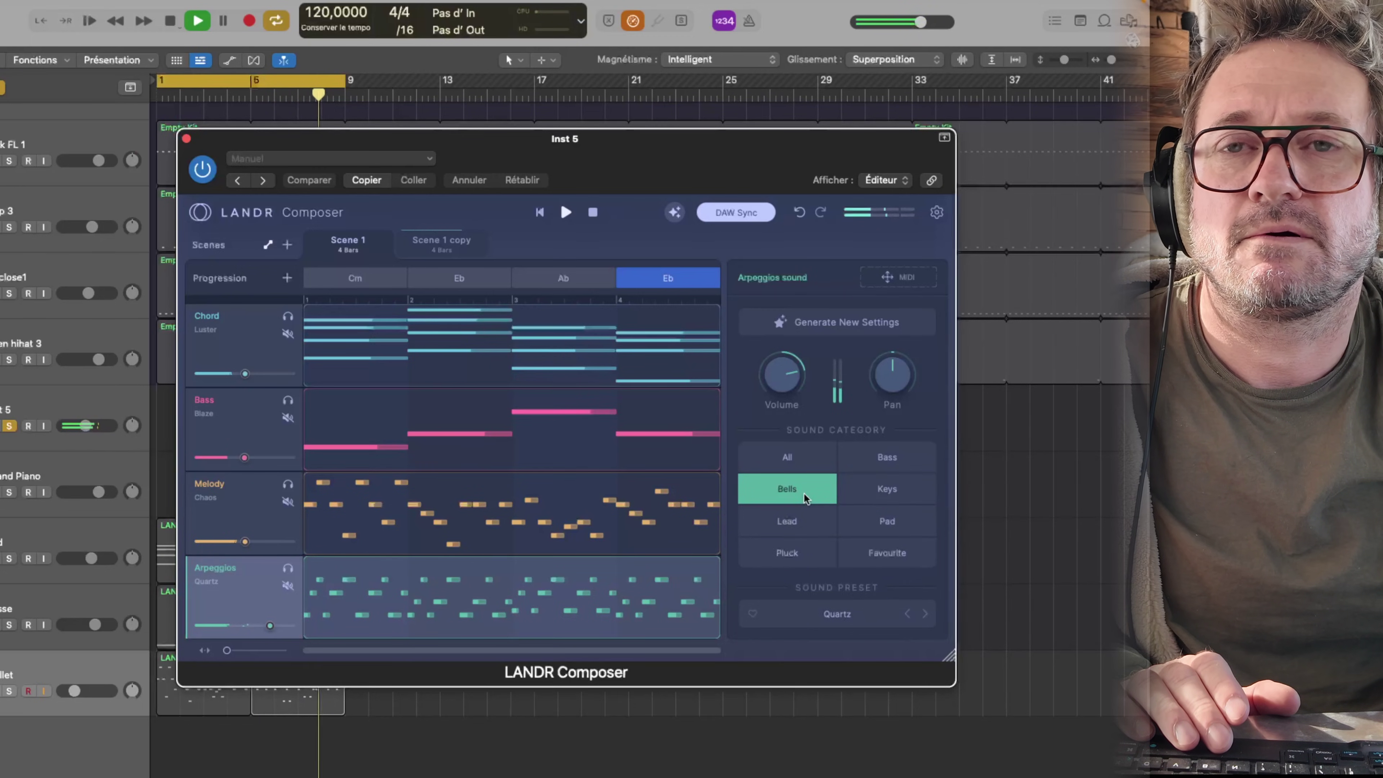
{"action": "key", "text": "space"}
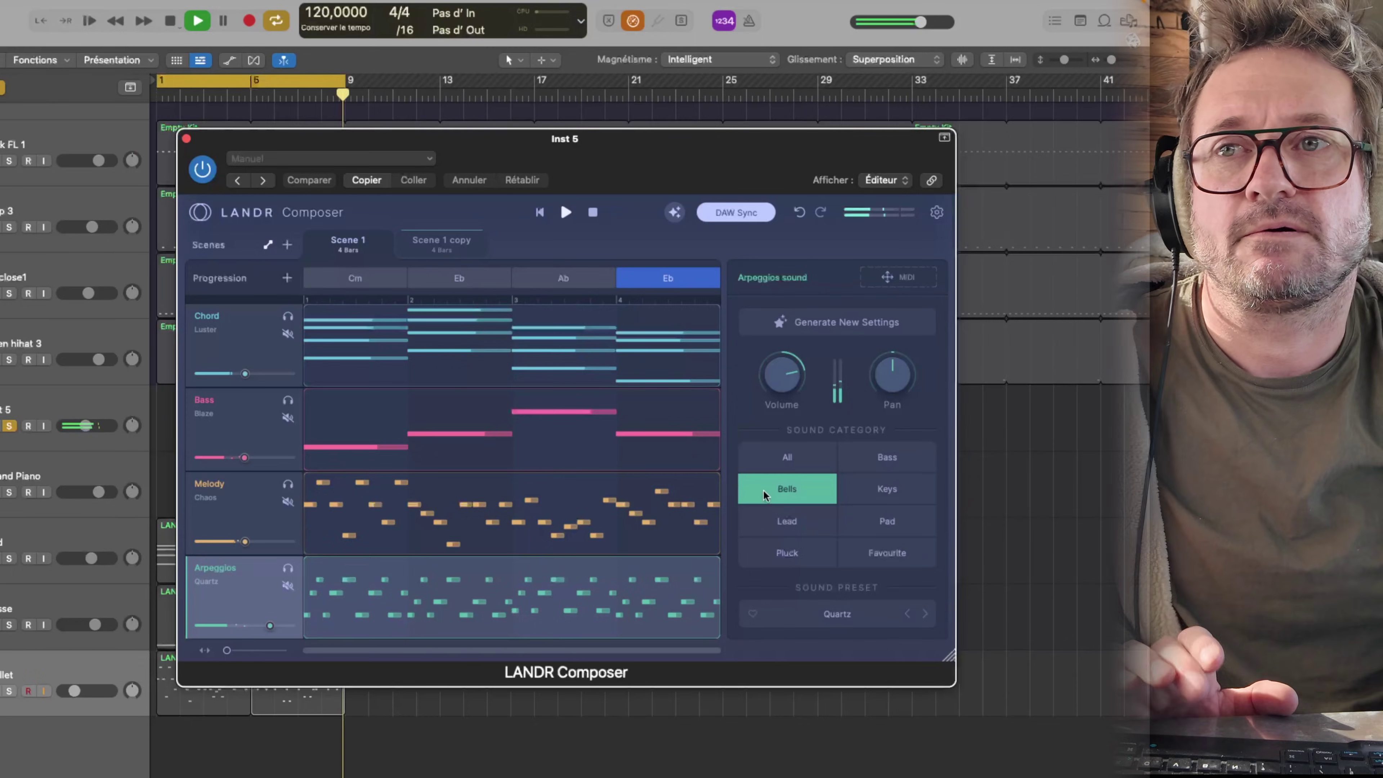
Step: Open Scene 1's Arpeggios clip for editing and generate new performances for it during playback
{"action": "mouse_move", "coordinate": [704, 638]}
{"action": "left_click", "coordinate": [703, 573]}
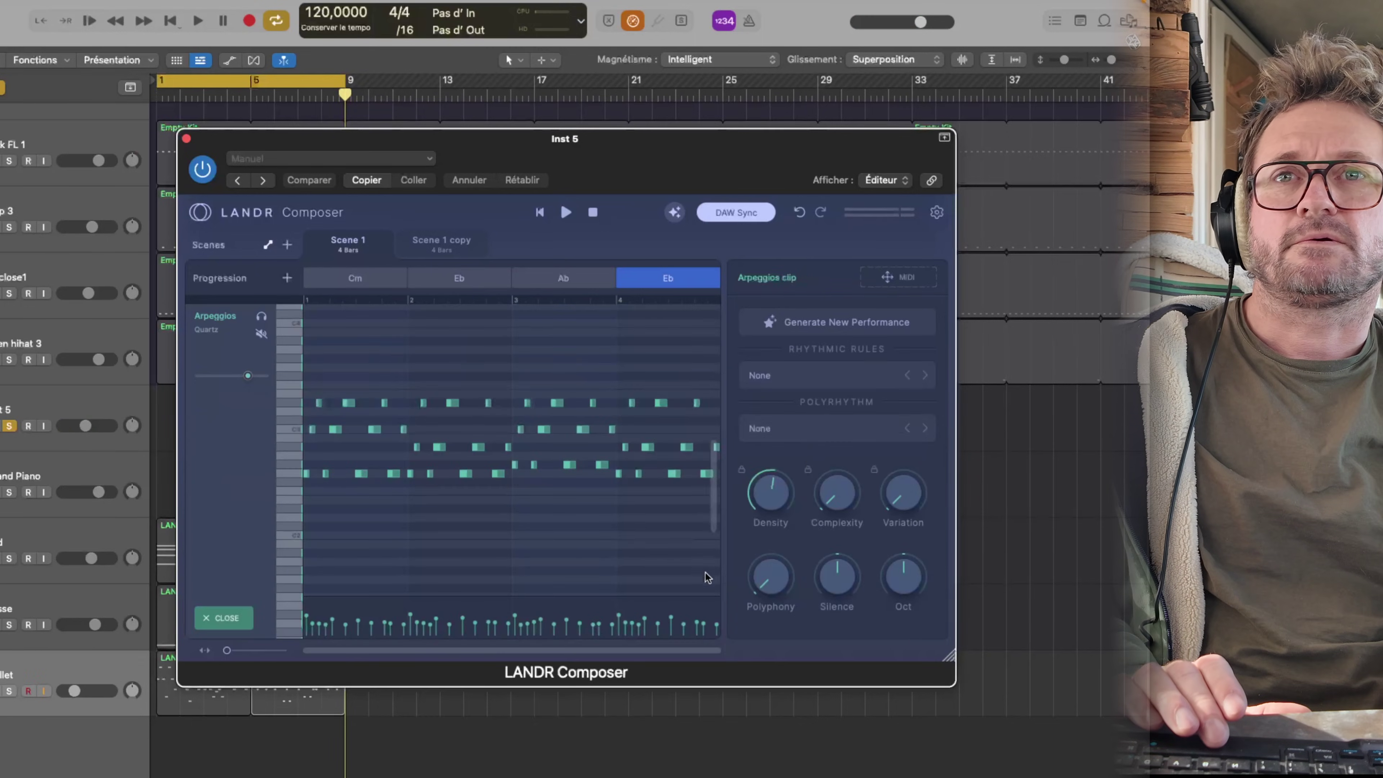
{"action": "left_click", "coordinate": [838, 321]}
{"action": "key", "text": "space"}
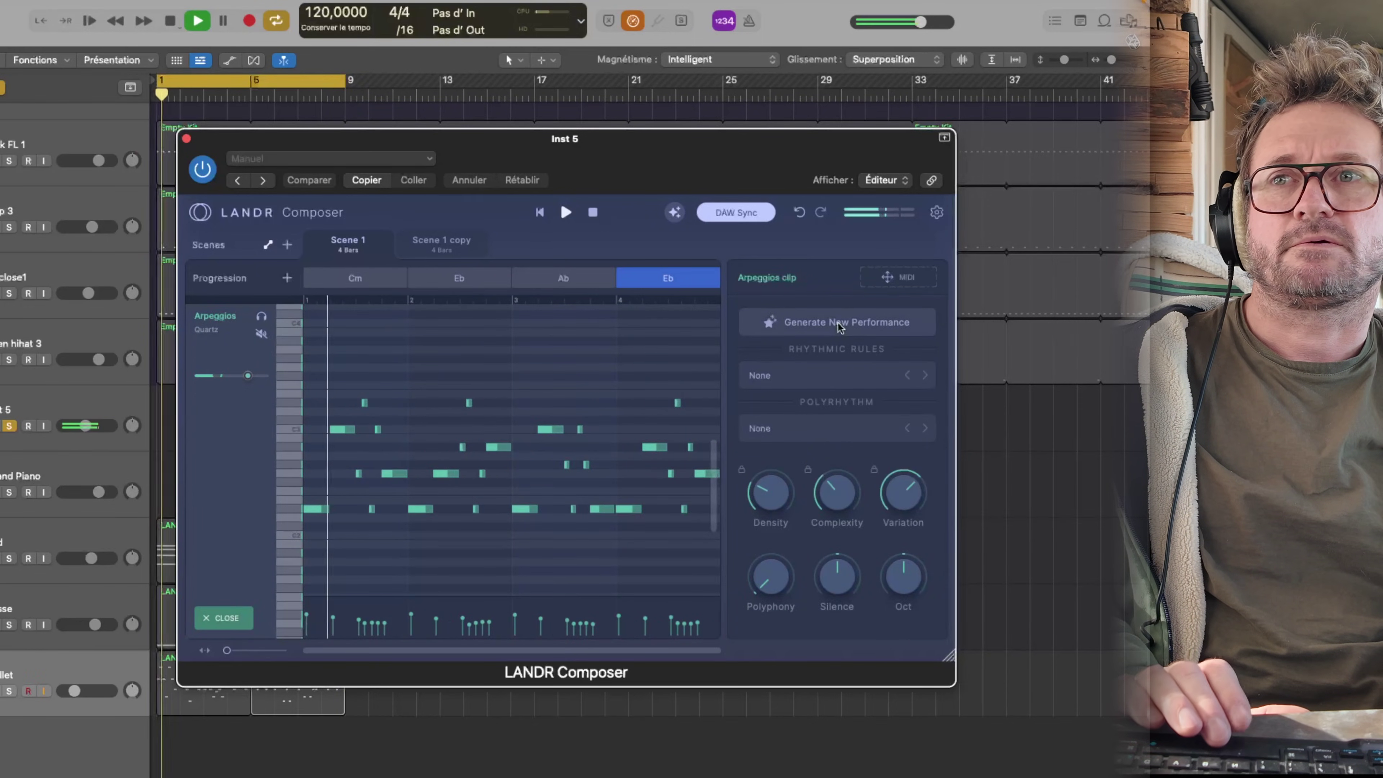
{"action": "left_click", "coordinate": [837, 321]}
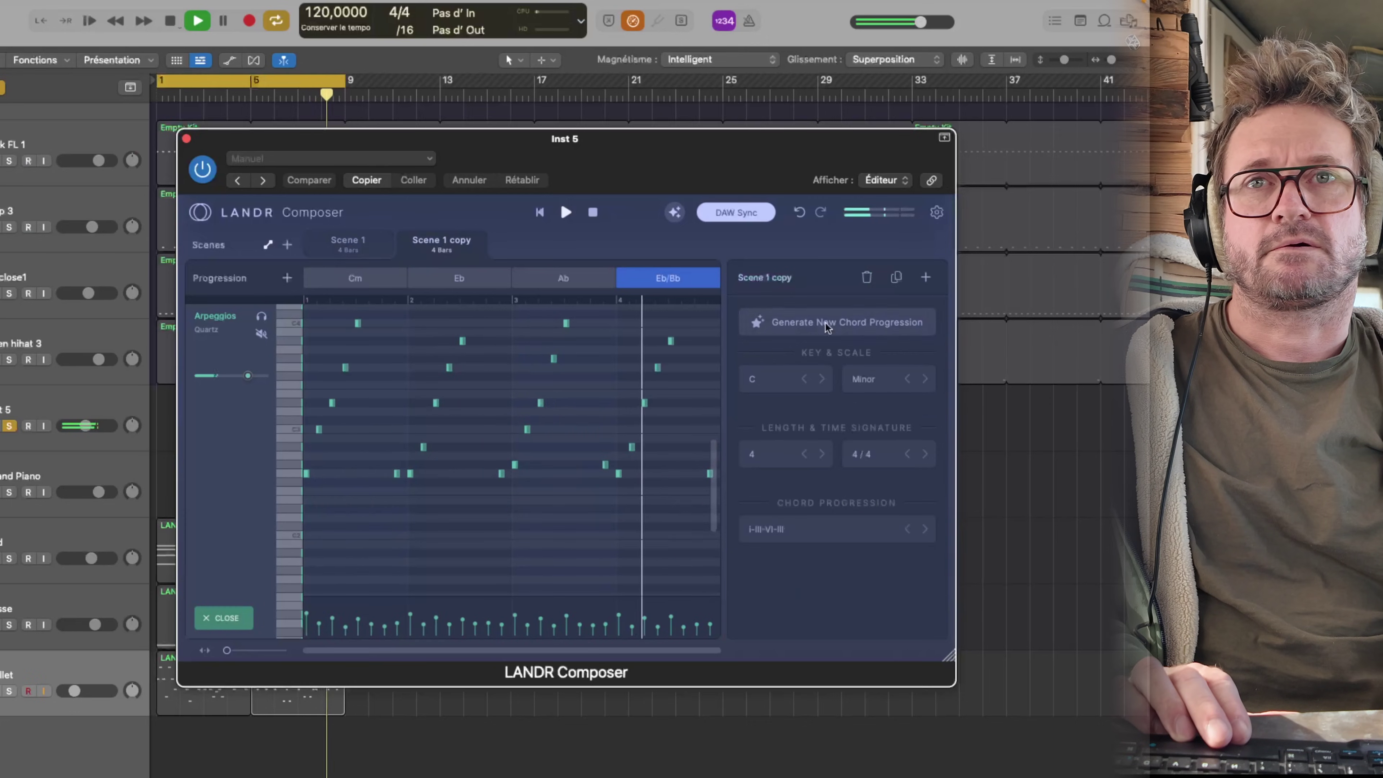
Step: Generate a new i-v-iv-VI chord progression for Scene 1 copy and compare its arpeggio with Scene 1's during playback
{"action": "left_click", "coordinate": [817, 325]}
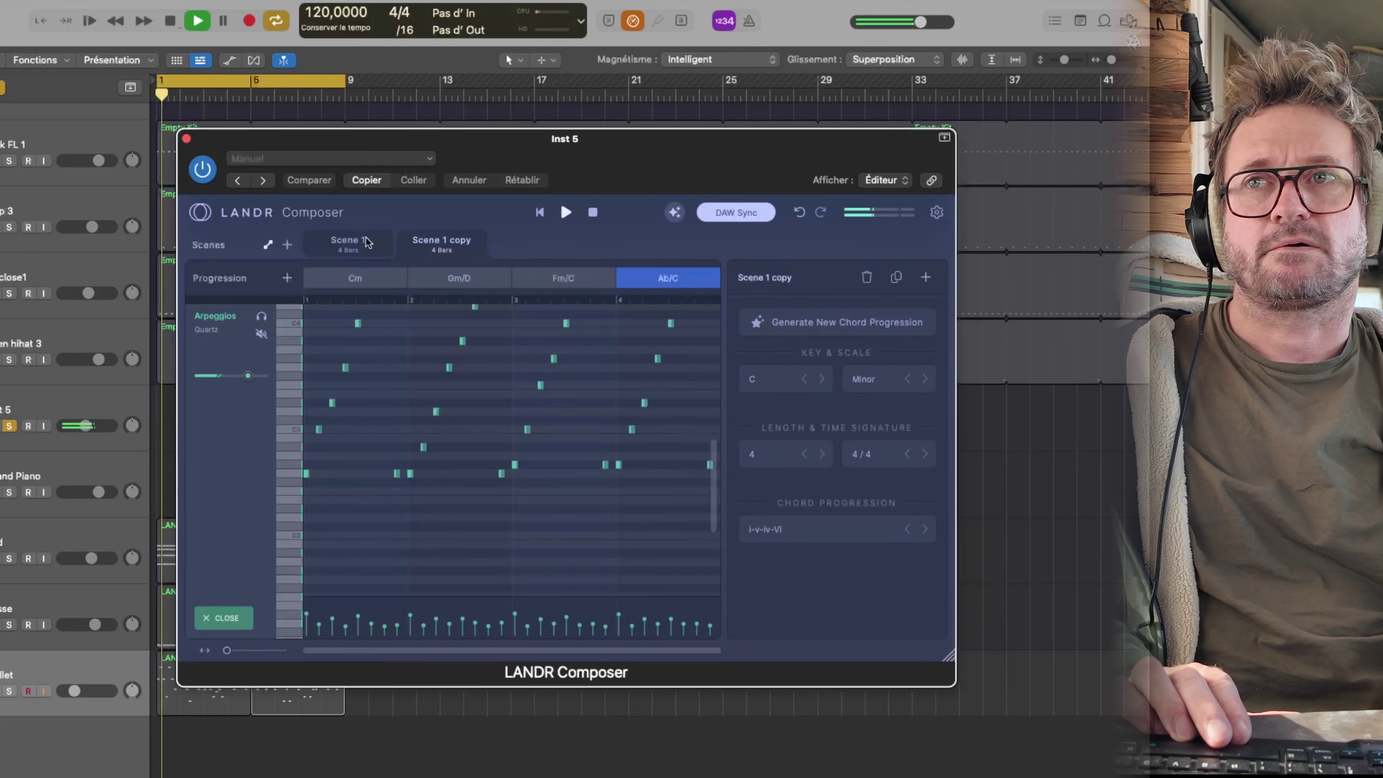
{"action": "left_click", "coordinate": [359, 246]}
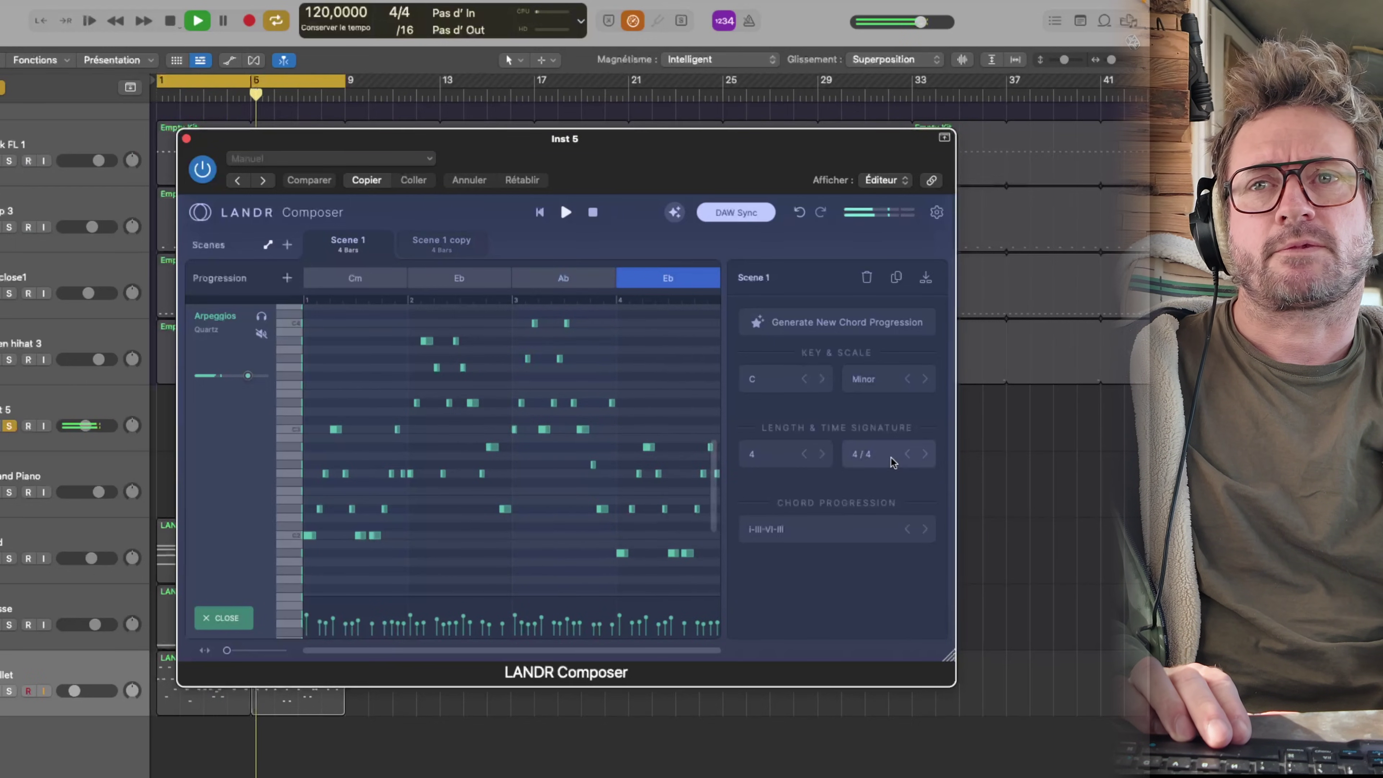
{"action": "left_click", "coordinate": [442, 244]}
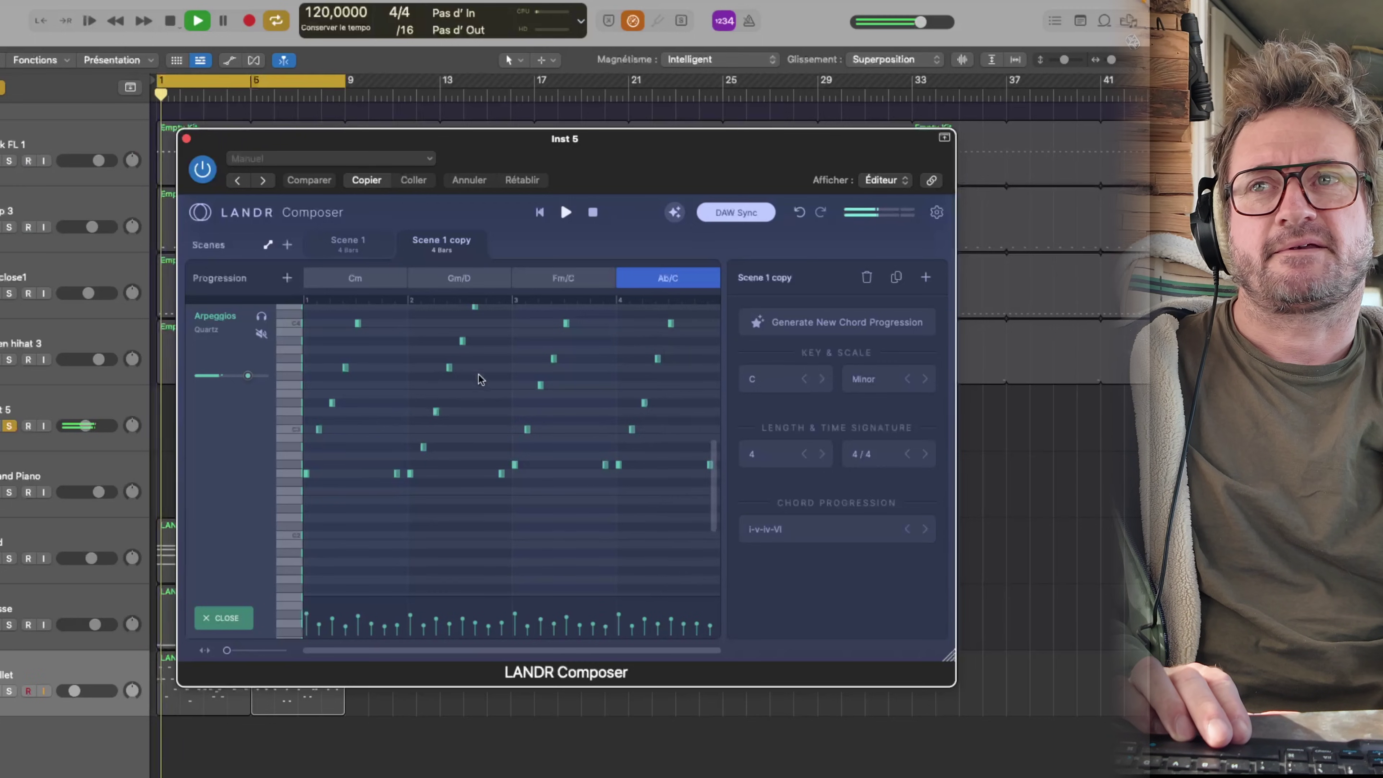
{"action": "left_click", "coordinate": [363, 248]}
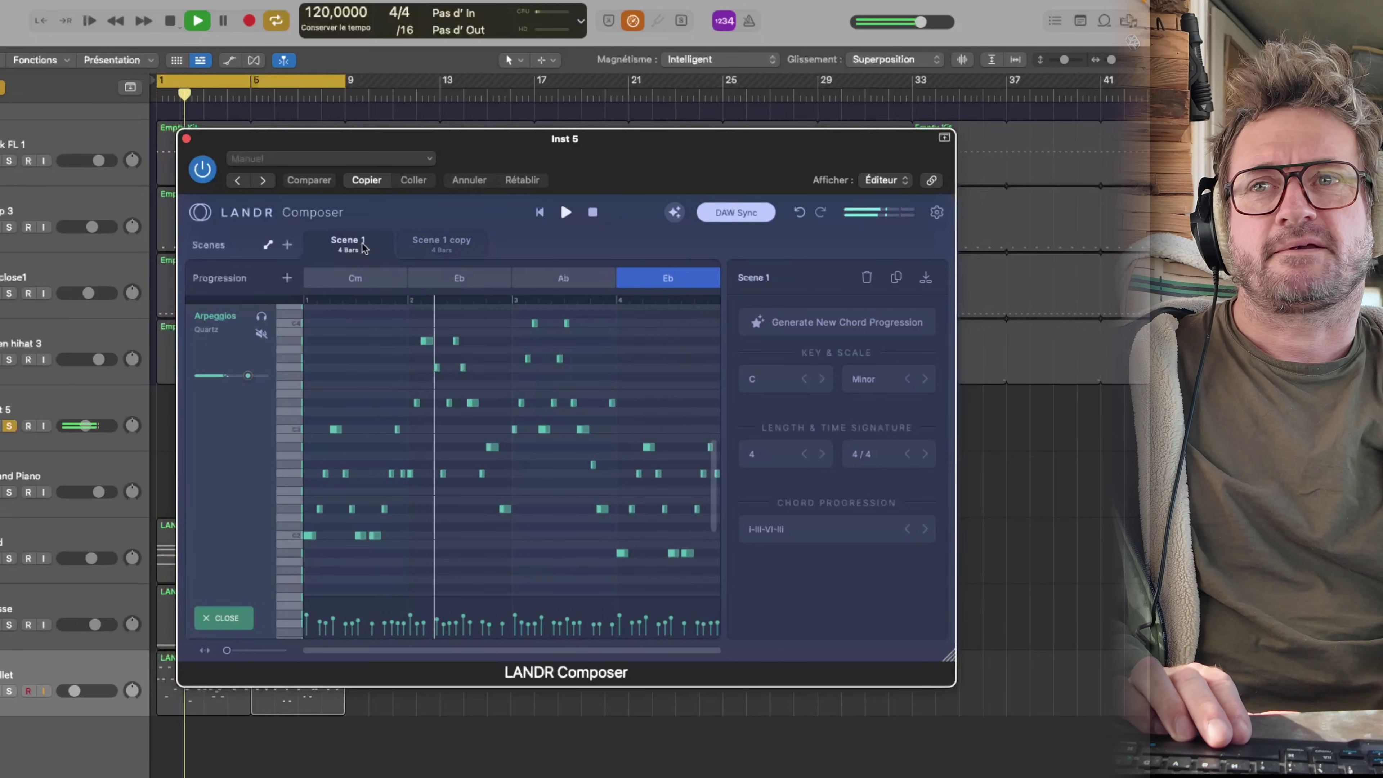
Step: Duplicate the Mallet track with its instrument and regions, and filter the copy's Nexus presets to Lead
{"action": "mouse_move", "coordinate": [529, 153]}
{"action": "left_mouse_down"}
{"action": "mouse_move", "coordinate": [525, 174]}
{"action": "mouse_move", "coordinate": [539, 172]}
{"action": "left_mouse_up"}
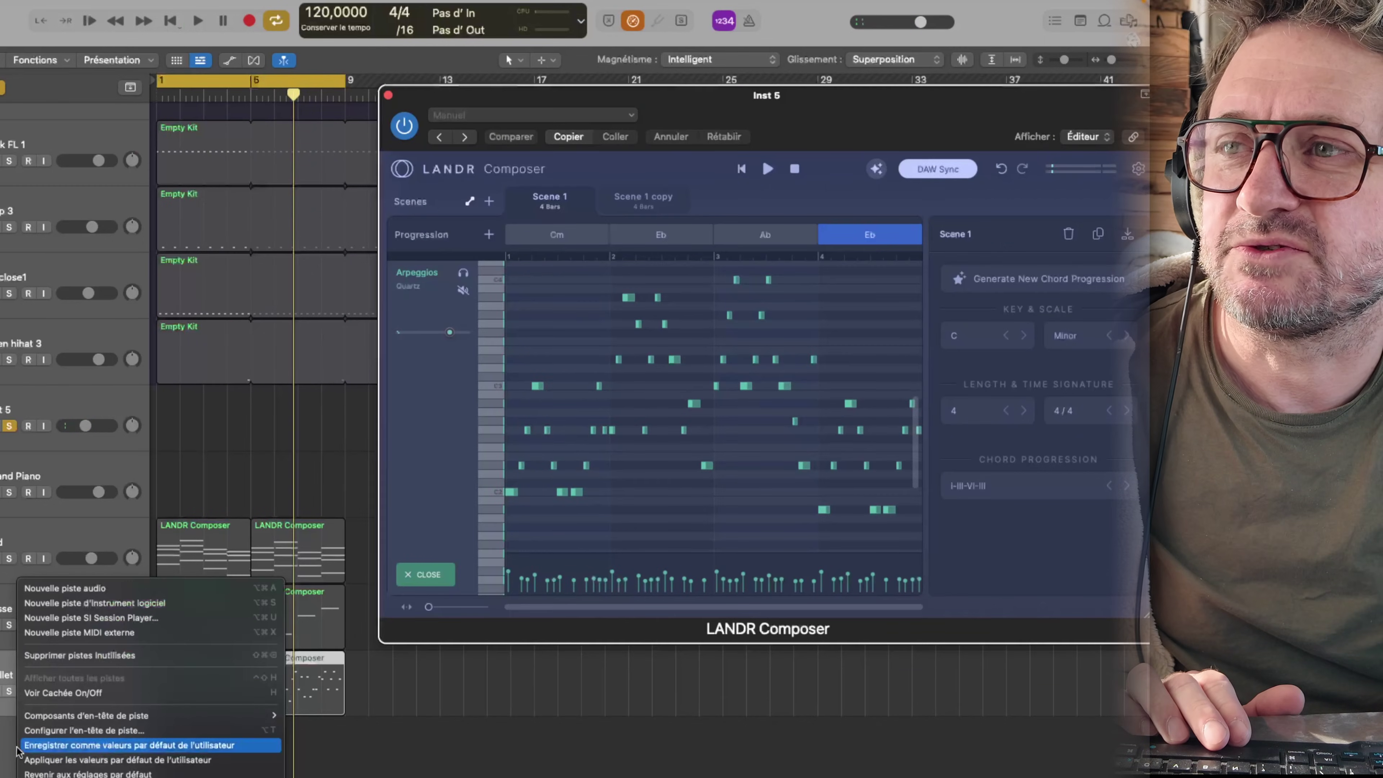
{"action": "left_click", "coordinate": [5, 745]}
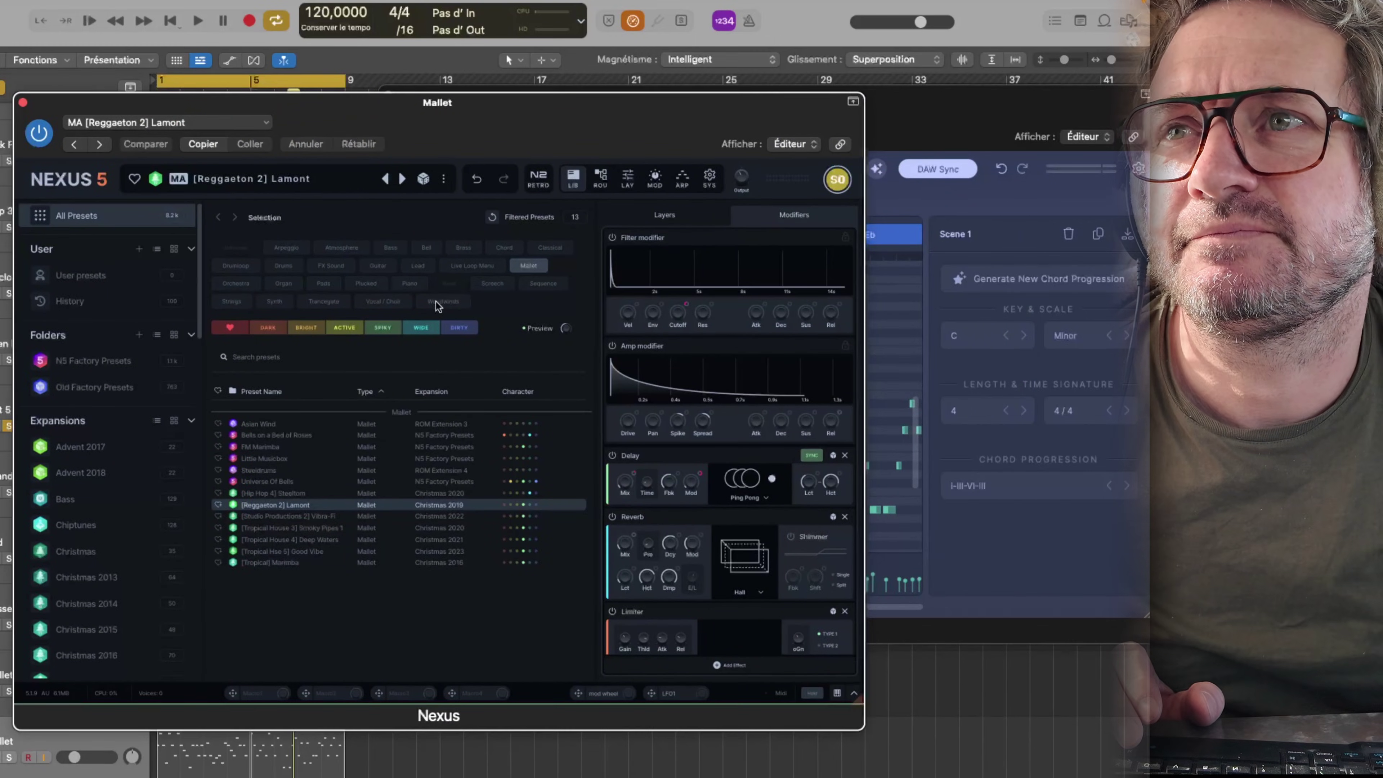
{"action": "left_click", "coordinate": [418, 267]}
{"action": "left_click", "coordinate": [264, 573]}
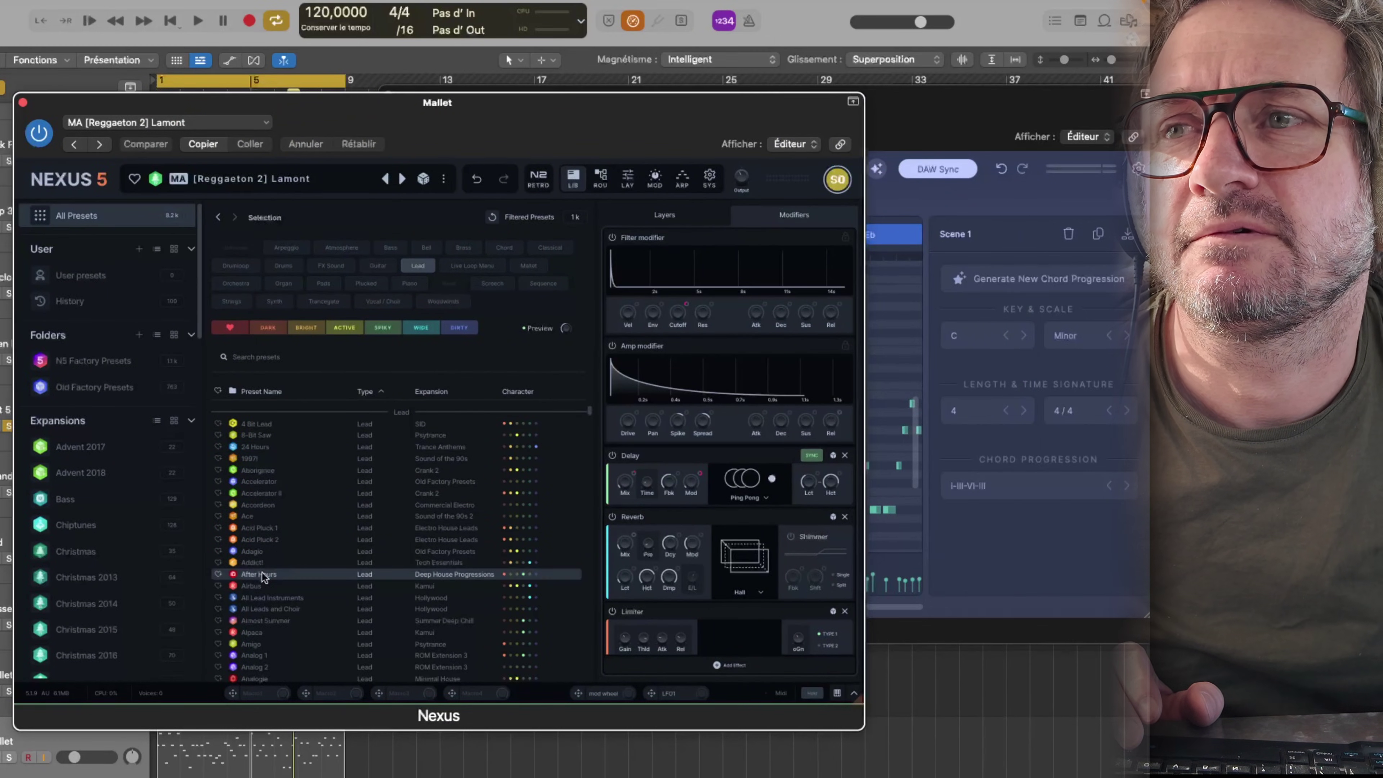
{"action": "scroll", "coordinate": [264, 572], "scroll_direction": "down", "scroll_amount": 3}
{"action": "left_click", "coordinate": [265, 569]}
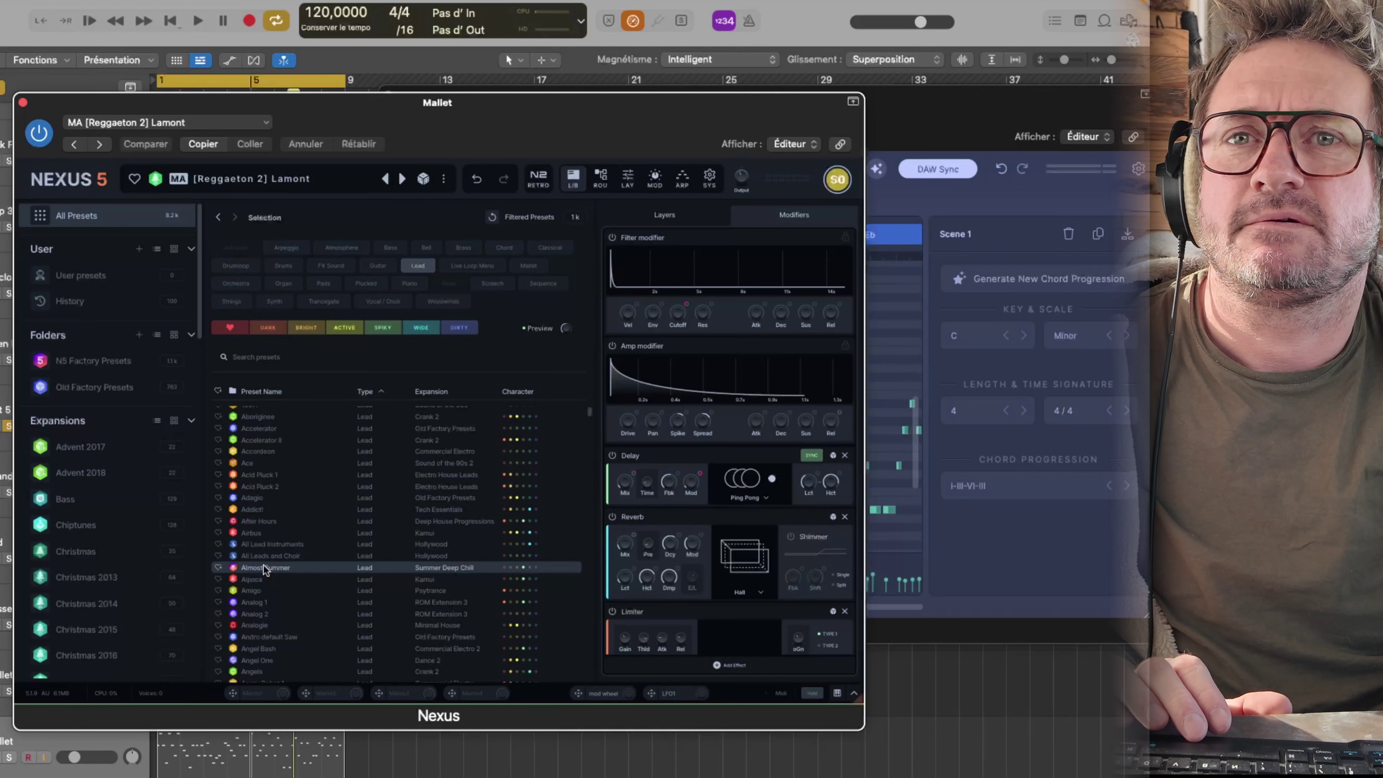
{"action": "left_click_drag", "start_coordinate": [629, 124], "coordinate": [856, 87]}
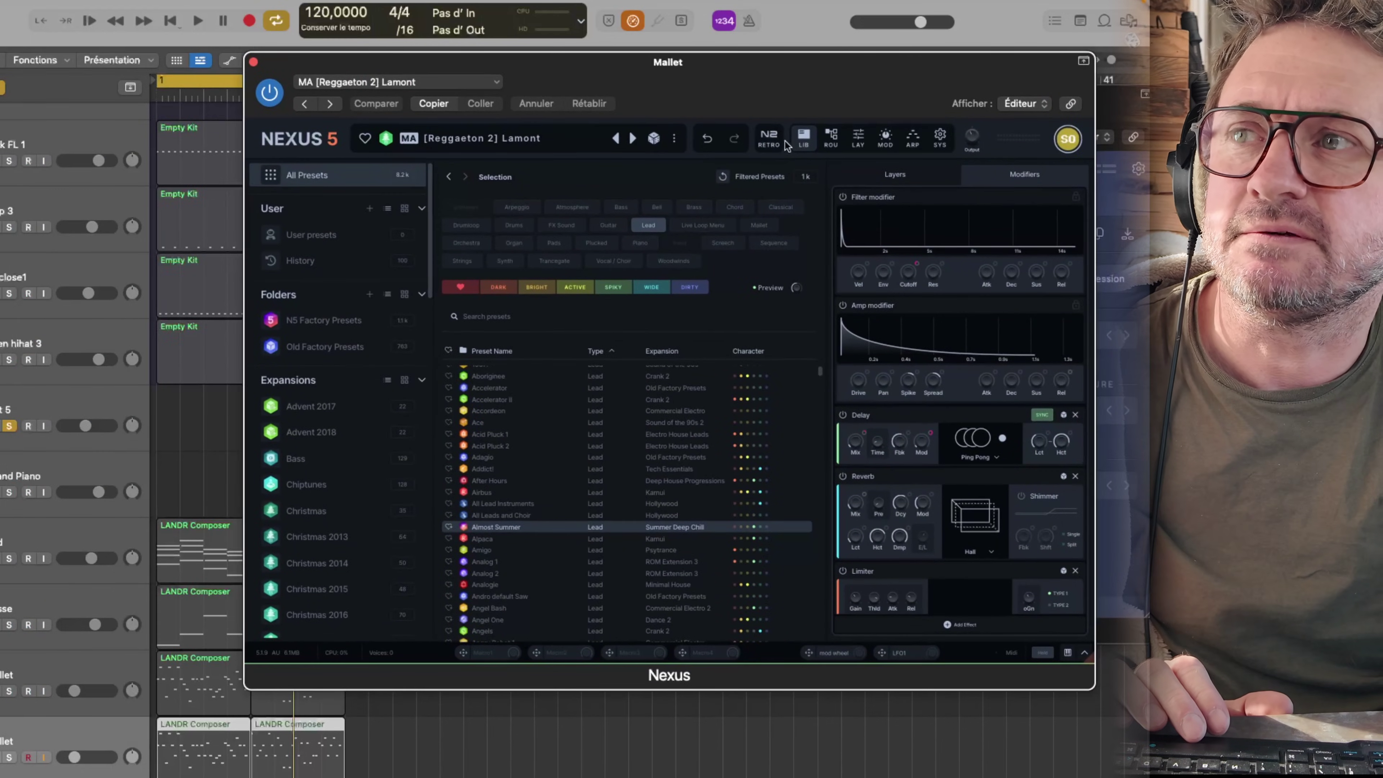
Step: Unsolo the Inst 5 track, browse and preview Nexus Lead presets for the duplicated Mallet track, and close Nexus
{"action": "left_click", "coordinate": [10, 426]}
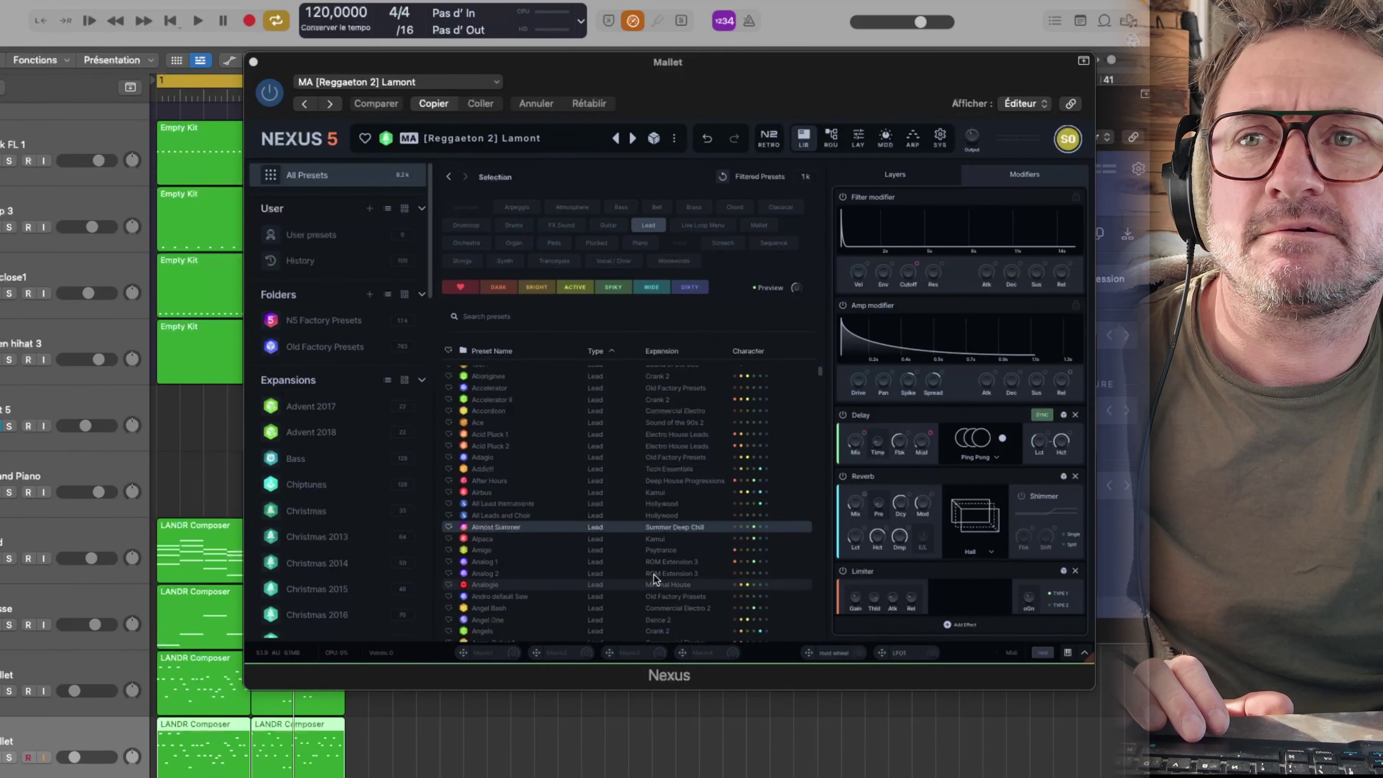
{"action": "left_click", "coordinate": [488, 491]}
{"action": "left_click", "coordinate": [508, 586]}
{"action": "scroll", "coordinate": [508, 589], "scroll_direction": "down", "scroll_amount": 2}
{"action": "left_click", "coordinate": [500, 587]}
{"action": "scroll", "coordinate": [503, 578], "scroll_direction": "down", "scroll_amount": 5}
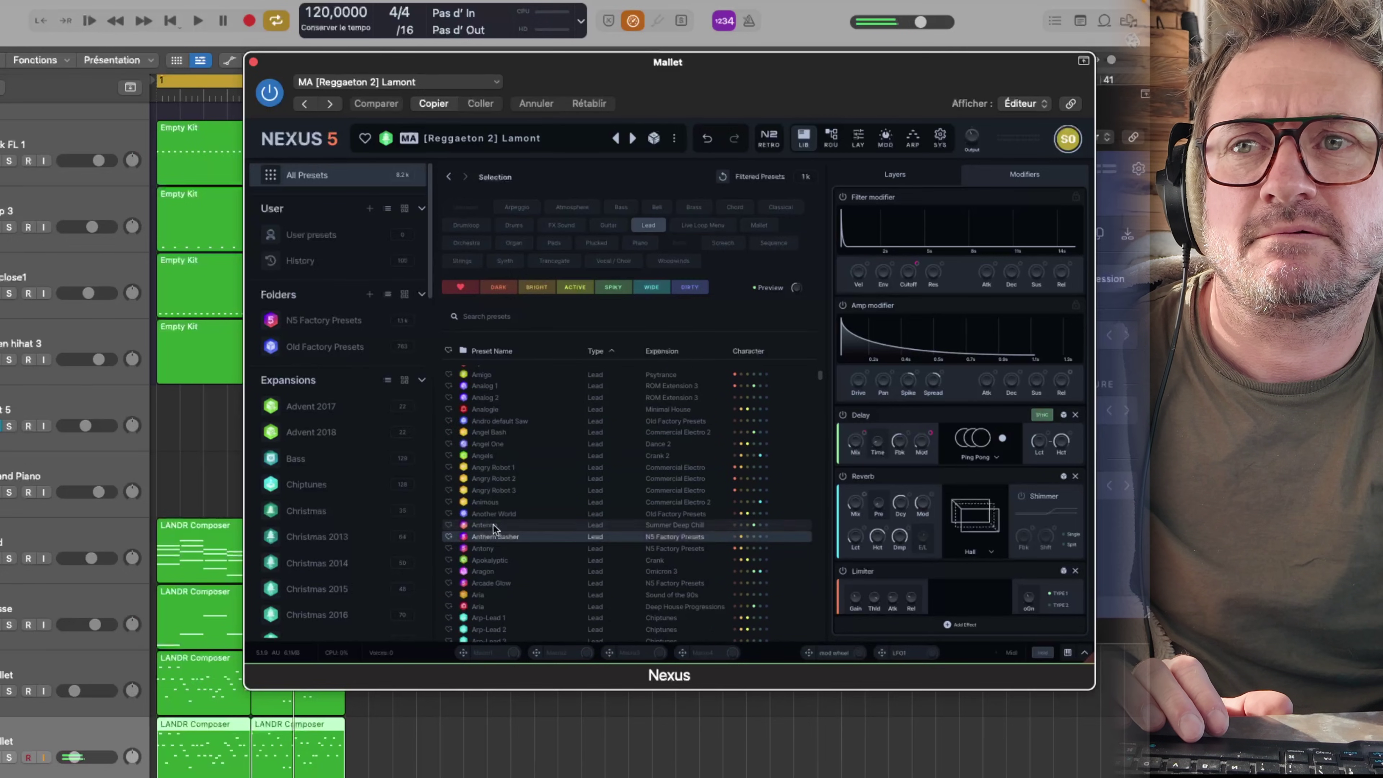
{"action": "left_click", "coordinate": [501, 515]}
{"action": "left_click", "coordinate": [515, 605]}
{"action": "scroll", "coordinate": [513, 601], "scroll_direction": "down", "scroll_amount": 3}
{"action": "left_click", "coordinate": [512, 596]}
{"action": "scroll", "coordinate": [512, 599], "scroll_direction": "down", "scroll_amount": 2}
{"action": "left_click", "coordinate": [507, 604]}
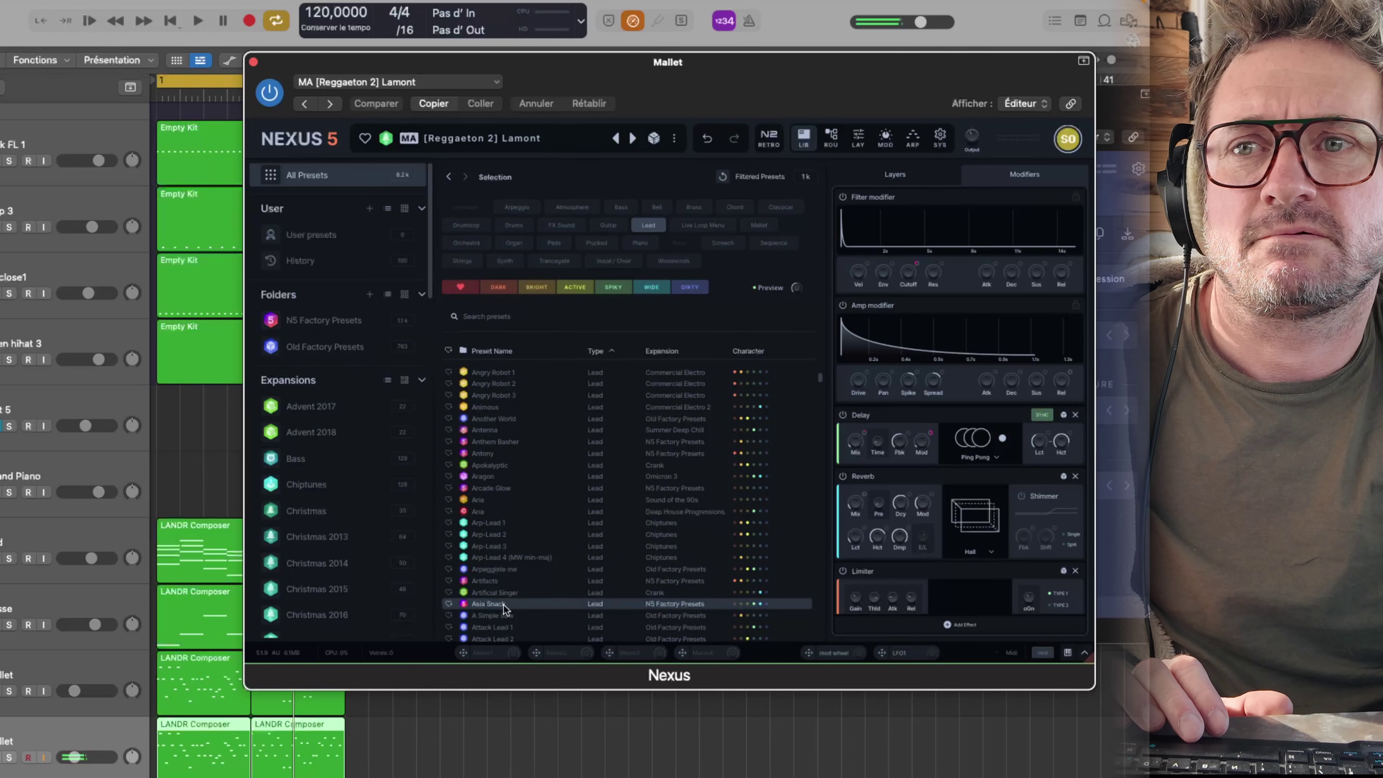
{"action": "left_click", "coordinate": [252, 62]}
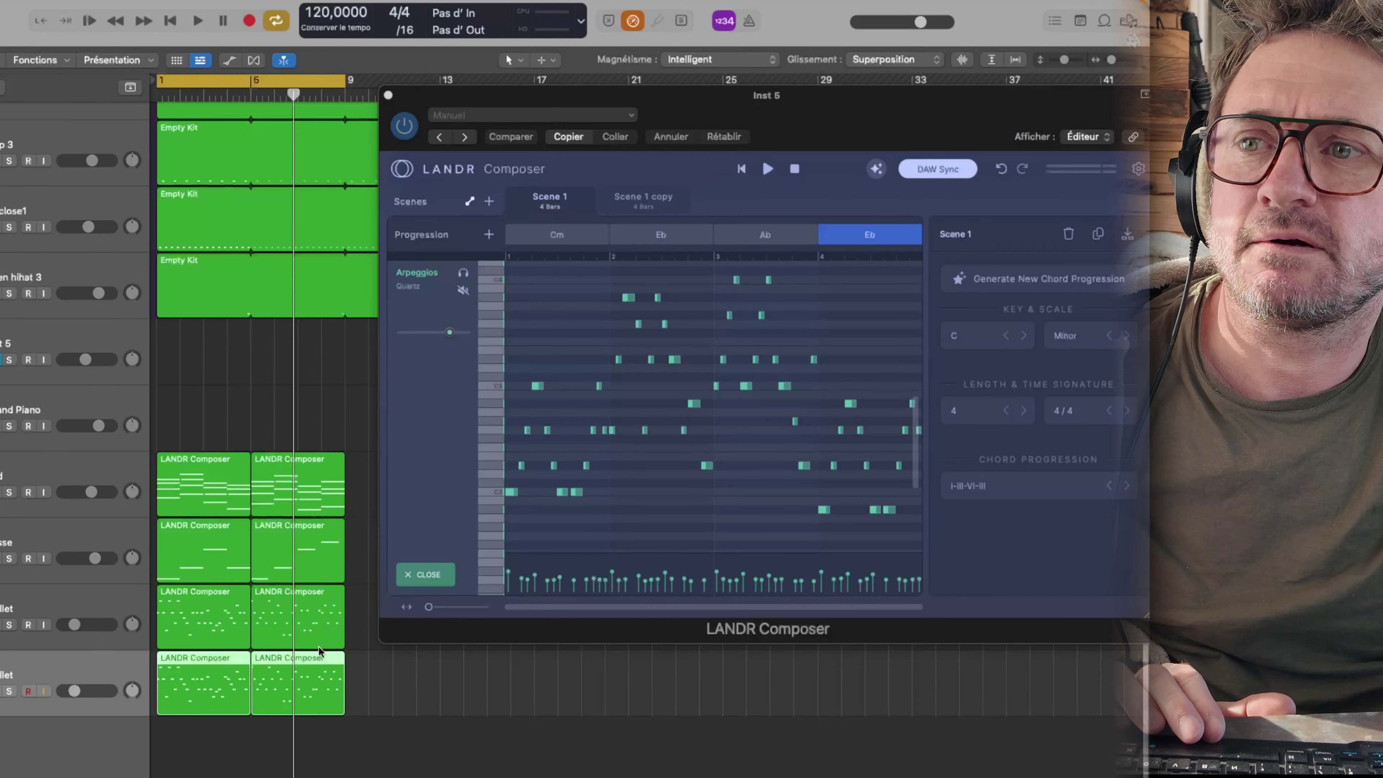
Step: Replace the duplicated Mallet track's regions with Scene 1's arpeggio as MIDI at bar 1
{"action": "key", "text": "Delete"}
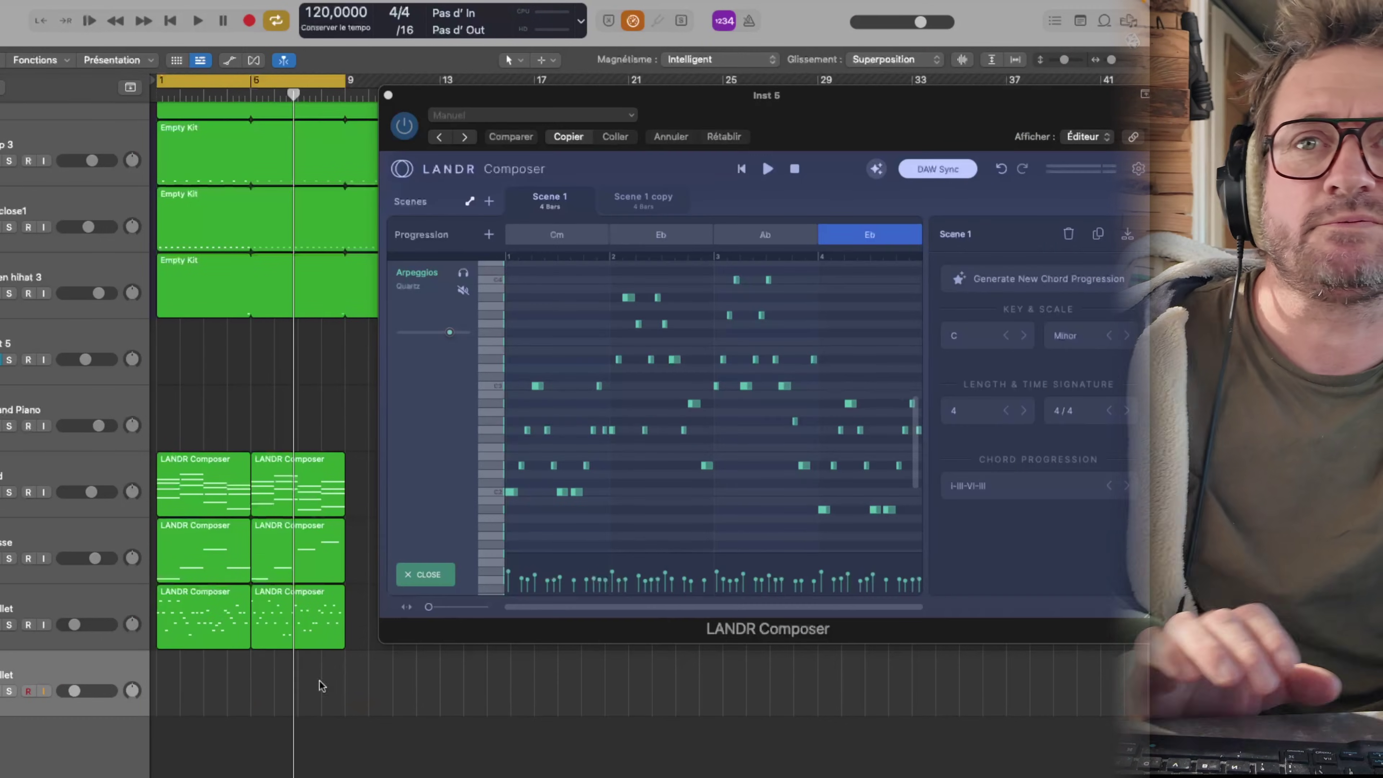
{"action": "left_click", "coordinate": [423, 575]}
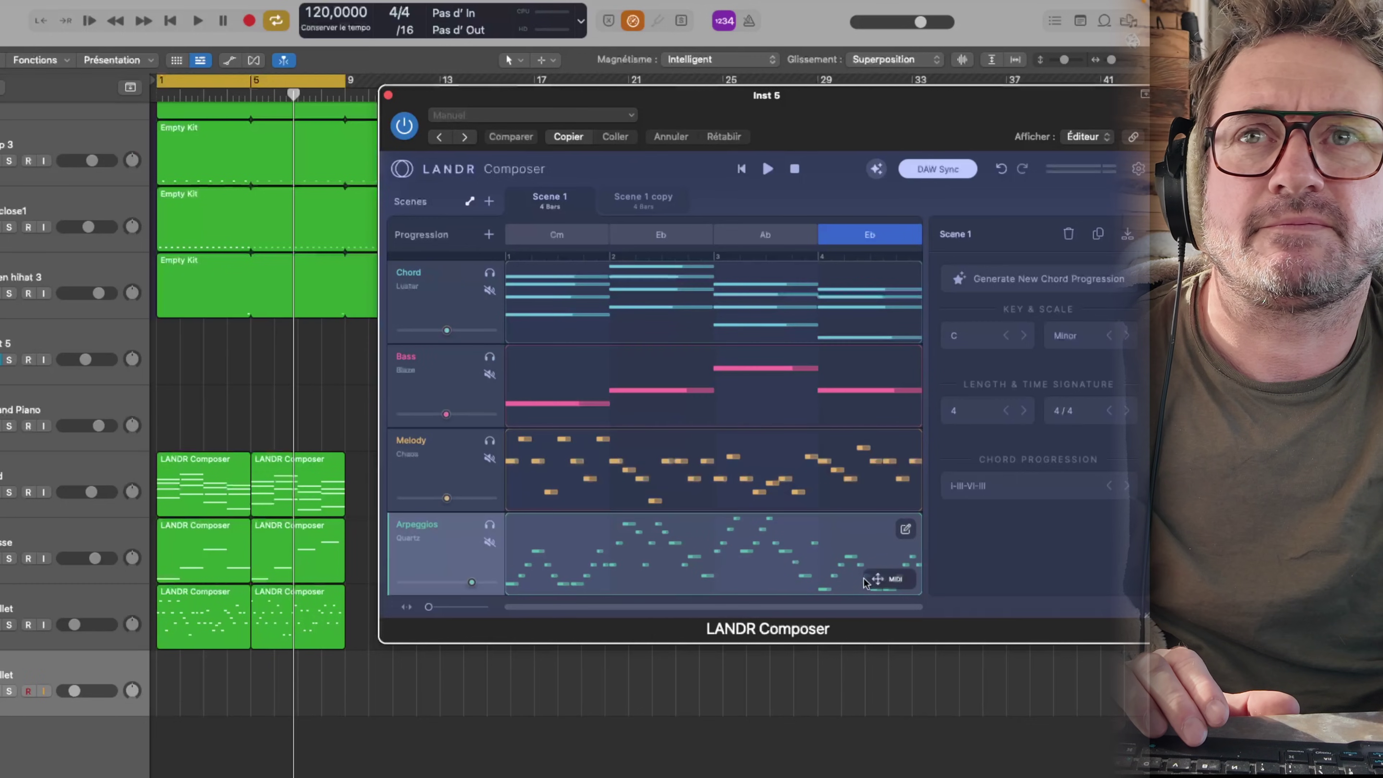
{"action": "left_click_drag", "start_coordinate": [873, 582], "coordinate": [188, 666]}
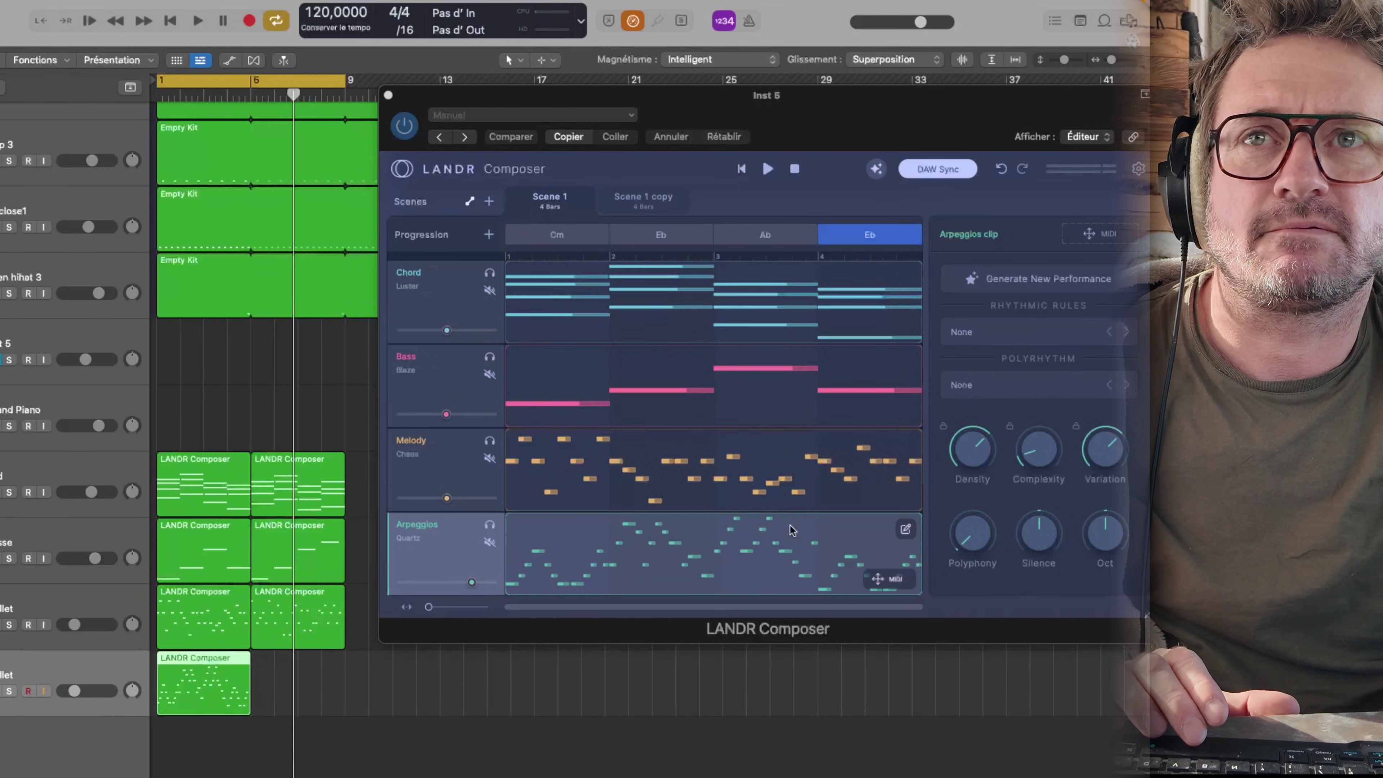
Step: Bring the Scene 1 copy arpeggio as MIDI to bar 5 of the duplicated Mallet track and start playback
{"action": "left_click", "coordinate": [669, 206]}
{"action": "left_click_drag", "start_coordinate": [886, 580], "coordinate": [288, 669]}
{"action": "key", "text": "space"}
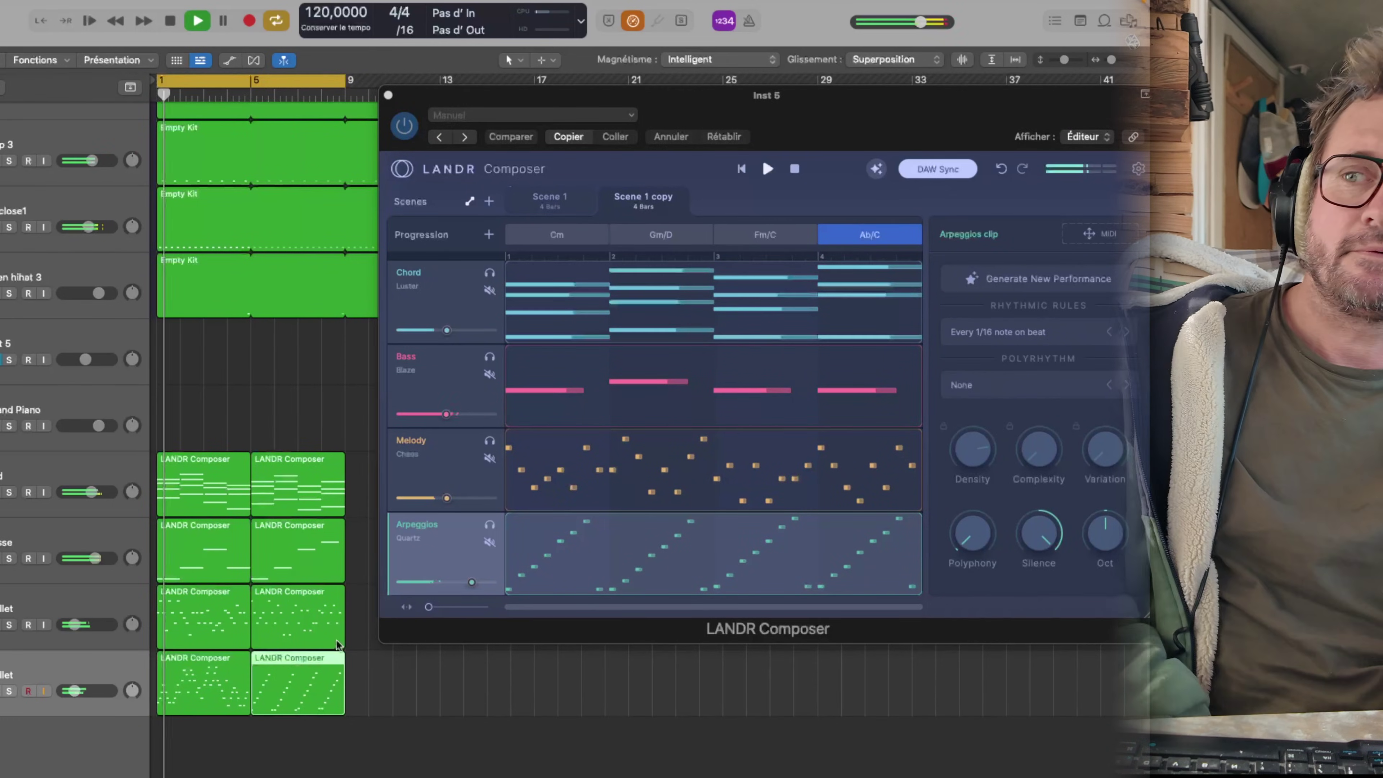
Step: Raise the duplicated Mallet track's volume to about -3.8 dB, show the mixer and close the LANDR Composer window
{"action": "left_click_drag", "start_coordinate": [74, 691], "coordinate": [81, 691]}
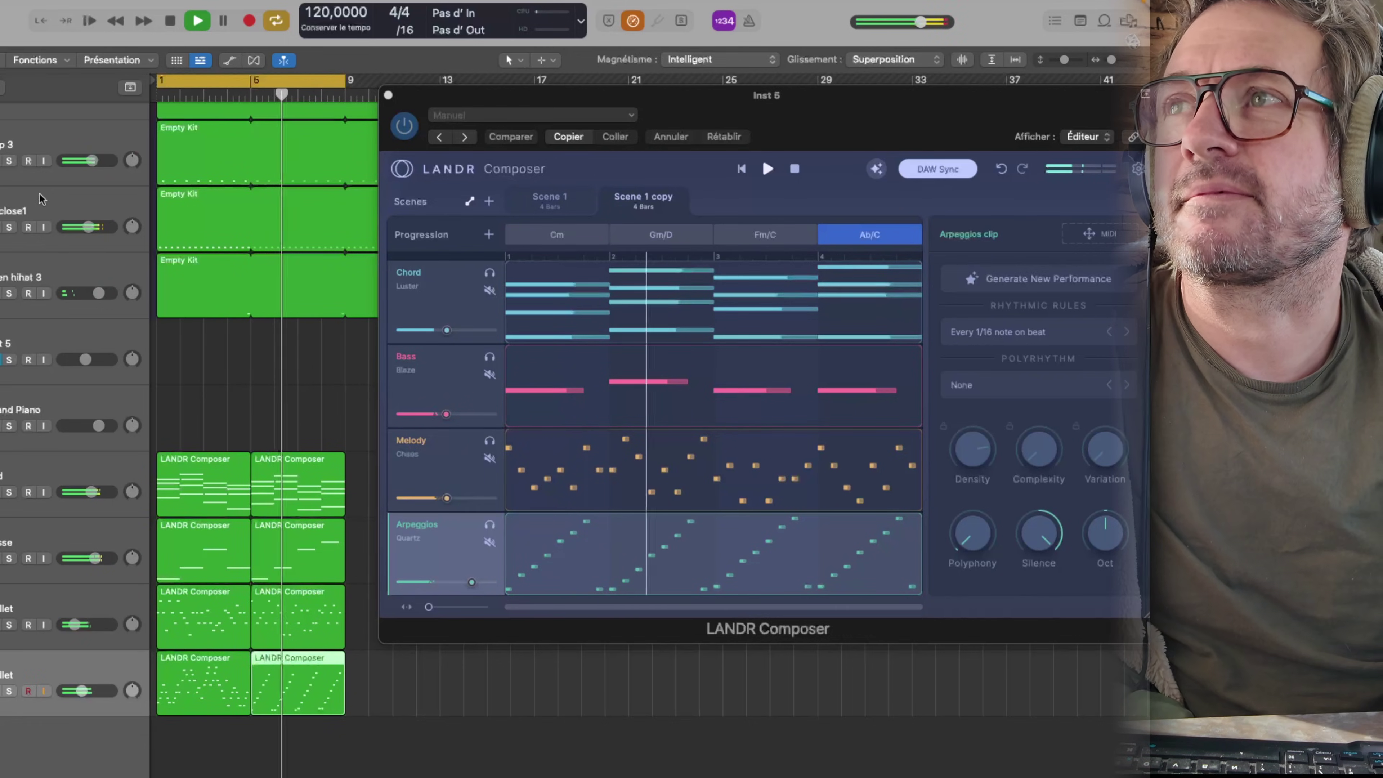
{"action": "key", "text": "x"}
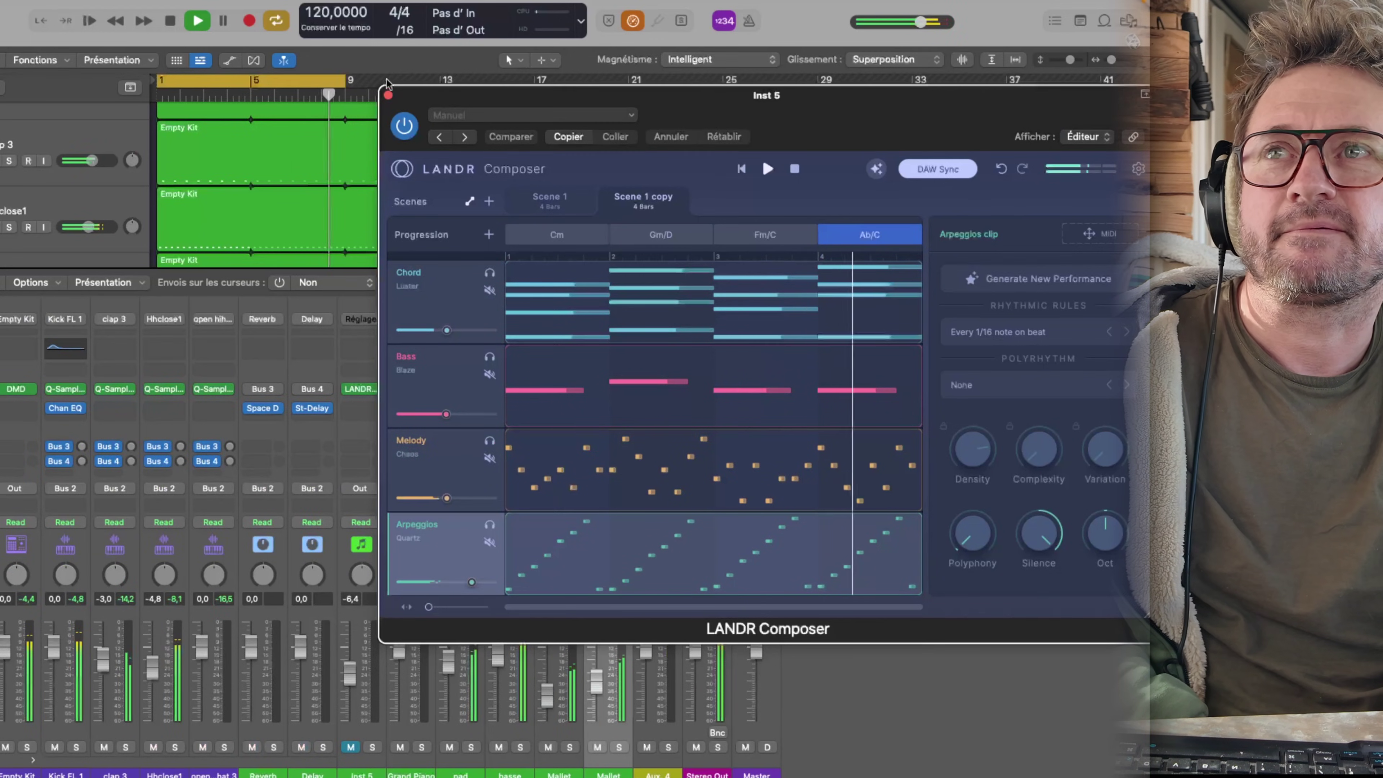
{"action": "left_click", "coordinate": [389, 96]}
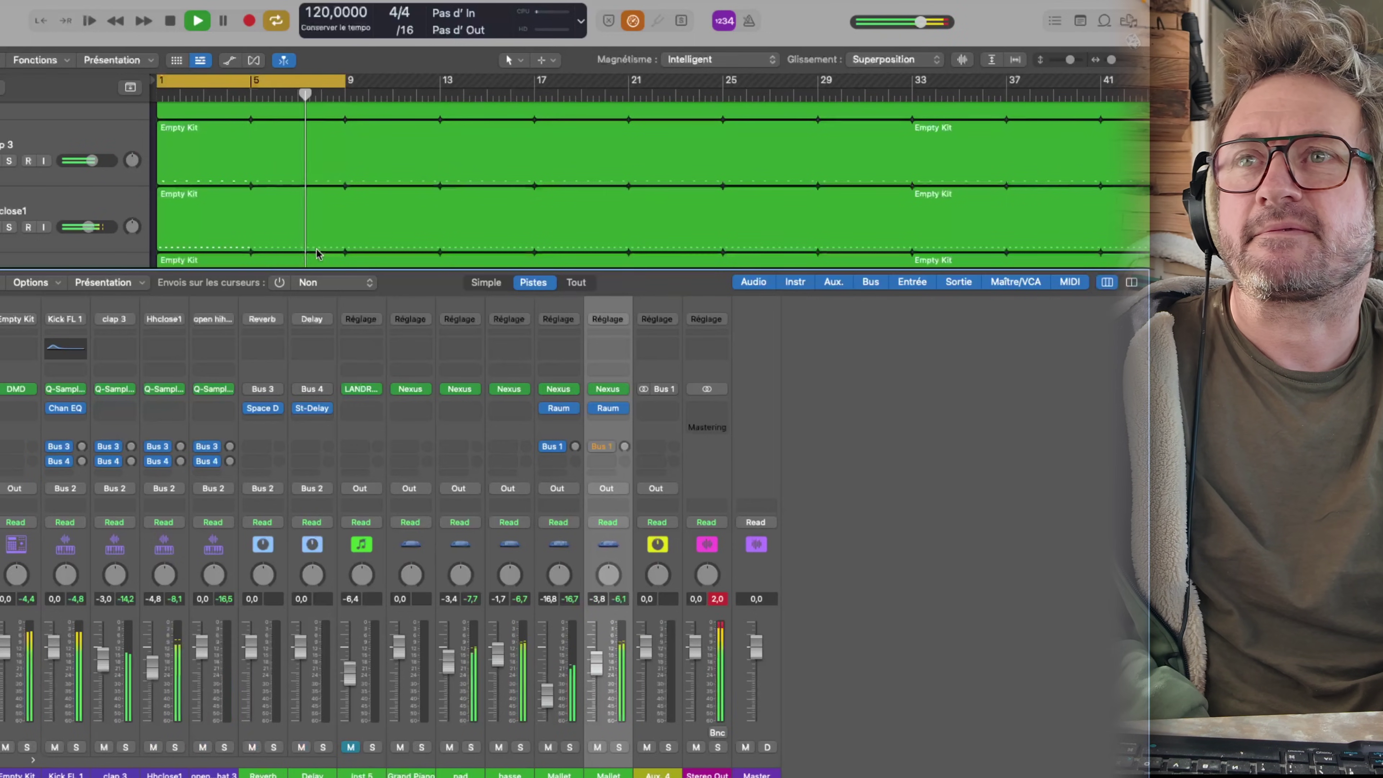
Step: Shrink the mixer pane to reveal the arrangement and mute the bass and original Mallet tracks during playback
{"action": "left_click_drag", "start_coordinate": [299, 269], "coordinate": [299, 680]}
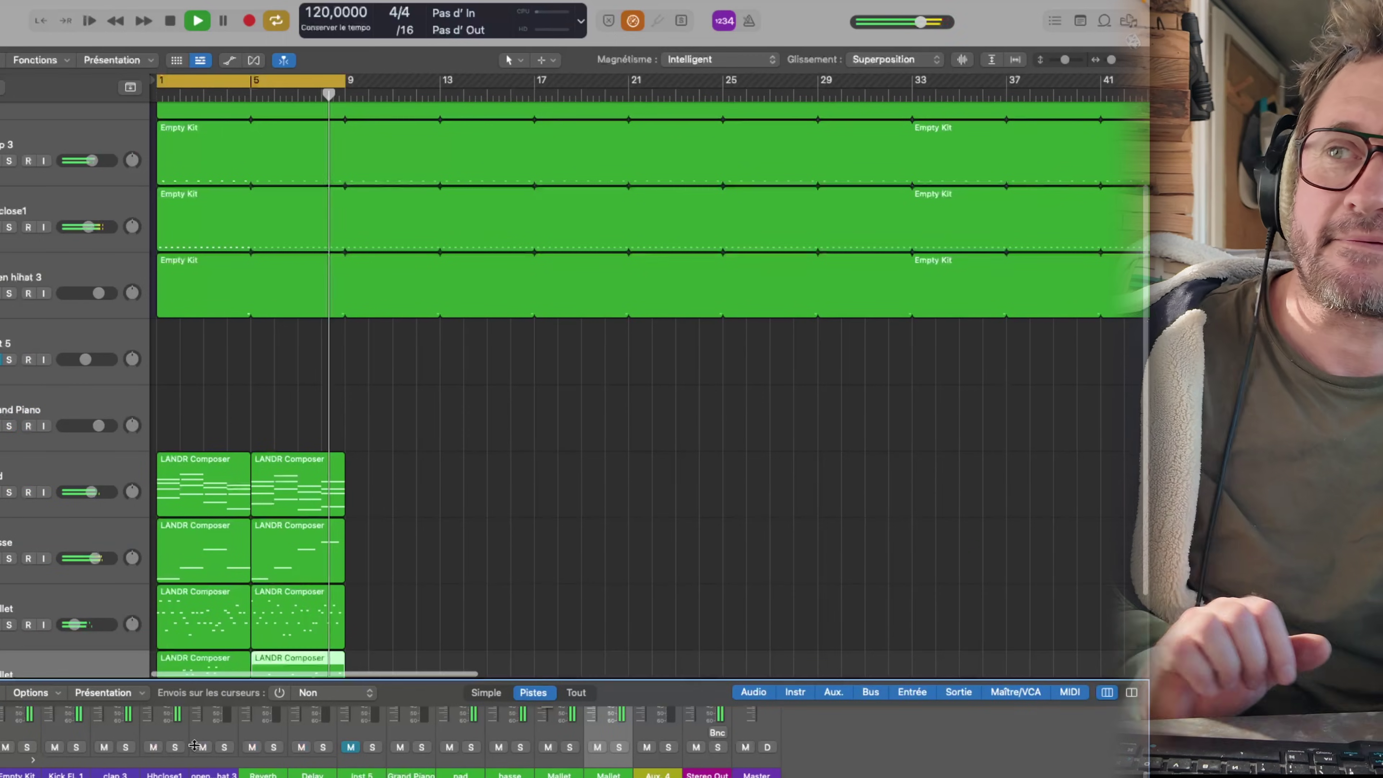
{"action": "left_click_drag", "start_coordinate": [1, 559], "coordinate": [2, 625]}
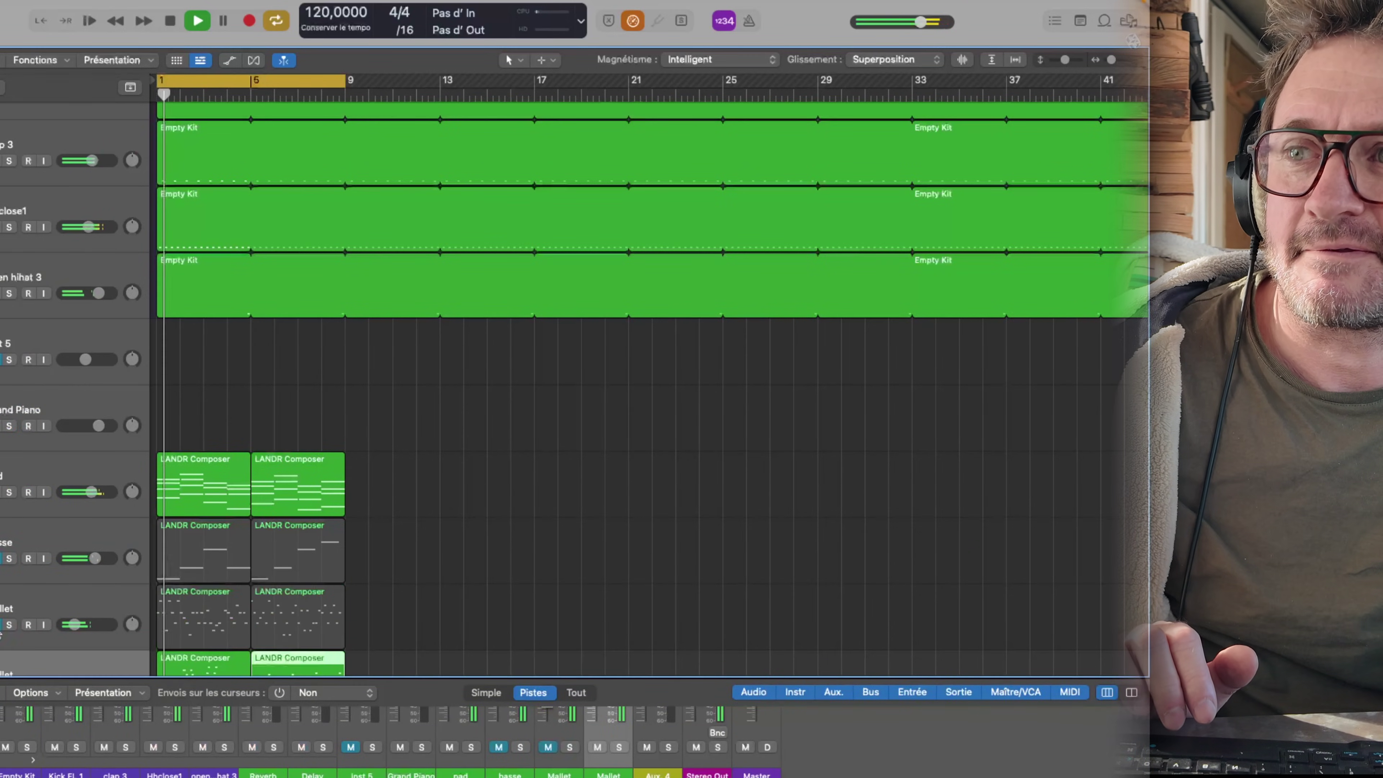
Step: Mute the duplicated Mallet track and unmute the bass track during playback
{"action": "left_click_drag", "start_coordinate": [11, 673], "coordinate": [4, 596]}
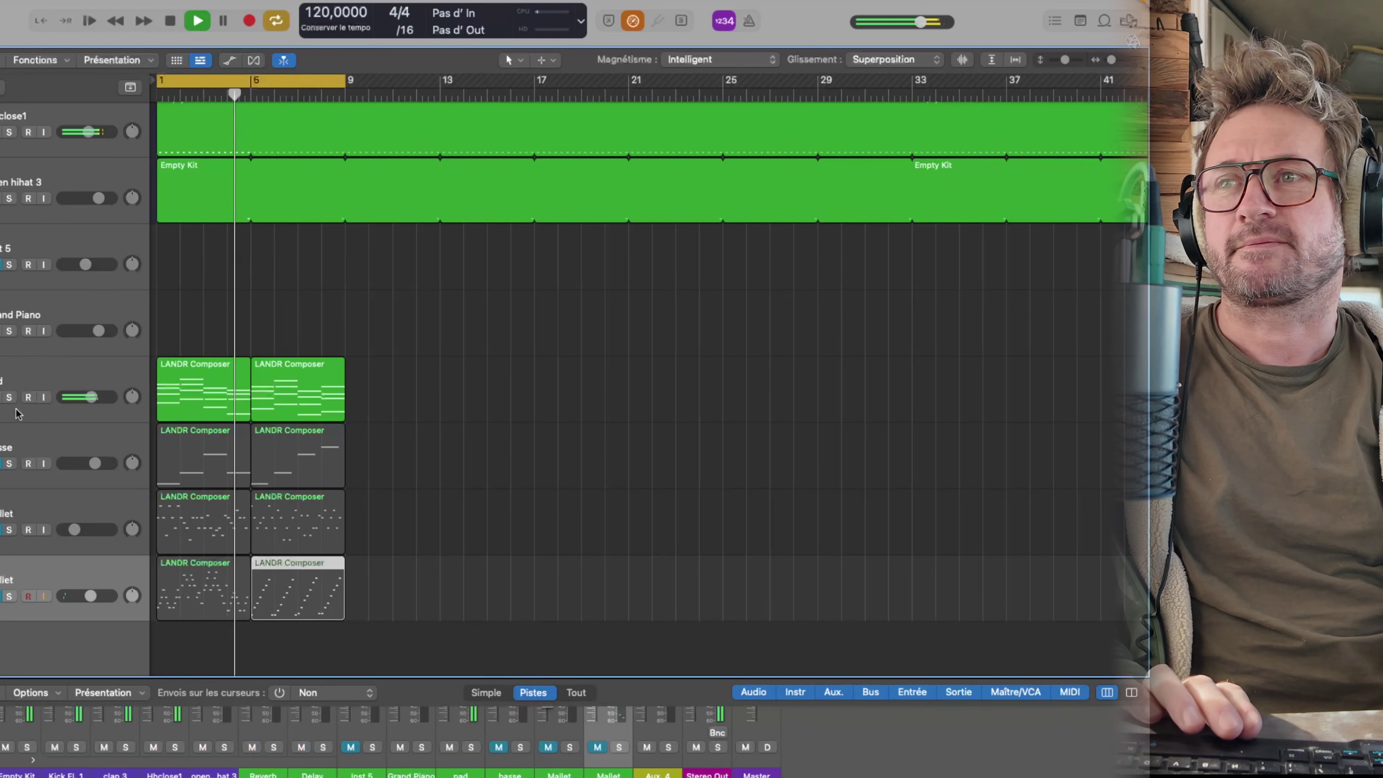
{"action": "left_click", "coordinate": [4, 463]}
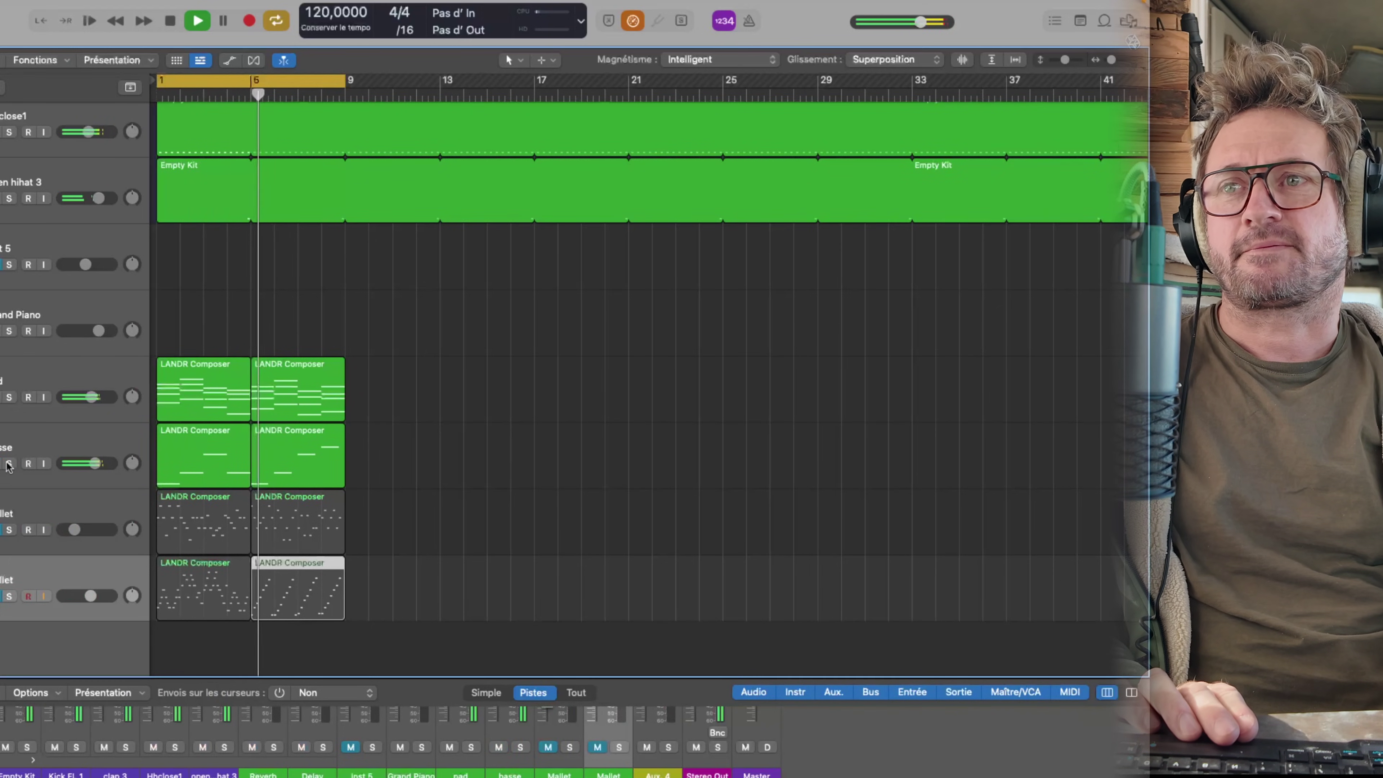
{"action": "scroll", "coordinate": [115, 485], "scroll_direction": "down", "scroll_amount": 1}
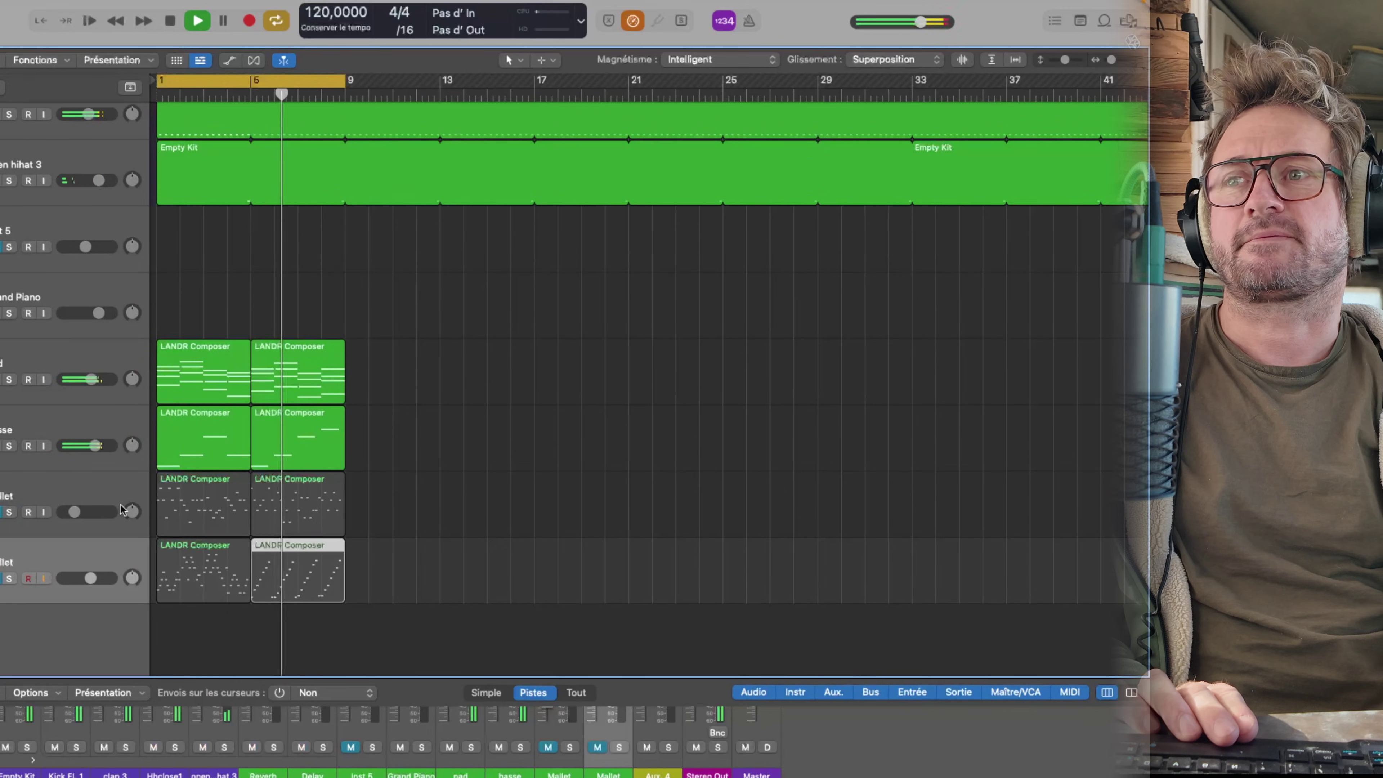
Step: Unmute the original Mallet track and set its volume to about -18.5 dB
{"action": "left_click_drag", "start_coordinate": [74, 514], "coordinate": [73, 515]}
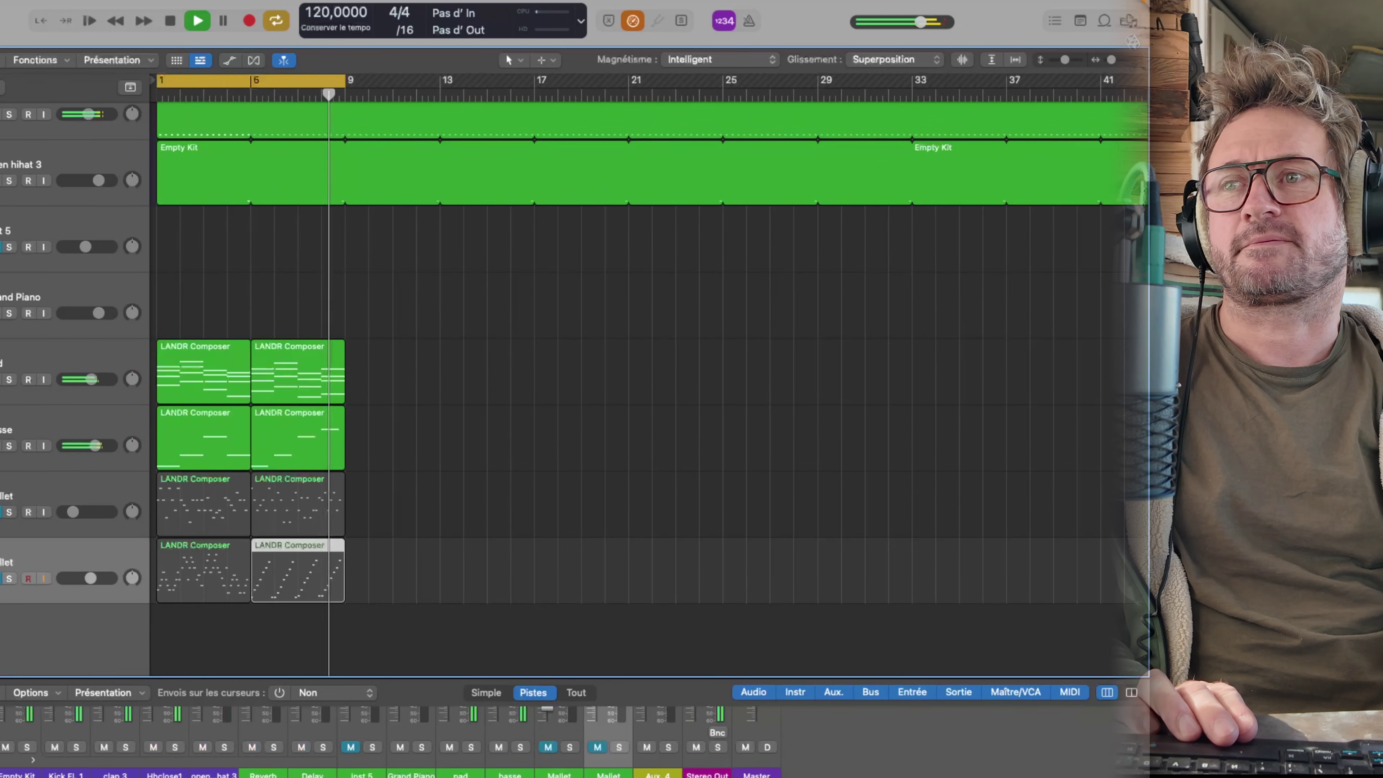
{"action": "left_click", "coordinate": [1, 512]}
{"action": "left_click_drag", "start_coordinate": [73, 512], "coordinate": [72, 512]}
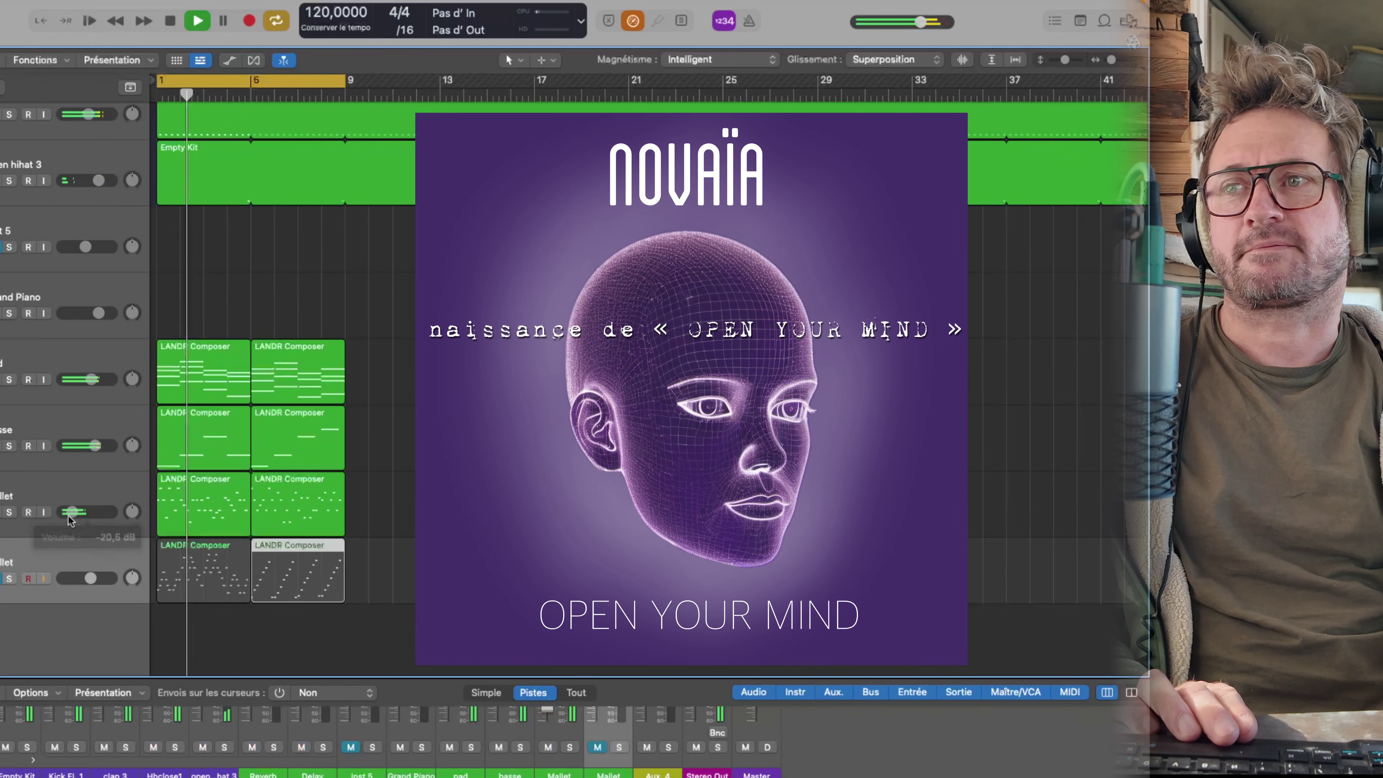
{"action": "left_click_drag", "start_coordinate": [73, 512], "coordinate": [75, 513]}
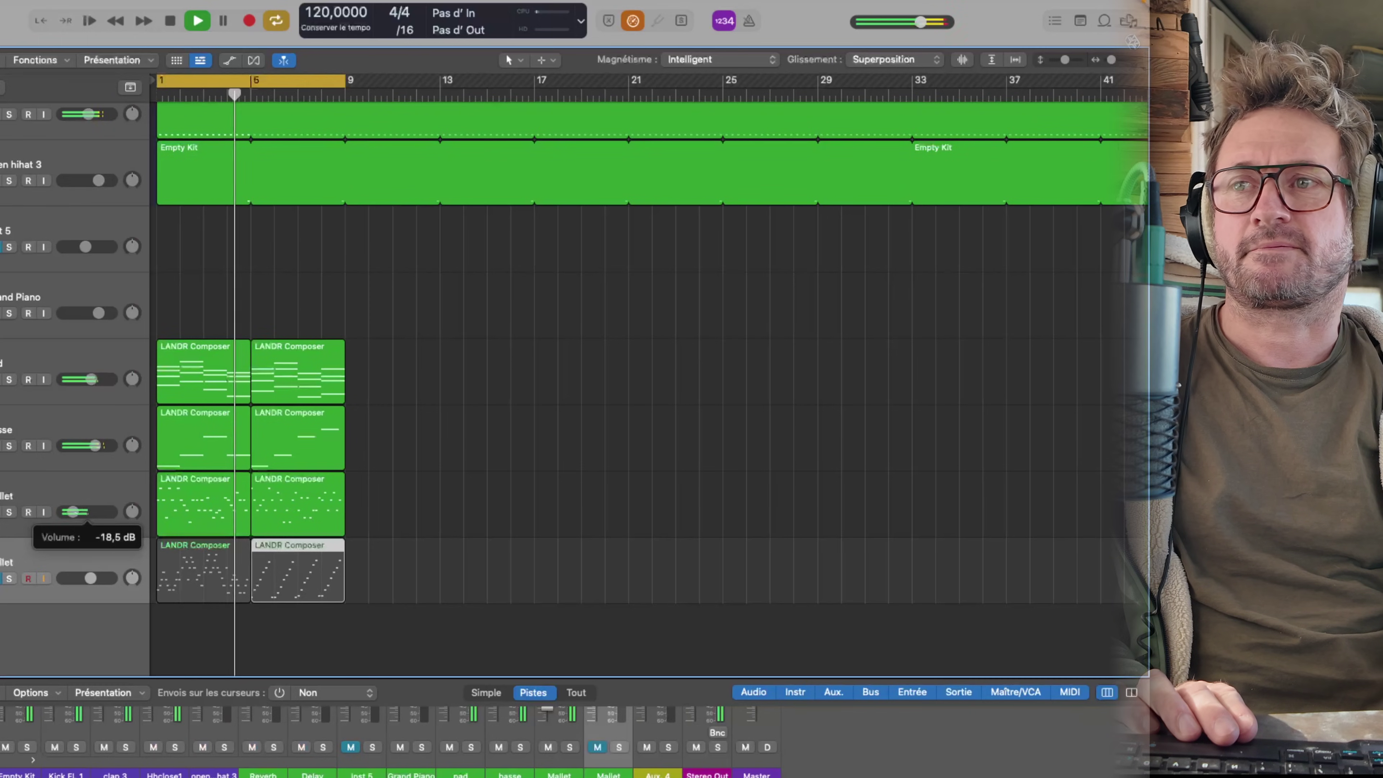
Step: Mute the original Mallet track, bring the duplicated Mallet track back in and lower its volume below -5.5 dB
{"action": "left_click", "coordinate": [1, 515]}
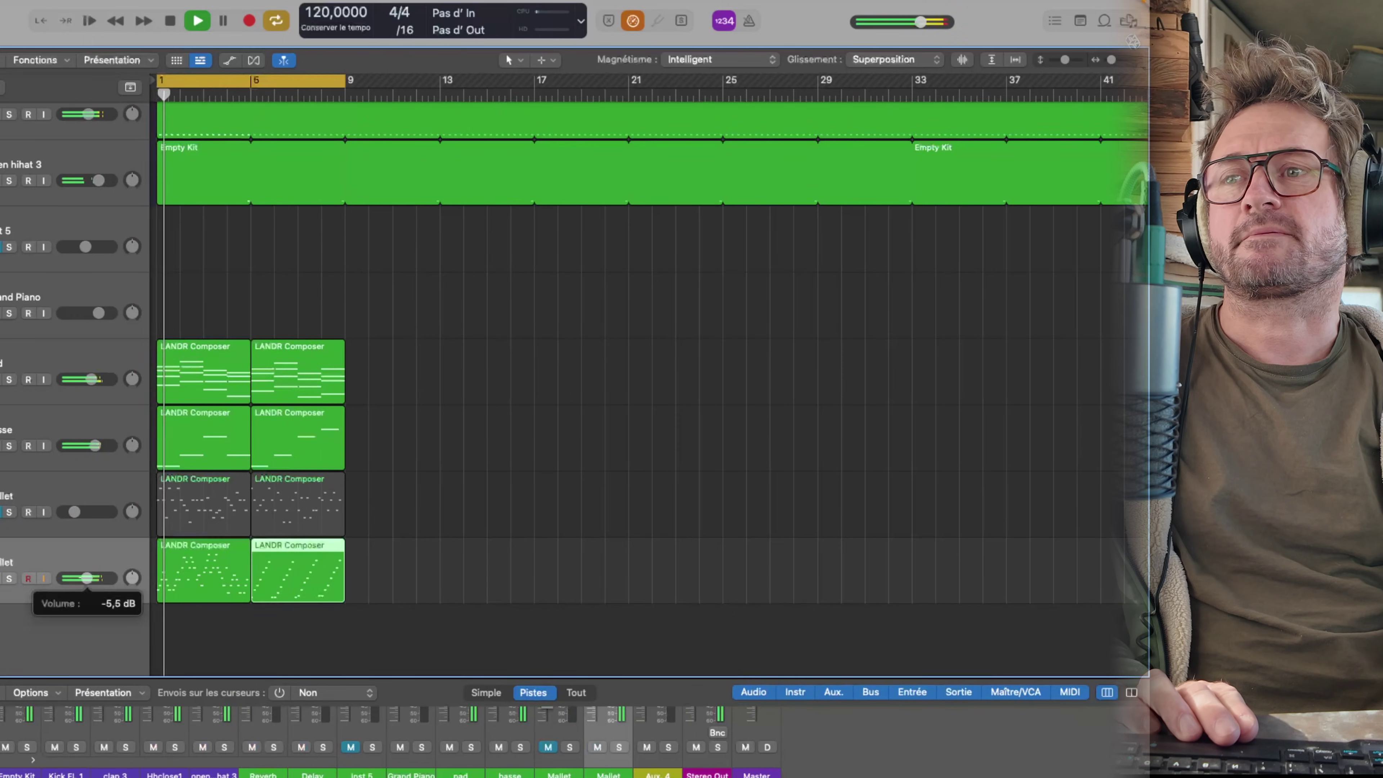
{"action": "left_click_drag", "start_coordinate": [76, 579], "coordinate": [80, 578]}
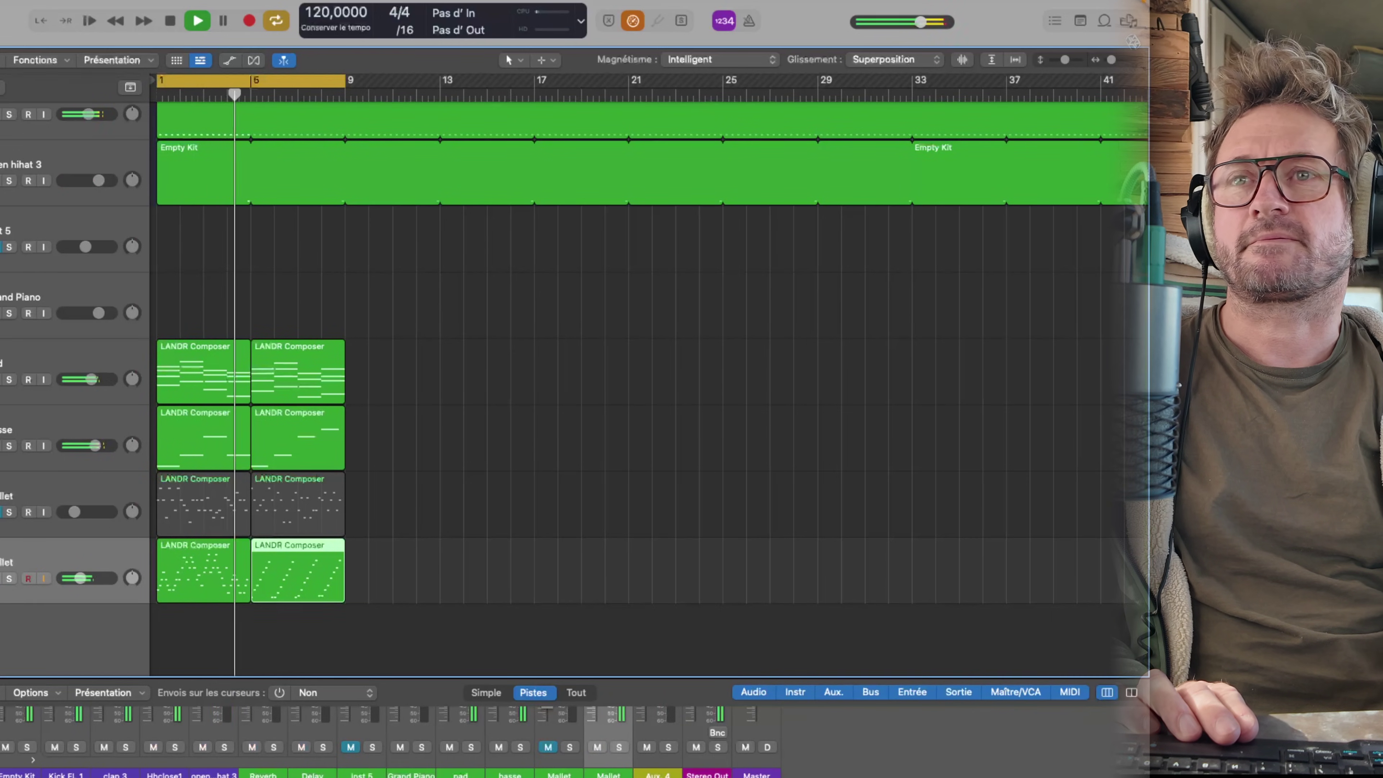
Step: With the Nexus plug-in window shown, mute the Kick FL 1 track and bring the original Mallet track back in
{"action": "key", "text": "v"}
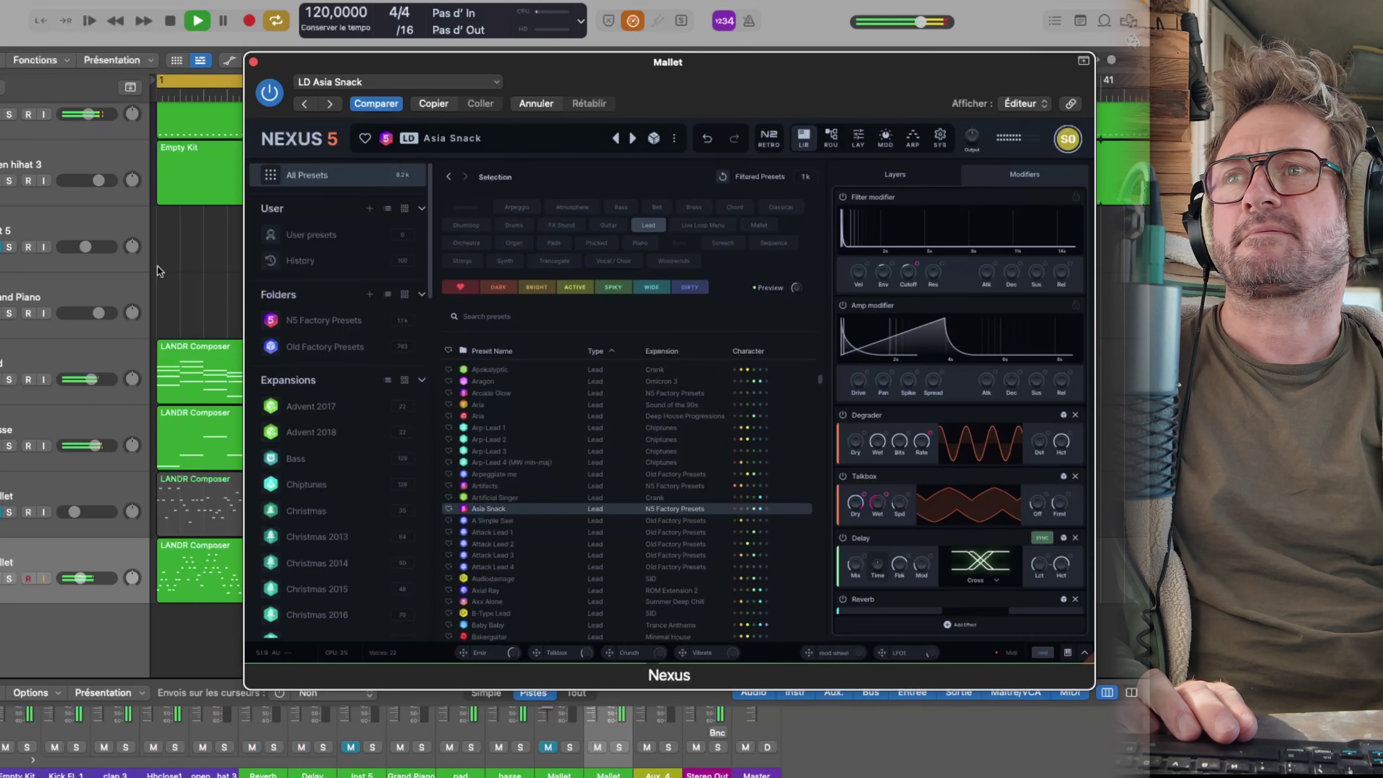
{"action": "scroll", "coordinate": [7, 281], "scroll_direction": "up", "scroll_amount": 5}
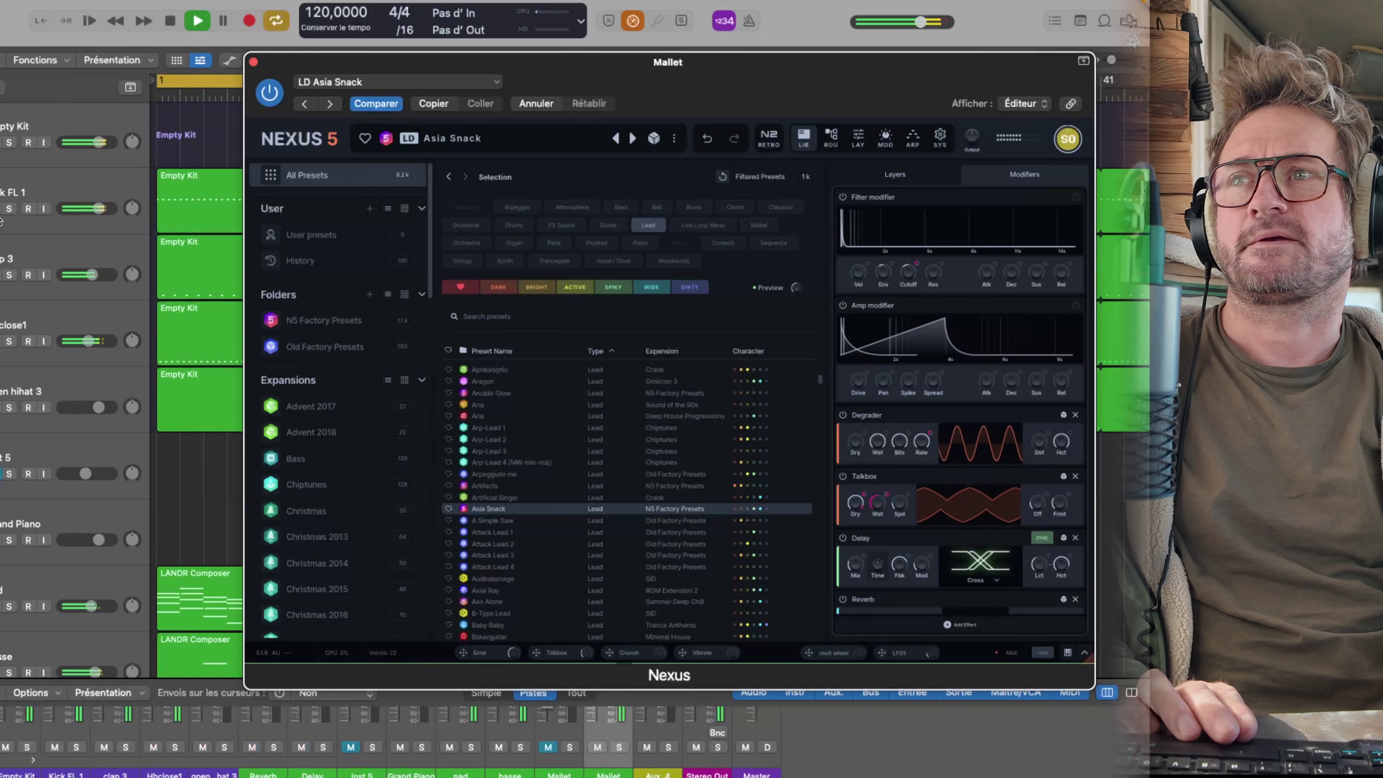
{"action": "left_click", "coordinate": [1, 210]}
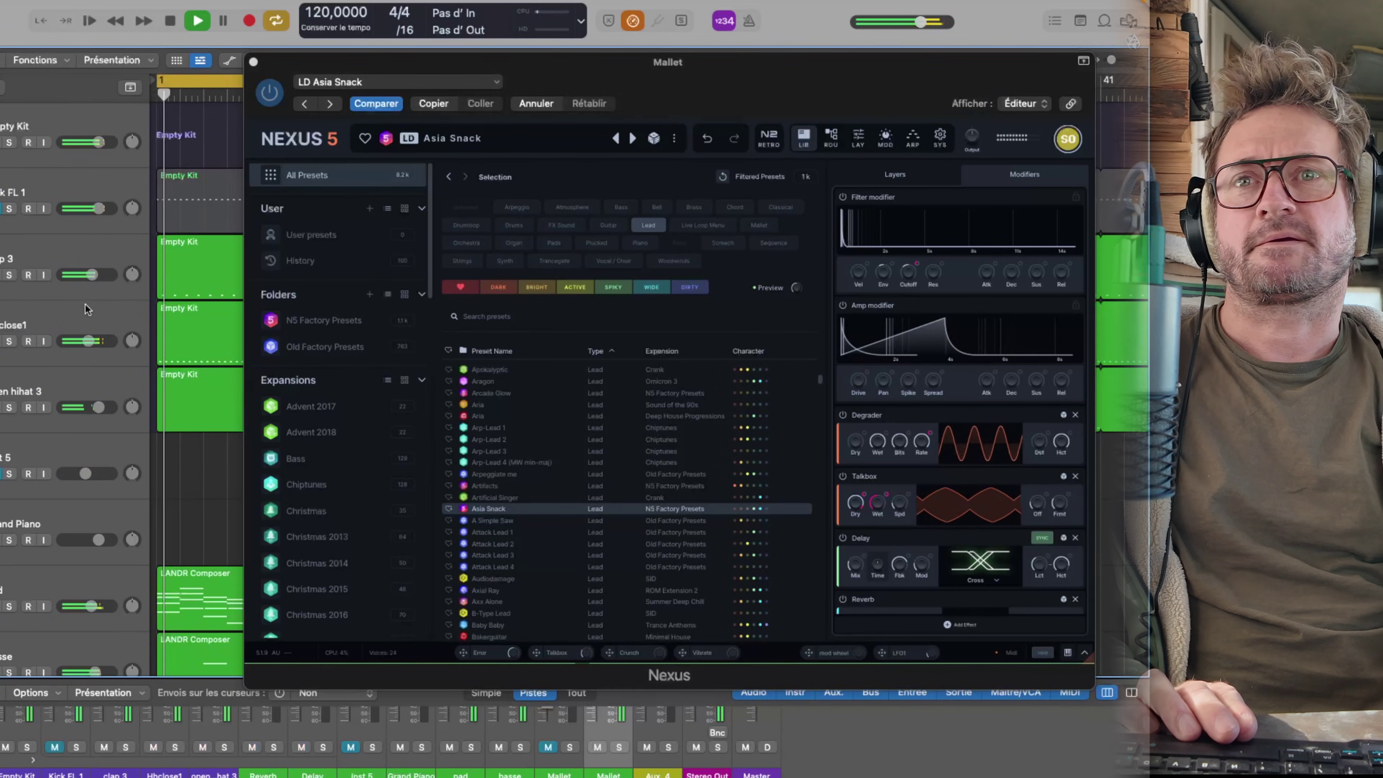
{"action": "scroll", "coordinate": [693, 369], "scroll_direction": "down", "scroll_amount": 6}
{"action": "scroll", "coordinate": [33, 477], "scroll_direction": "down", "scroll_amount": 5}
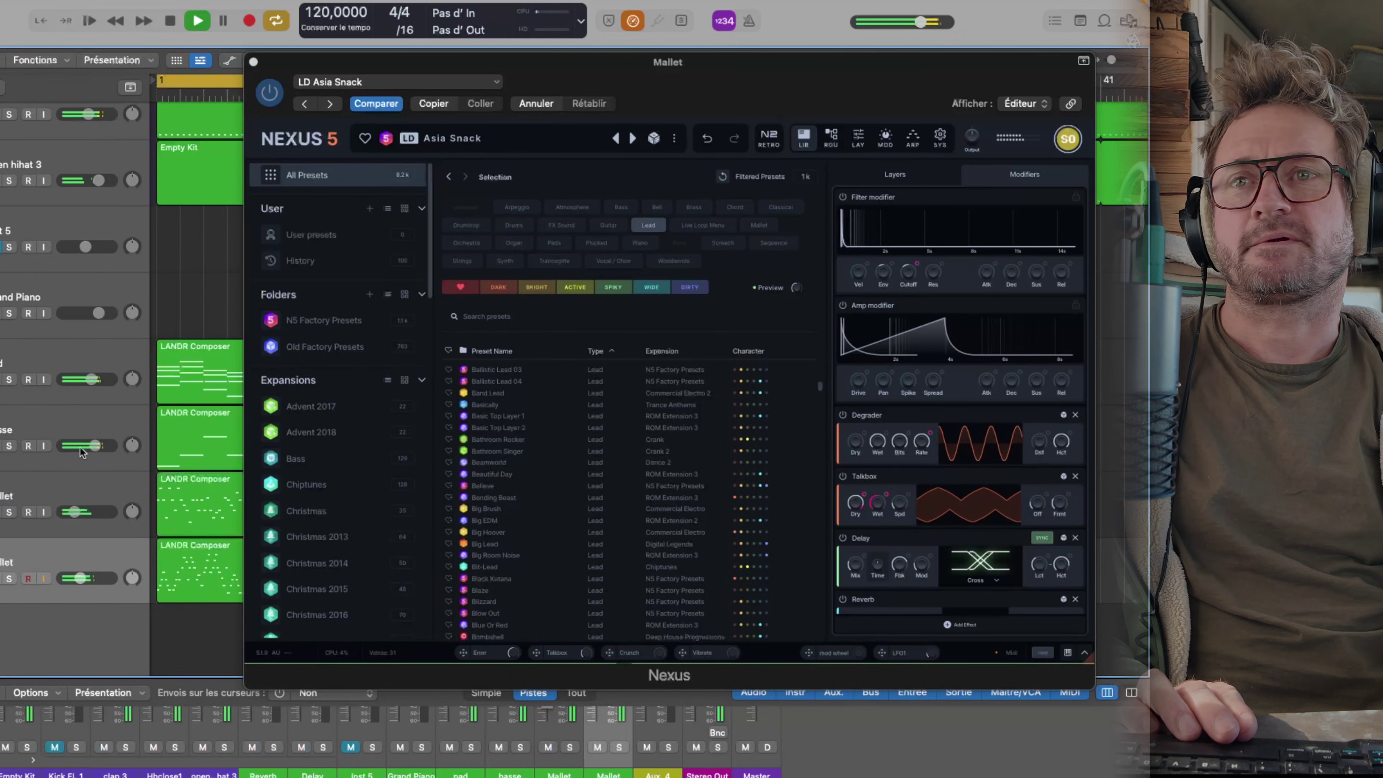
{"action": "scroll", "coordinate": [79, 333], "scroll_direction": "up", "scroll_amount": 2}
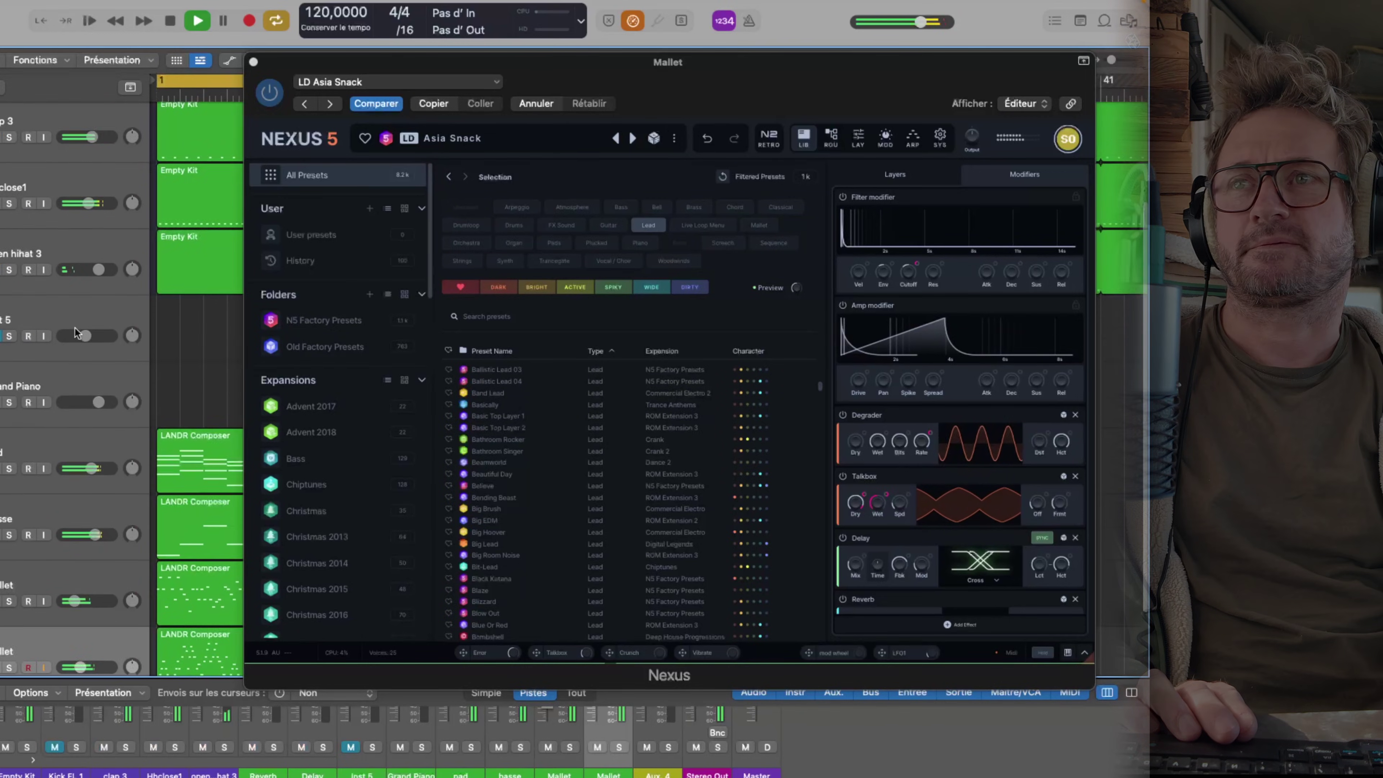
{"action": "scroll", "coordinate": [79, 332], "scroll_direction": "up", "scroll_amount": 3}
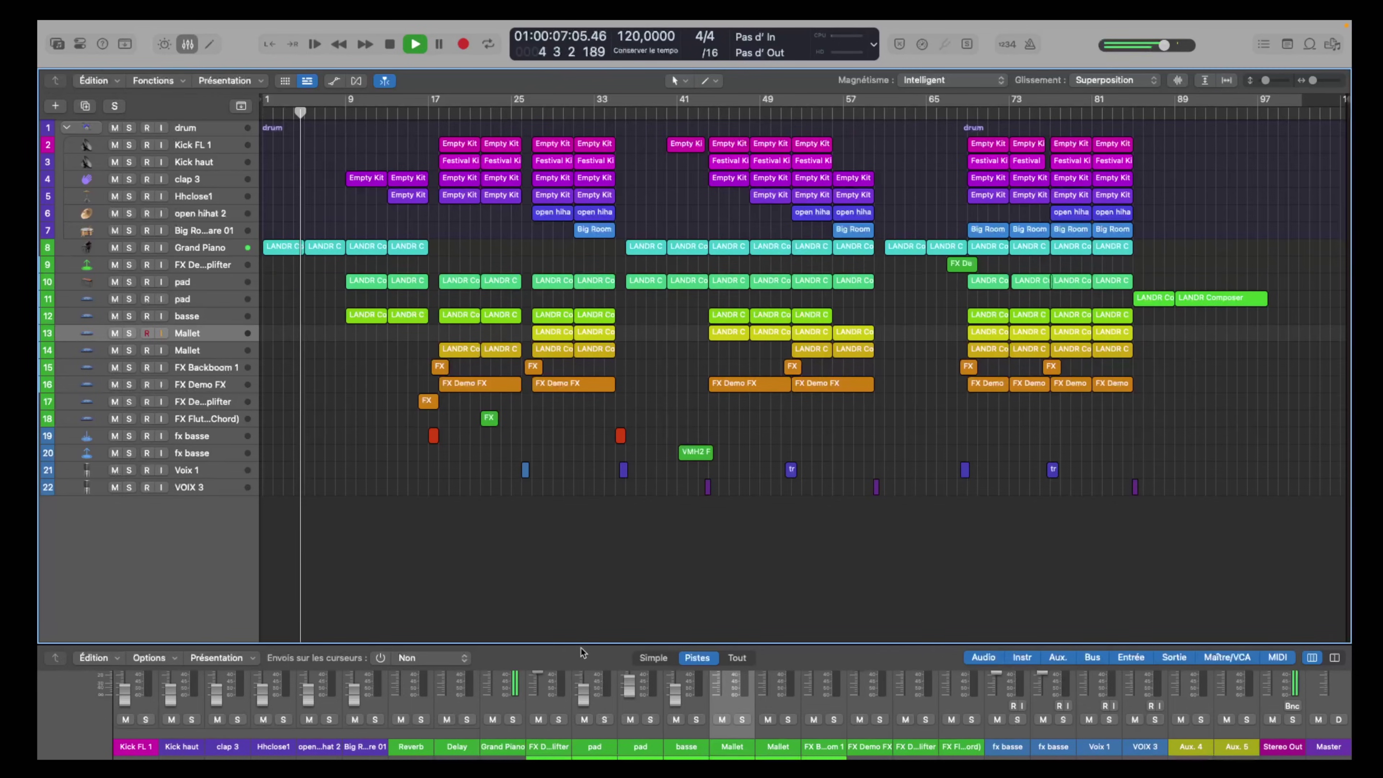
Step: Enlarge the mixer pane in the finished arrangement and zoom the tracks in vertically and horizontally
{"action": "left_click_drag", "start_coordinate": [583, 645], "coordinate": [606, 489]}
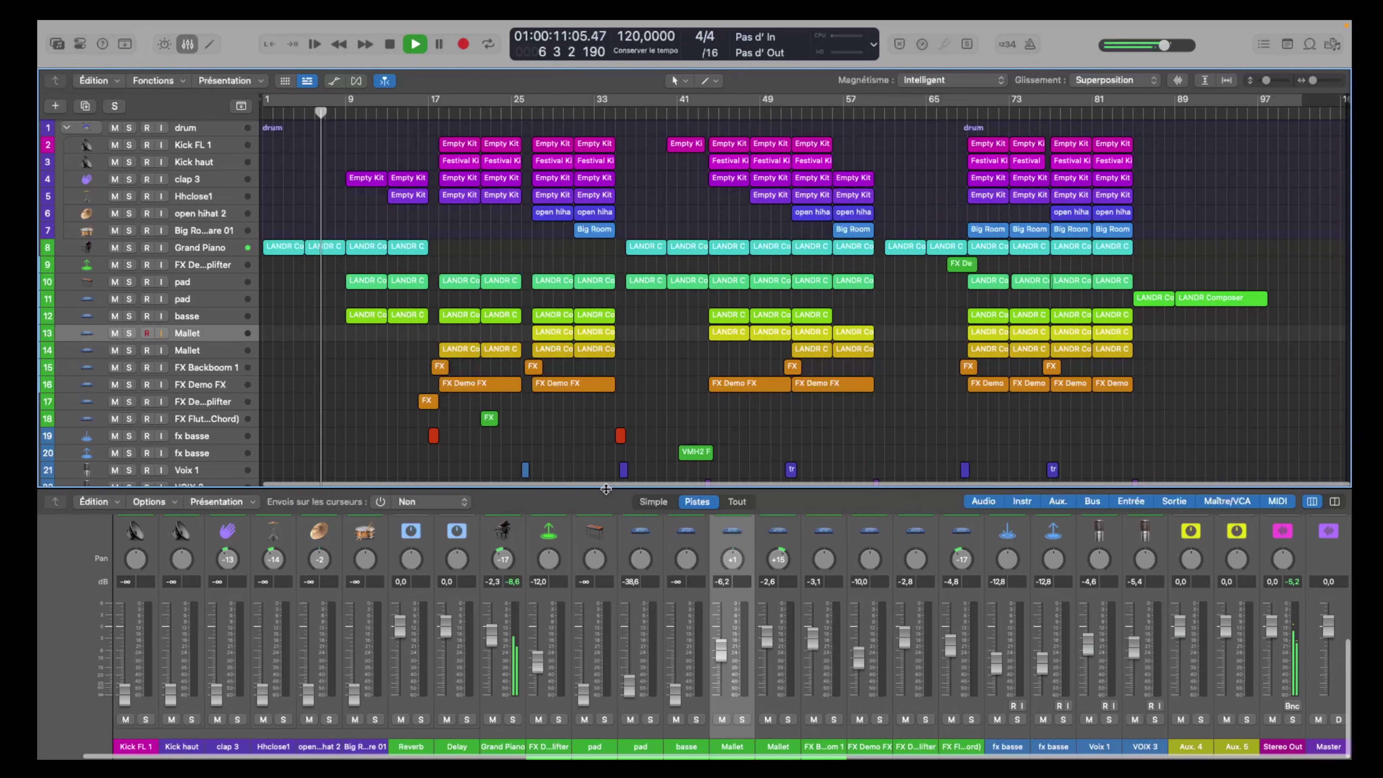
{"action": "scroll", "coordinate": [1050, 593], "scroll_direction": "left", "scroll_amount": 2}
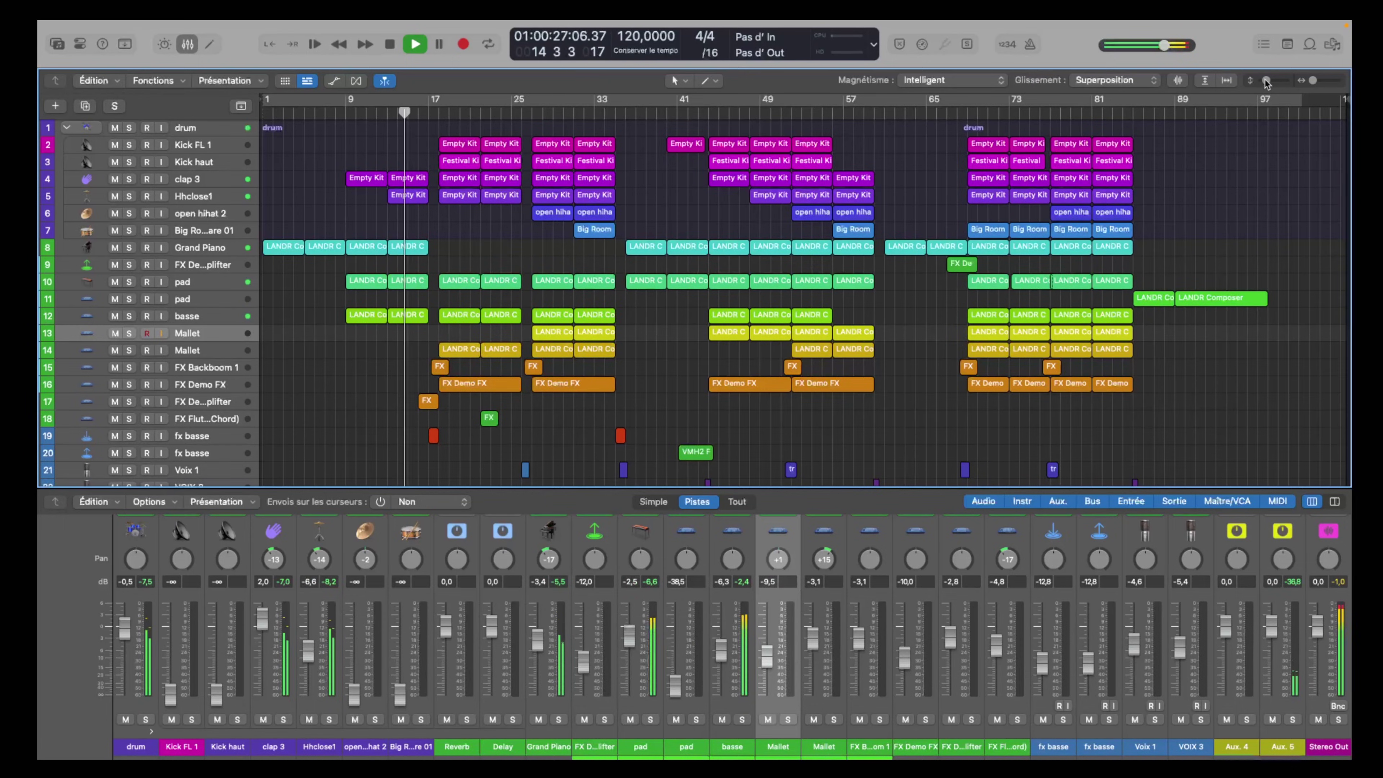
{"action": "left_click_drag", "start_coordinate": [1267, 82], "coordinate": [1274, 80]}
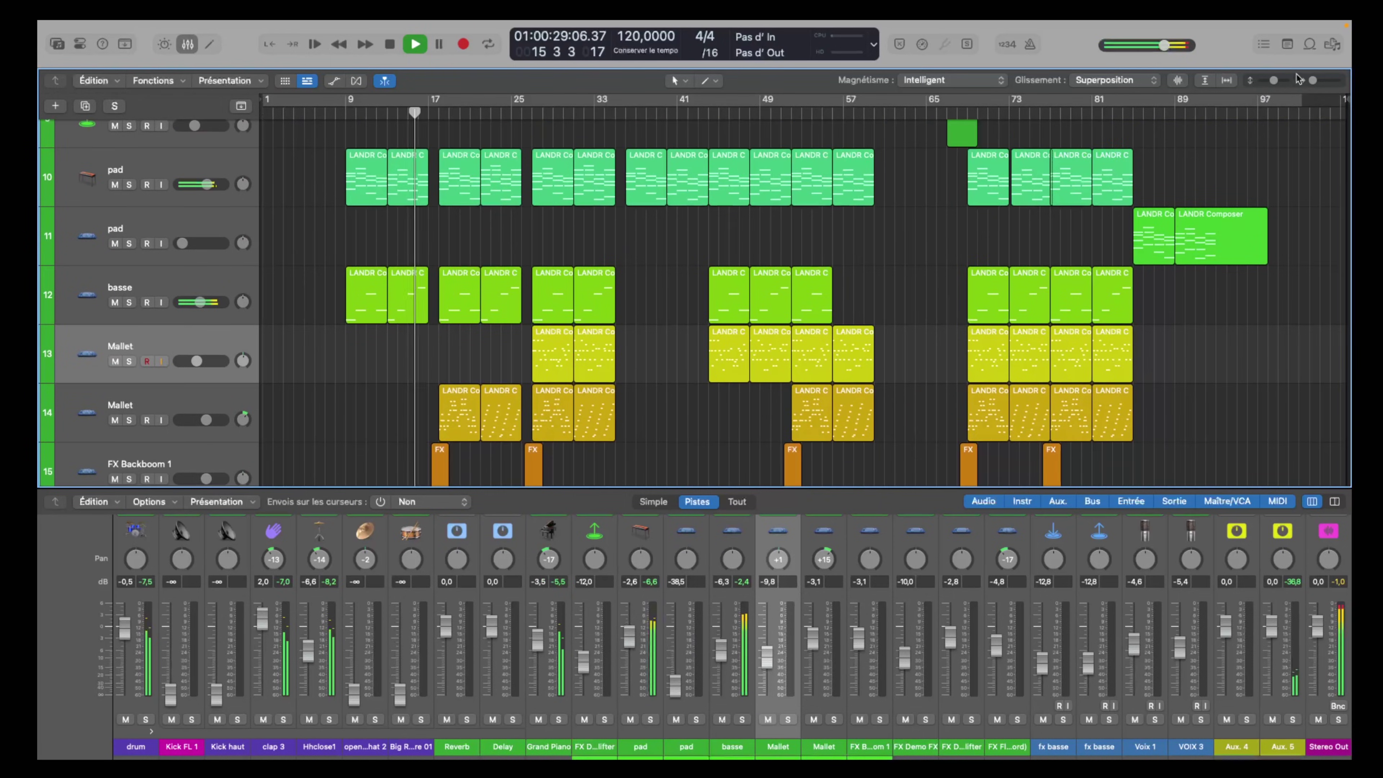
{"action": "left_click_drag", "start_coordinate": [1315, 82], "coordinate": [1317, 81]}
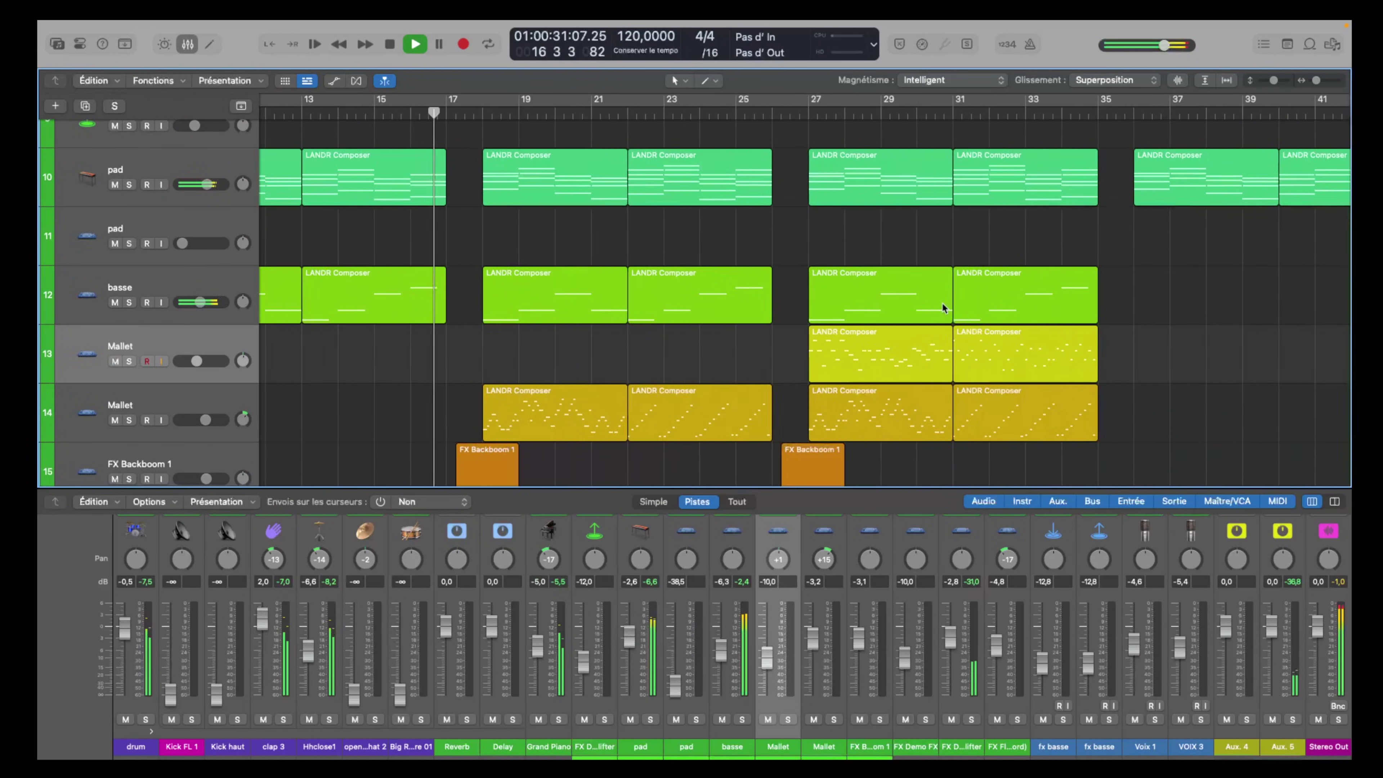
Step: Examine the pad, bass, Mallet, FX and voice tracks between bars 13 and 35 during playback
{"action": "scroll", "coordinate": [942, 301], "scroll_direction": "down", "scroll_amount": 3}
{"action": "scroll", "coordinate": [941, 304], "scroll_direction": "down", "scroll_amount": 4}
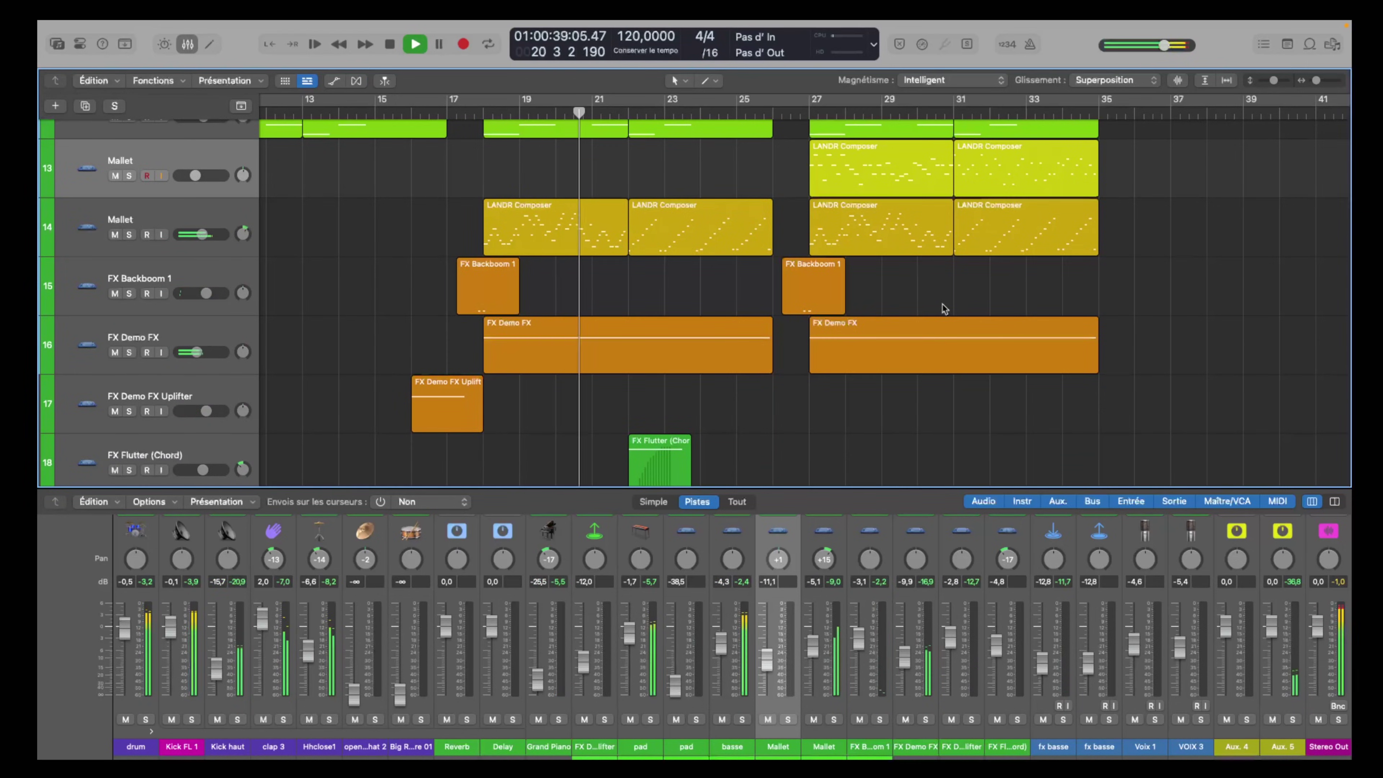
{"action": "scroll", "coordinate": [943, 306], "scroll_direction": "up", "scroll_amount": 4}
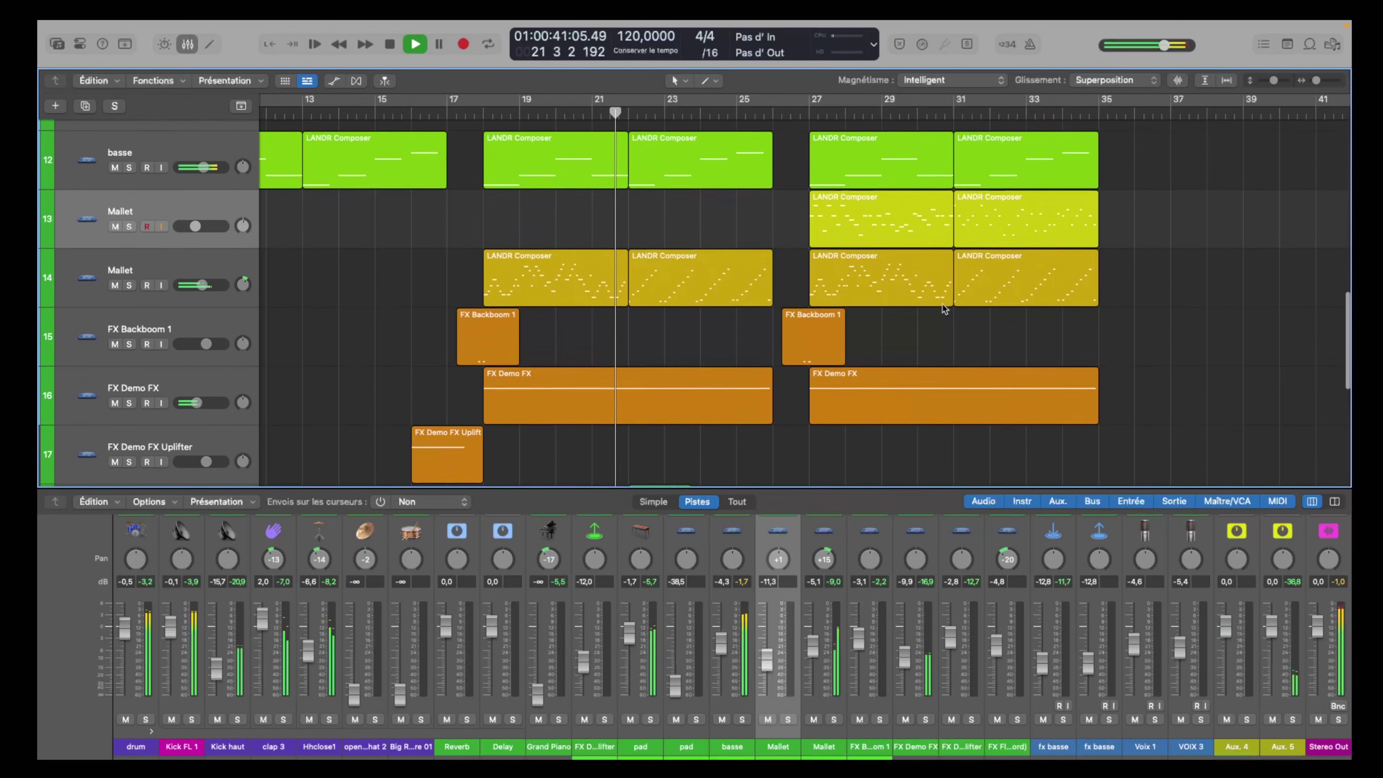
{"action": "scroll", "coordinate": [944, 309], "scroll_direction": "up", "scroll_amount": 1}
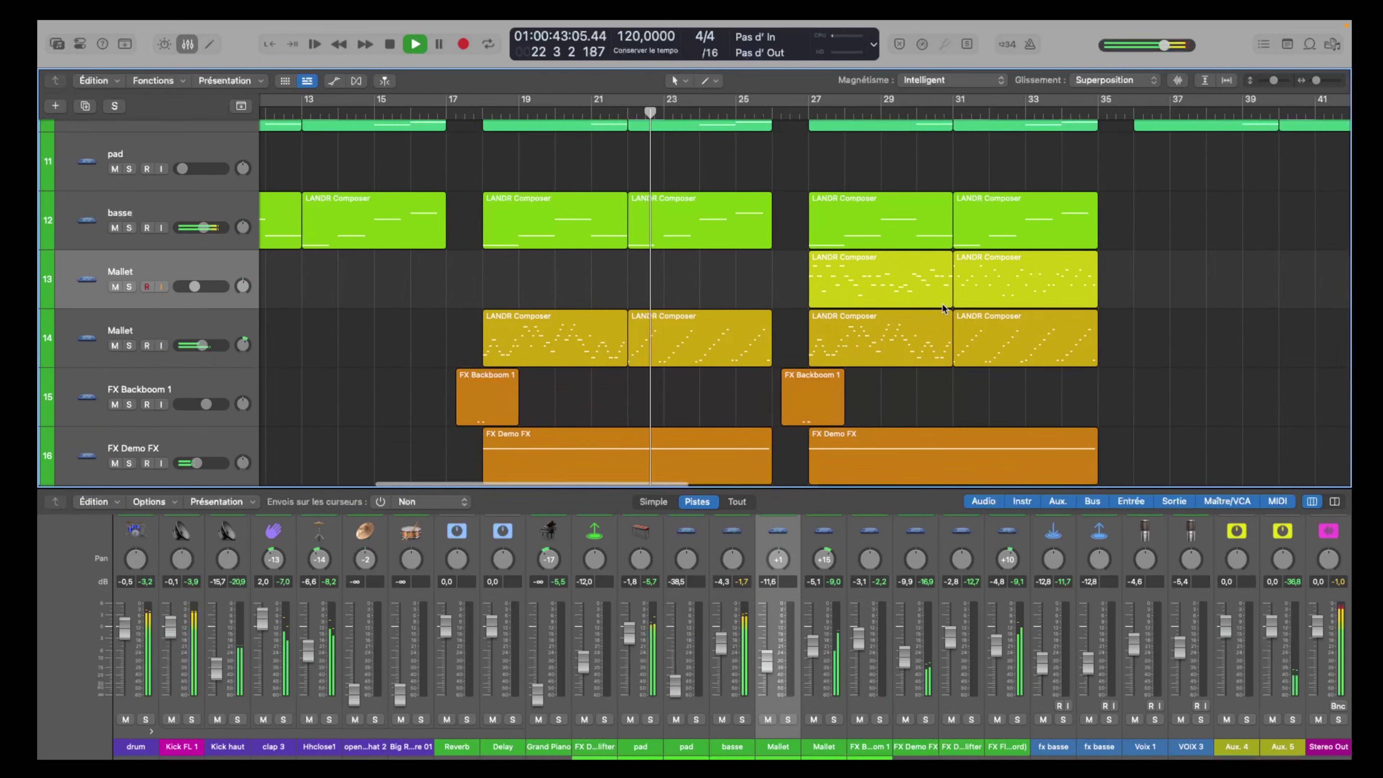
{"action": "scroll", "coordinate": [943, 309], "scroll_direction": "up", "scroll_amount": 3}
{"action": "scroll", "coordinate": [942, 304], "scroll_direction": "down", "scroll_amount": 6}
{"action": "scroll", "coordinate": [944, 308], "scroll_direction": "down", "scroll_amount": 10}
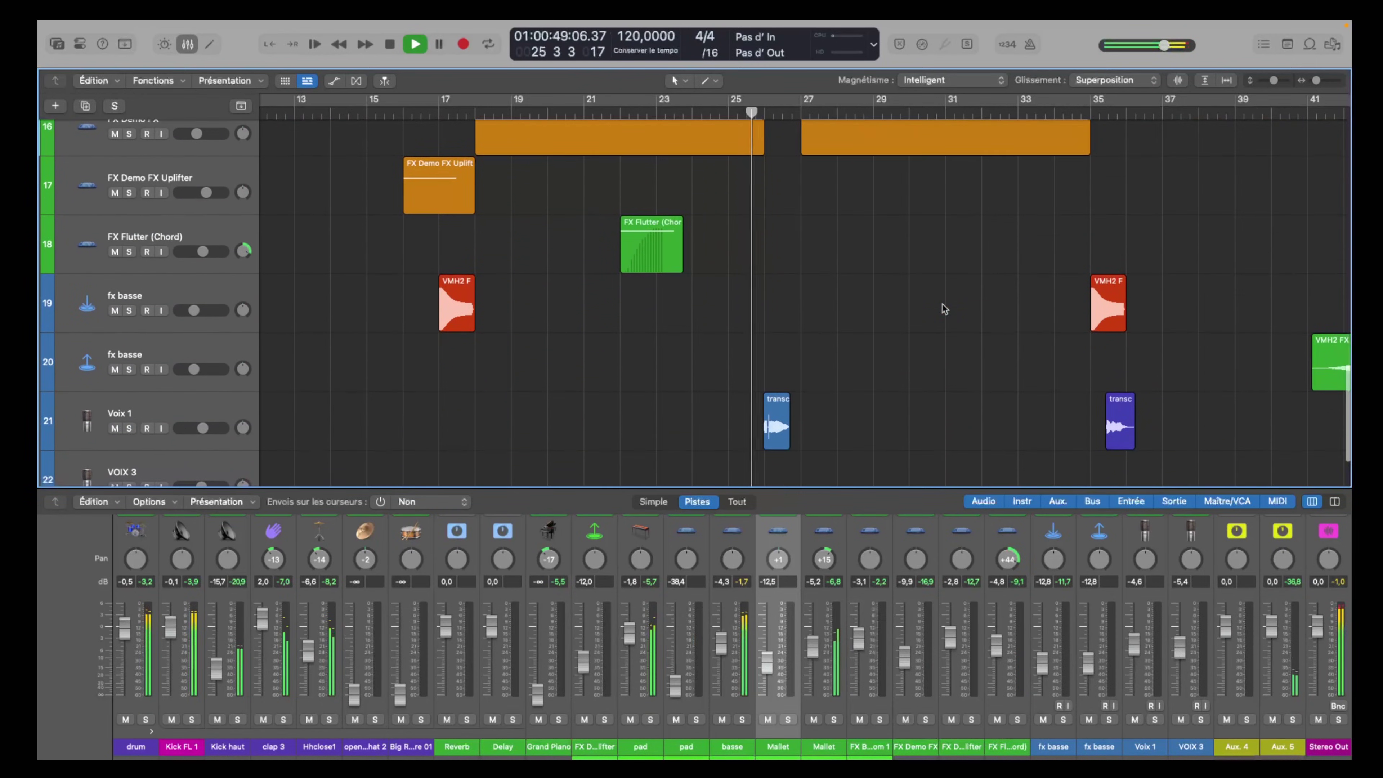
{"action": "scroll", "coordinate": [944, 308], "scroll_direction": "up", "scroll_amount": 8}
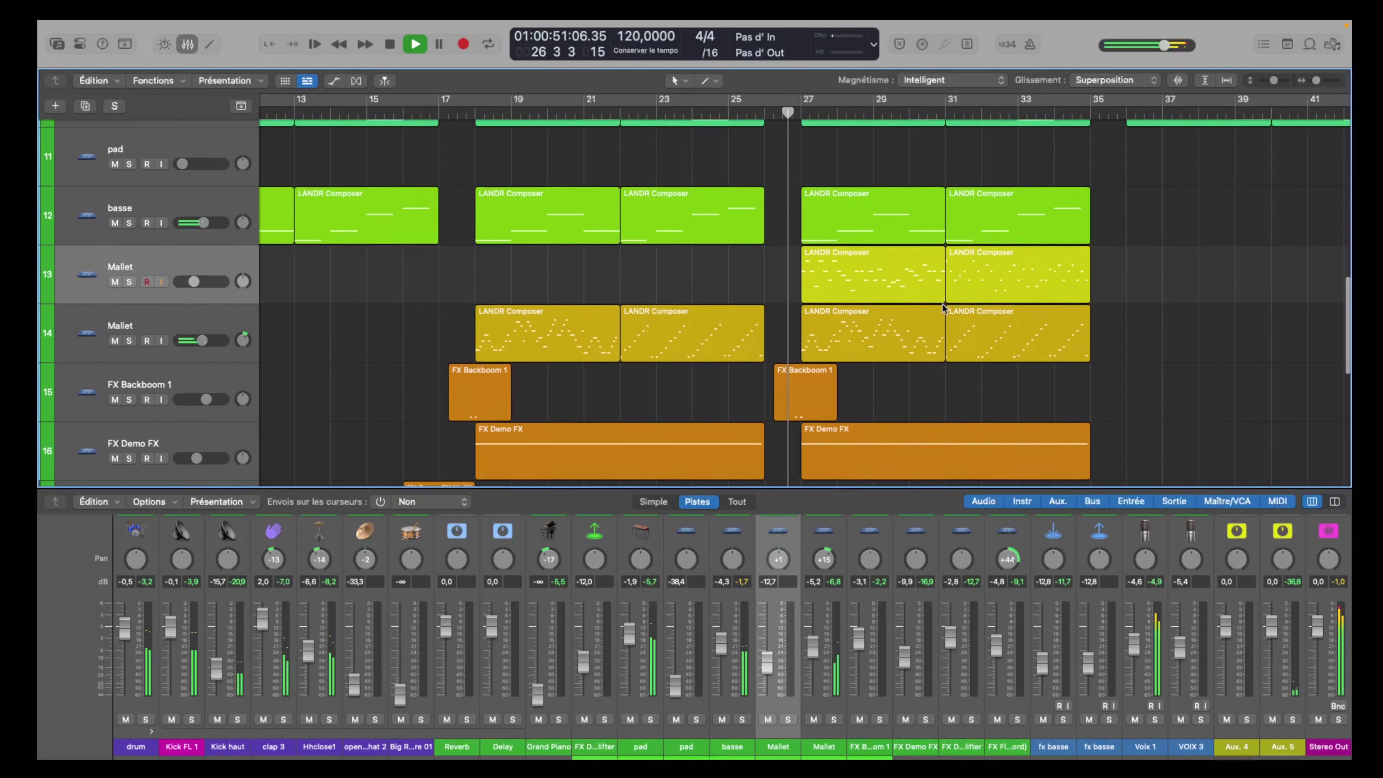
{"action": "scroll", "coordinate": [944, 308], "scroll_direction": "up", "scroll_amount": 5}
Step: Follow playback through bars 27 to 35, checking the chord, bass and both Mallet arpeggio regions against the other tracks
{"action": "scroll", "coordinate": [1143, 352], "scroll_direction": "right", "scroll_amount": 10}
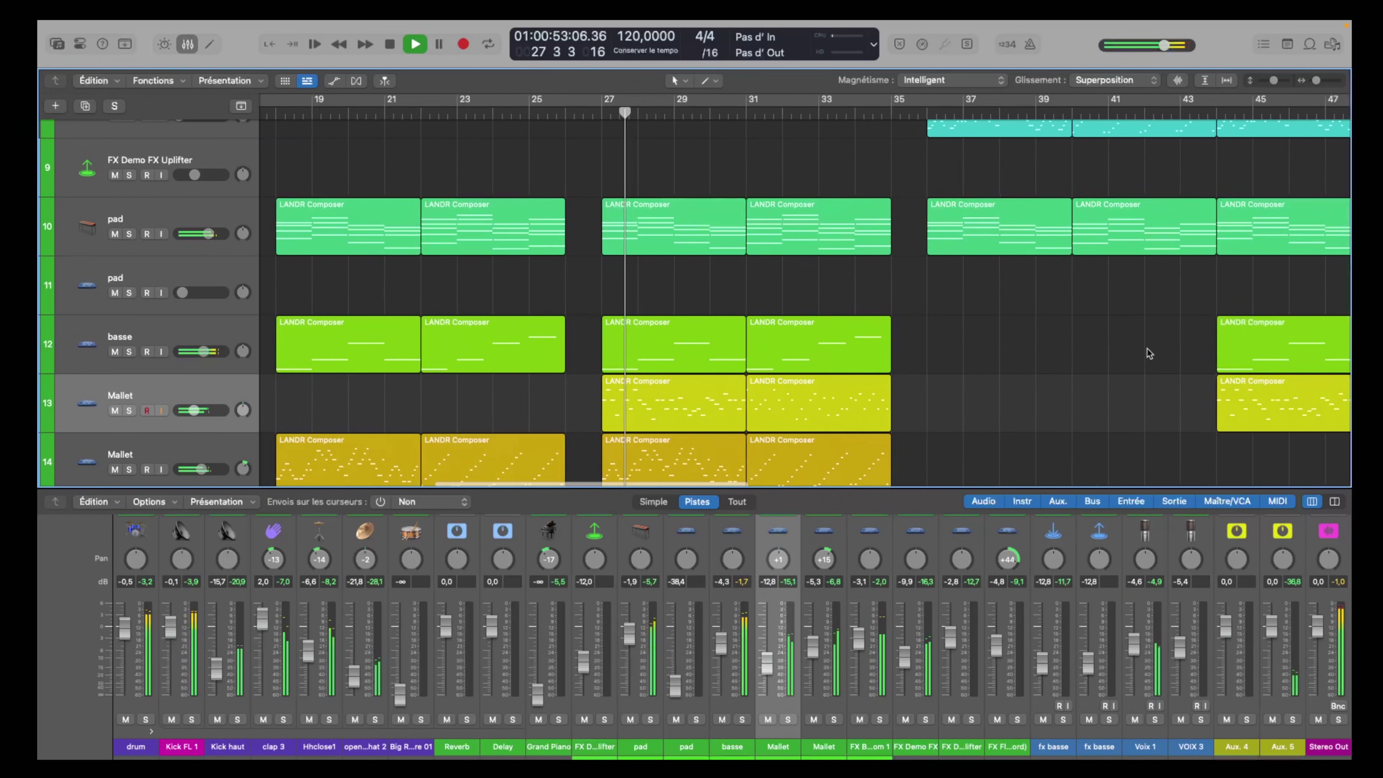
{"action": "scroll", "coordinate": [1142, 353], "scroll_direction": "down", "scroll_amount": 3}
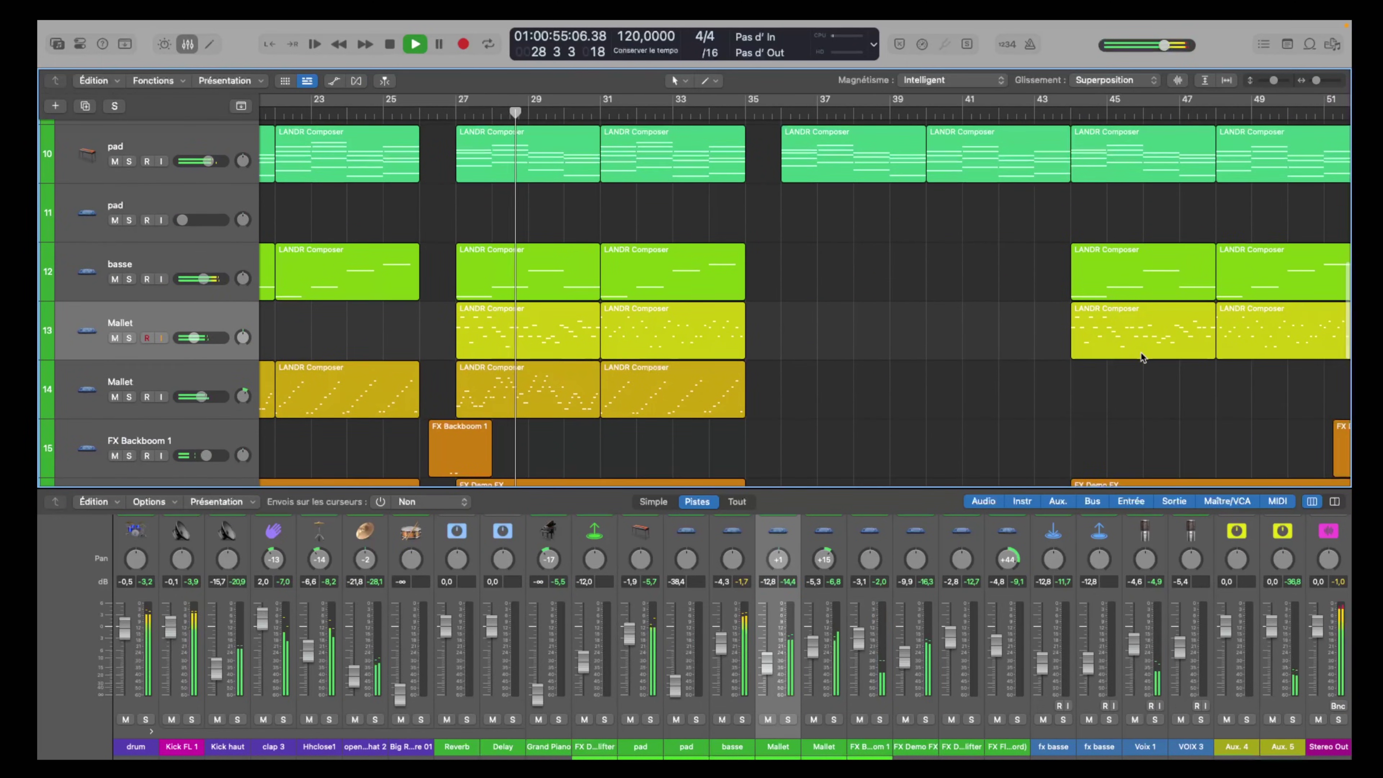
{"action": "scroll", "coordinate": [1142, 355], "scroll_direction": "up", "scroll_amount": 15}
{"action": "scroll", "coordinate": [1143, 357], "scroll_direction": "down", "scroll_amount": 15}
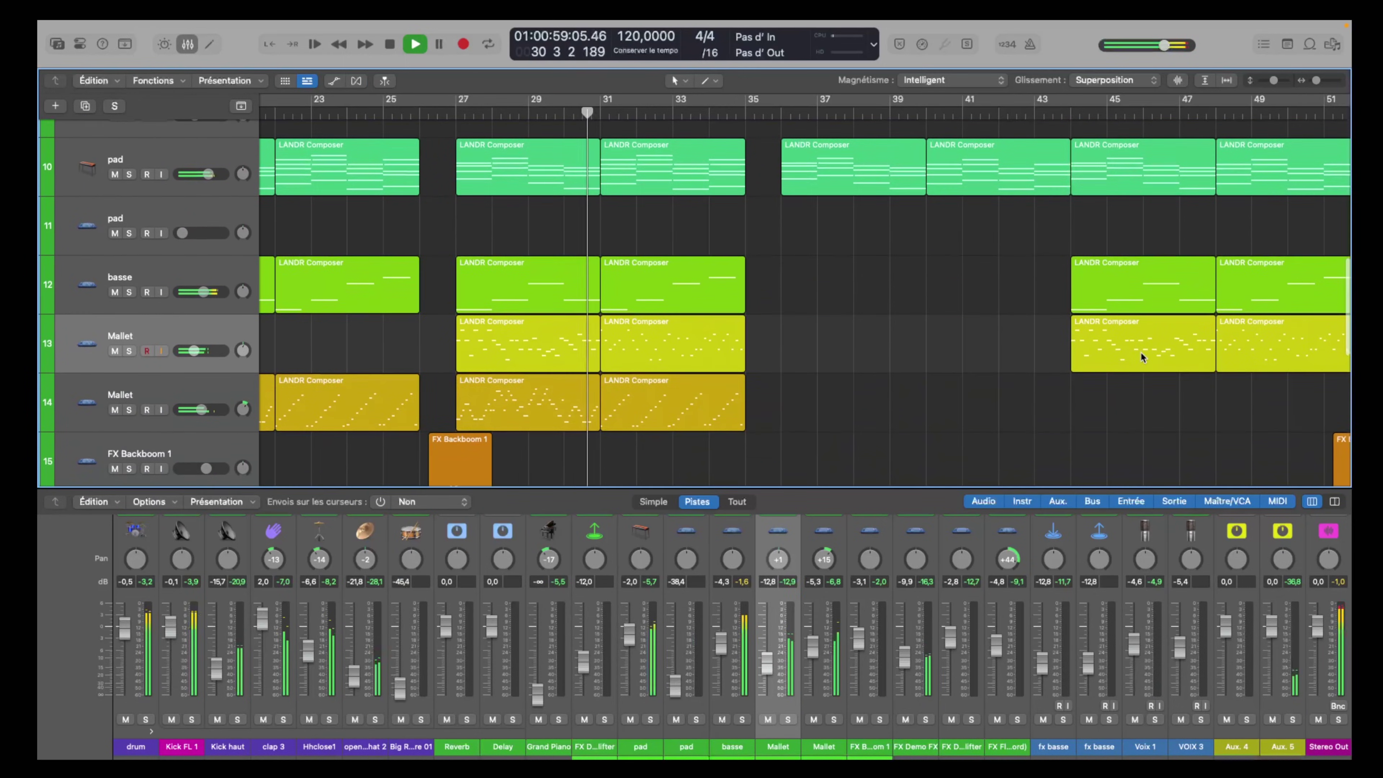
{"action": "scroll", "coordinate": [1142, 354], "scroll_direction": "down", "scroll_amount": 3}
{"action": "scroll", "coordinate": [1143, 357], "scroll_direction": "down", "scroll_amount": 2}
{"action": "scroll", "coordinate": [1143, 357], "scroll_direction": "right", "scroll_amount": 5}
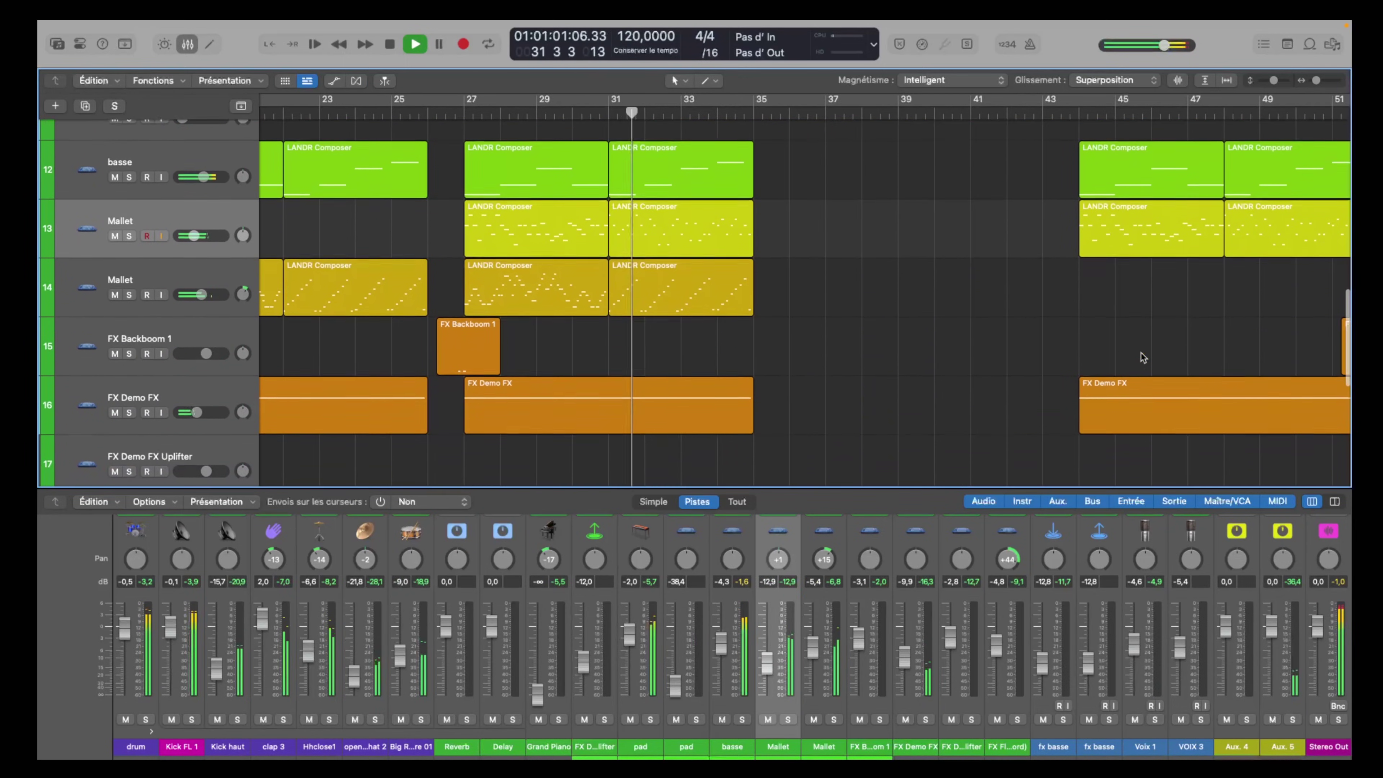
{"action": "scroll", "coordinate": [1141, 357], "scroll_direction": "up", "scroll_amount": 3}
{"action": "scroll", "coordinate": [1141, 353], "scroll_direction": "up", "scroll_amount": 1}
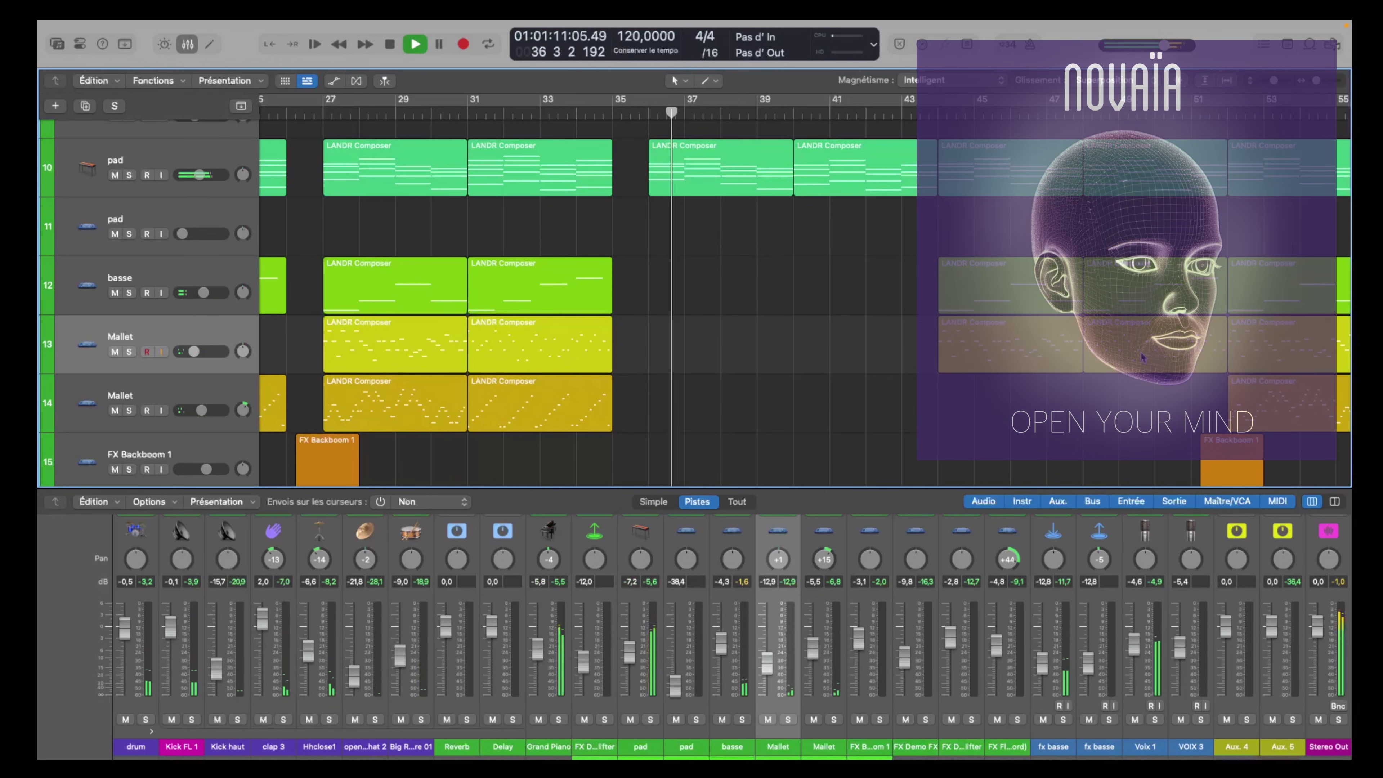
Step: Follow playback from bar 36 to bar 49, examining the Grand Piano, pad, bass and Mallet regions of the break
{"action": "scroll", "coordinate": [1142, 357], "scroll_direction": "up", "scroll_amount": 5}
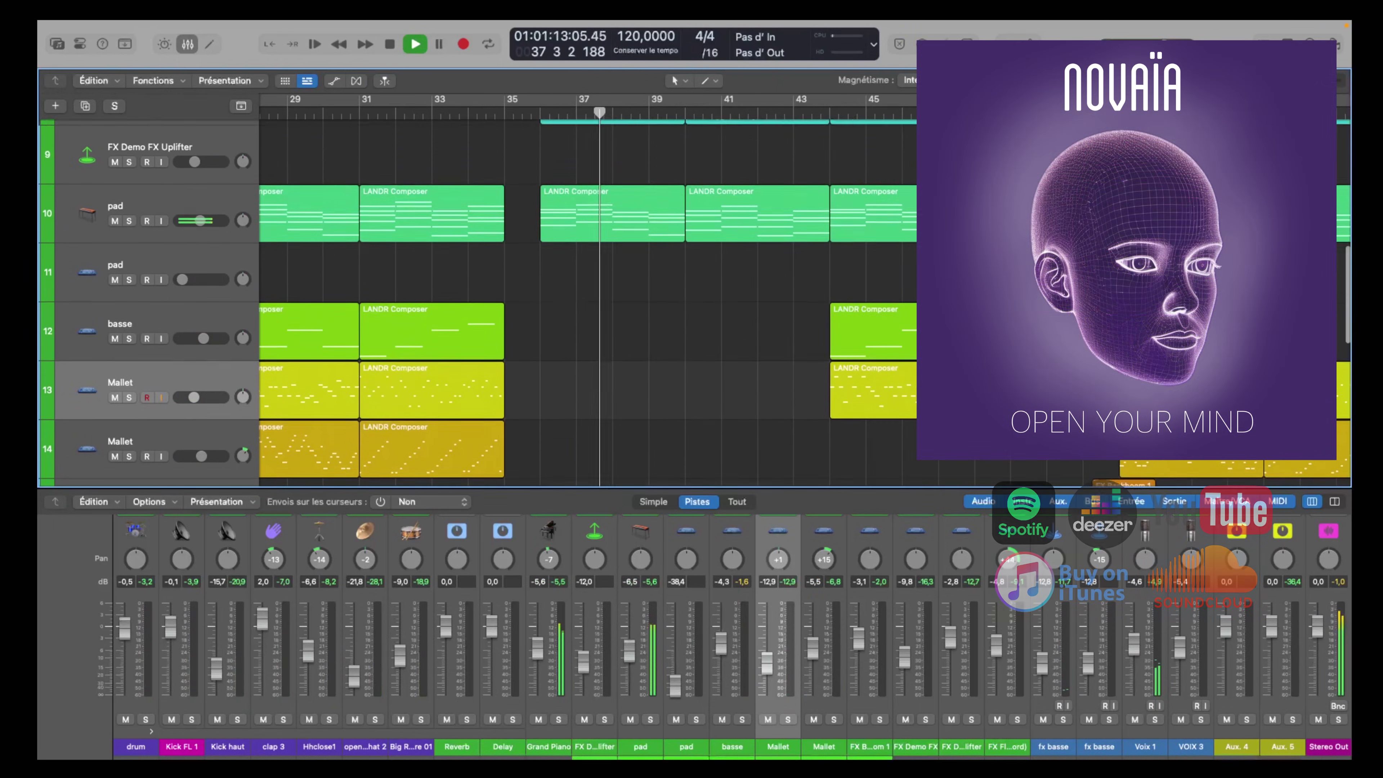
{"action": "scroll", "coordinate": [588, 300], "scroll_direction": "up", "scroll_amount": 1}
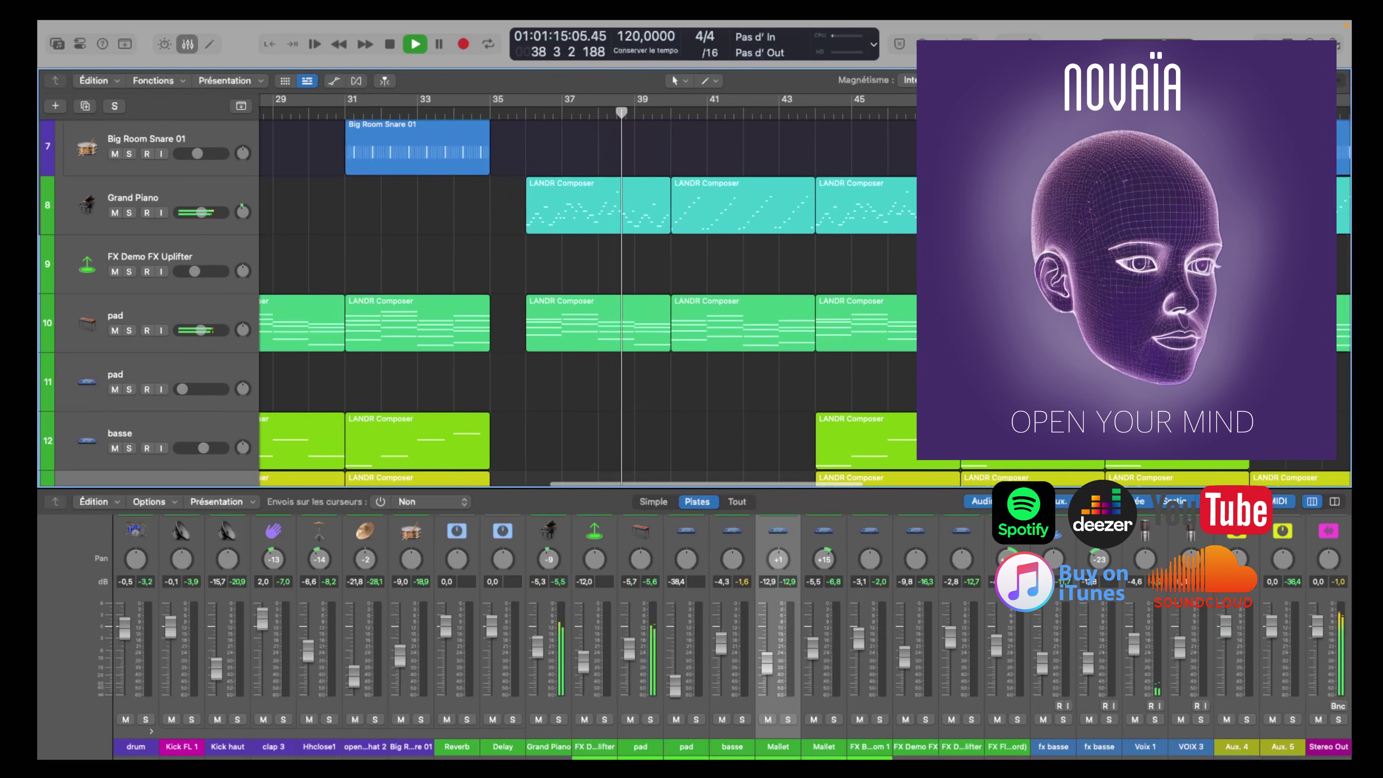
{"action": "scroll", "coordinate": [588, 302], "scroll_direction": "down", "scroll_amount": 2}
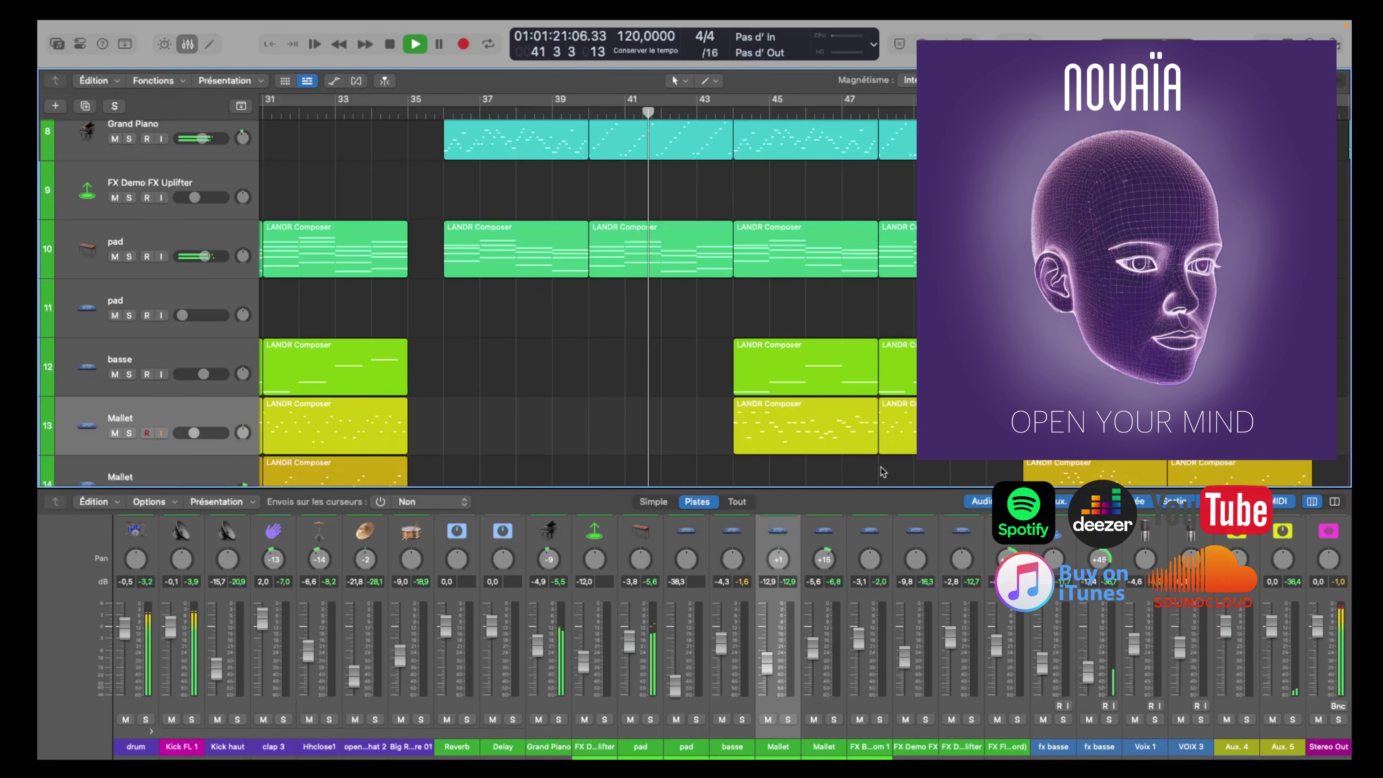
{"action": "scroll", "coordinate": [825, 414], "scroll_direction": "up", "scroll_amount": 5}
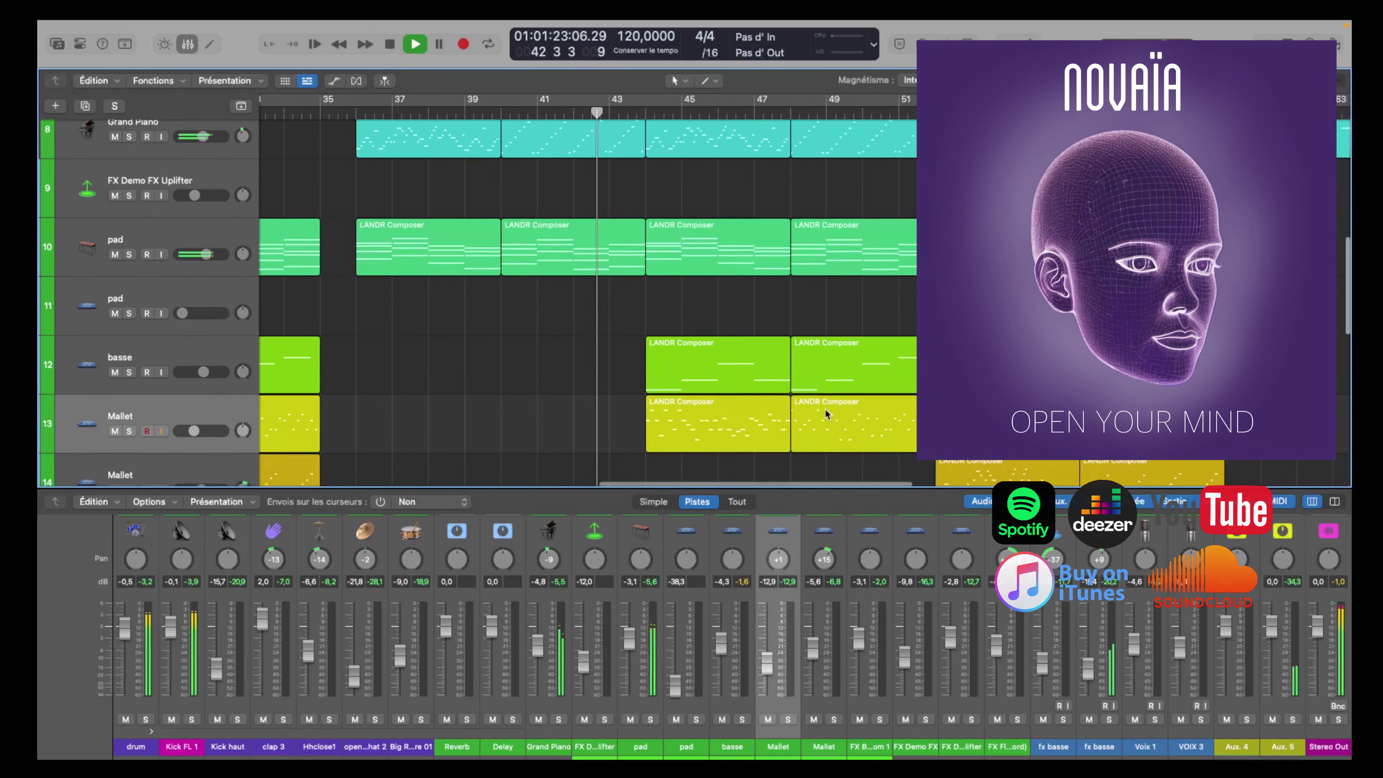
{"action": "scroll", "coordinate": [826, 407], "scroll_direction": "down", "scroll_amount": 5}
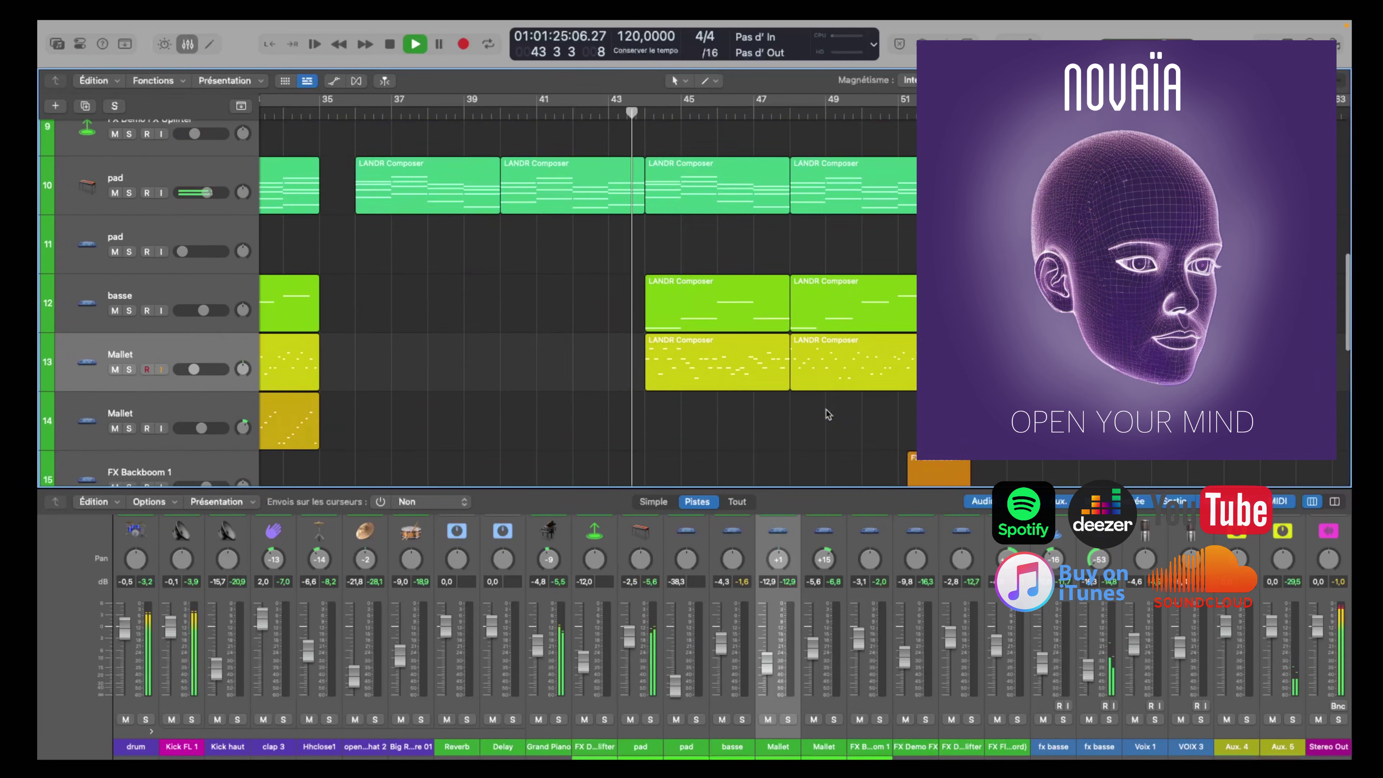
{"action": "scroll", "coordinate": [826, 408], "scroll_direction": "down", "scroll_amount": 3}
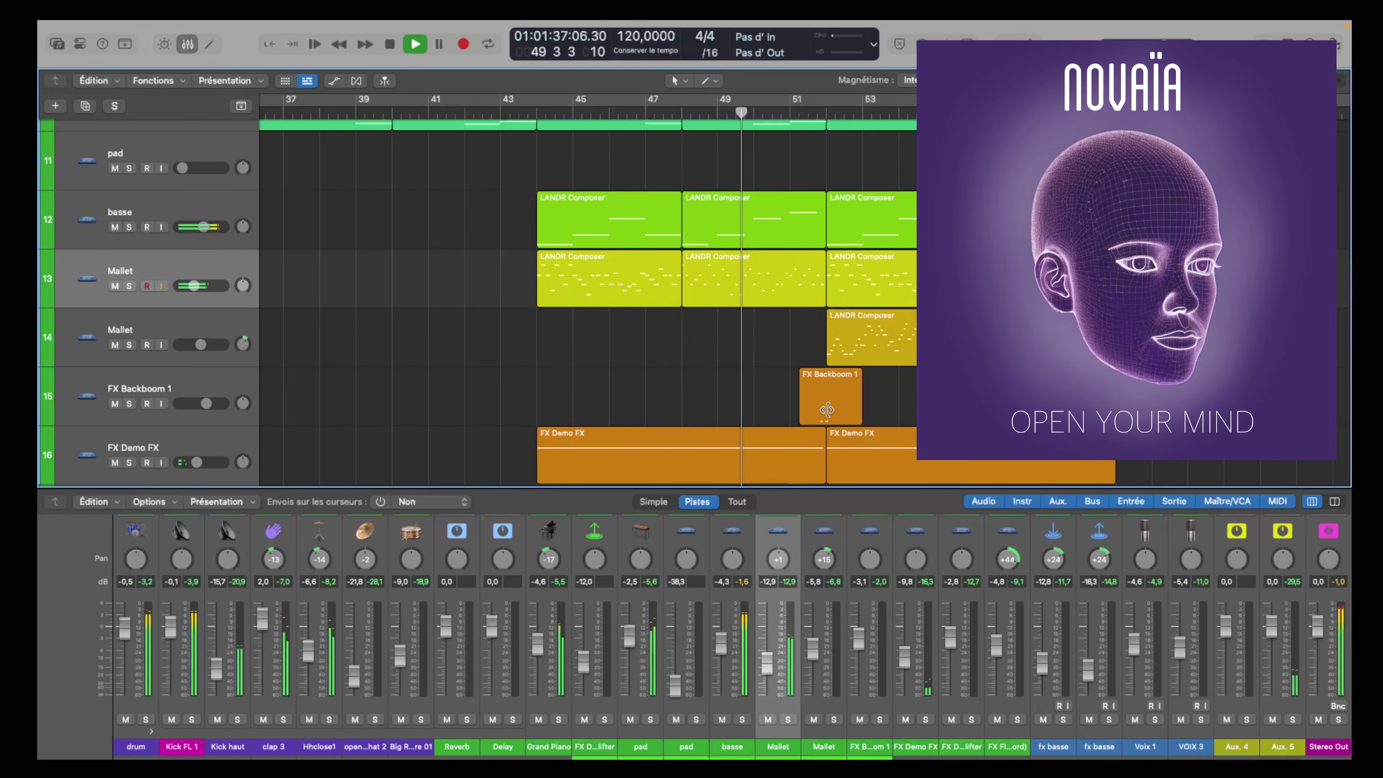
Step: Follow playback through bars 49 to 57, examining the bass, both Mallet tracks, FX Backboom 1 and FX Demo FX
{"action": "scroll", "coordinate": [827, 410], "scroll_direction": "right", "scroll_amount": 3}
{"action": "scroll", "coordinate": [827, 410], "scroll_direction": "right", "scroll_amount": 3}
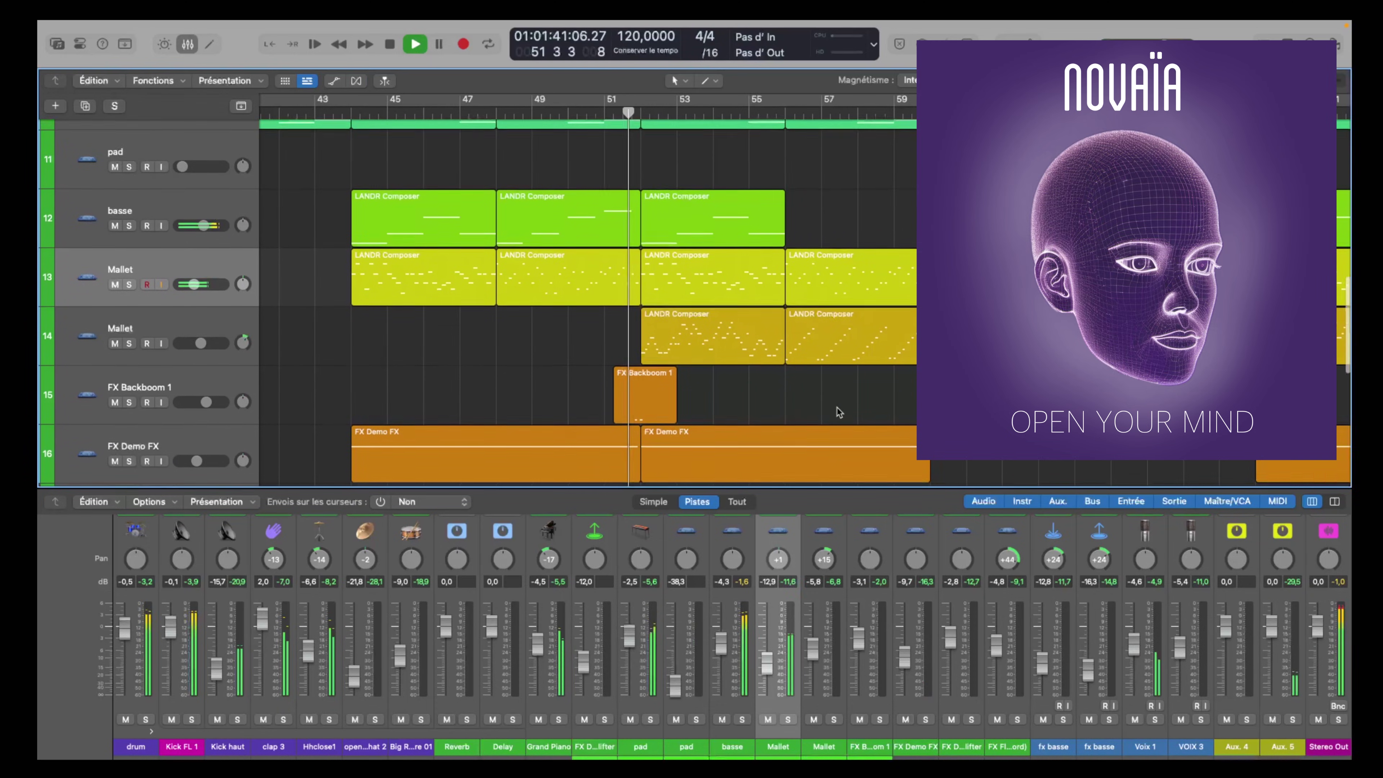
{"action": "scroll", "coordinate": [838, 407], "scroll_direction": "right", "scroll_amount": 5}
{"action": "scroll", "coordinate": [847, 406], "scroll_direction": "down", "scroll_amount": 1}
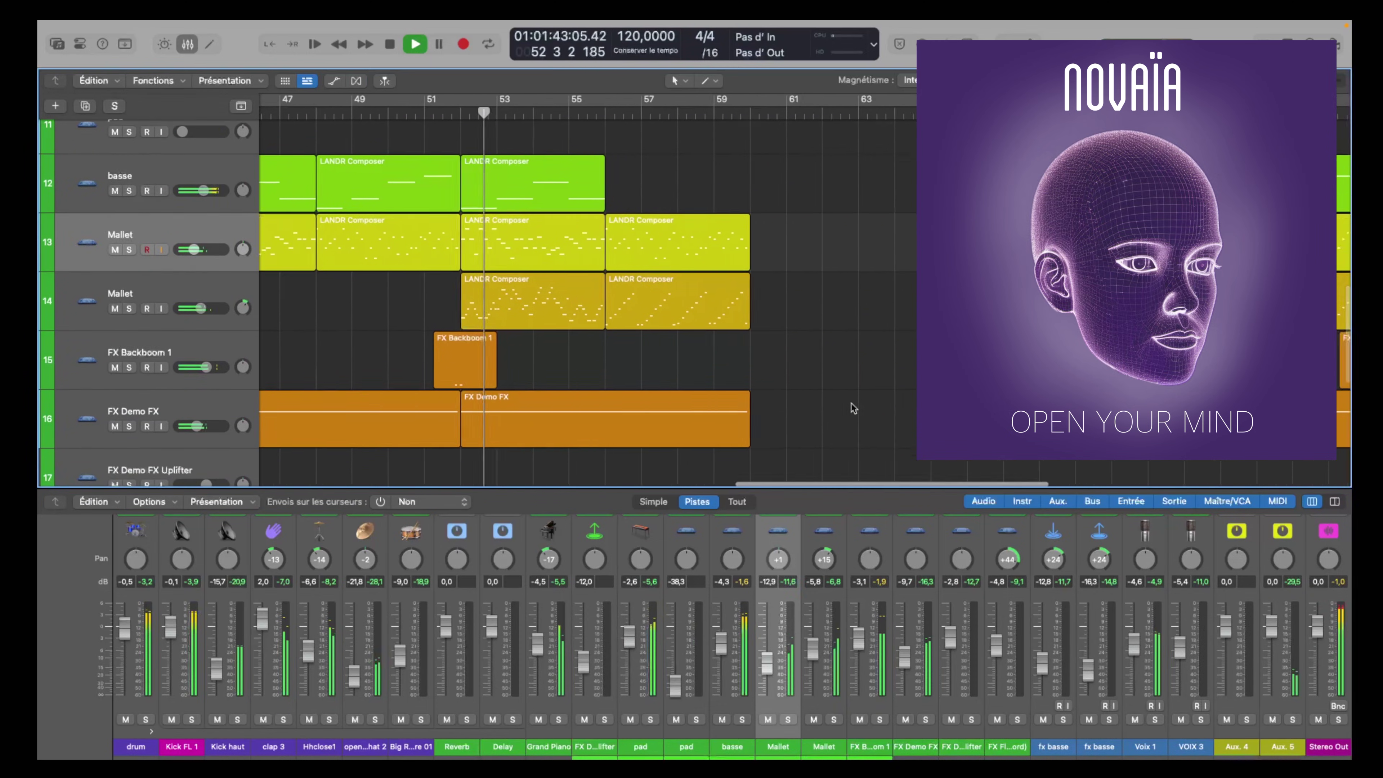
{"action": "scroll", "coordinate": [853, 408], "scroll_direction": "up", "scroll_amount": 2}
{"action": "scroll", "coordinate": [854, 408], "scroll_direction": "right", "scroll_amount": 5}
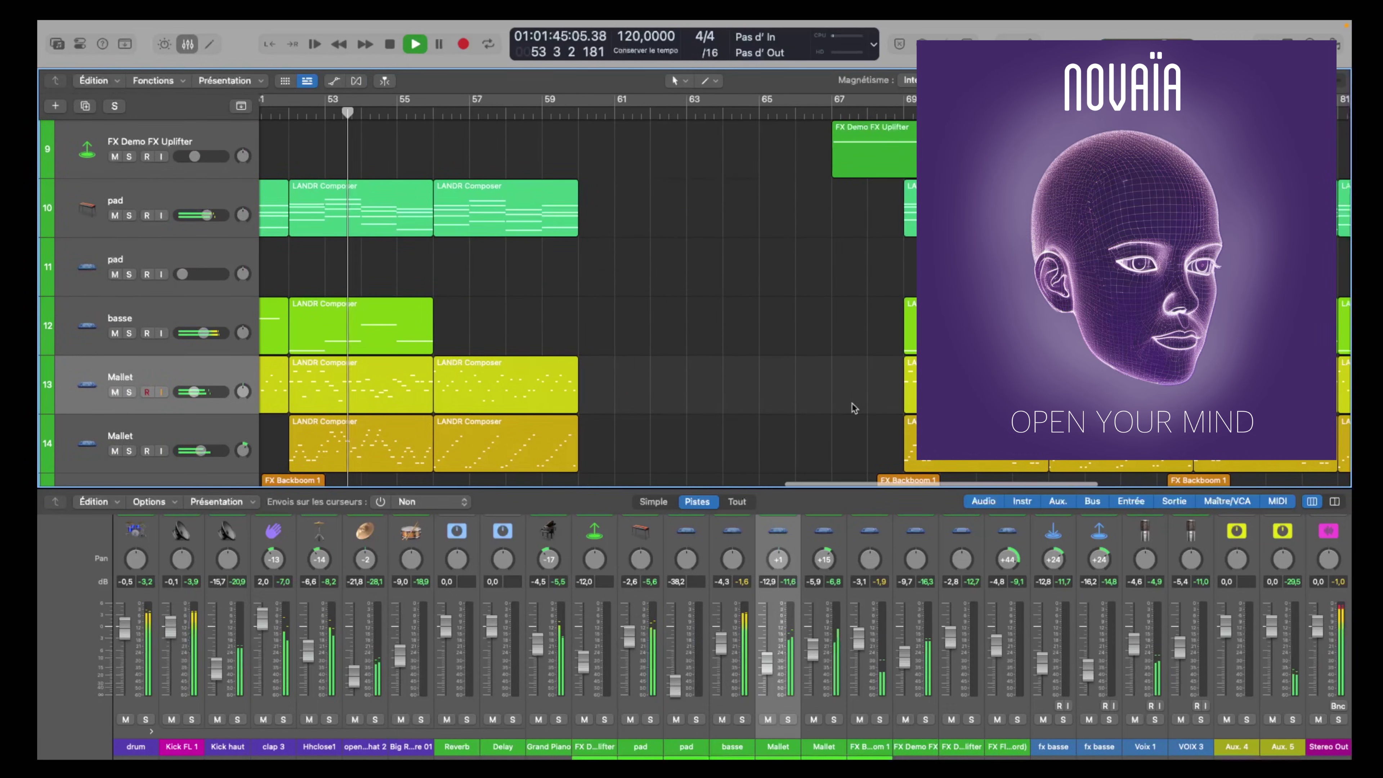
{"action": "scroll", "coordinate": [854, 408], "scroll_direction": "down", "scroll_amount": 1}
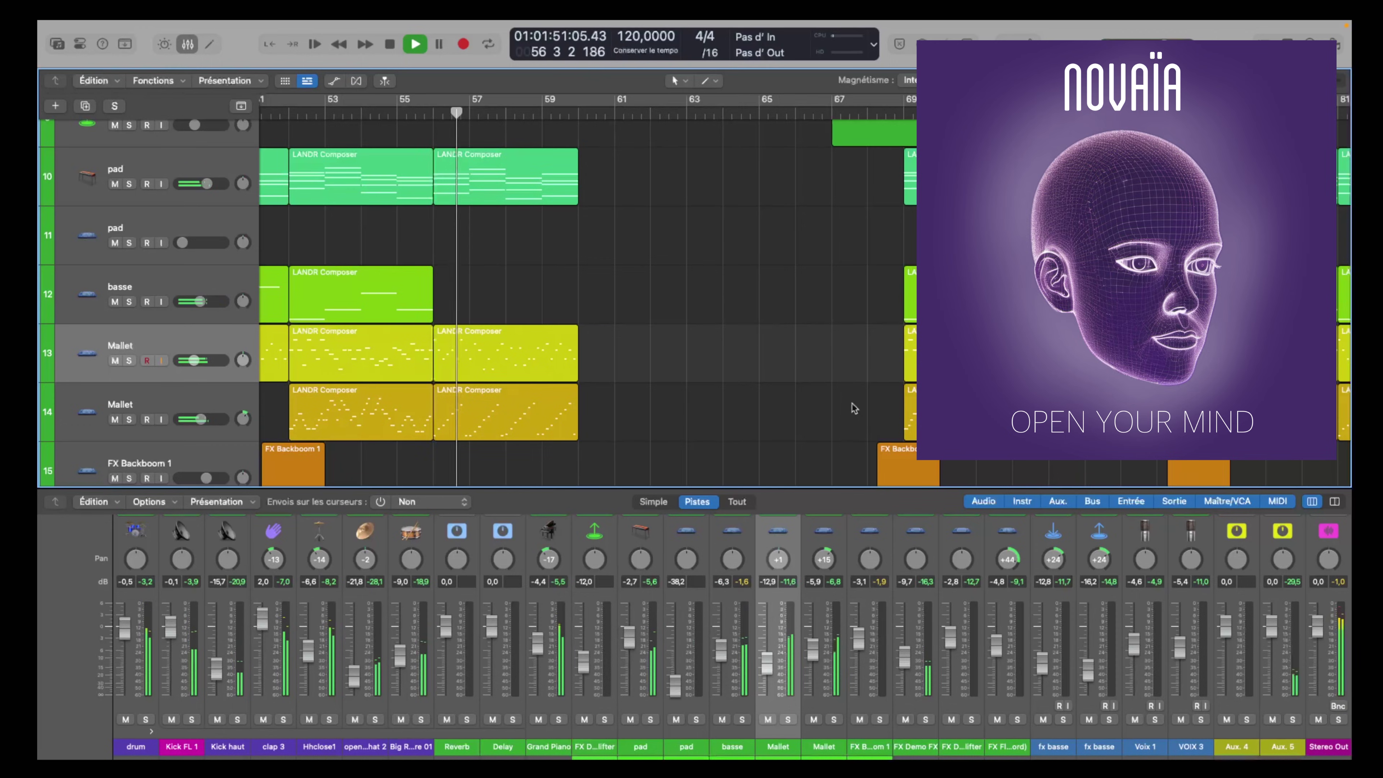
Step: Examine the hi-hat, Big Room Snare 01, Grand Piano and FX Uplifter tracks between bars 52 and 67 during playback
{"action": "scroll", "coordinate": [853, 409], "scroll_direction": "up", "scroll_amount": 6}
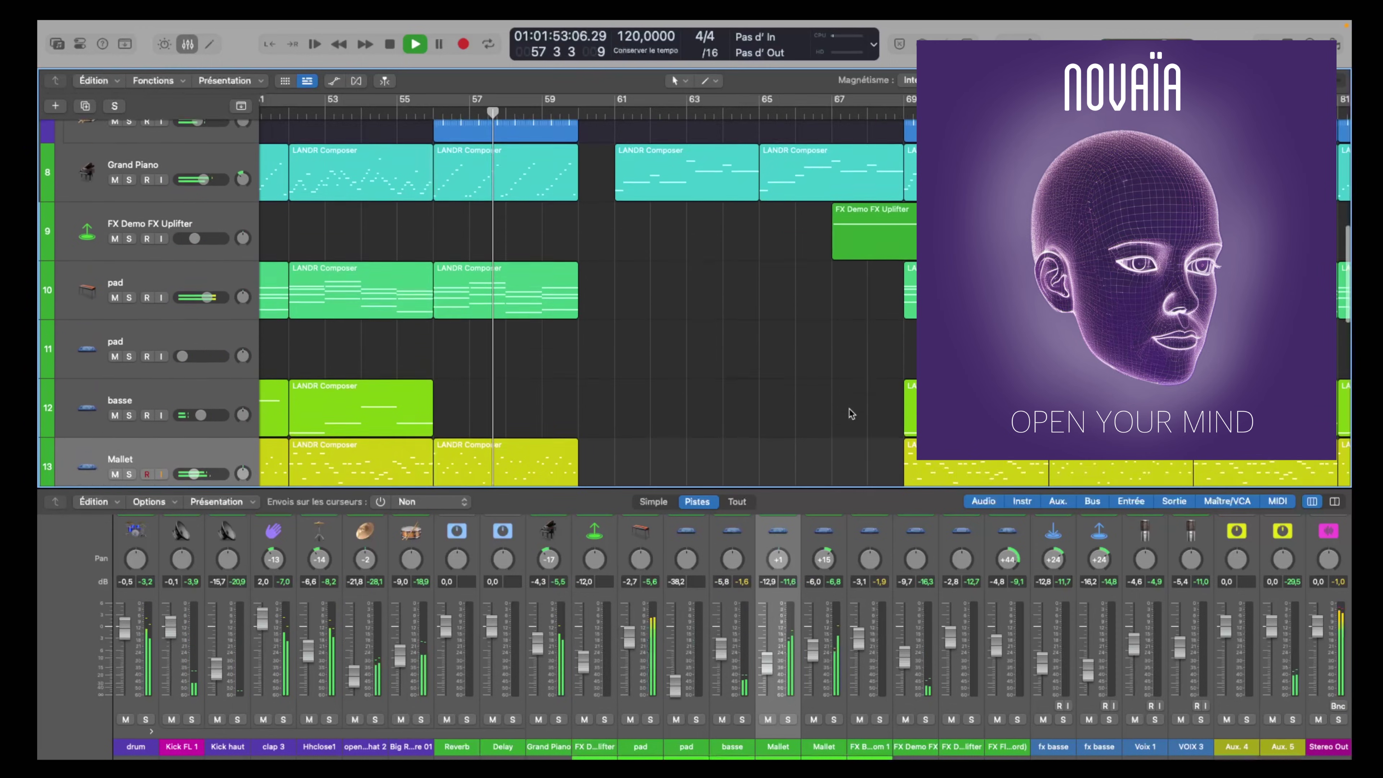
{"action": "scroll", "coordinate": [848, 410], "scroll_direction": "up", "scroll_amount": 3}
{"action": "scroll", "coordinate": [848, 410], "scroll_direction": "down", "scroll_amount": 3}
{"action": "scroll", "coordinate": [849, 409], "scroll_direction": "up", "scroll_amount": 1}
{"action": "scroll", "coordinate": [848, 409], "scroll_direction": "up", "scroll_amount": 1}
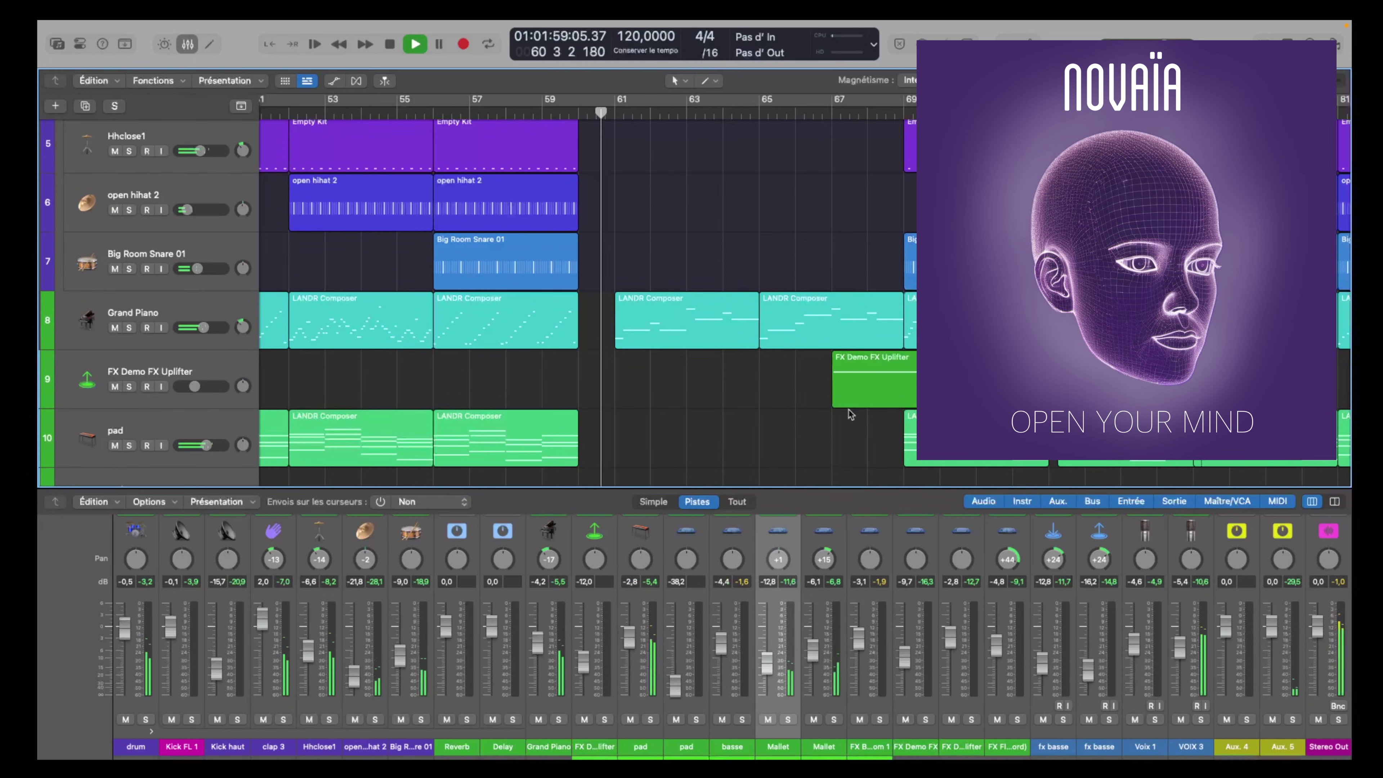
Step: Zoom the arrangement out vertically and horizontally and review all tracks from the drums down to the voice tracks
{"action": "key", "text": "super+Up"}
{"action": "key", "text": "super+Up"}
{"action": "key", "text": "super+Up"}
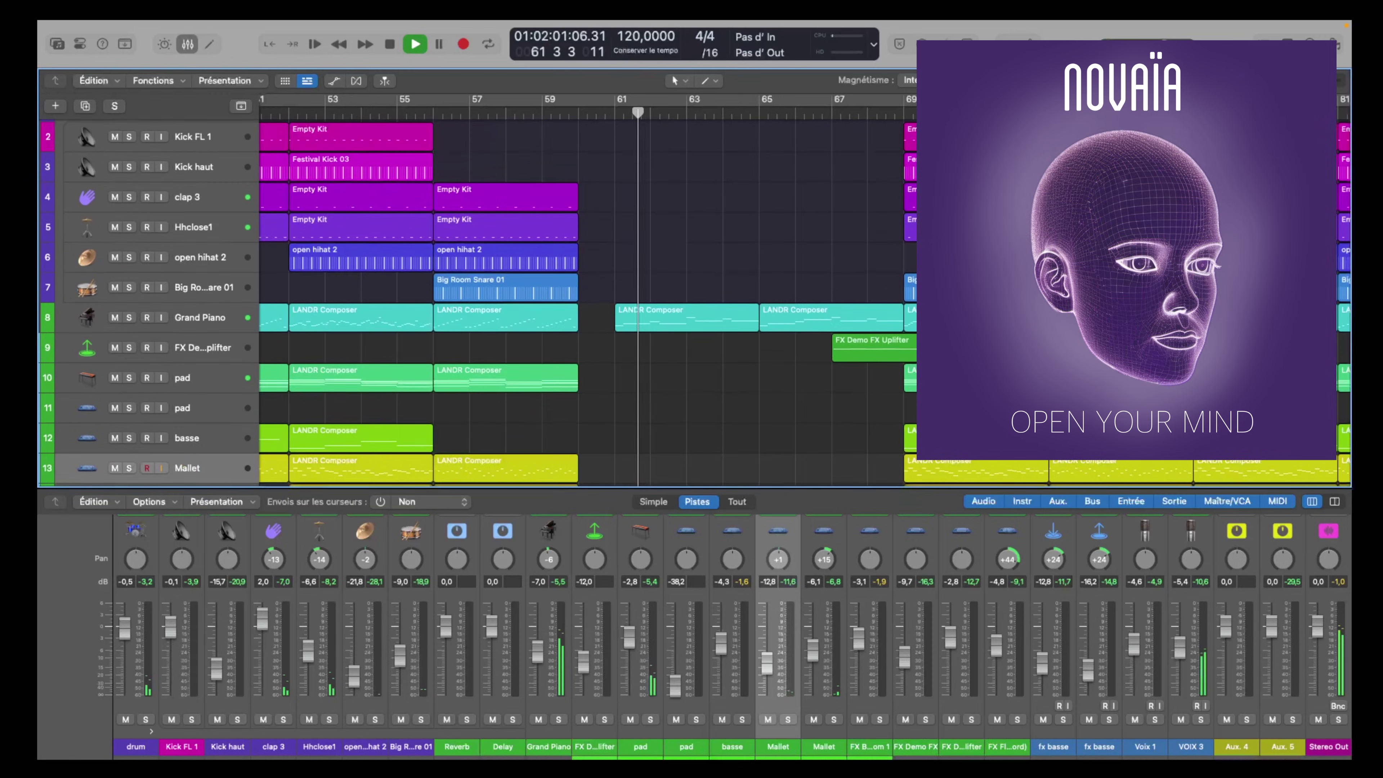
{"action": "key", "text": "super+Up"}
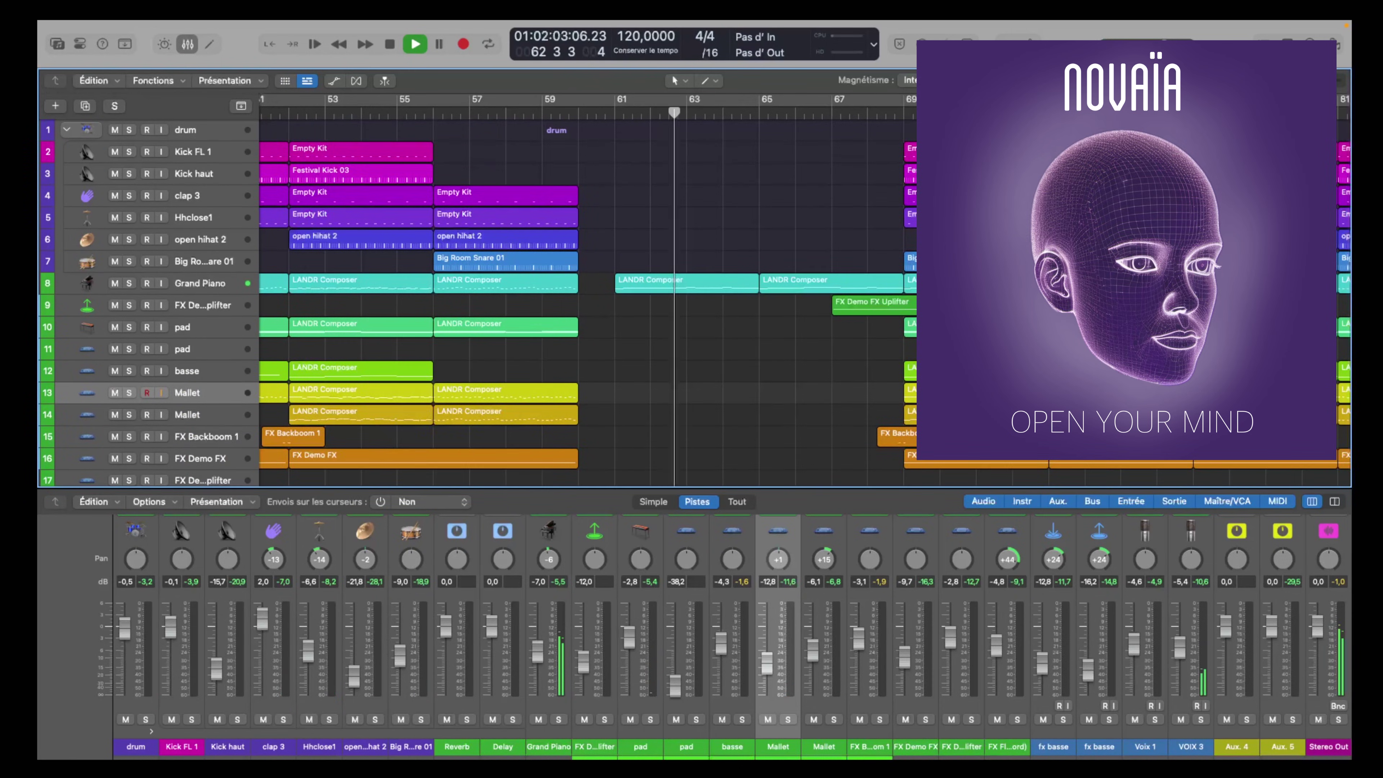
{"action": "key", "text": "super+Left"}
{"action": "key", "text": "super+Left"}
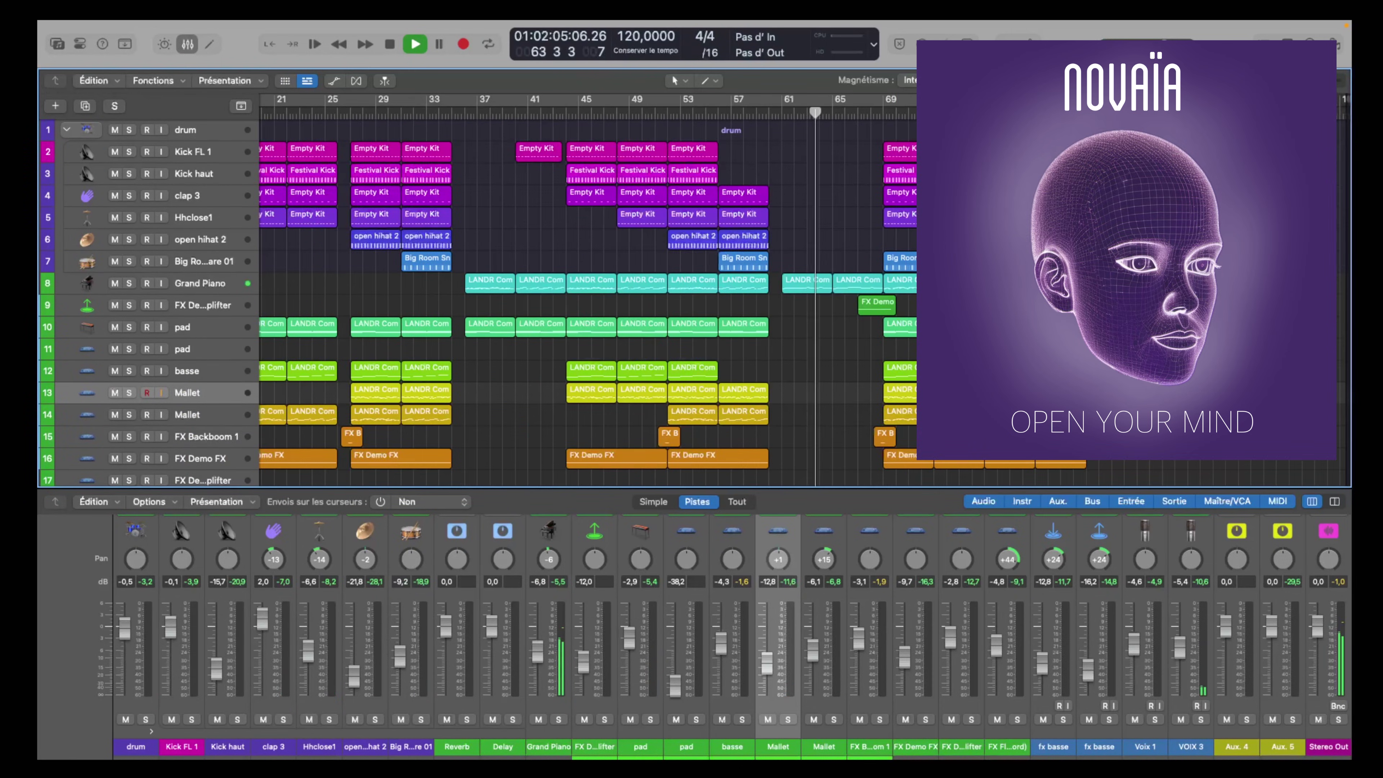
{"action": "scroll", "coordinate": [589, 299], "scroll_direction": "down", "scroll_amount": 6}
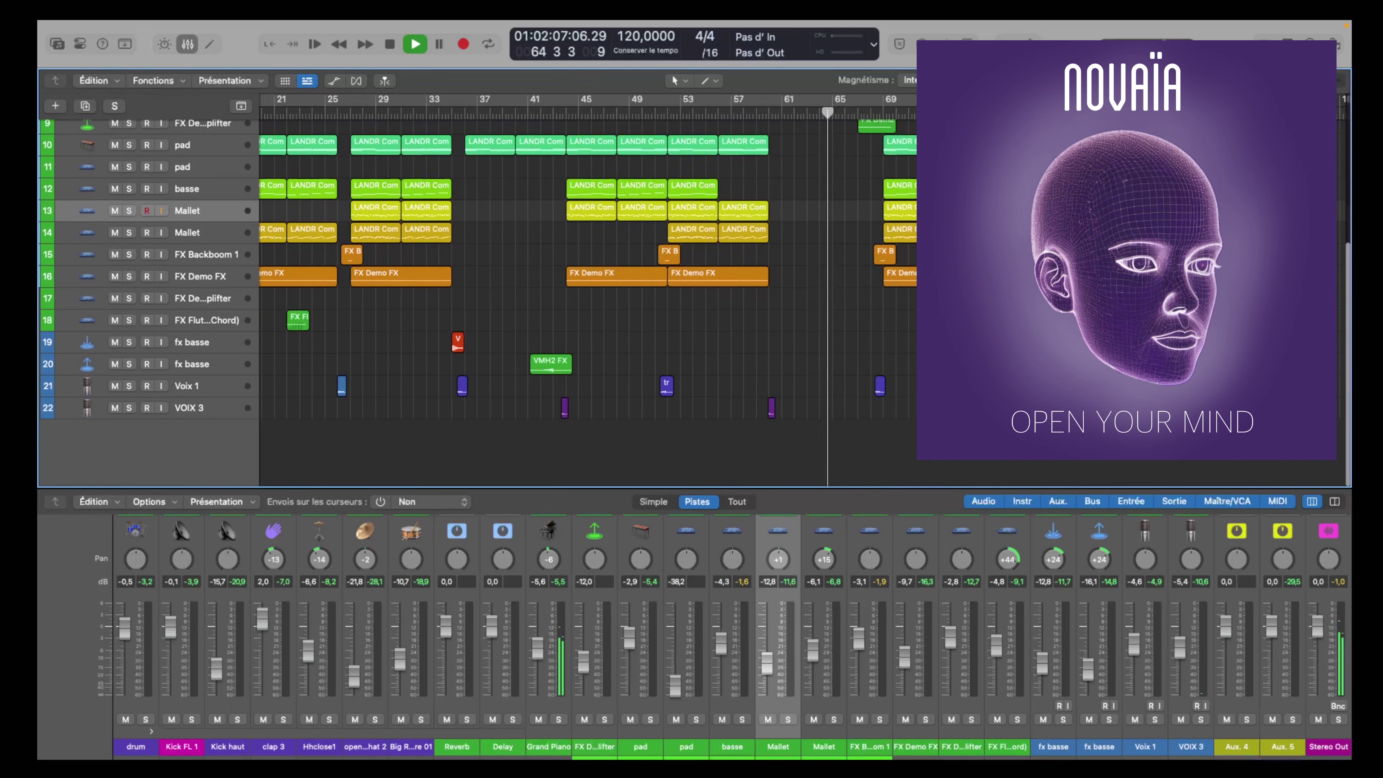
{"action": "scroll", "coordinate": [588, 300], "scroll_direction": "up", "scroll_amount": 6}
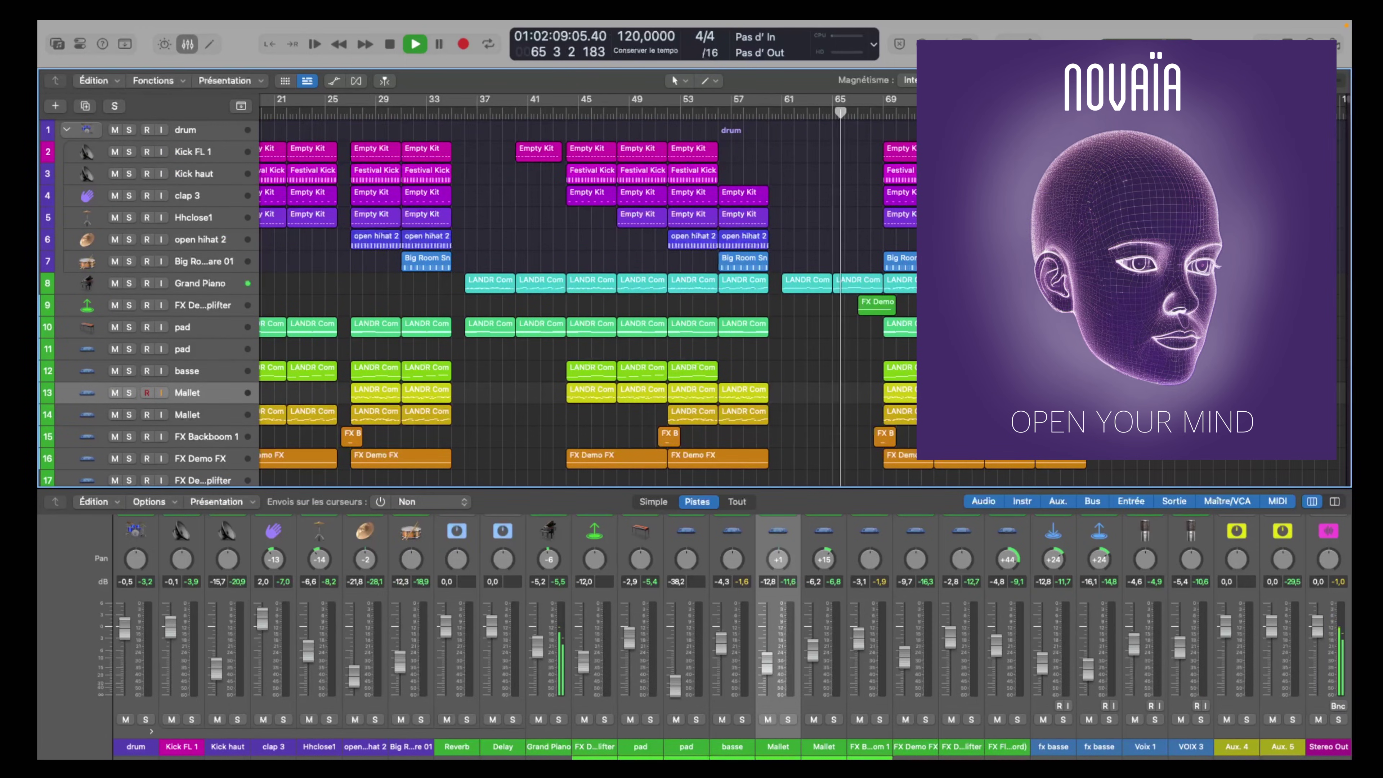